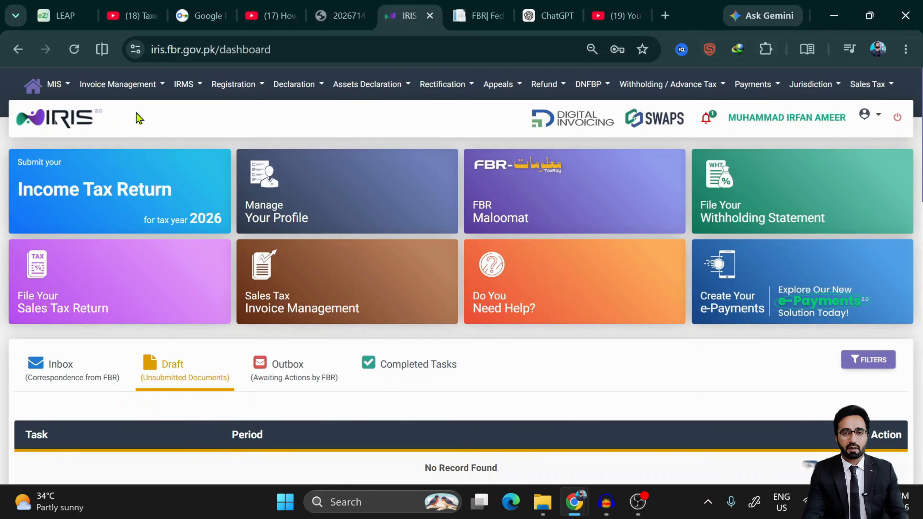
# - Open the Information Center, choose payment-record start and end dates, then close it
pyautogui.click(66, 93)
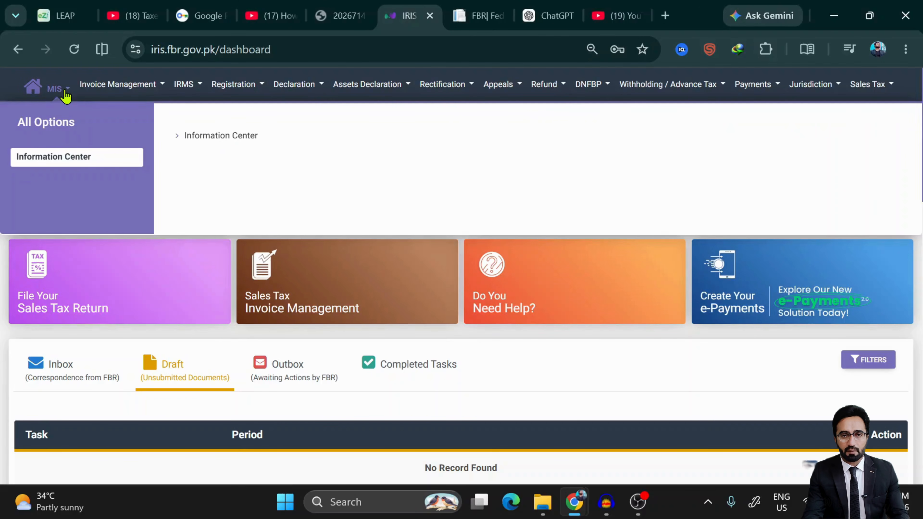
pyautogui.click(204, 146)
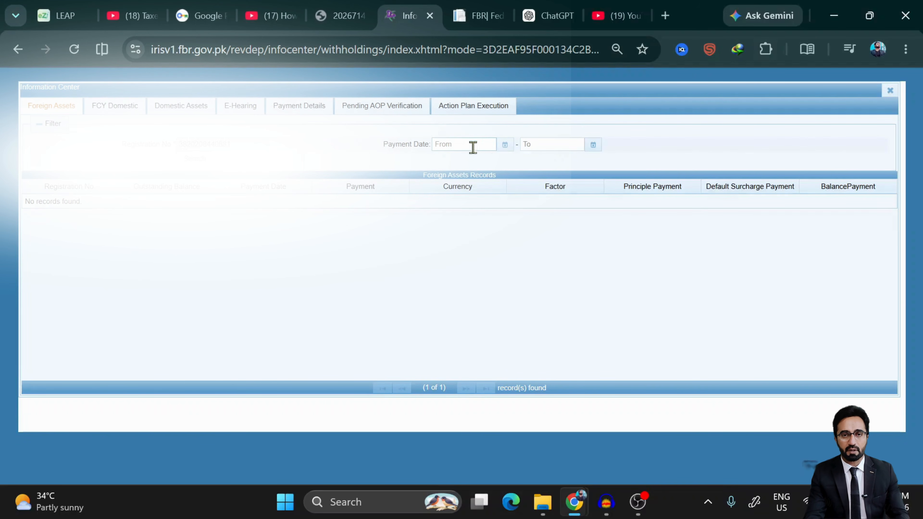
pyautogui.click(504, 145)
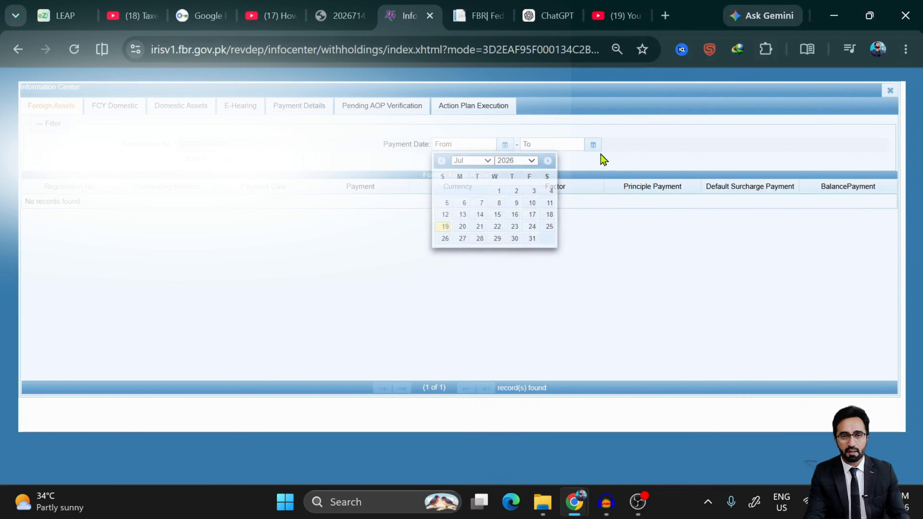
pyautogui.click(593, 145)
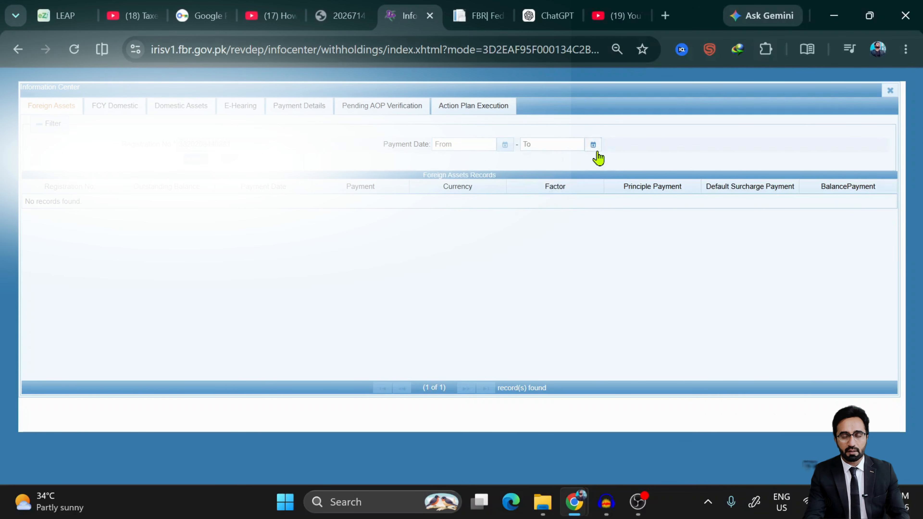
pyautogui.click(472, 272)
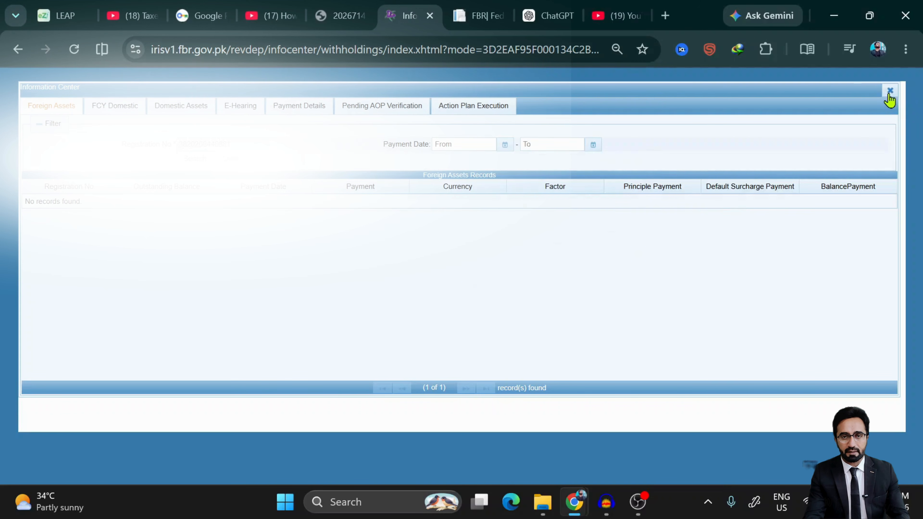
pyautogui.click(891, 91)
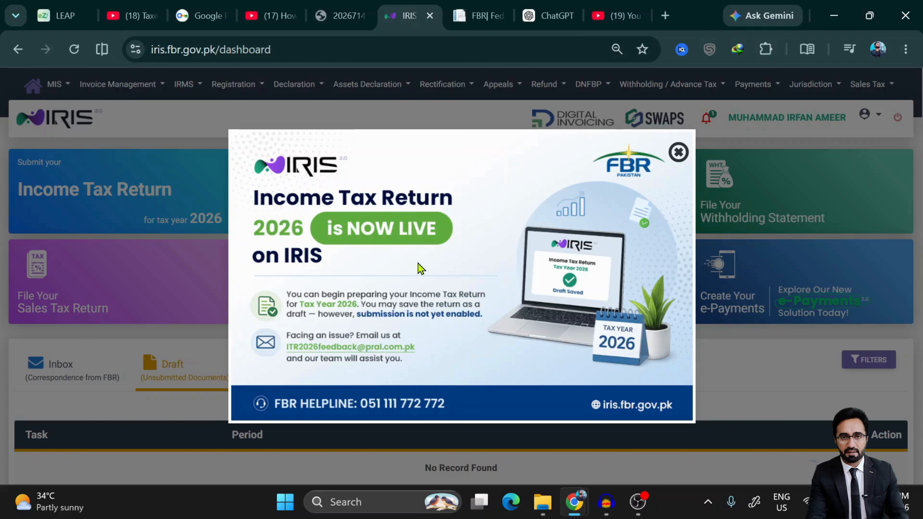
# - Close the Income Tax Return 2026 announcement and look over the dashboard tiles
pyautogui.click(677, 153)
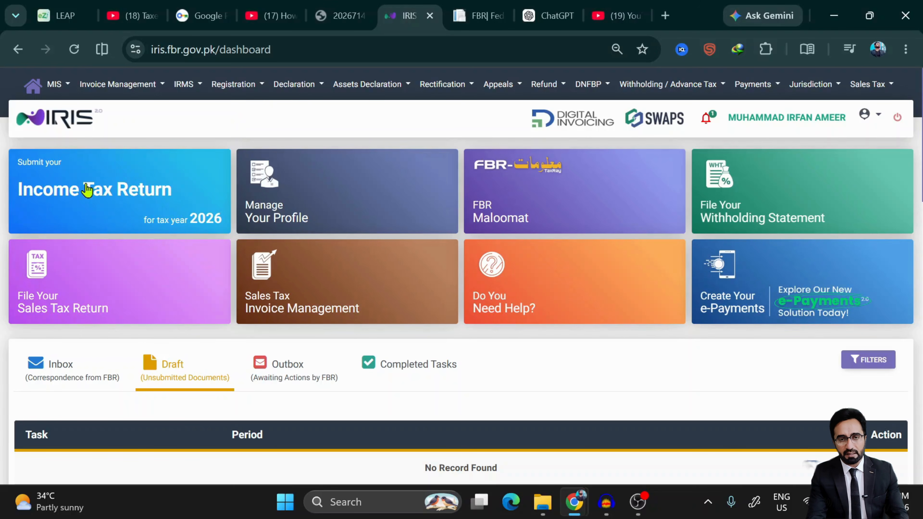
pyautogui.scroll(3, 87, 190)
pyautogui.hscroll(-1, 87, 190)
pyautogui.scroll(-3, 87, 190)
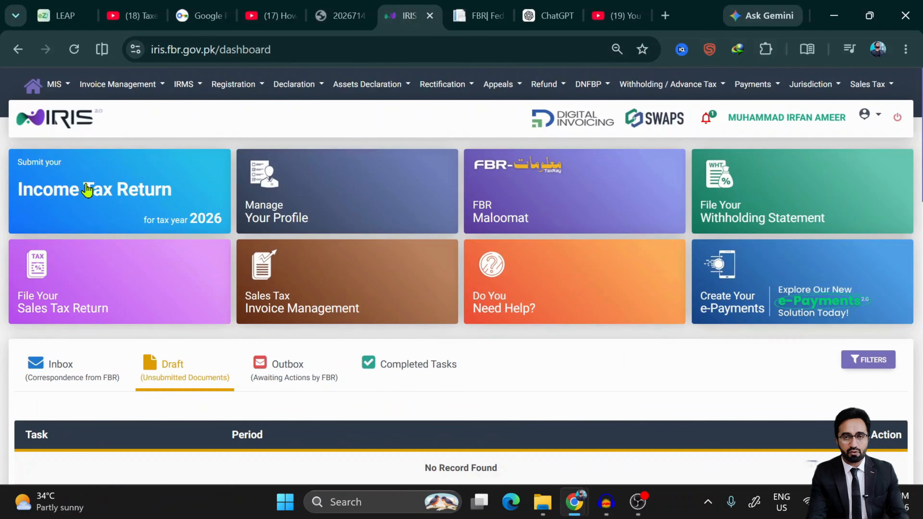
# - Under Declaration > Return Statements (TY 2026 onwards), start a Normal Return (Ind/AOP/COY)
pyautogui.click(319, 89)
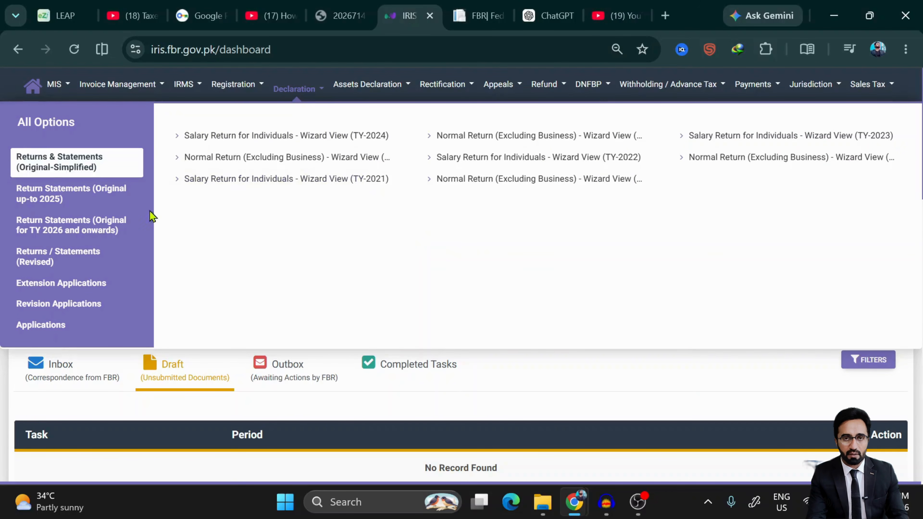
pyautogui.click(107, 231)
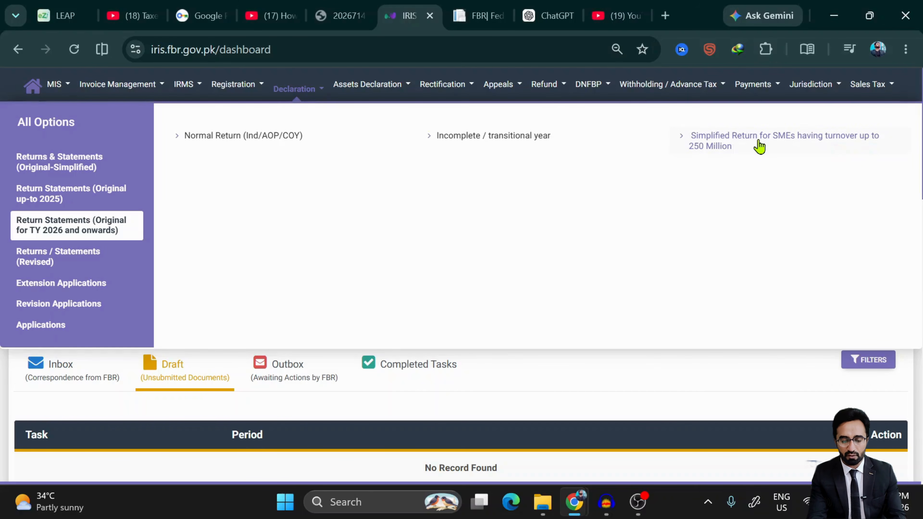
pyautogui.click(248, 145)
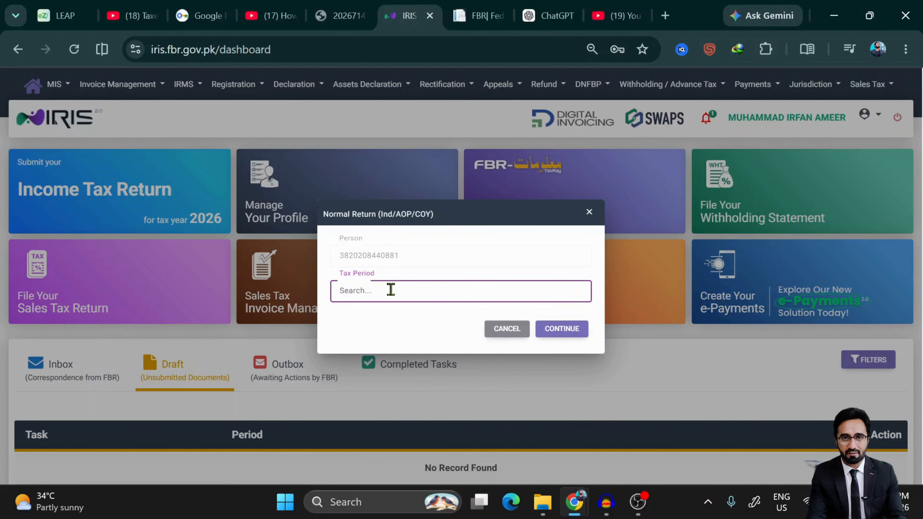
# - Choose the 01-JUL-2025 - 30-JUN-2026 tax period and continue to the Summary of Economic Transactions
pyautogui.write('2026')
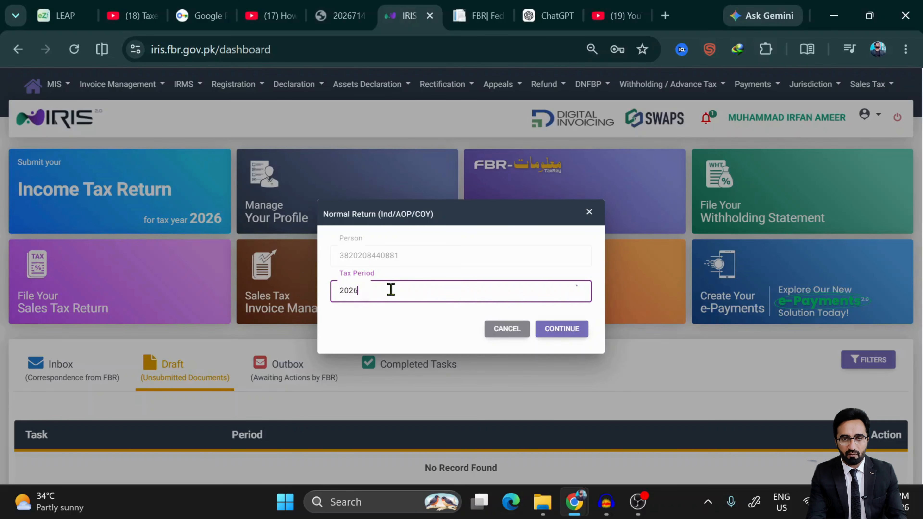
pyautogui.click(470, 323)
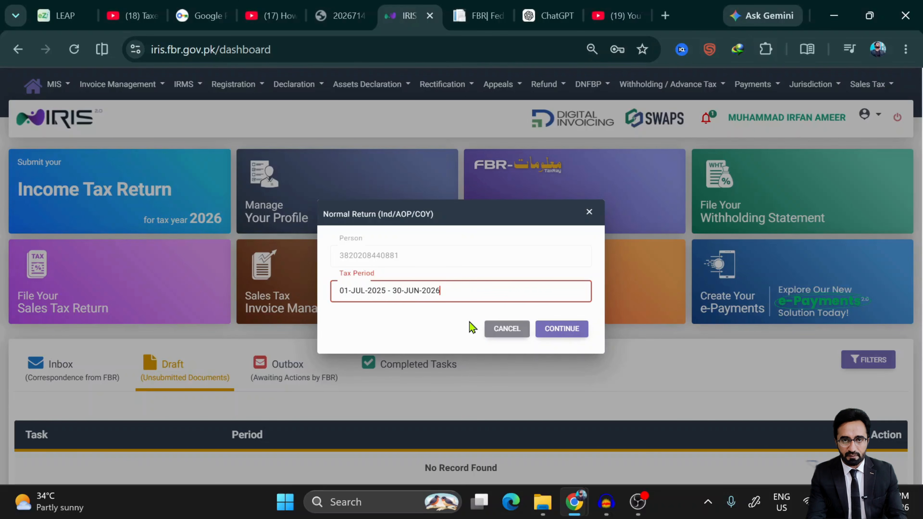
pyautogui.click(554, 331)
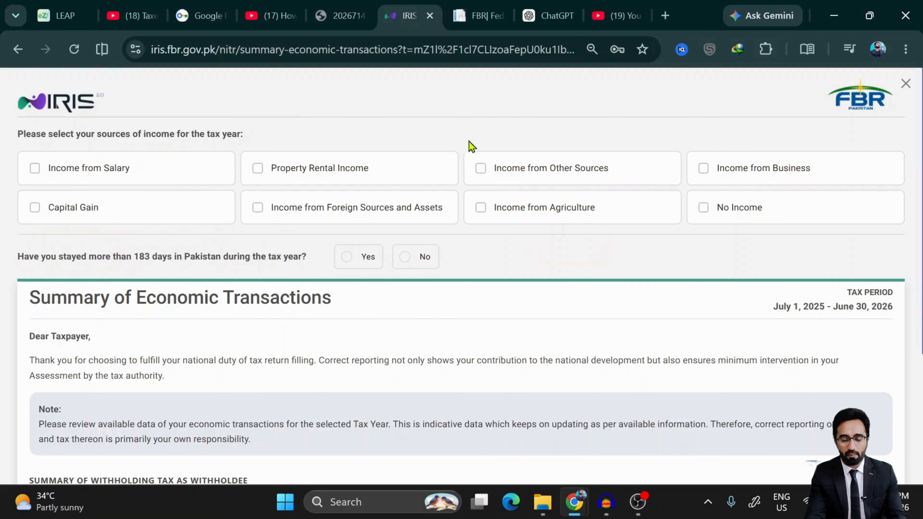
# - Tick Income from Salary and Income from Other Sources, and answer No to the 183-days question
pyautogui.moveTo(190, 192)
pyautogui.click(41, 170)
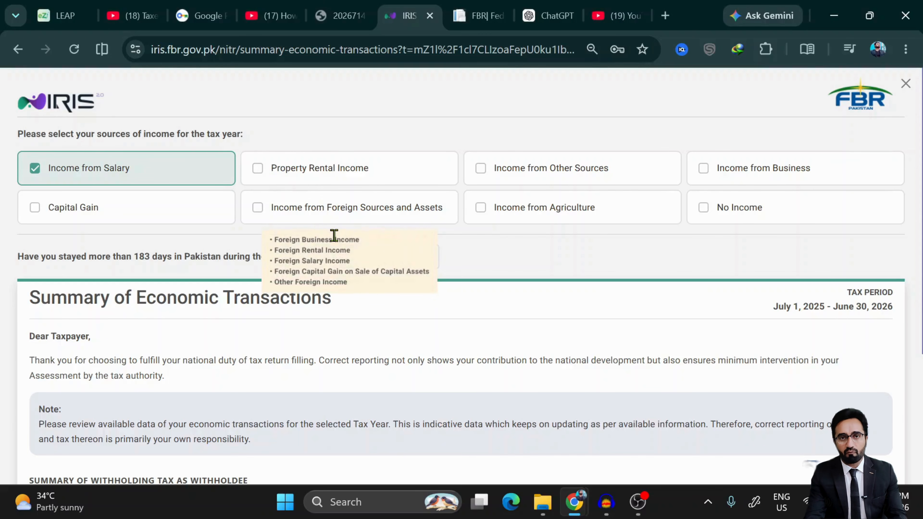
pyautogui.click(538, 173)
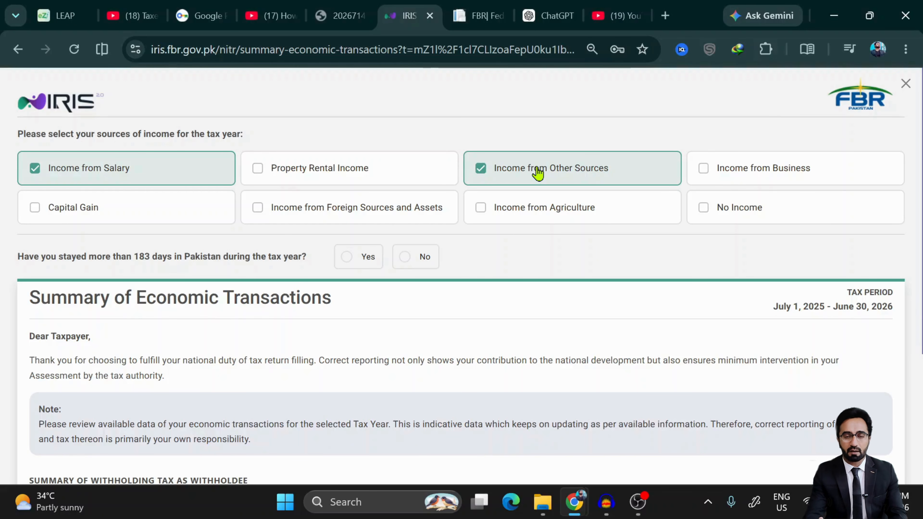
pyautogui.moveTo(523, 178)
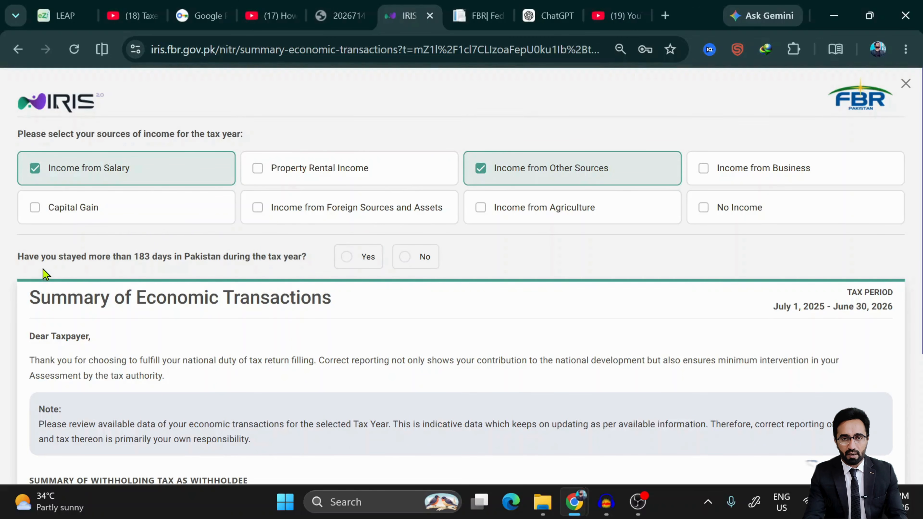
pyautogui.scroll(-1, 43, 269)
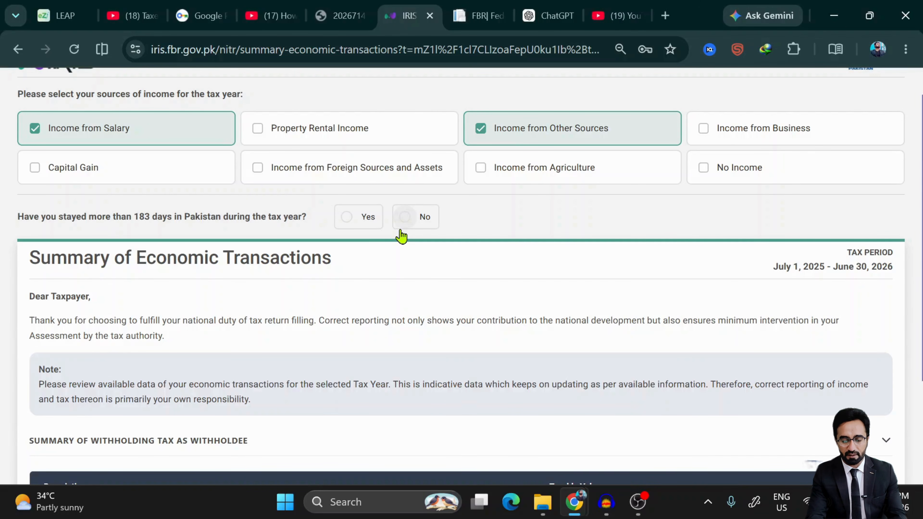
pyautogui.click(412, 223)
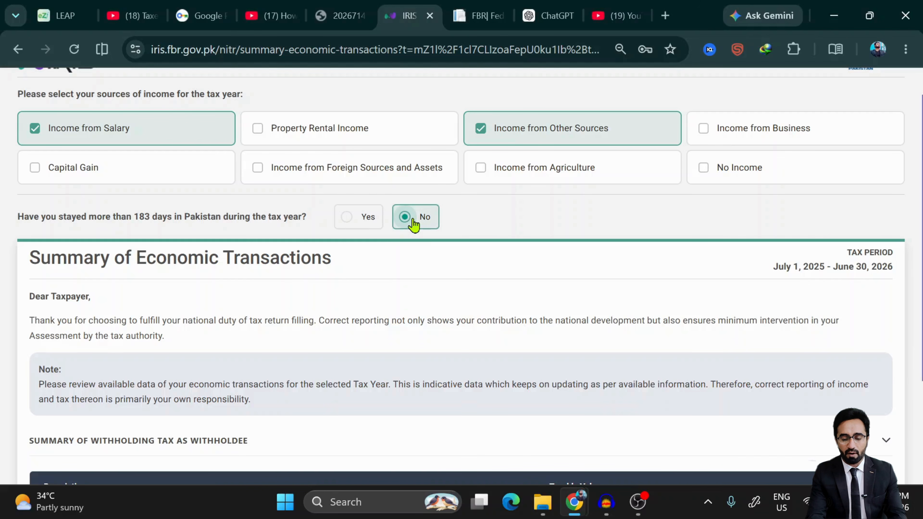
pyautogui.scroll(-4, 342, 358)
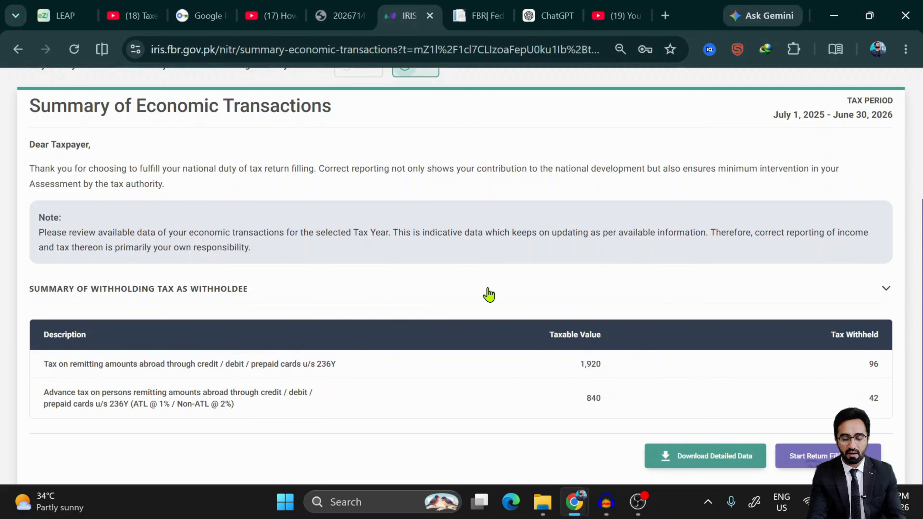
pyautogui.scroll(3, 339, 231)
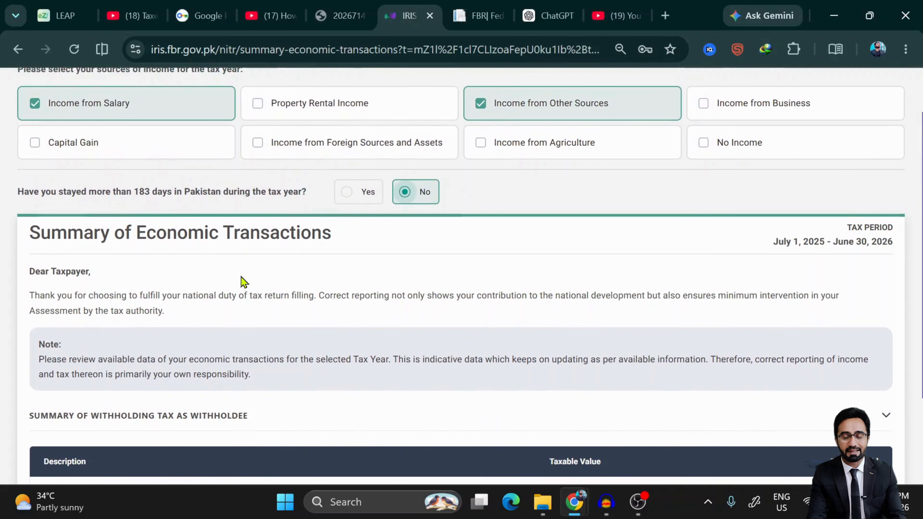
pyautogui.scroll(-3, 212, 353)
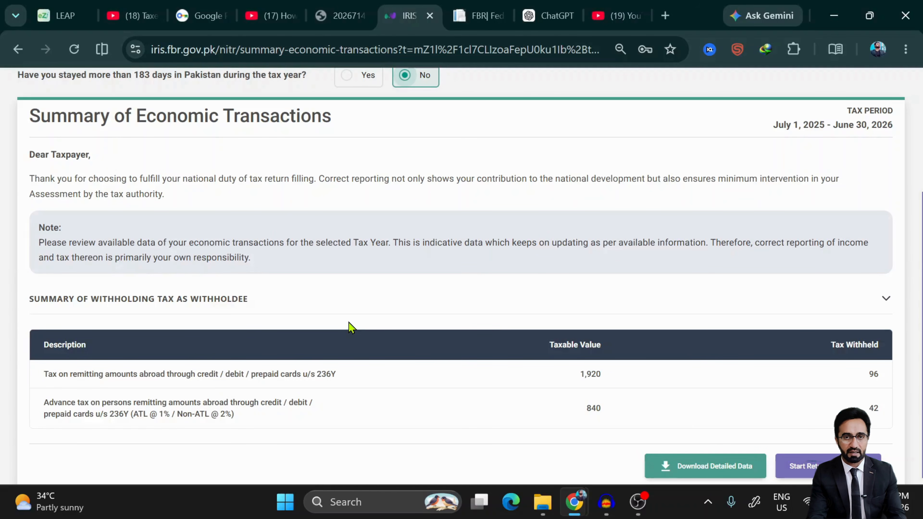
pyautogui.scroll(3, 240, 262)
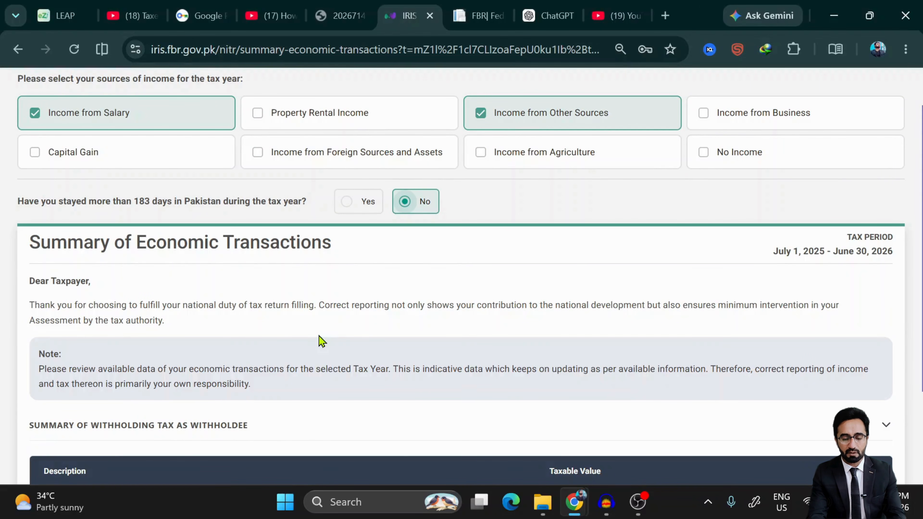
pyautogui.scroll(-3, 319, 336)
pyautogui.scroll(3, 405, 291)
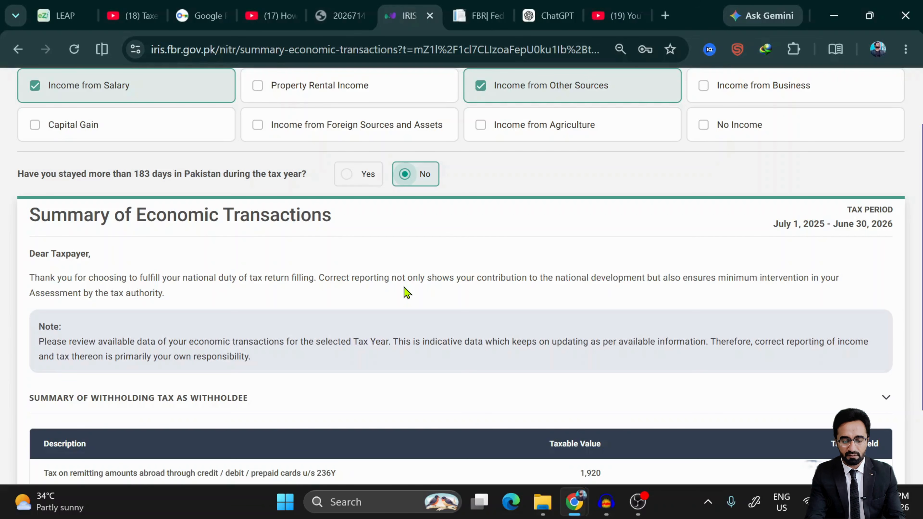
pyautogui.scroll(-3, 404, 291)
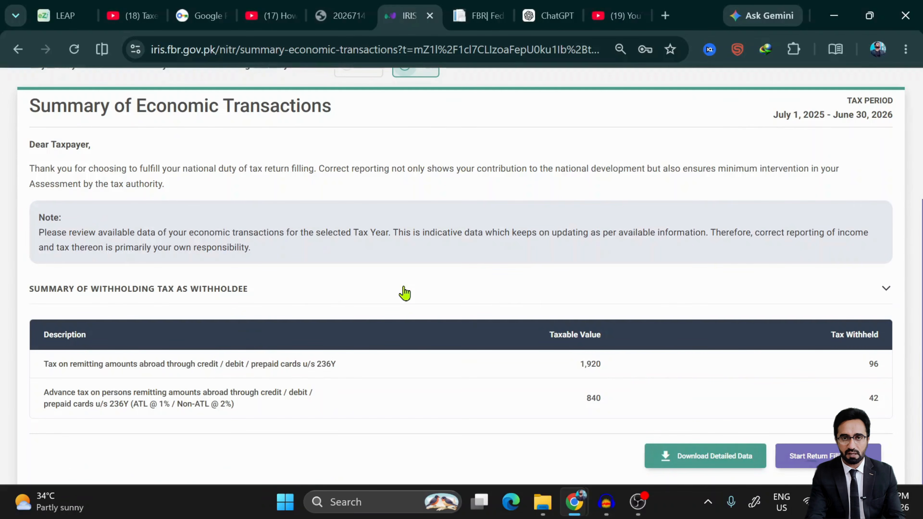
# - Start Return Filing for Year 2026 and refresh after the offline message to load the form
pyautogui.click(804, 452)
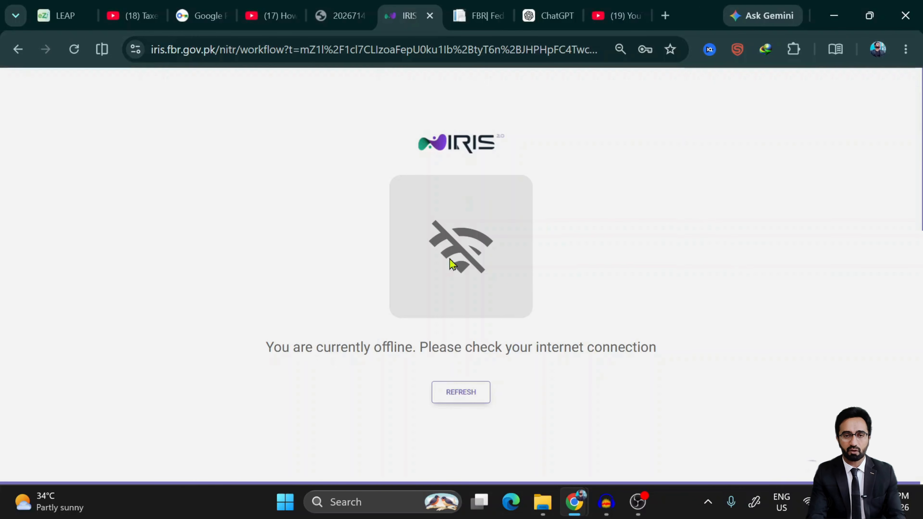
pyautogui.click(449, 391)
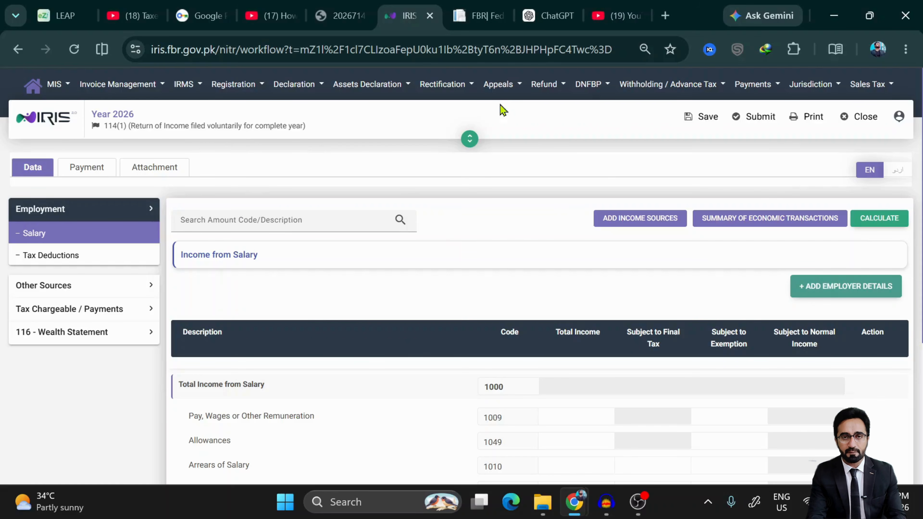
# - Review the still-empty Salary table and save the Year 2026 return draft
pyautogui.scroll(-1, 461, 235)
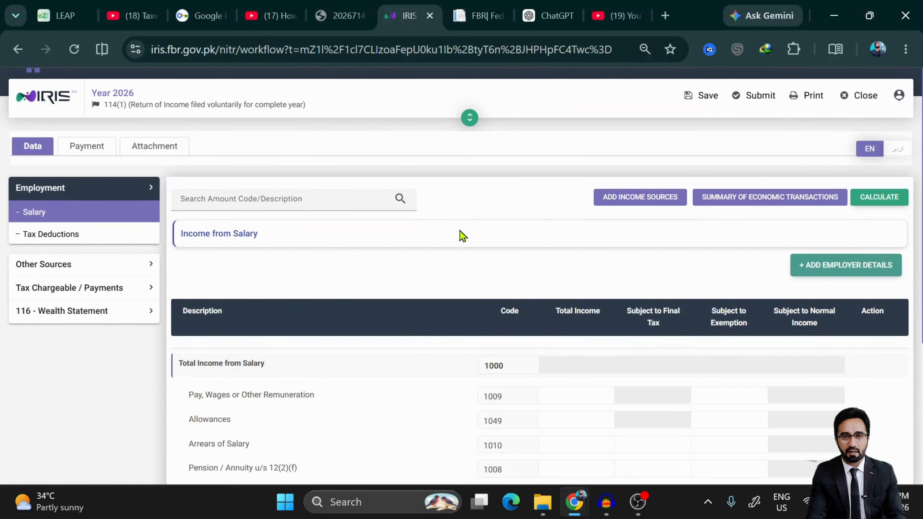
pyautogui.scroll(-4, 462, 236)
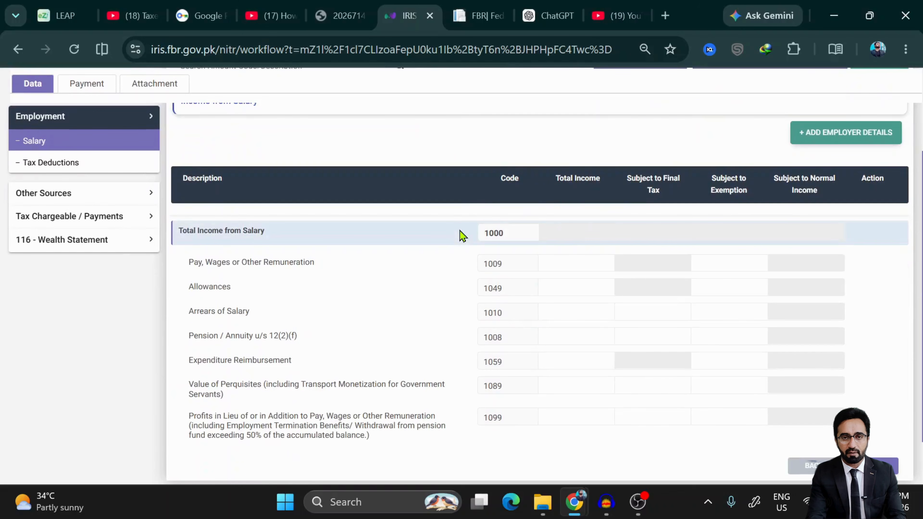
pyautogui.scroll(-2, 461, 236)
pyautogui.scroll(7, 461, 235)
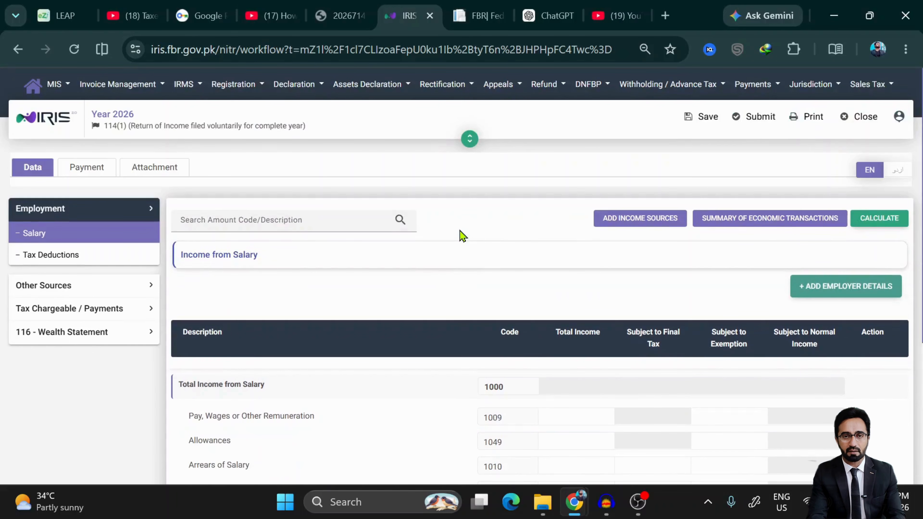
pyautogui.click(703, 123)
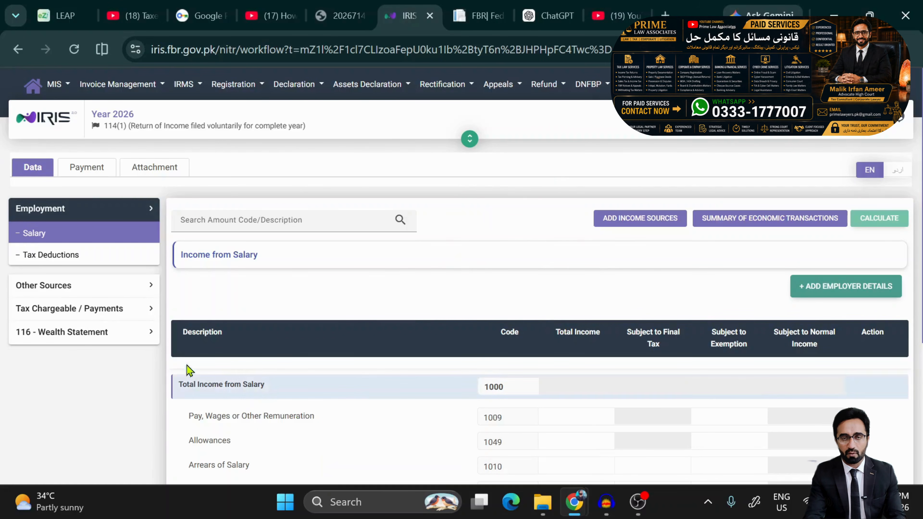
pyautogui.scroll(-5, 371, 296)
pyautogui.scroll(5, 370, 297)
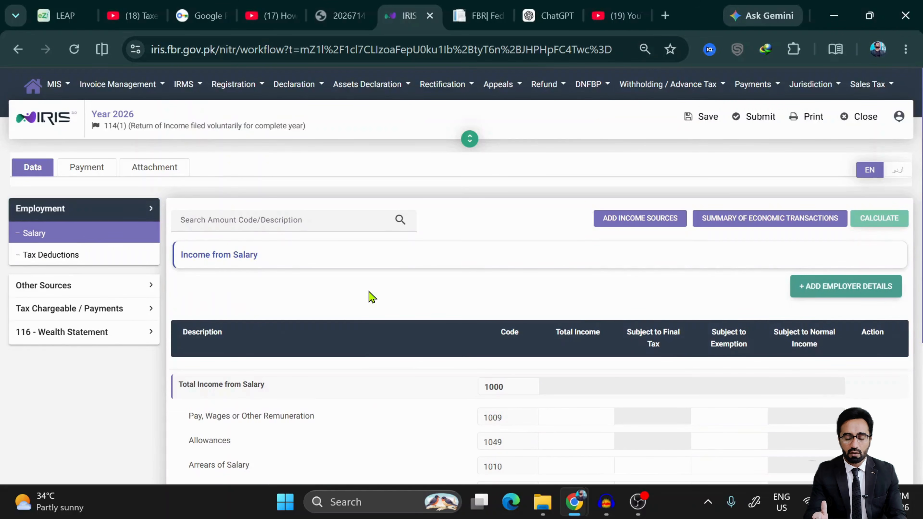
pyautogui.click(638, 219)
pyautogui.moveTo(519, 250)
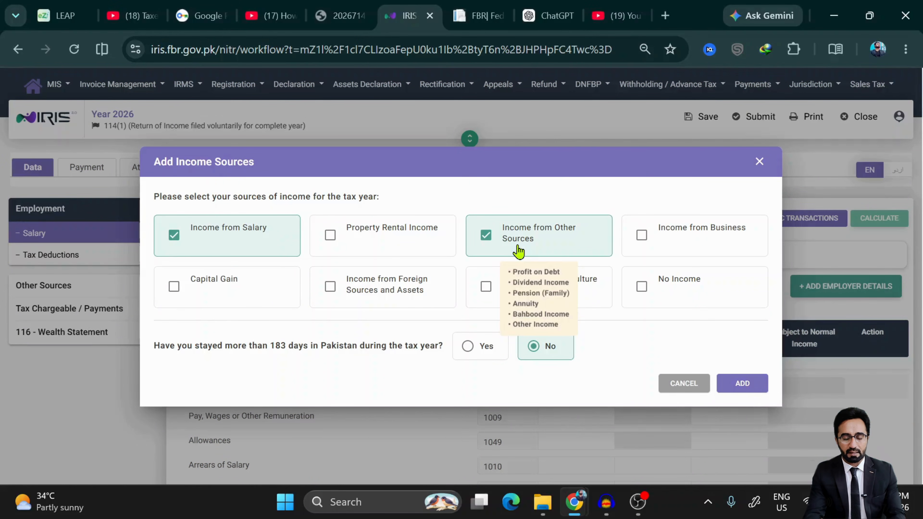
pyautogui.moveTo(250, 244)
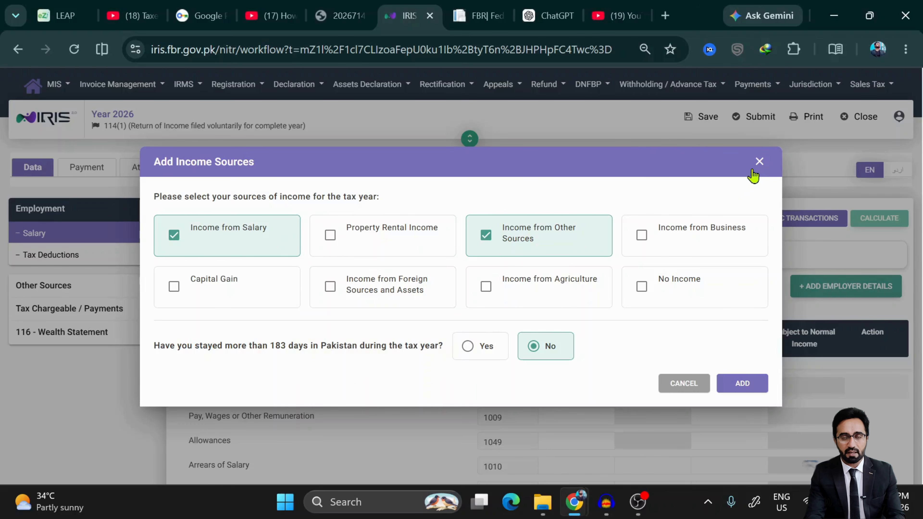
pyautogui.moveTo(368, 305)
pyautogui.click(759, 163)
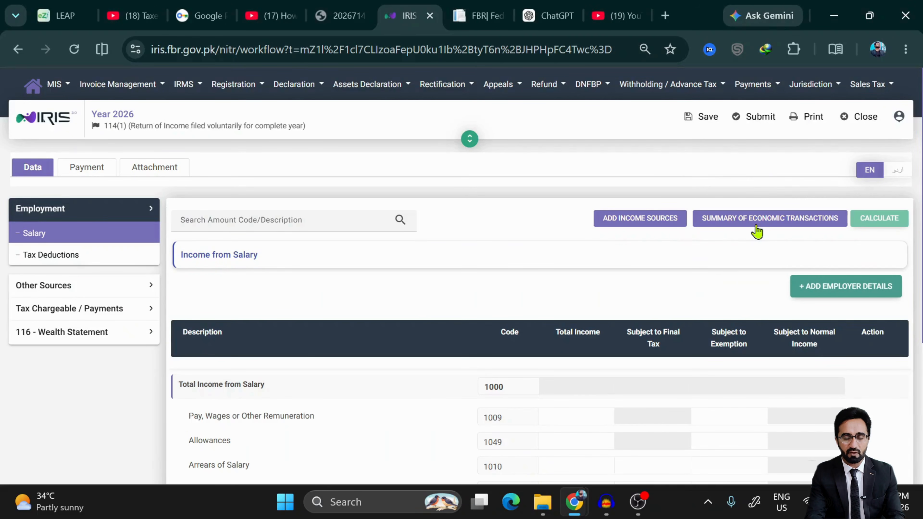
pyautogui.click(756, 231)
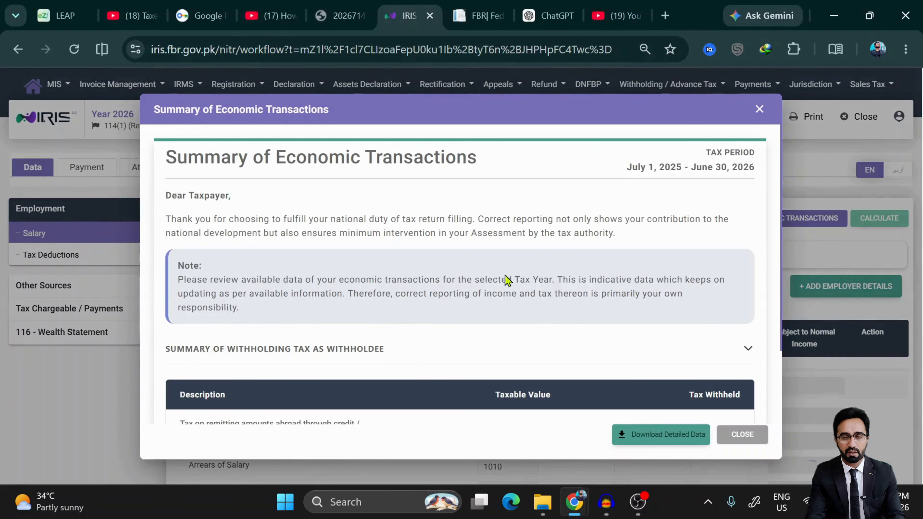
pyautogui.scroll(-3, 502, 275)
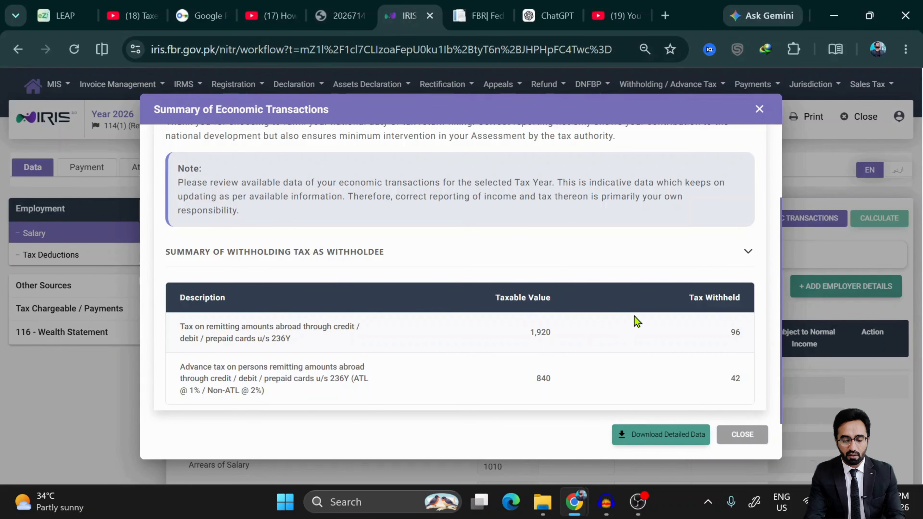
pyautogui.click(748, 439)
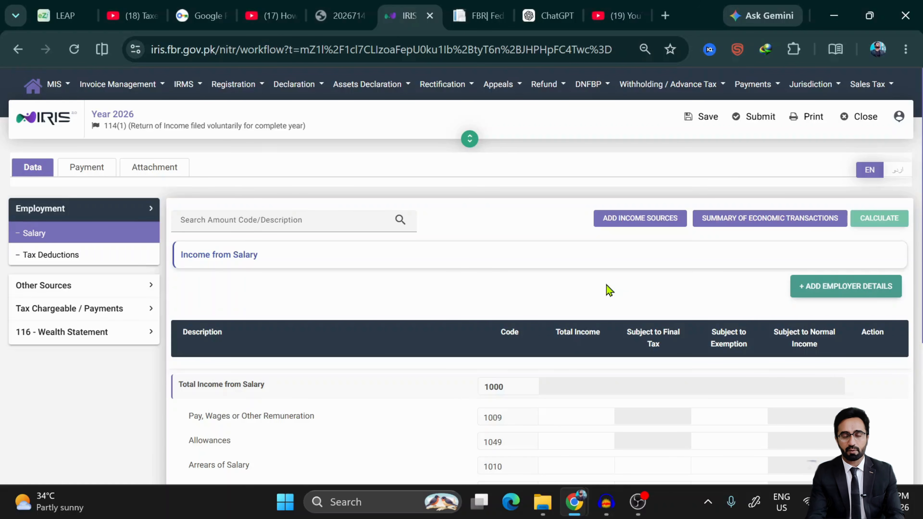
# - Save the return, then select the Pay, Wages total income and exemption cells
pyautogui.click(687, 121)
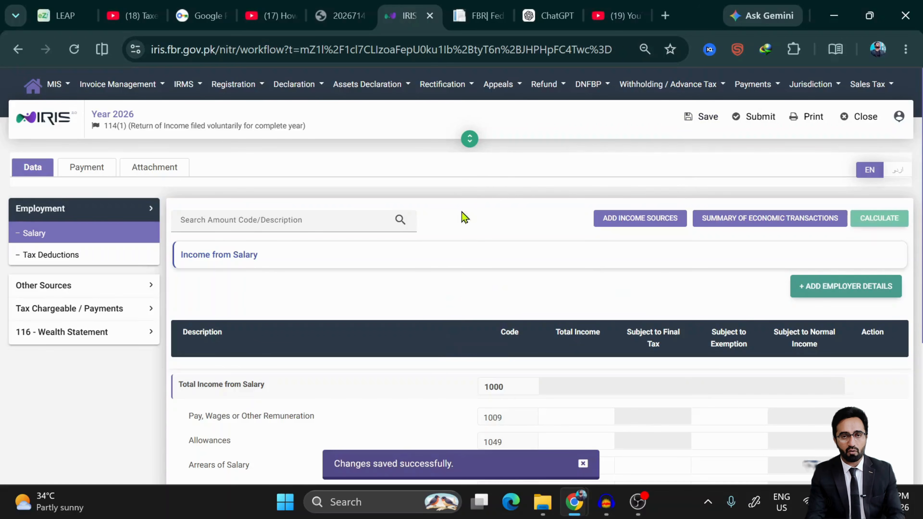
pyautogui.scroll(-5, 436, 363)
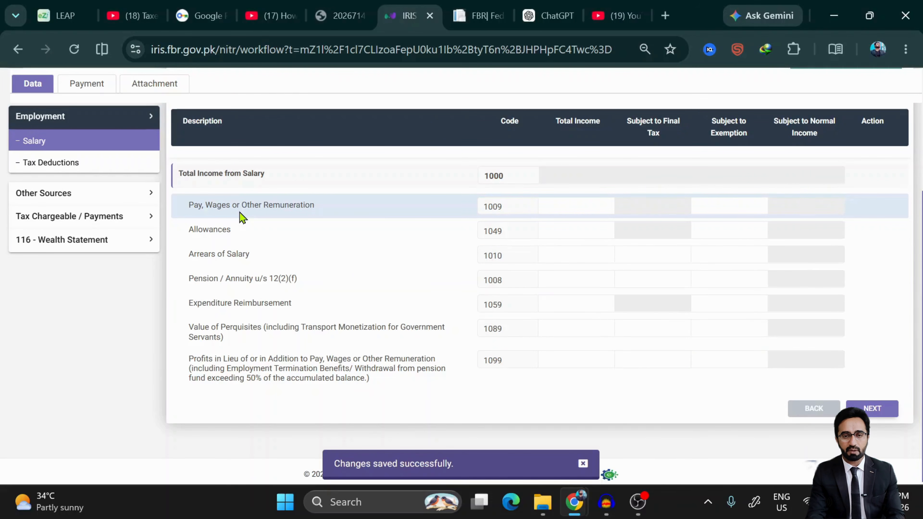
pyautogui.click(576, 212)
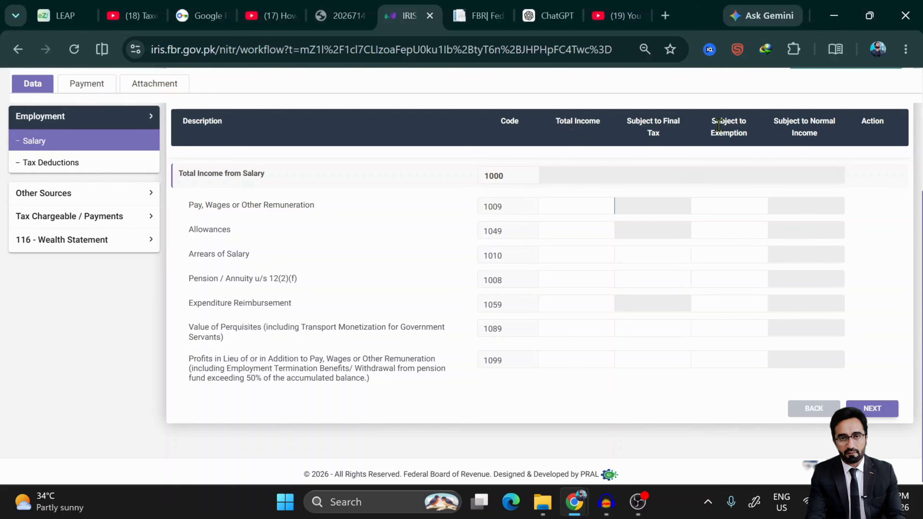
pyautogui.click(718, 204)
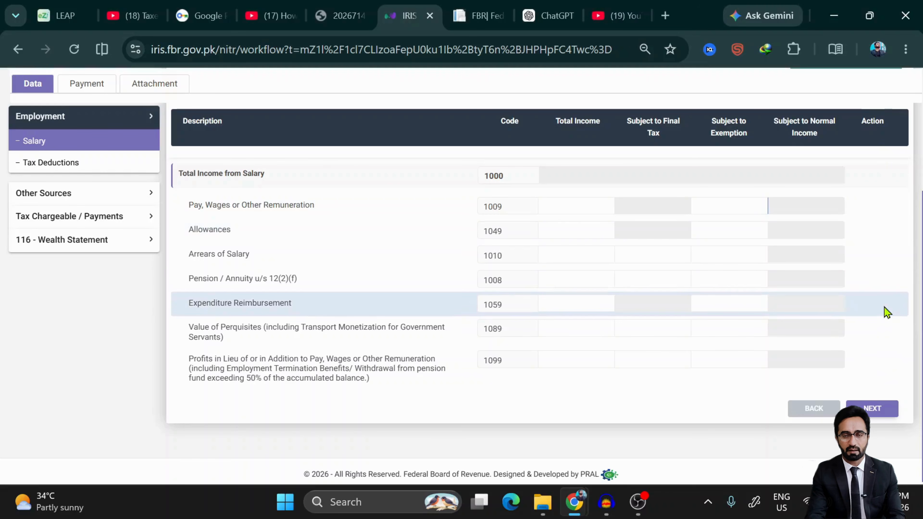
# - Enter 2,500,000 as Pay, Wages income, recalculate the totals, and open Add Employer Details
pyautogui.click(588, 206)
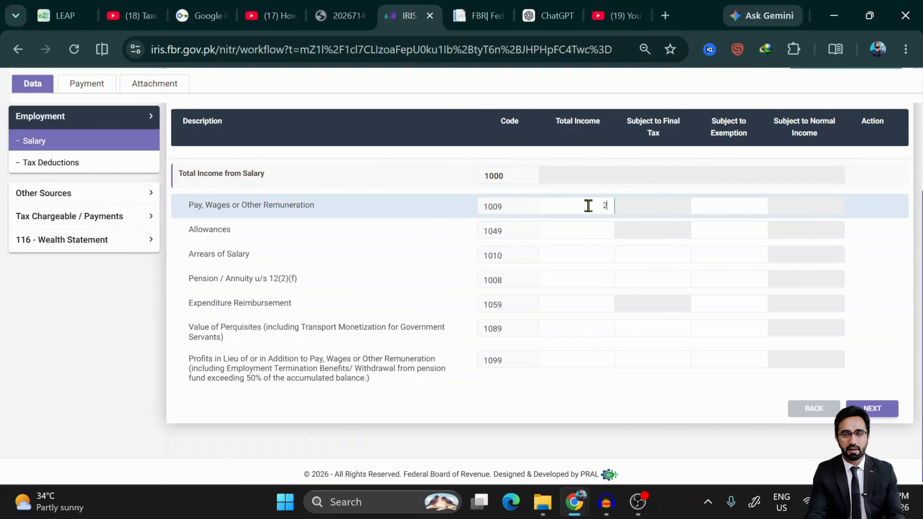
pyautogui.write('2,500,000')
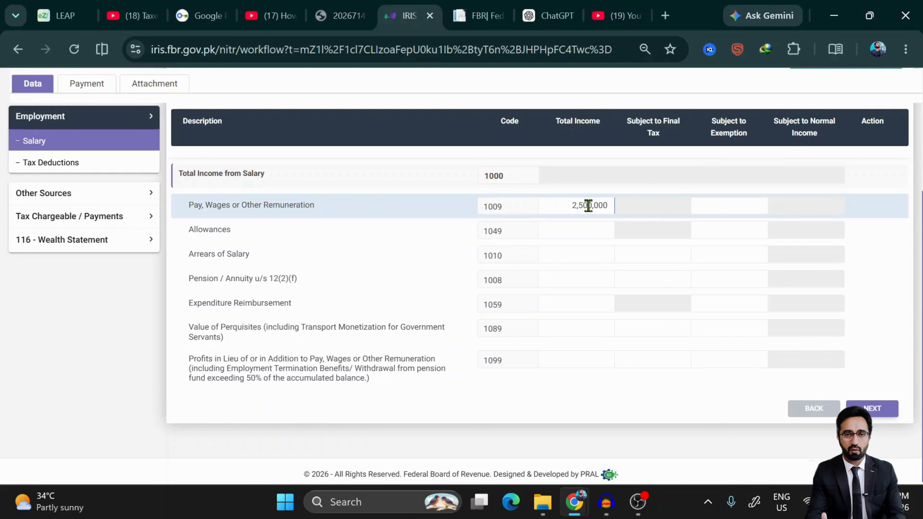
pyautogui.scroll(1, 750, 225)
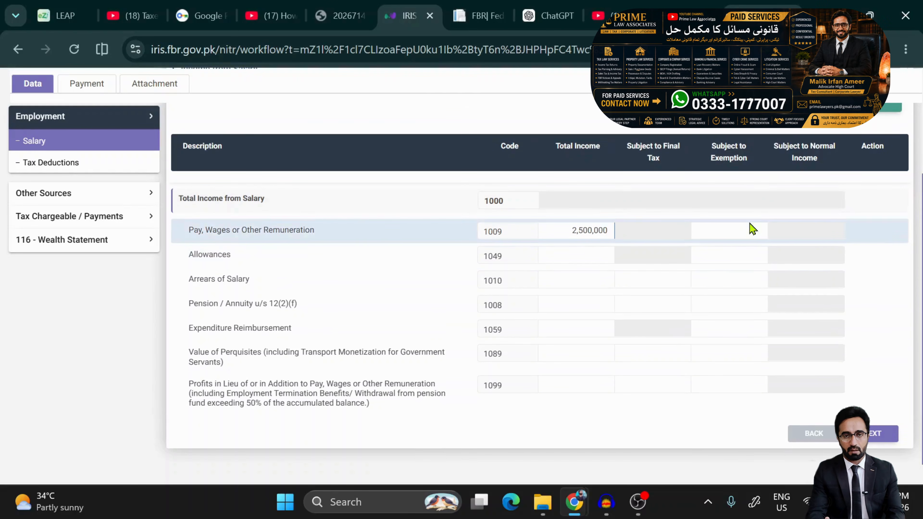
pyautogui.scroll(4, 751, 229)
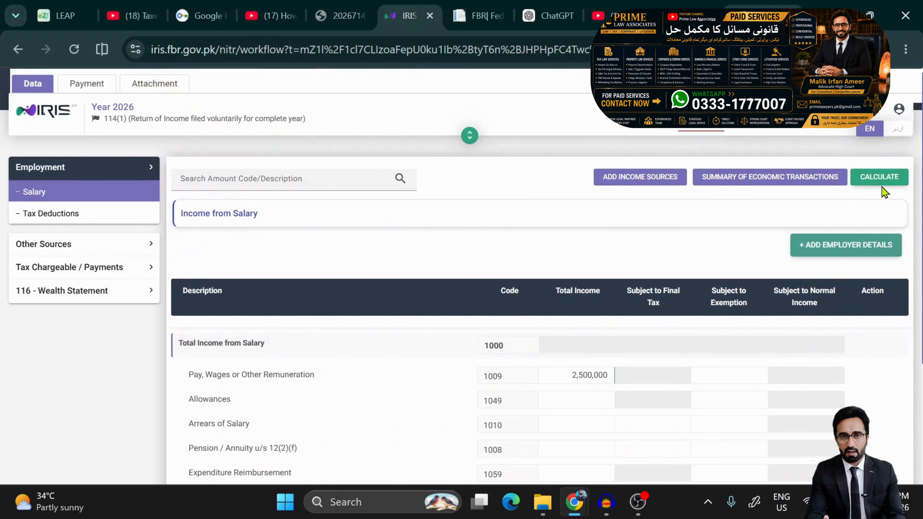
pyautogui.click(880, 178)
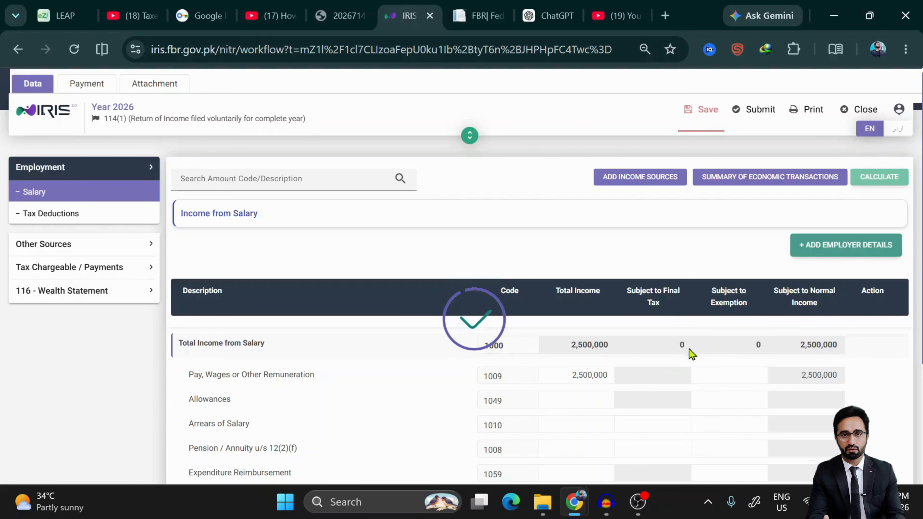
pyautogui.scroll(-3, 692, 368)
pyautogui.click(836, 149)
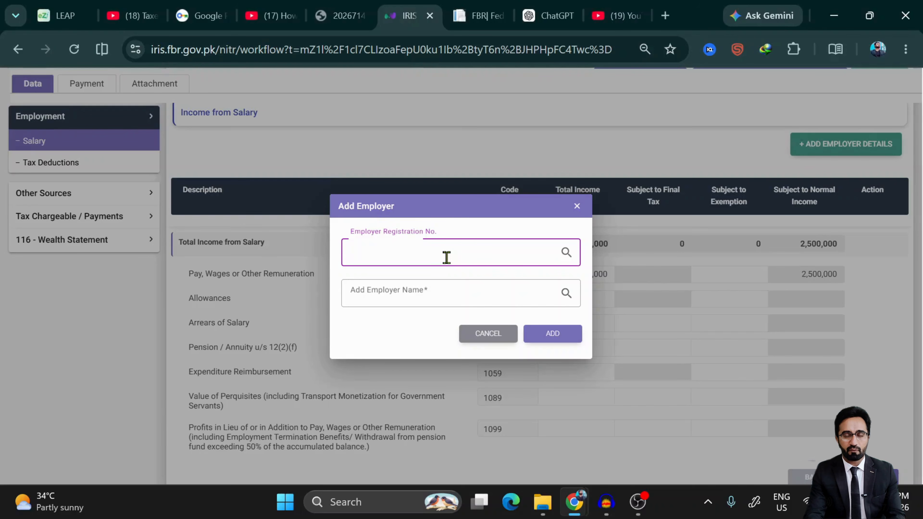
# - Leave the employer registration number and name blank and cancel the Add Employer form
pyautogui.click(386, 298)
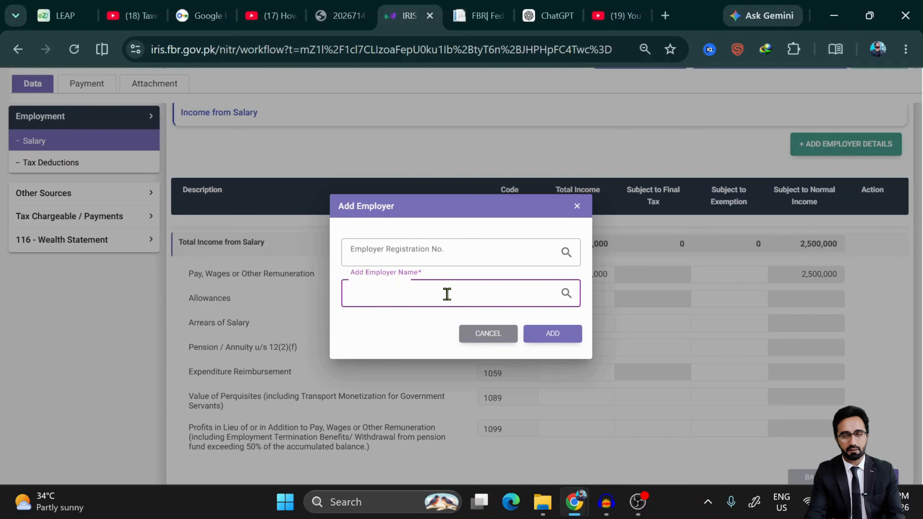
pyautogui.click(429, 253)
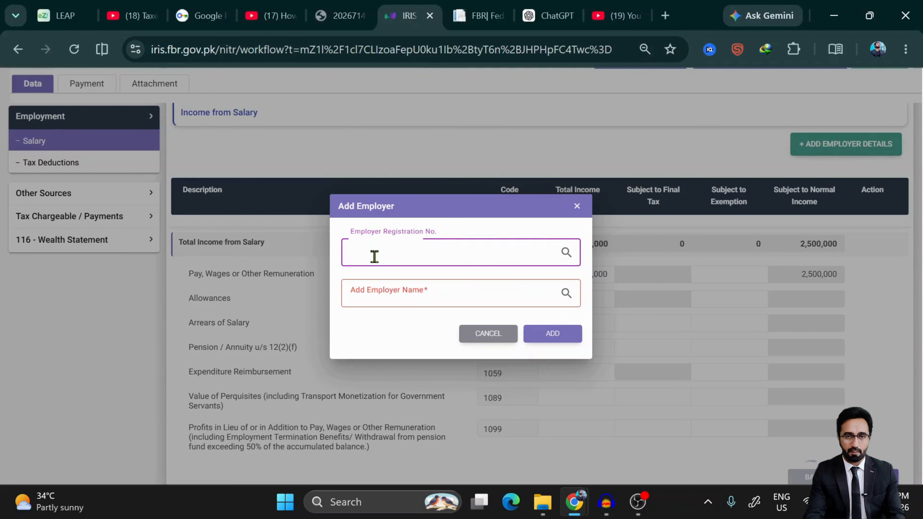
pyautogui.click(490, 334)
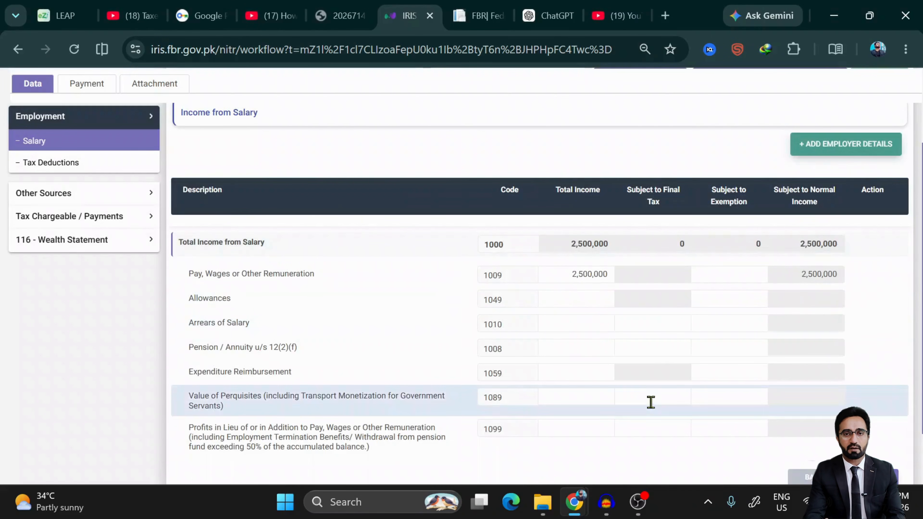
# - Save the return with 2,500,000 pay and wages, then select its Subject to Exemption cell
pyautogui.scroll(4, 711, 231)
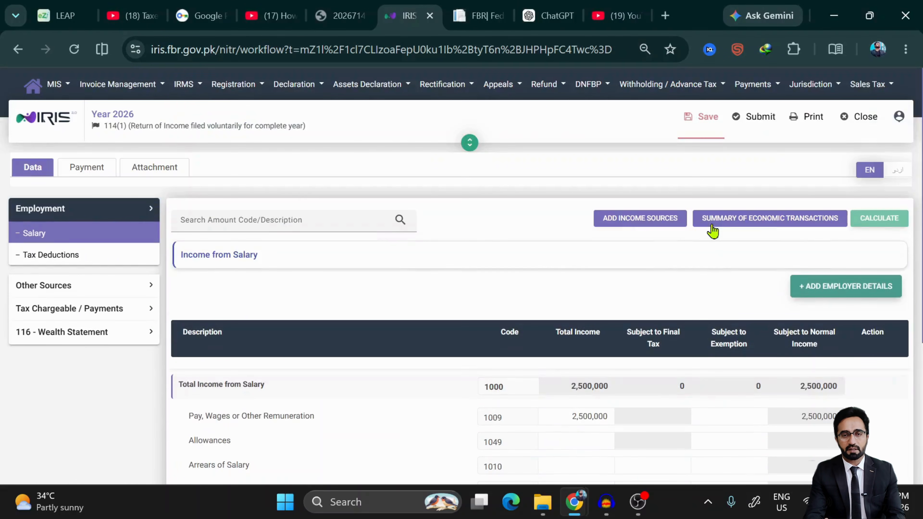
pyautogui.click(714, 118)
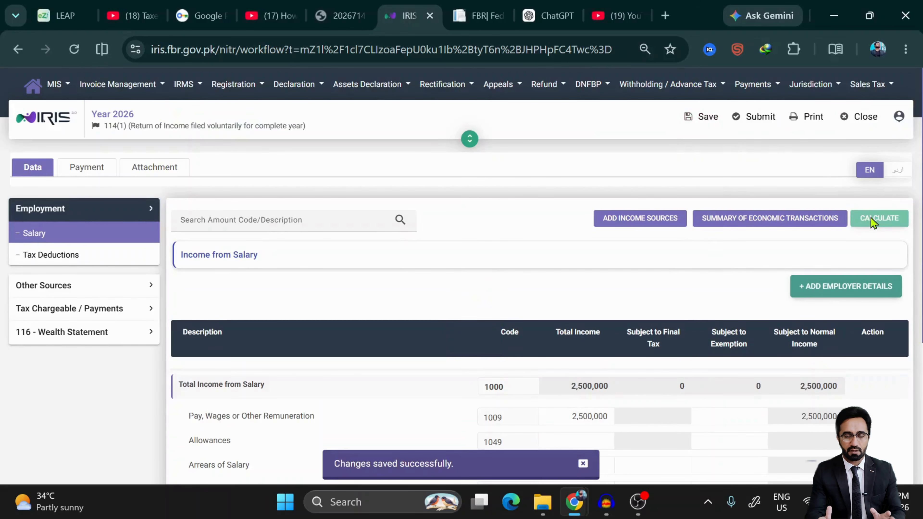
pyautogui.scroll(-5, 690, 323)
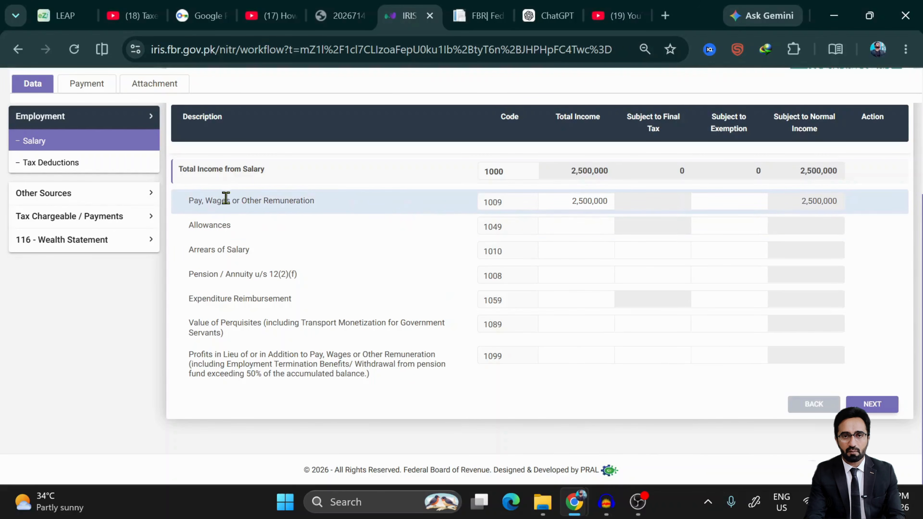
pyautogui.click(735, 195)
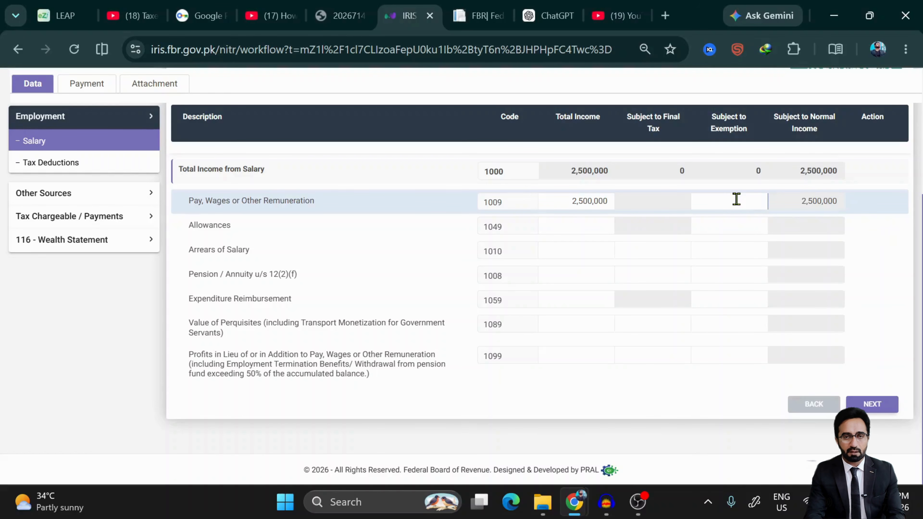
# - Enter 250,000 as exempt pay and wages for code 1009 and recalculate, leaving 2,250,000 taxable
pyautogui.write('2500000')
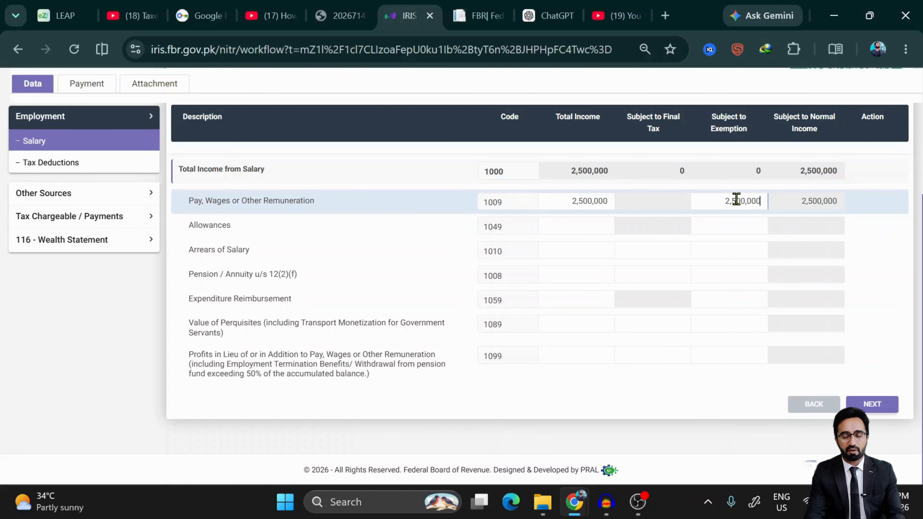
pyautogui.press('BackSpace')
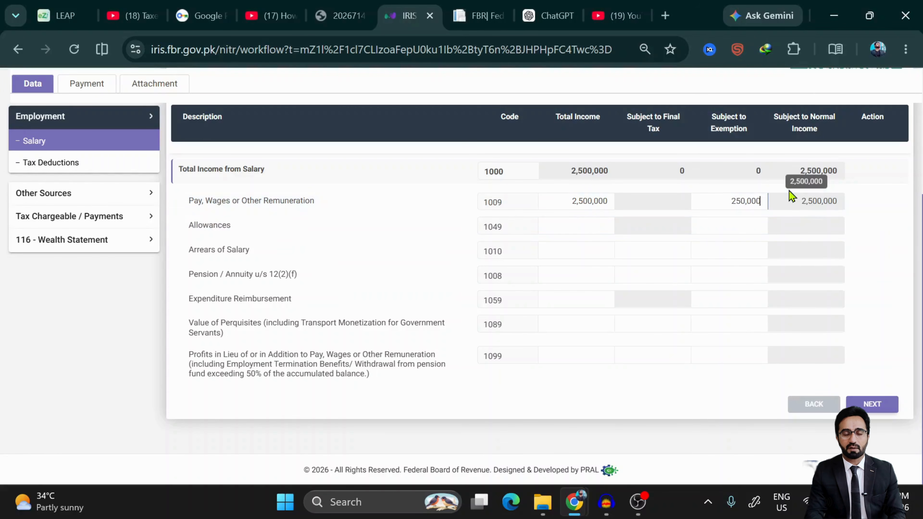
pyautogui.scroll(2, 818, 139)
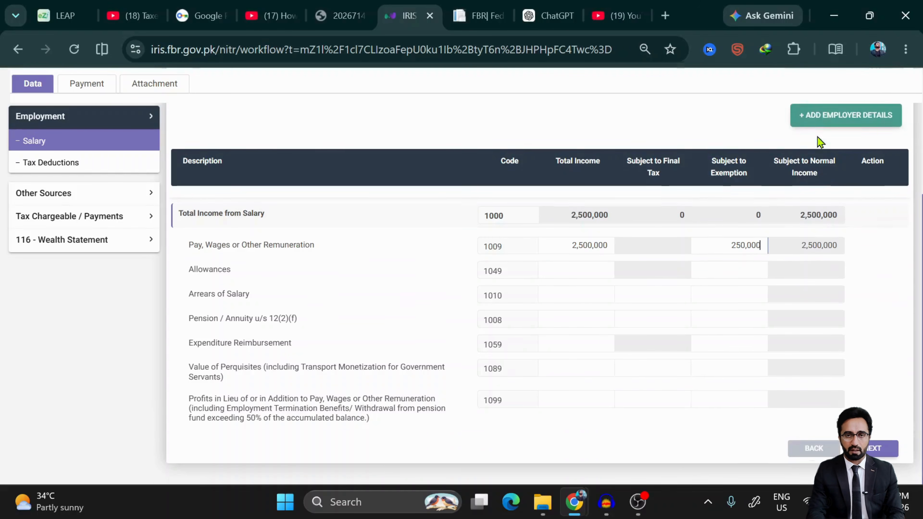
pyautogui.scroll(4, 820, 141)
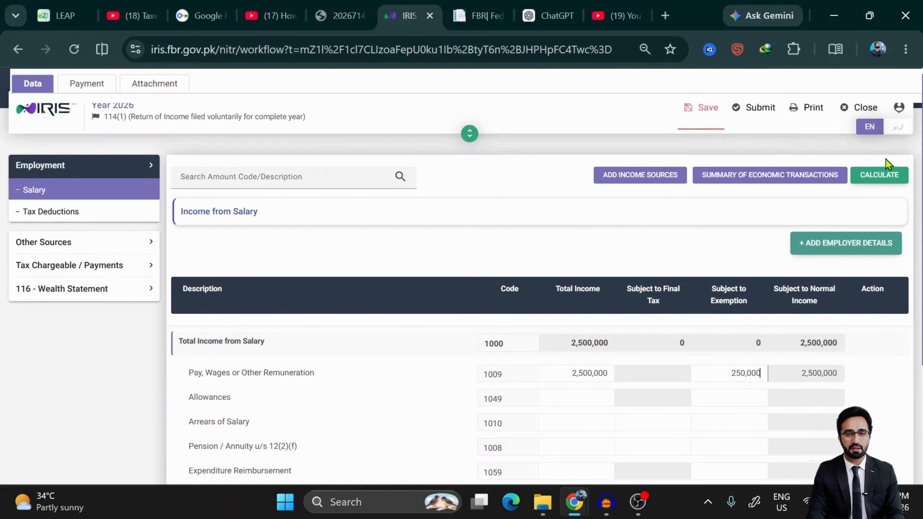
pyautogui.click(868, 184)
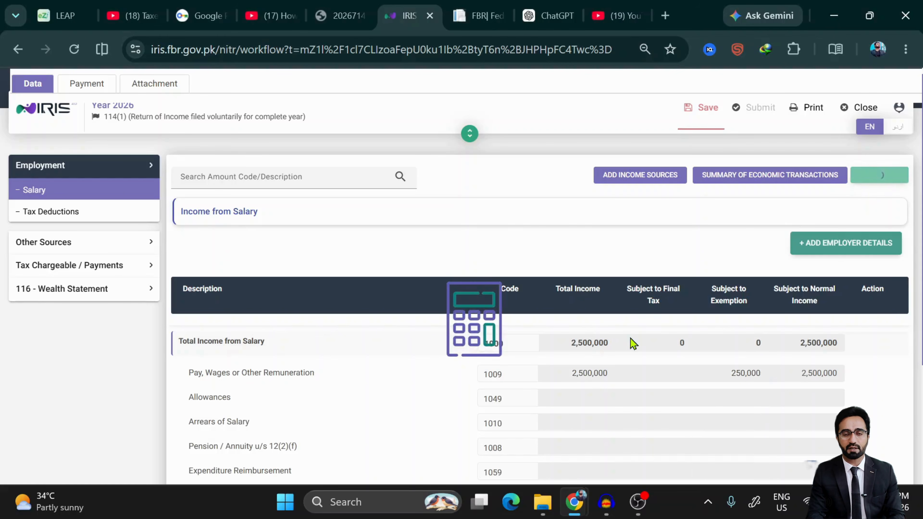
pyautogui.scroll(-2, 634, 343)
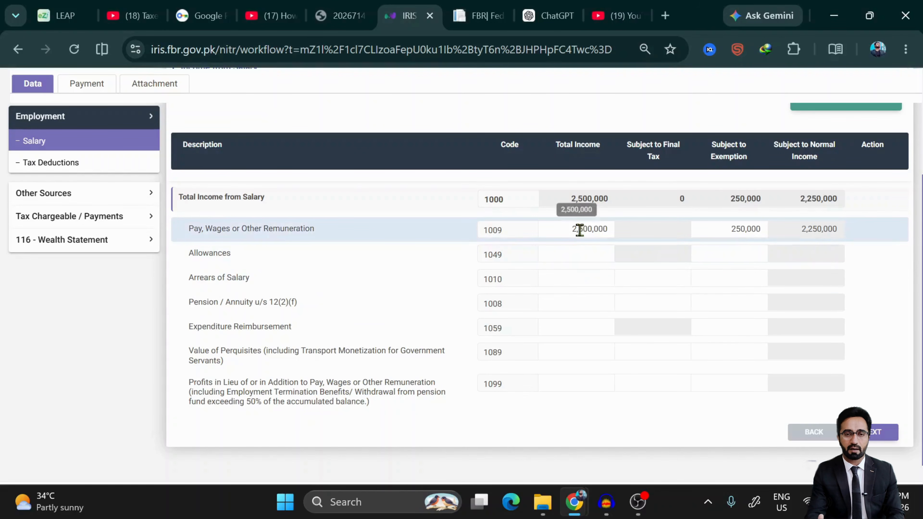
pyautogui.scroll(5, 585, 236)
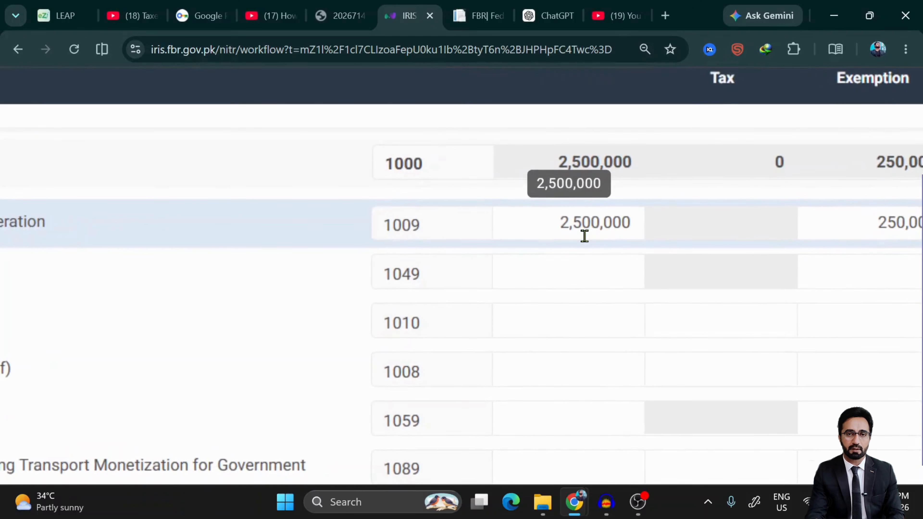
pyautogui.scroll(-5, 585, 236)
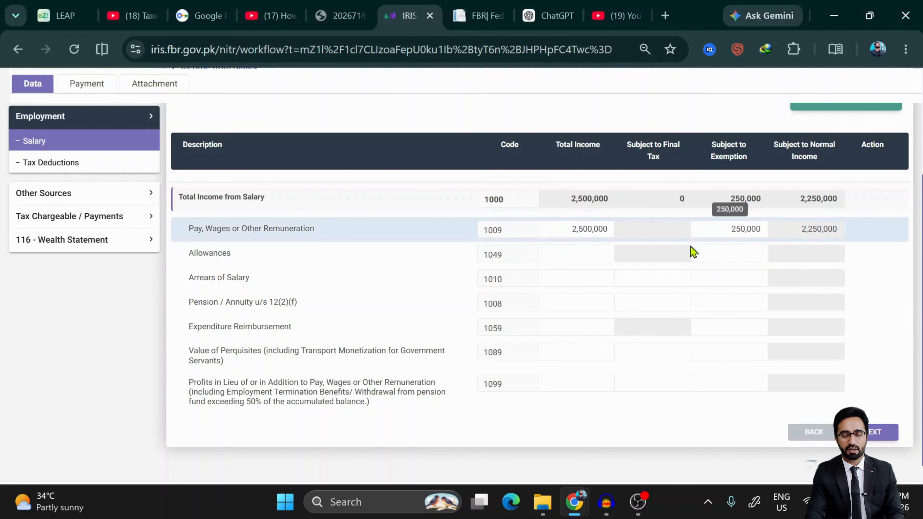
pyautogui.click(584, 252)
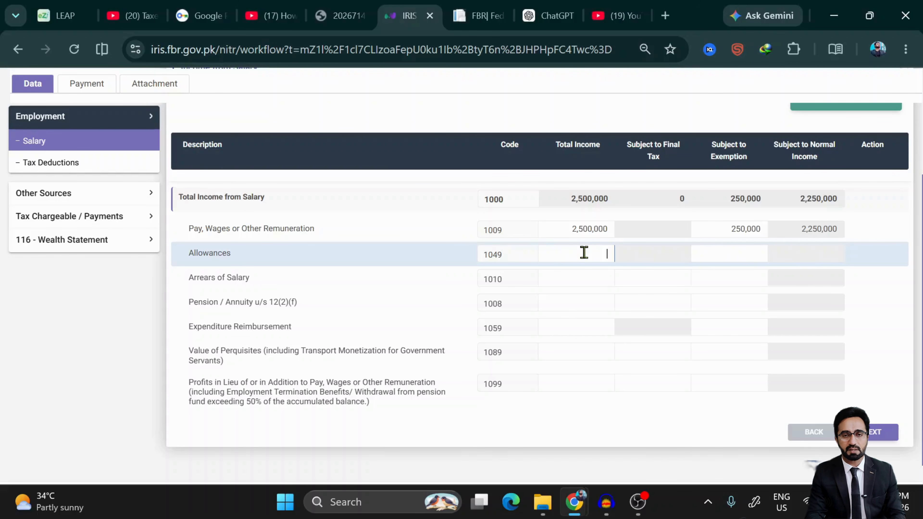
# - Enter 250,000 allowances under code 1049, recalculate to a 2,750,000 salary total, and save
pyautogui.write('2')
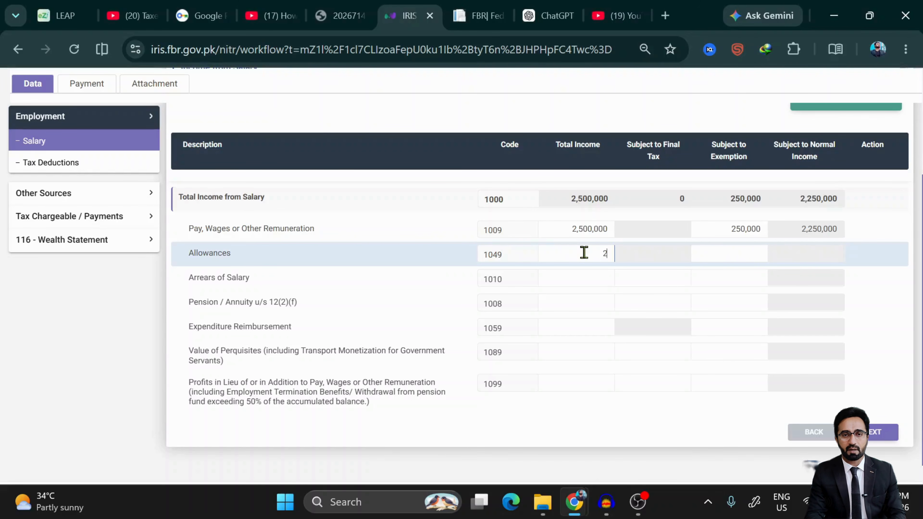
pyautogui.write('50,000')
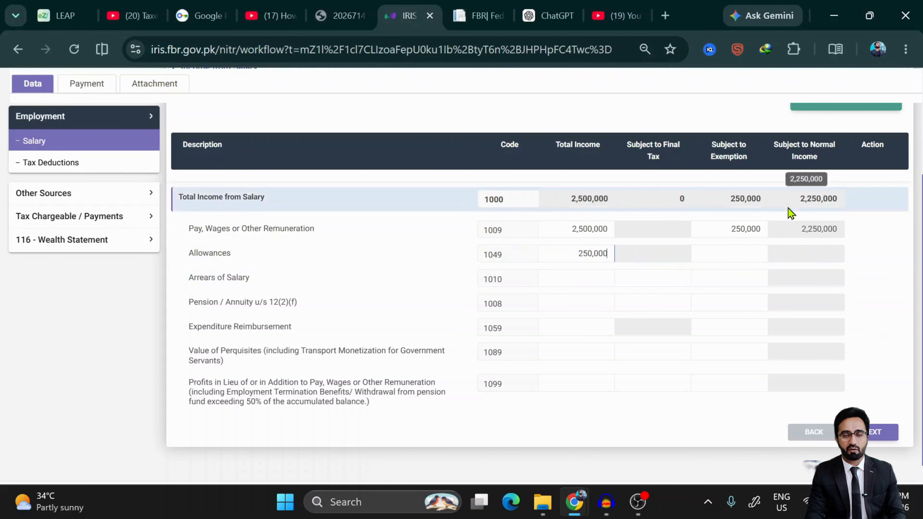
pyautogui.scroll(5, 787, 208)
pyautogui.click(879, 219)
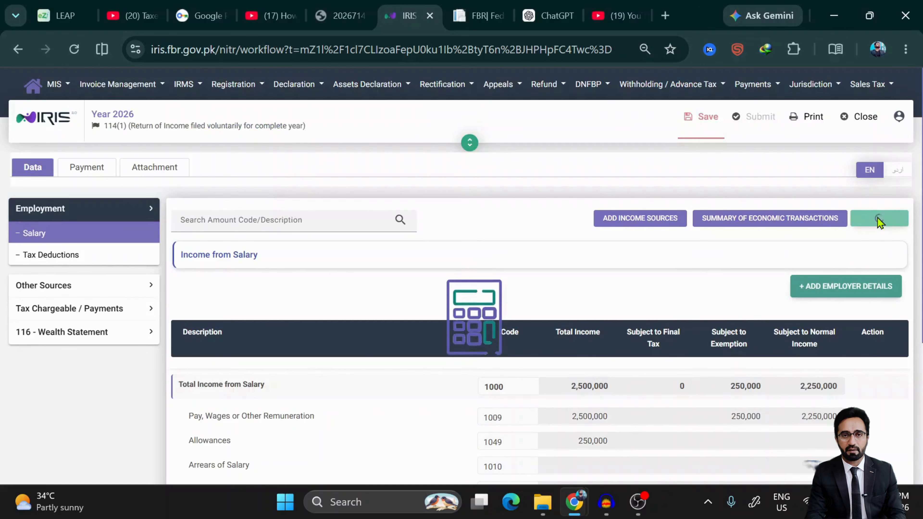
pyautogui.click(697, 123)
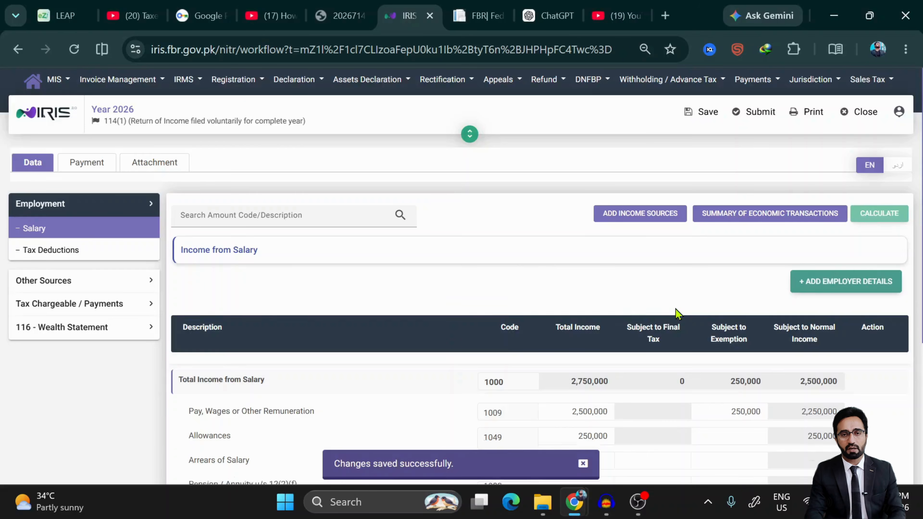
pyautogui.scroll(-6, 676, 311)
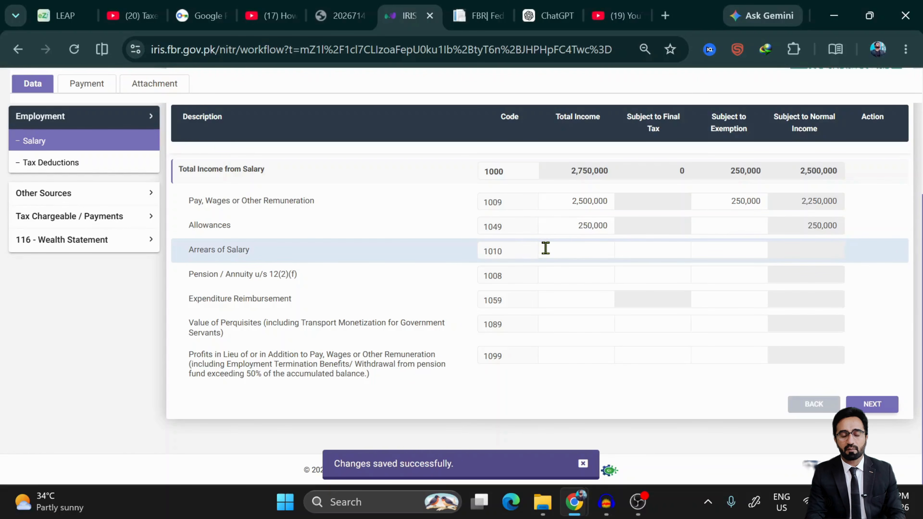
# - Enter a 700,000 pension under code 1008 as both total income and exempt amount, then recalculate
pyautogui.click(559, 250)
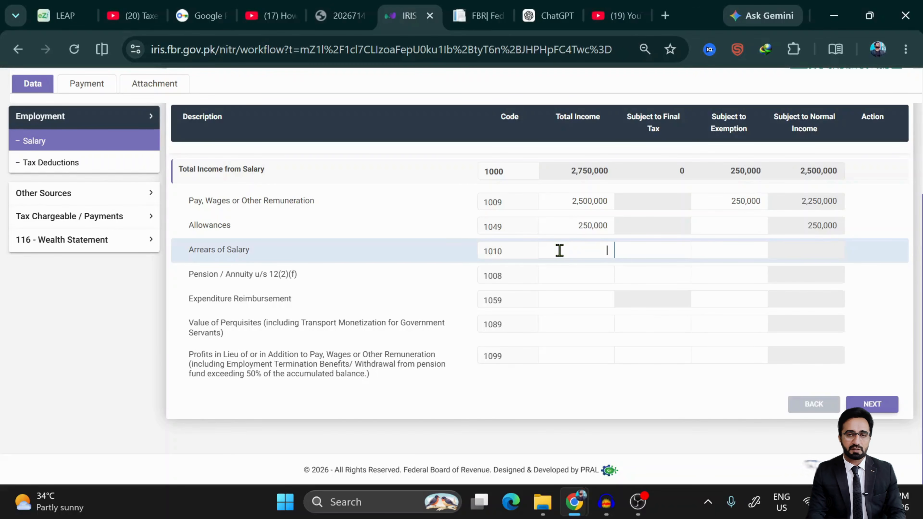
pyautogui.click(739, 244)
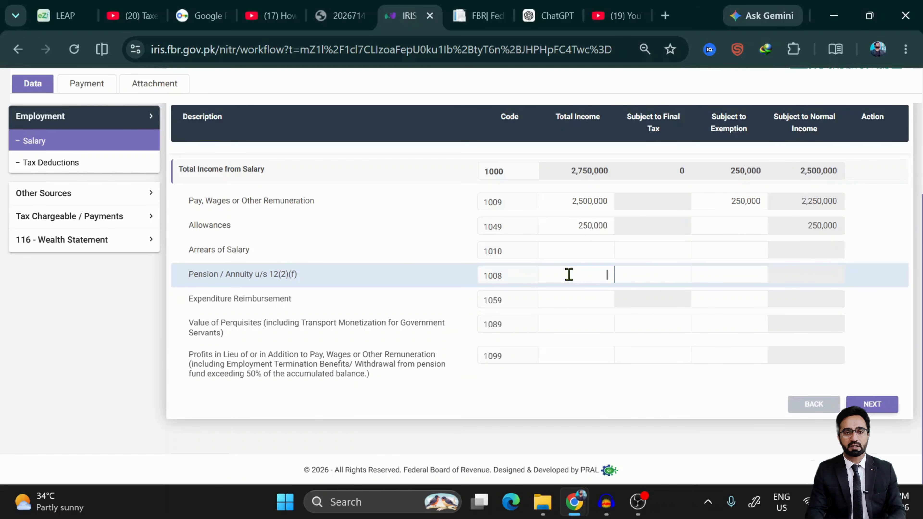
pyautogui.write('3')
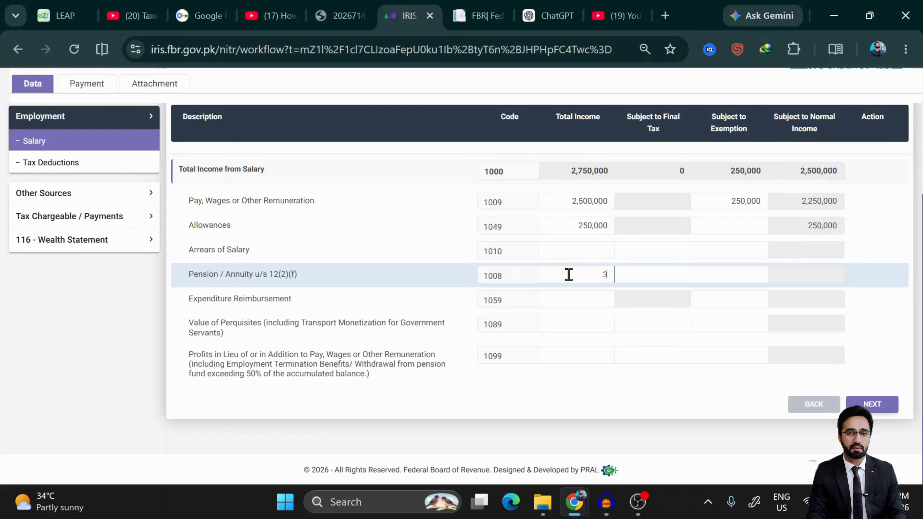
pyautogui.press('BackSpace')
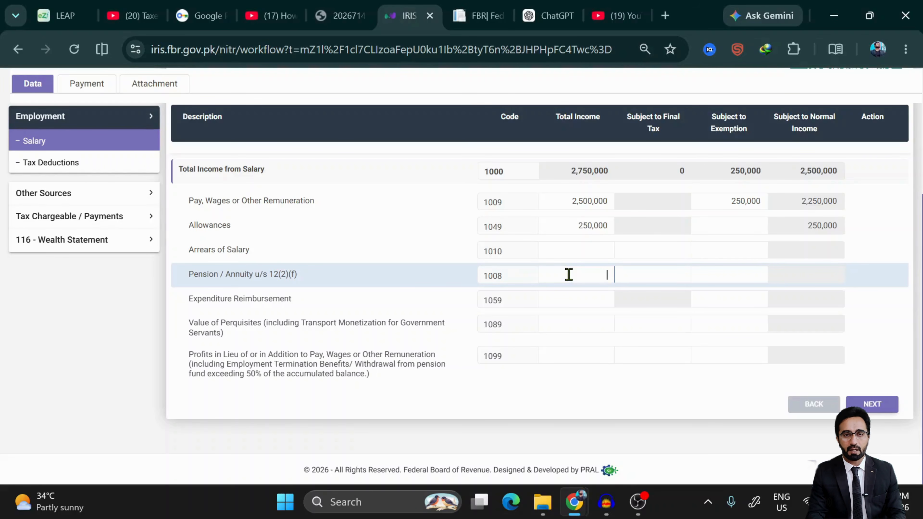
pyautogui.write('7')
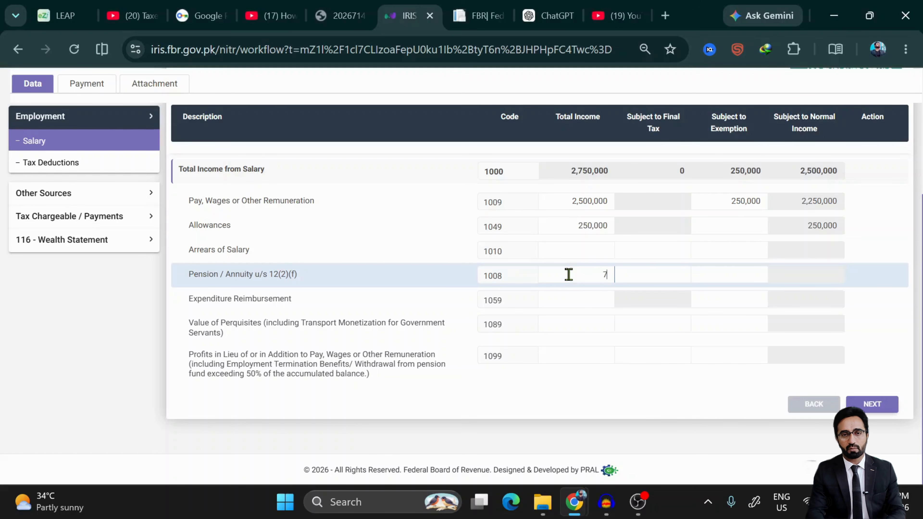
pyautogui.write('00,000')
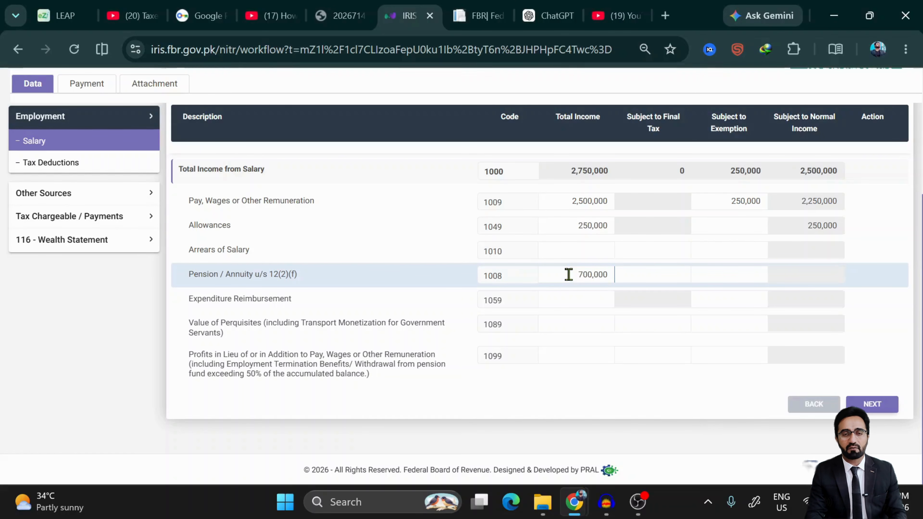
pyautogui.click(717, 278)
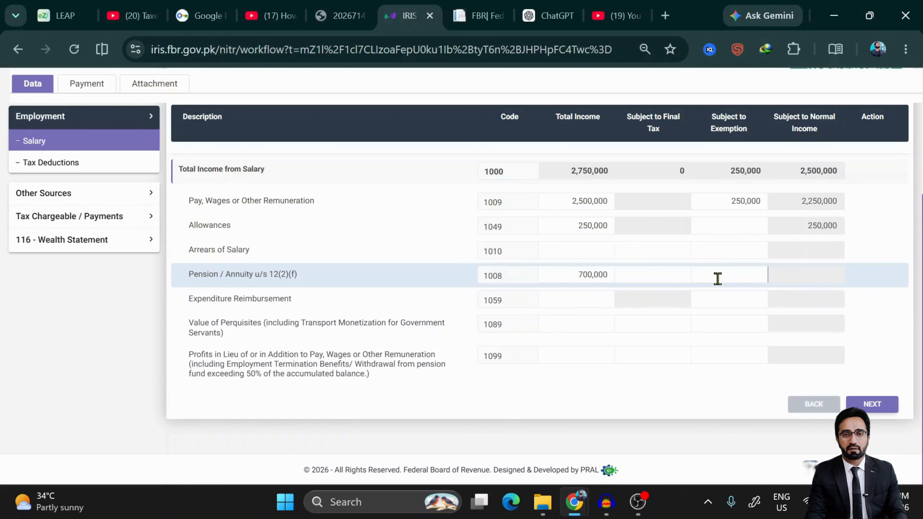
pyautogui.write('700,000')
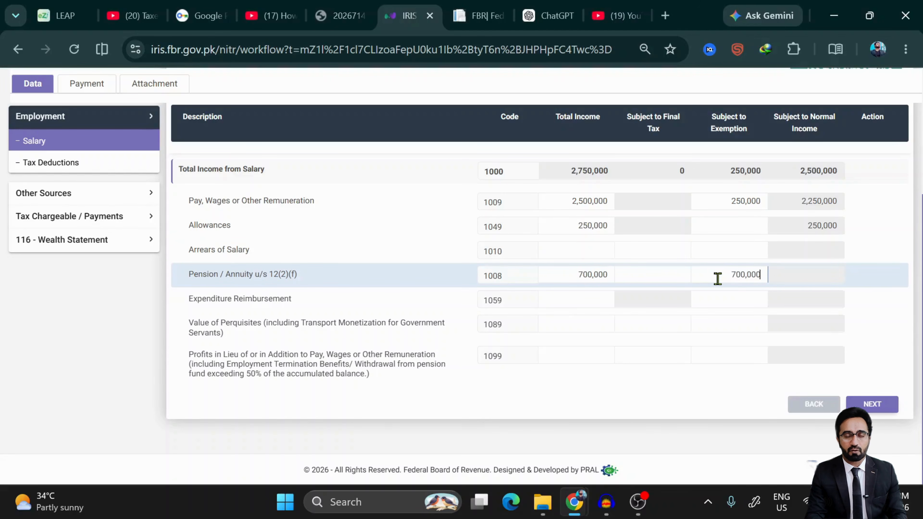
pyautogui.scroll(2, 717, 278)
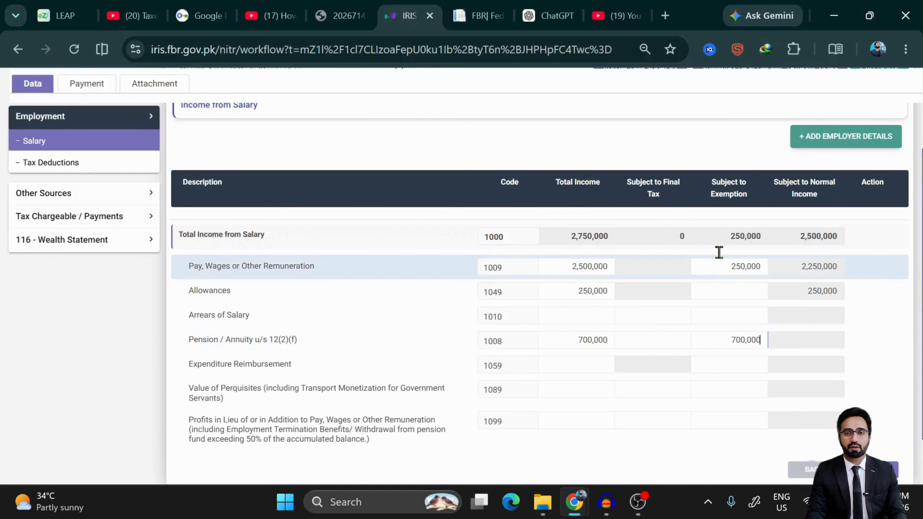
pyautogui.scroll(3, 799, 194)
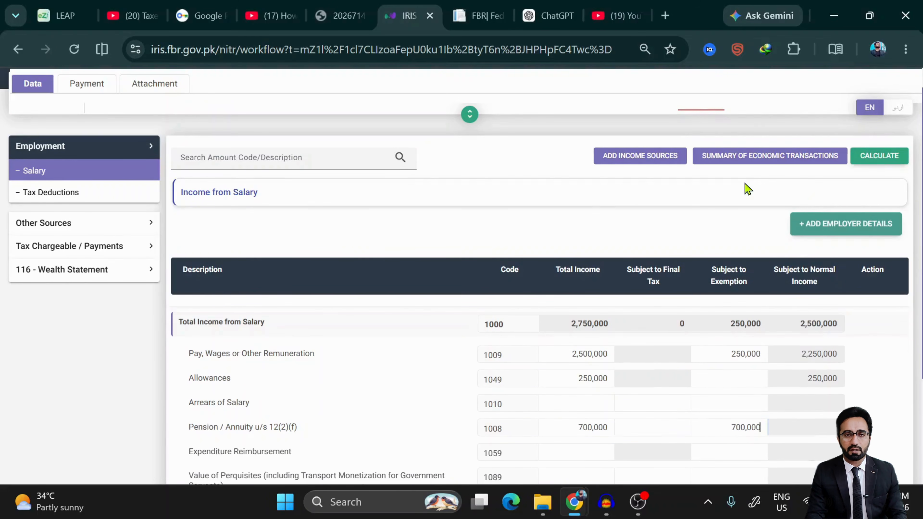
pyautogui.scroll(2, 745, 188)
pyautogui.click(871, 226)
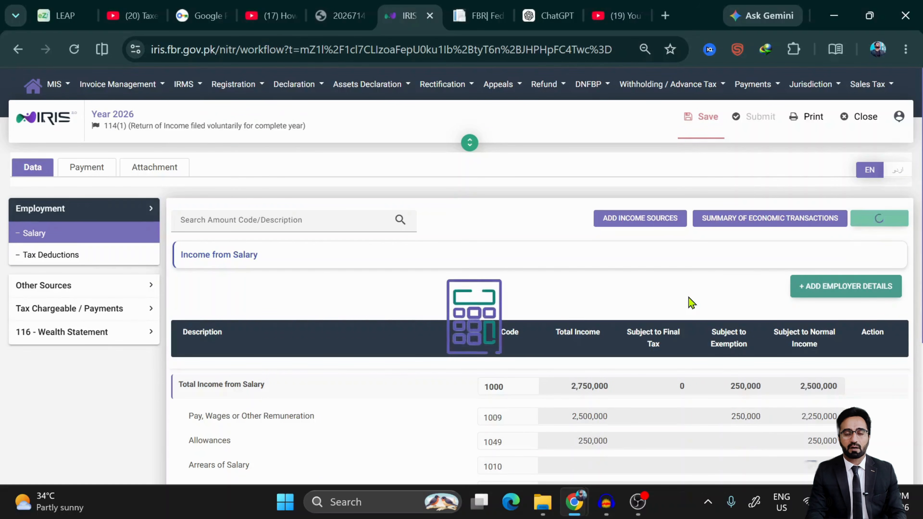
pyautogui.scroll(-5, 690, 303)
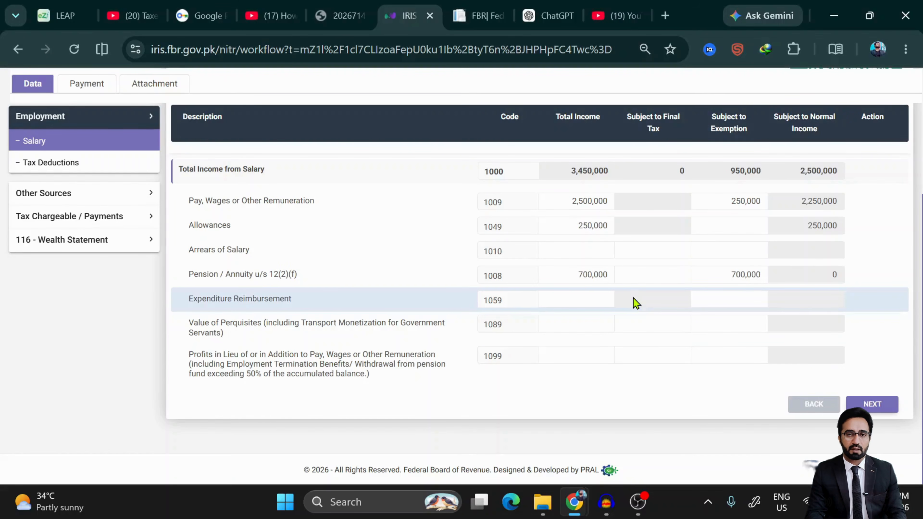
# - Enter 50,000 expenditure reimbursement under code 1059 and recalculate
pyautogui.click(556, 297)
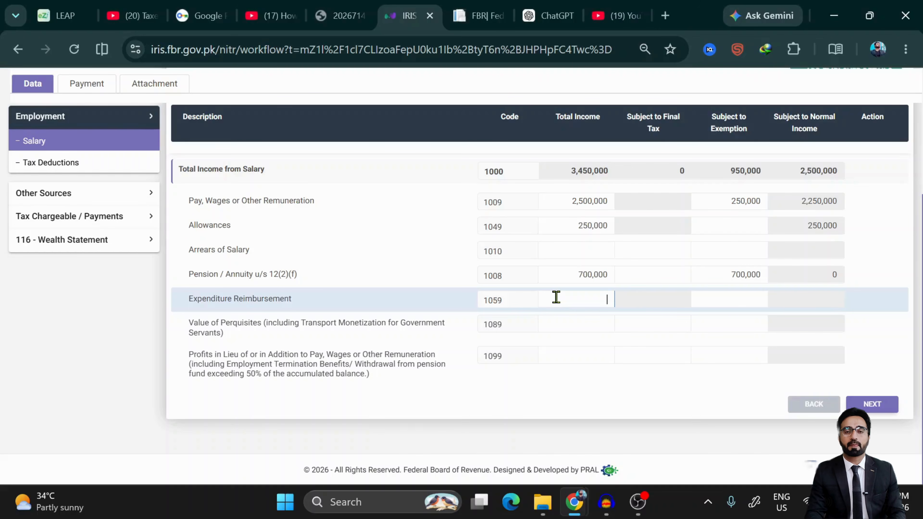
pyautogui.write('700000')
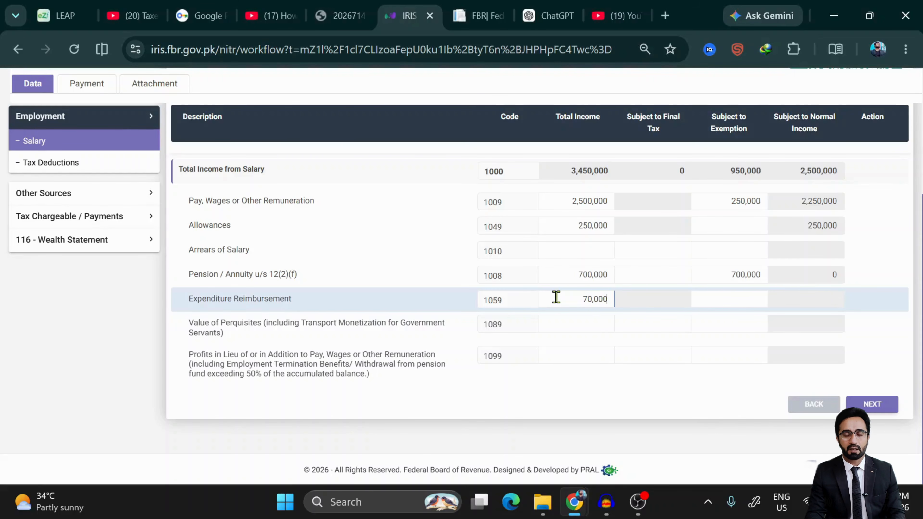
pyautogui.press('BackSpace')
pyautogui.press('BackSpace')
pyautogui.press('BackSpace')
pyautogui.press('BackSpace')
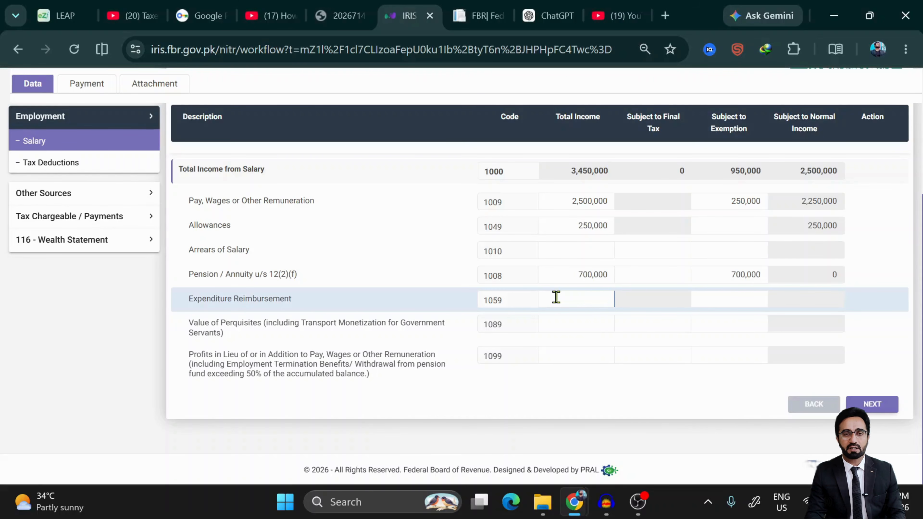
pyautogui.write('500000')
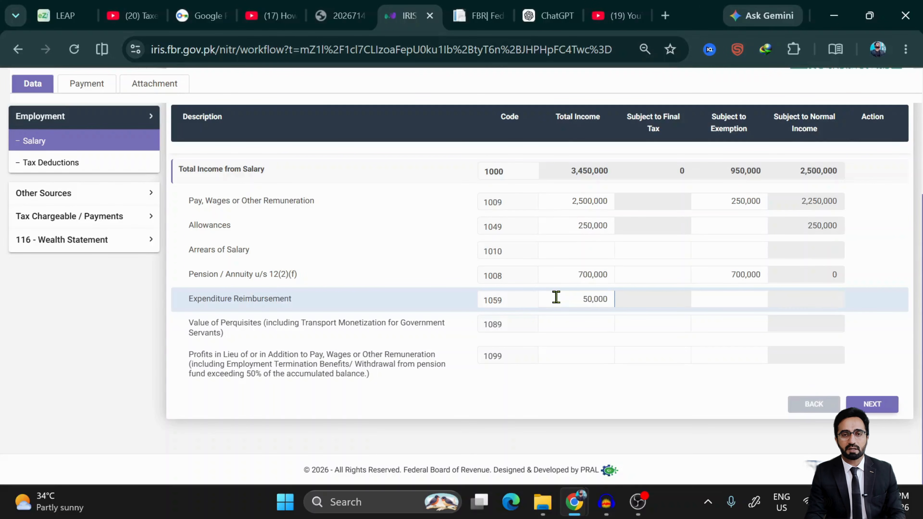
pyautogui.scroll(5, 758, 336)
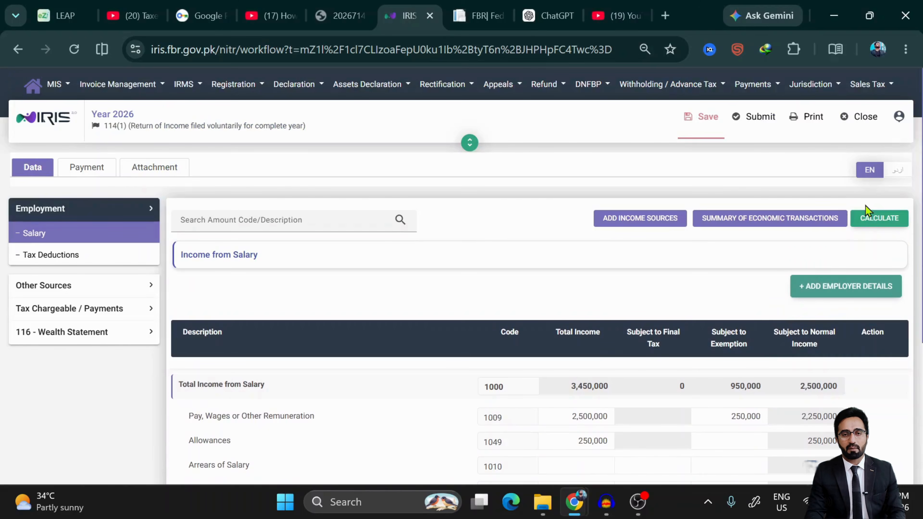
pyautogui.click(873, 223)
pyautogui.scroll(-5, 634, 321)
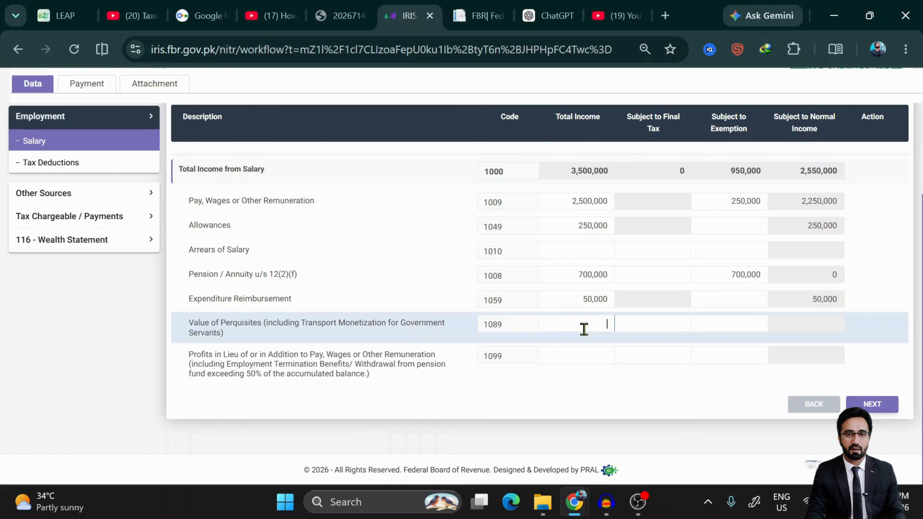
# - Enter 50,000 value of perquisites under code 1089 and recalculate to a 3,550,000 salary total
pyautogui.write('500000')
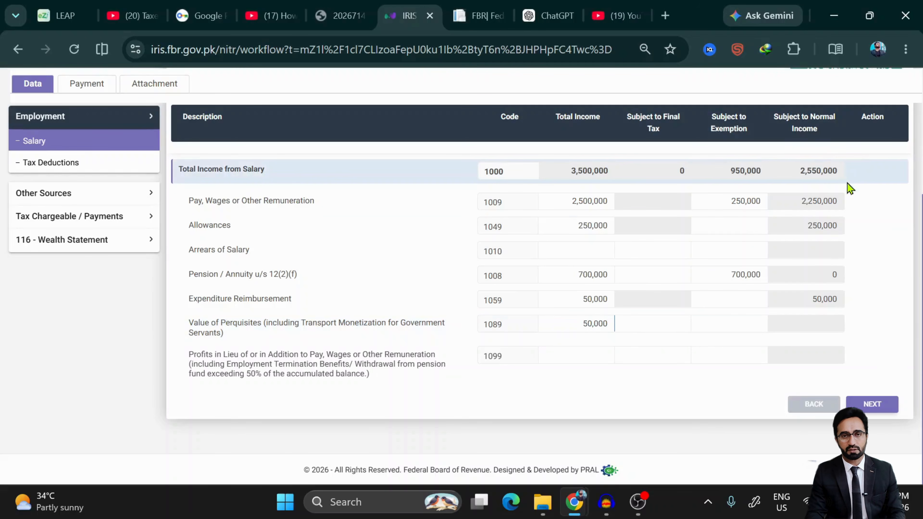
pyautogui.scroll(5, 844, 186)
pyautogui.click(866, 221)
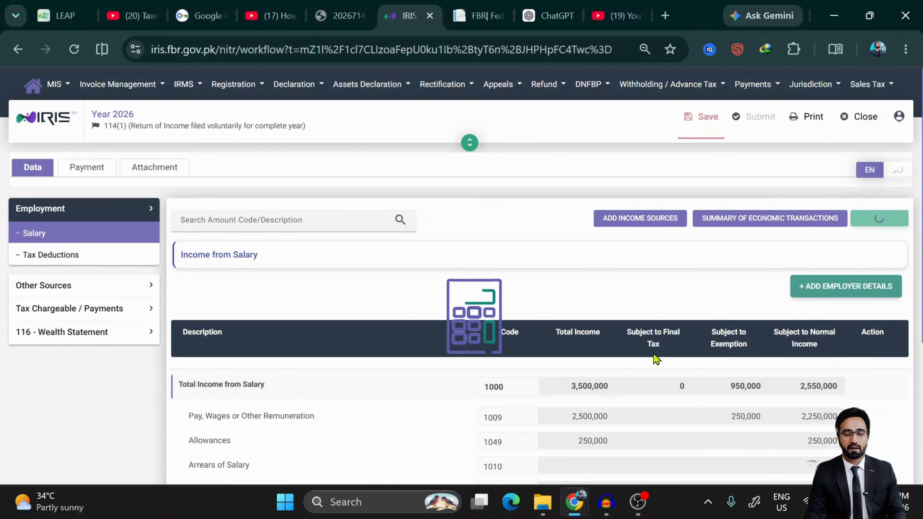
pyautogui.scroll(-5, 656, 359)
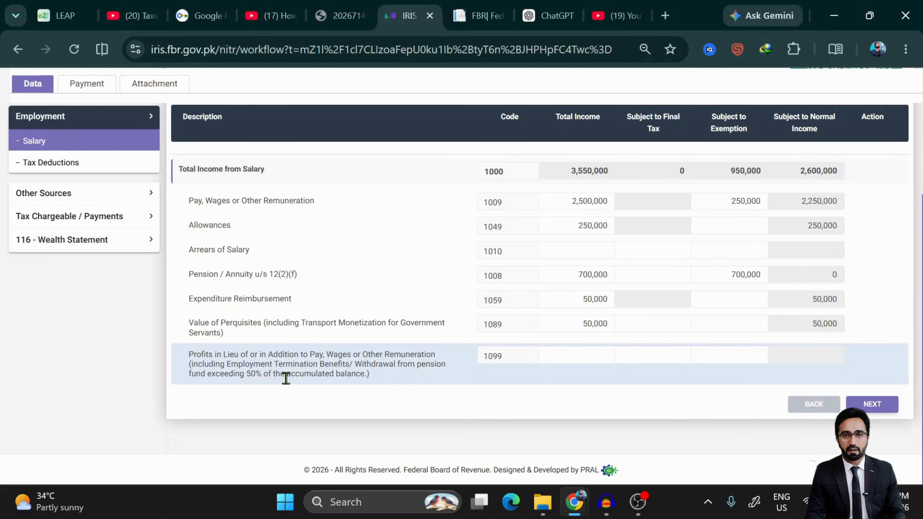
# - Enter the 1,000,000 profits in lieu of salary for code 1099 and recalculate
pyautogui.scroll(3, 284, 378)
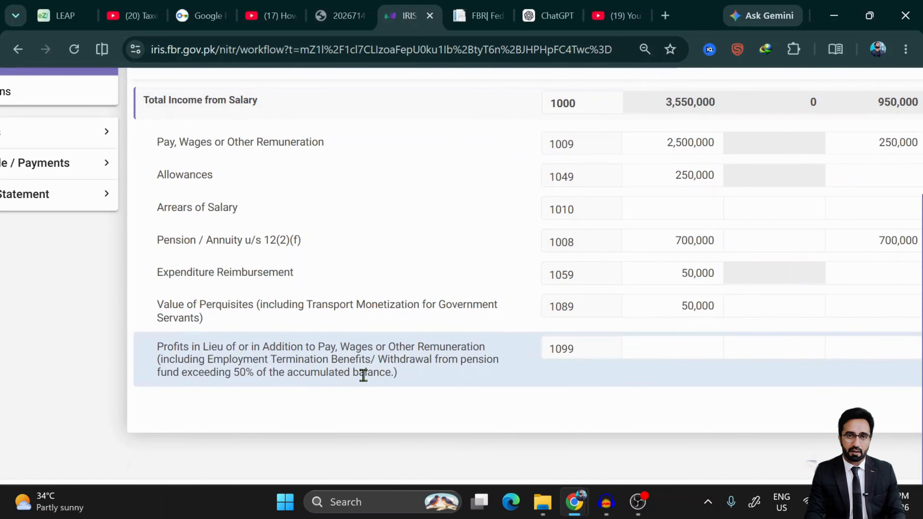
pyautogui.scroll(-3, 363, 375)
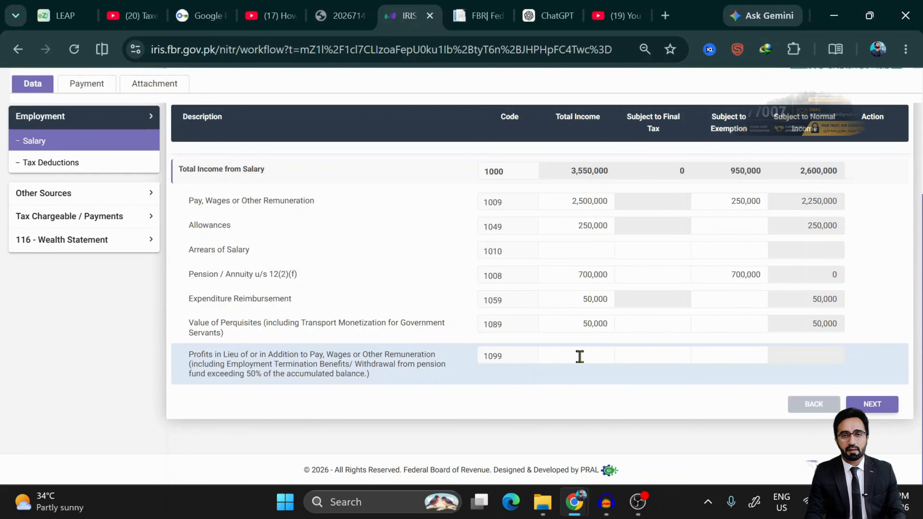
pyautogui.click(579, 357)
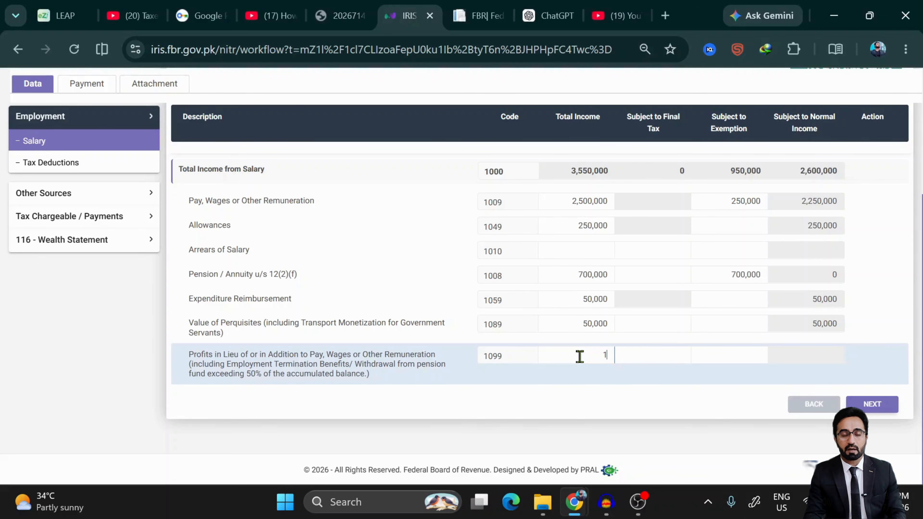
pyautogui.write('000000')
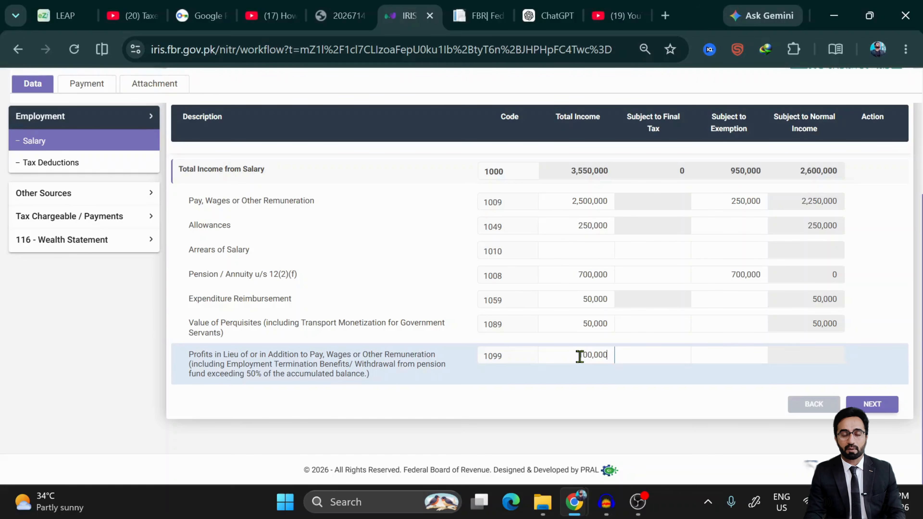
pyautogui.scroll(3, 896, 202)
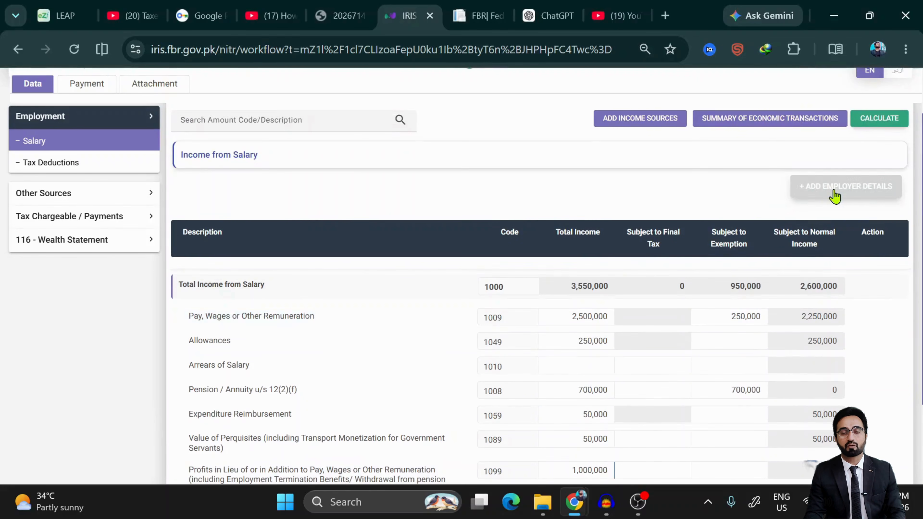
pyautogui.scroll(3, 801, 248)
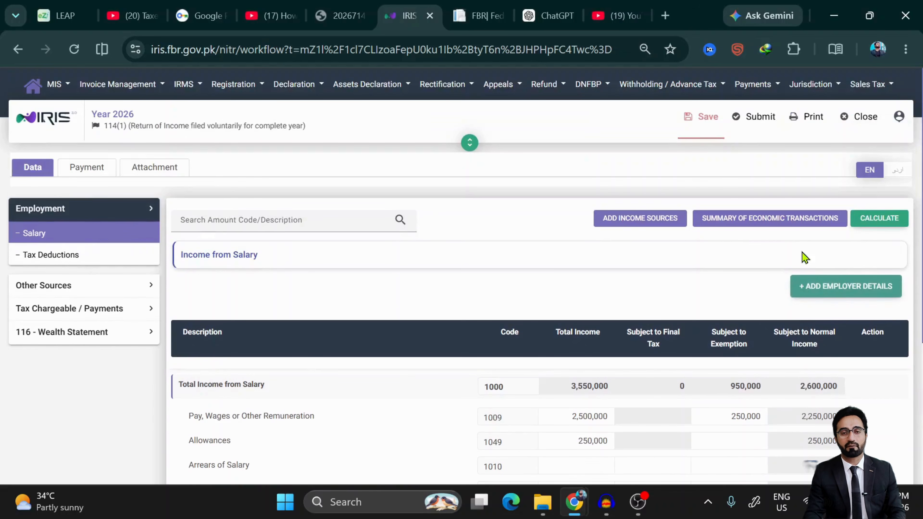
pyautogui.click(880, 224)
pyautogui.scroll(-6, 717, 373)
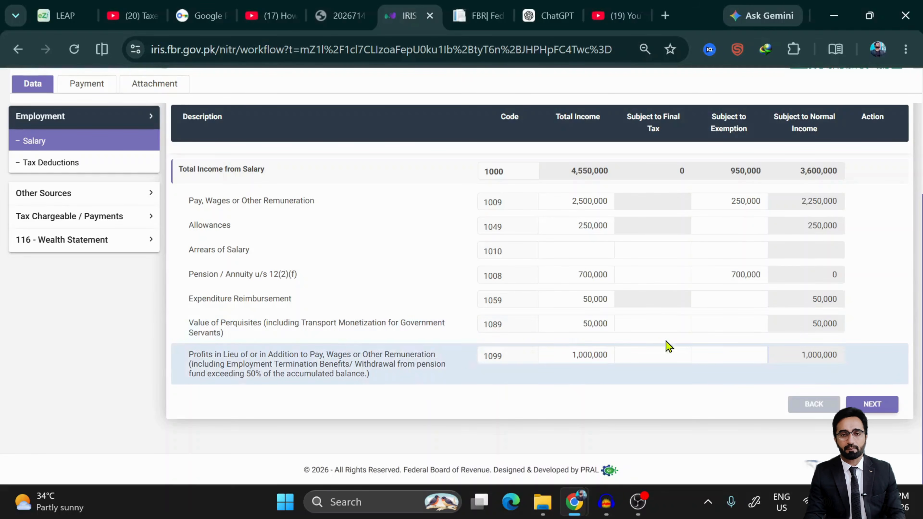
# - Mark 500,000 of the code 1099 profits in lieu as exempt and recalculate
pyautogui.scroll(1, 702, 361)
pyautogui.scroll(2, 701, 360)
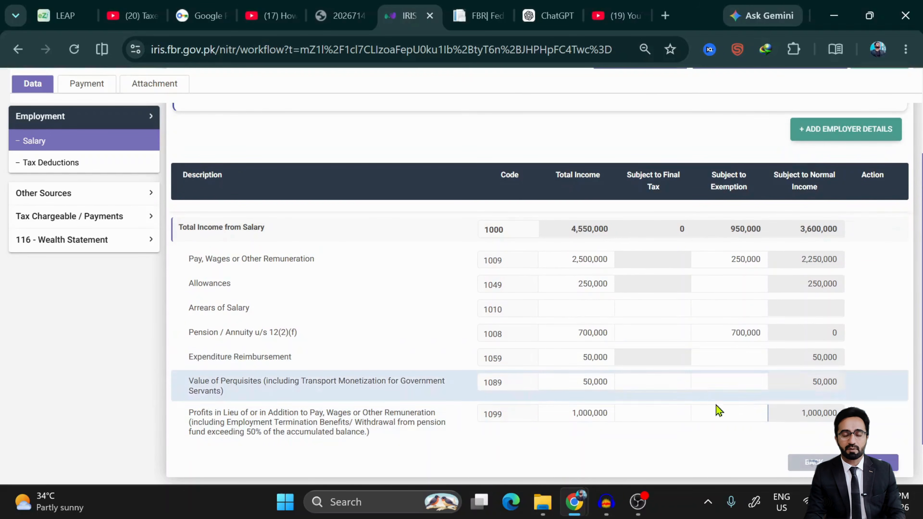
pyautogui.click(731, 418)
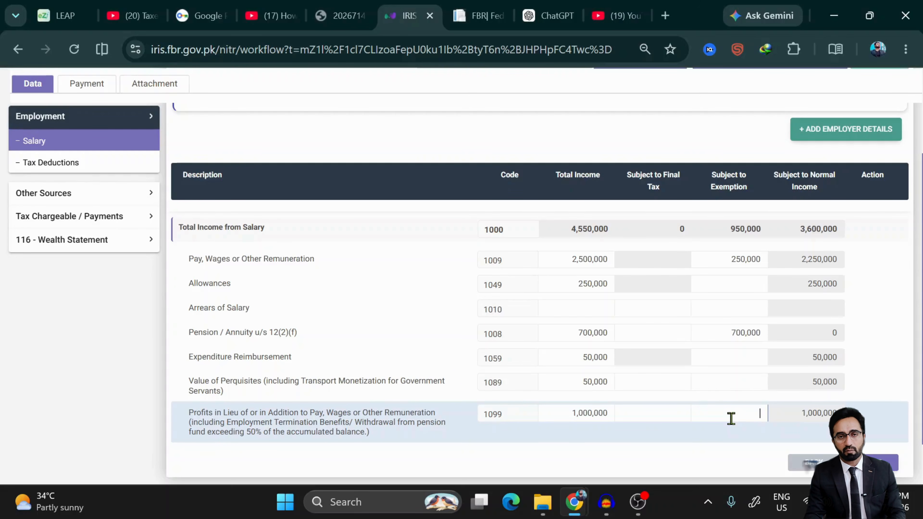
pyautogui.write('500,00')
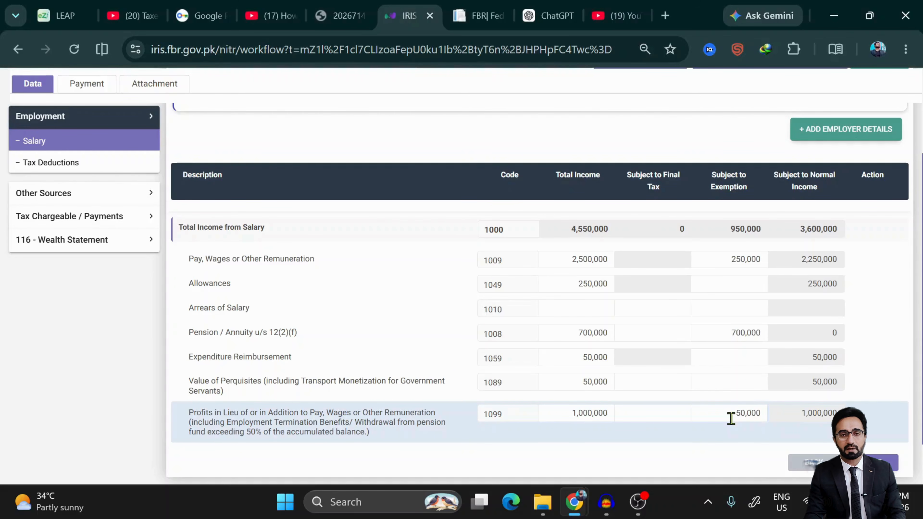
pyautogui.write('0')
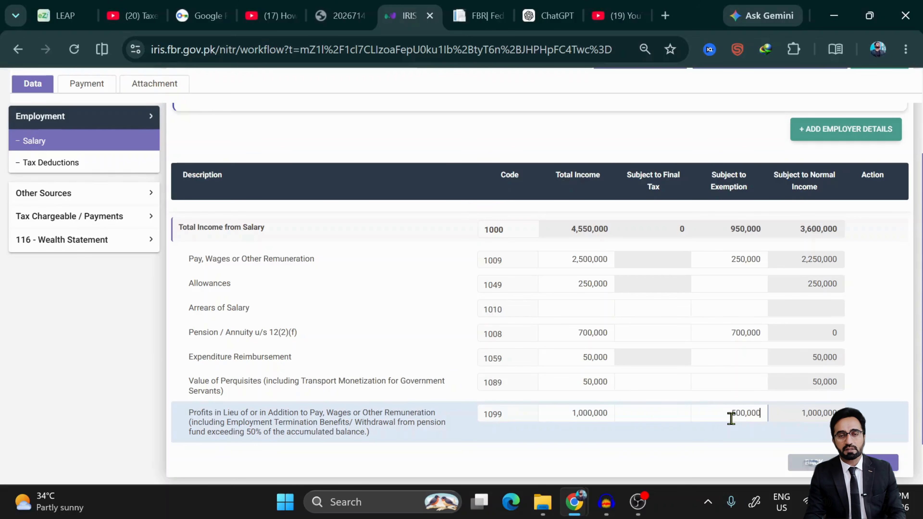
pyautogui.scroll(5, 731, 418)
pyautogui.click(883, 218)
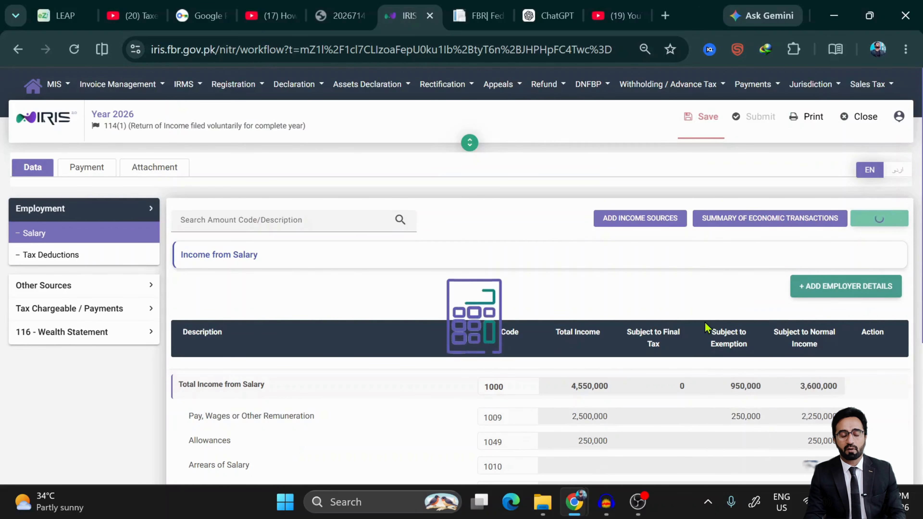
pyautogui.scroll(-5, 706, 327)
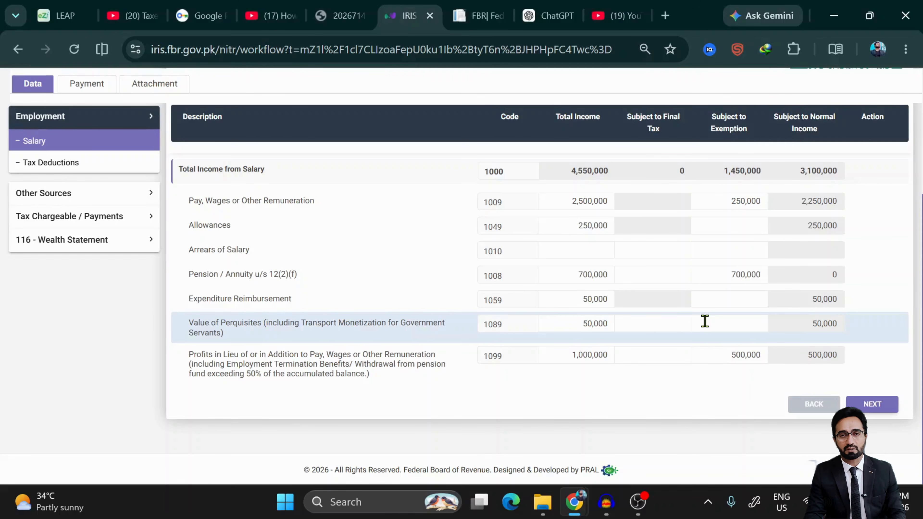
# - Save the salary figures, with total salary income now at 4,550,000
pyautogui.scroll(5, 704, 321)
pyautogui.click(700, 118)
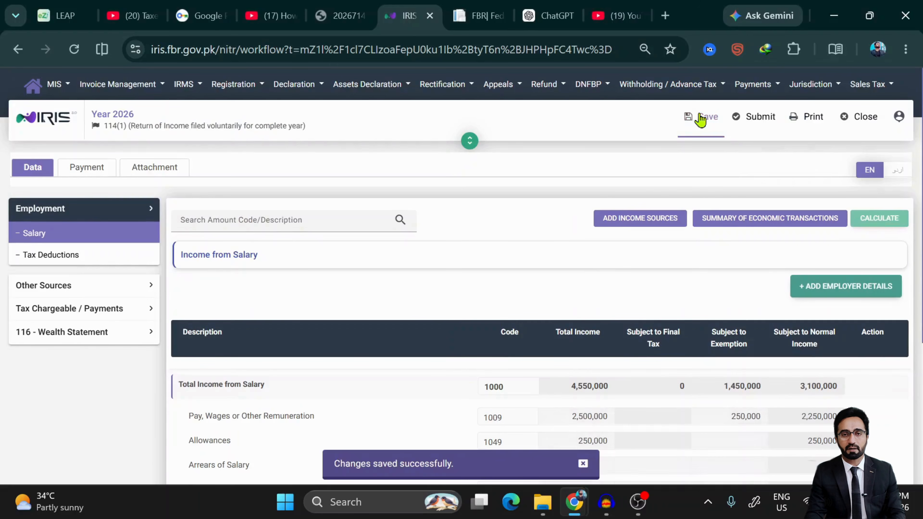
pyautogui.scroll(-5, 268, 309)
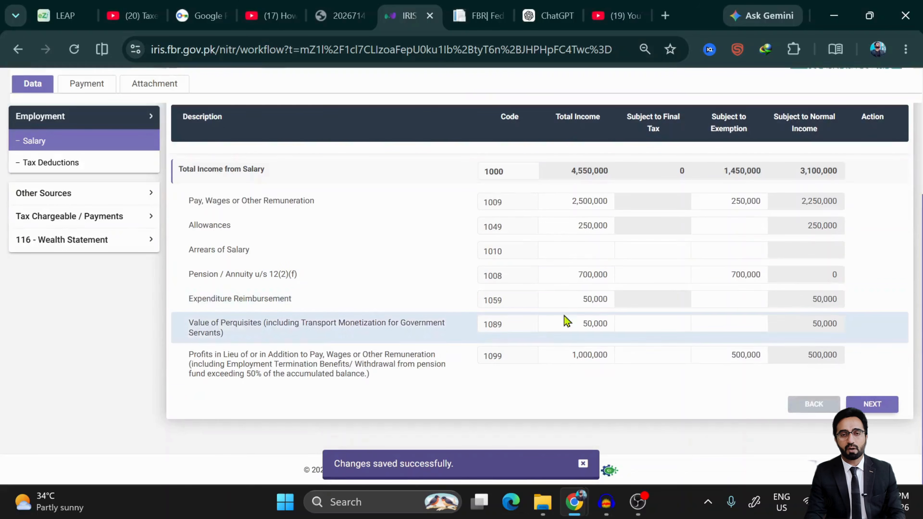
pyautogui.scroll(4, 532, 305)
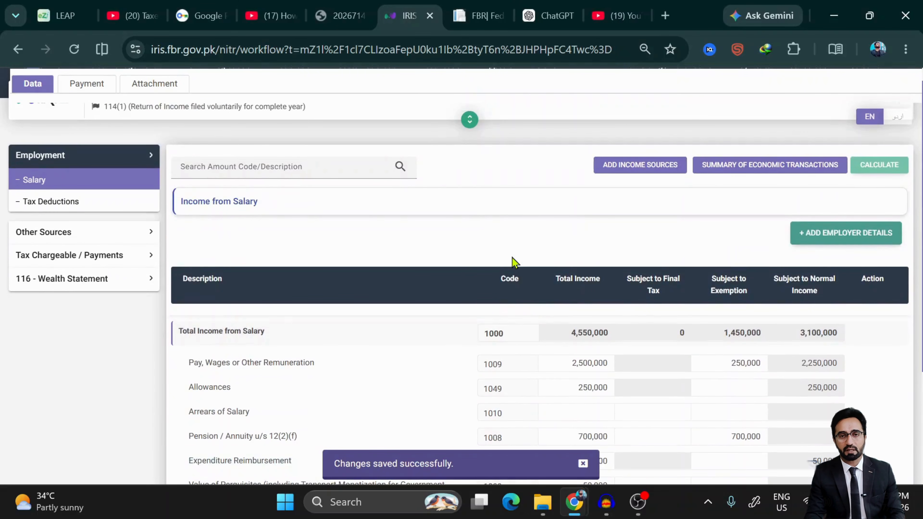
pyautogui.scroll(2, 512, 261)
pyautogui.click(699, 117)
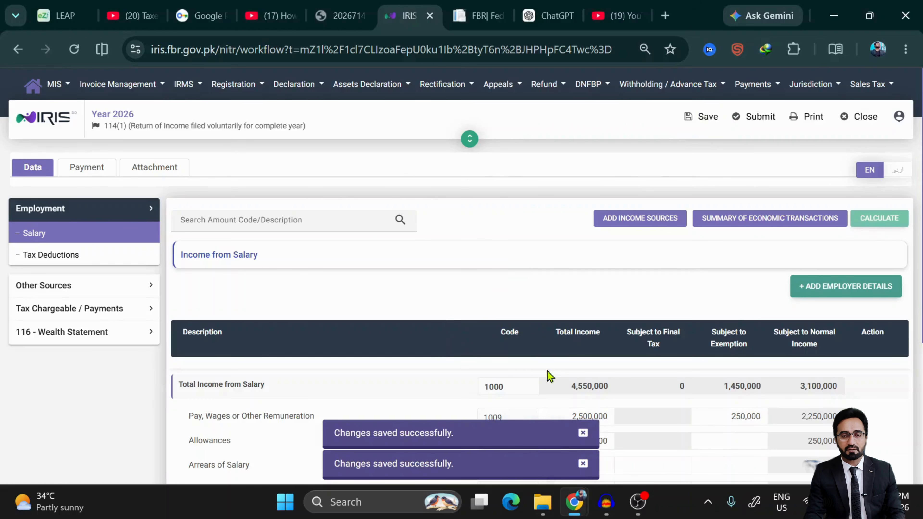
pyautogui.scroll(-5, 549, 377)
# - Advance to Tax Deductions and review its adjustable, final and average tax sections
pyautogui.click(872, 404)
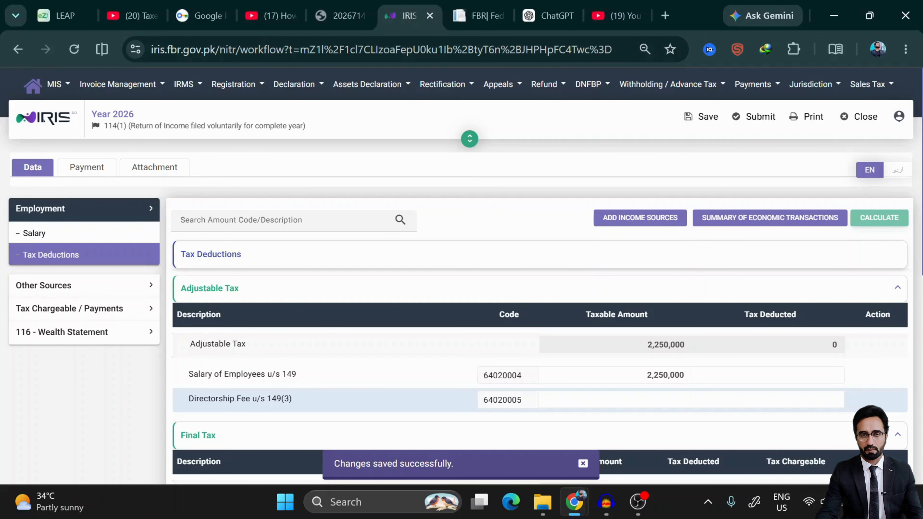
pyautogui.scroll(-3, 509, 327)
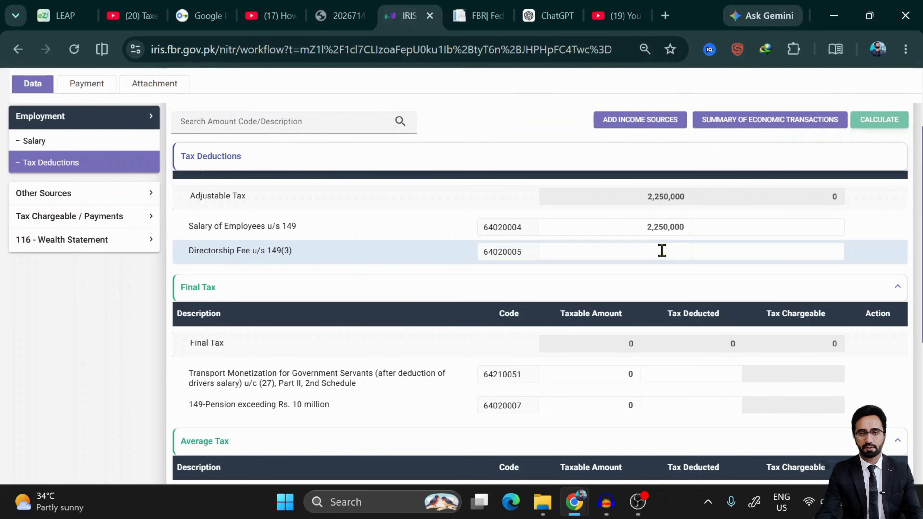
pyautogui.scroll(-5, 688, 222)
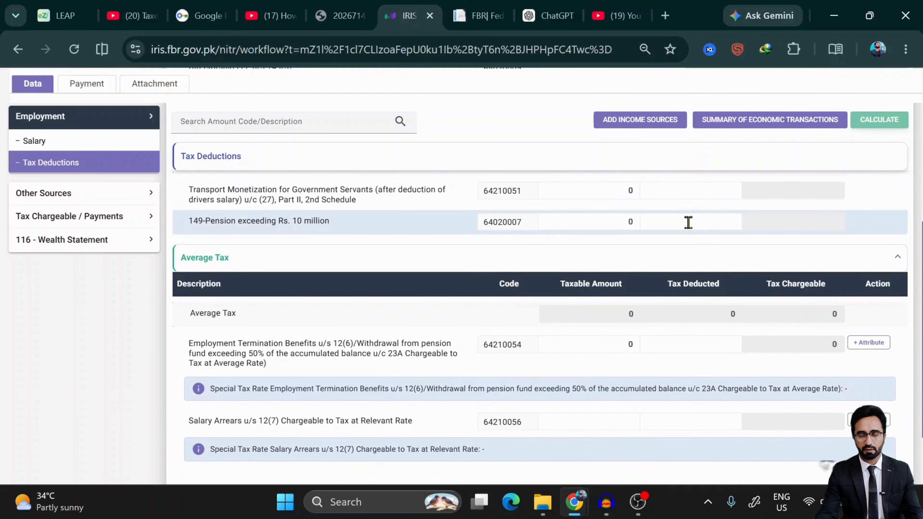
pyautogui.scroll(-3, 688, 223)
pyautogui.scroll(10, 688, 222)
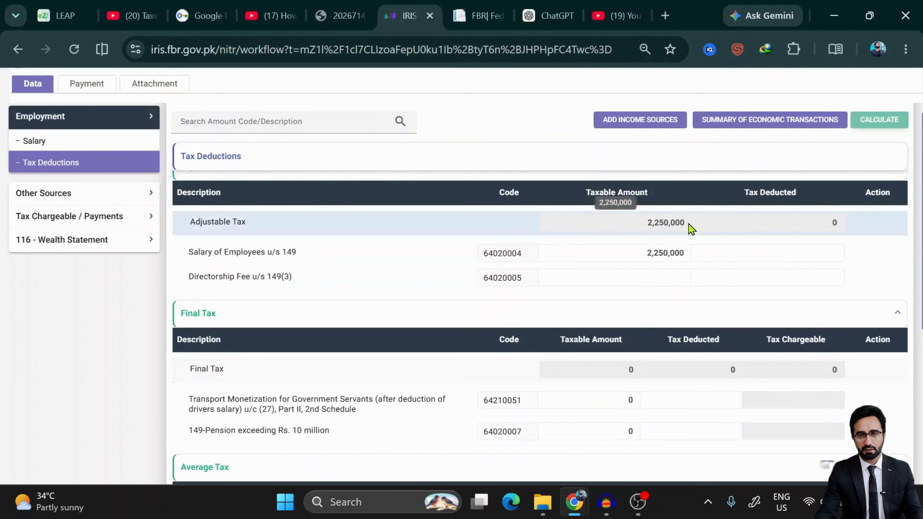
pyautogui.scroll(-1, 691, 229)
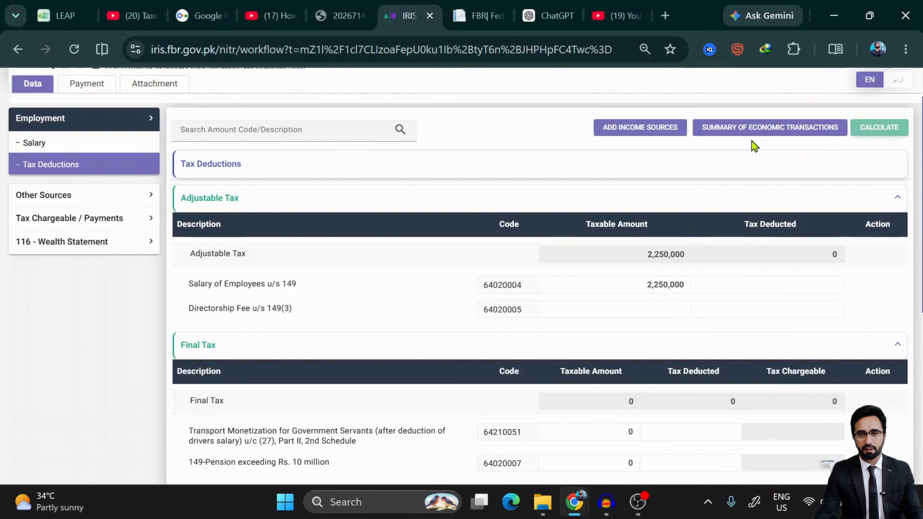
pyautogui.scroll(3, 713, 264)
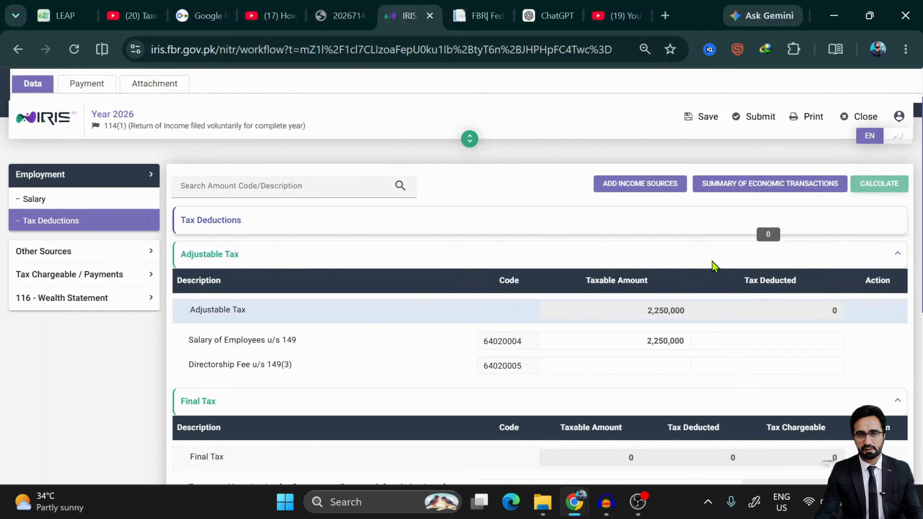
pyautogui.scroll(-3, 533, 367)
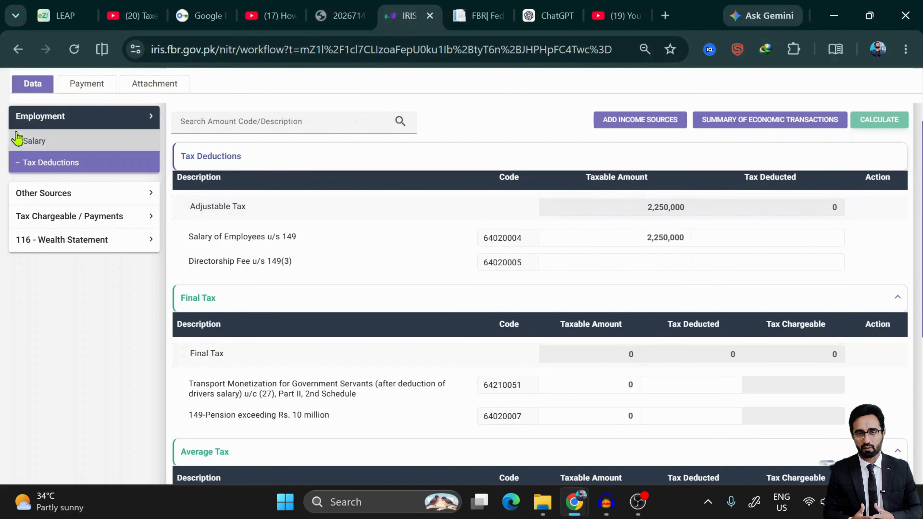
# - Go back to the Salary income table to review the entered figures
pyautogui.click(25, 142)
pyautogui.scroll(-5, 426, 305)
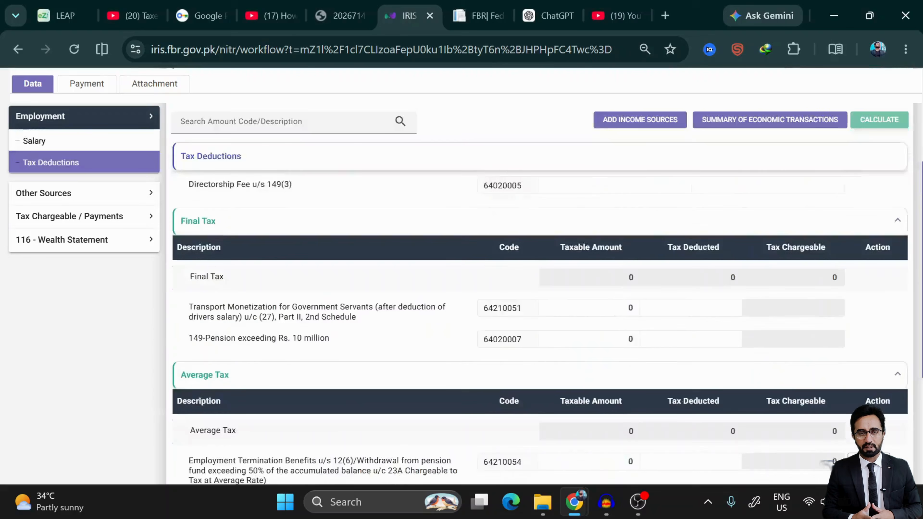
pyautogui.scroll(3, 639, 357)
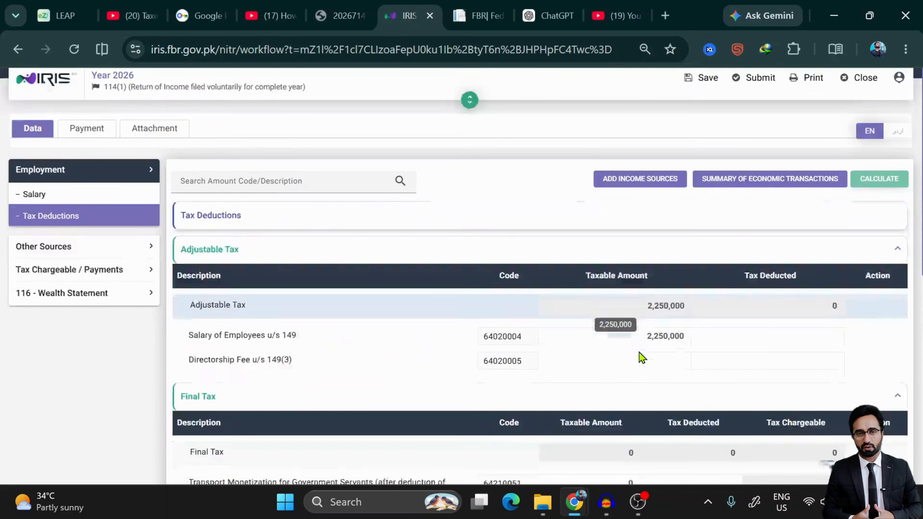
pyautogui.scroll(-4, 640, 352)
pyautogui.scroll(3, 637, 245)
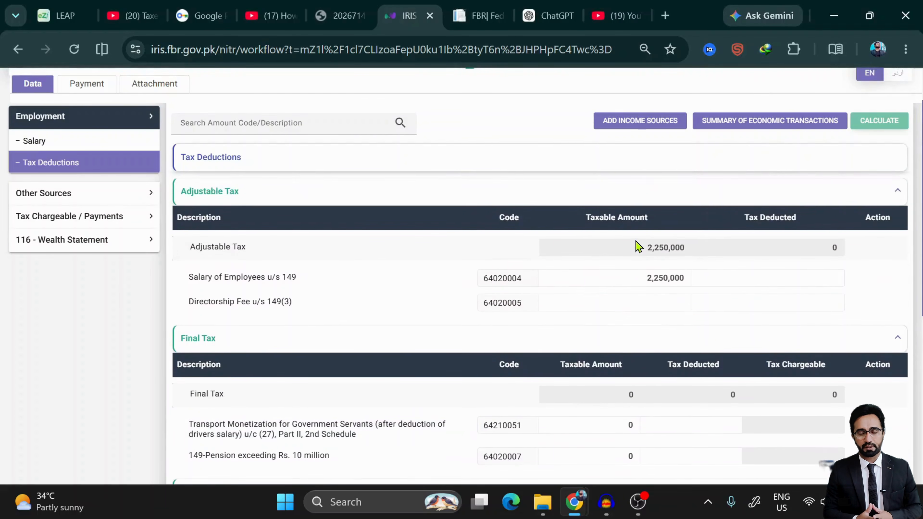
pyautogui.scroll(-1, 636, 243)
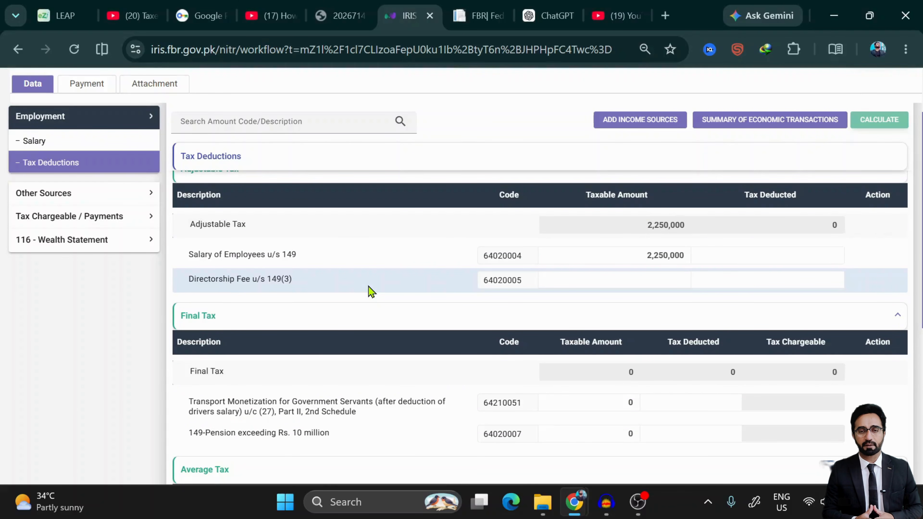
# - Enter 250,000 as the Directorship Fee u/s 149(3) taxable amount and recalculate to 2,500,000
pyautogui.click(644, 284)
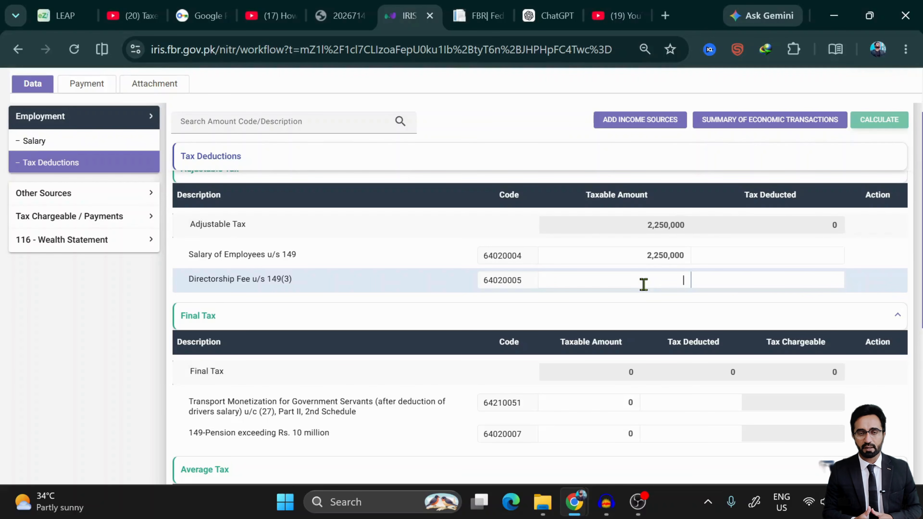
pyautogui.write('5')
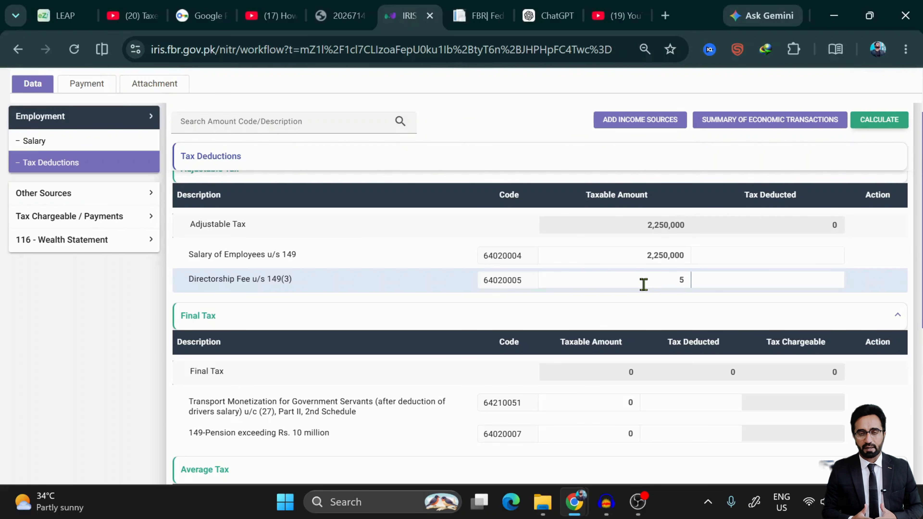
pyautogui.press('BackSpace')
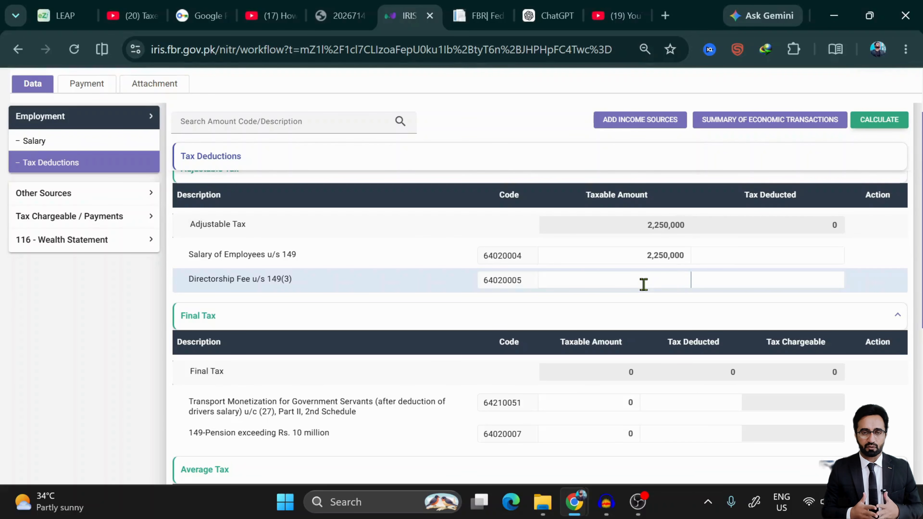
pyautogui.write('250,00')
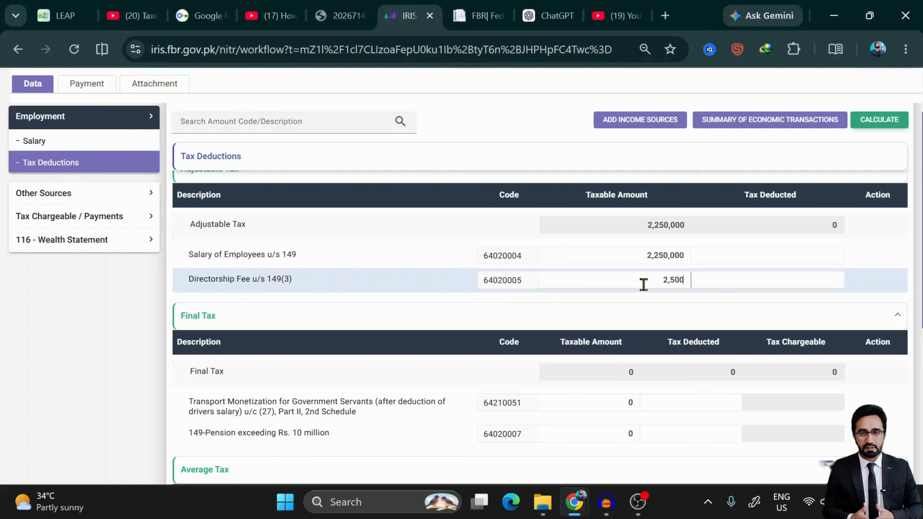
pyautogui.write('0')
pyautogui.click(877, 122)
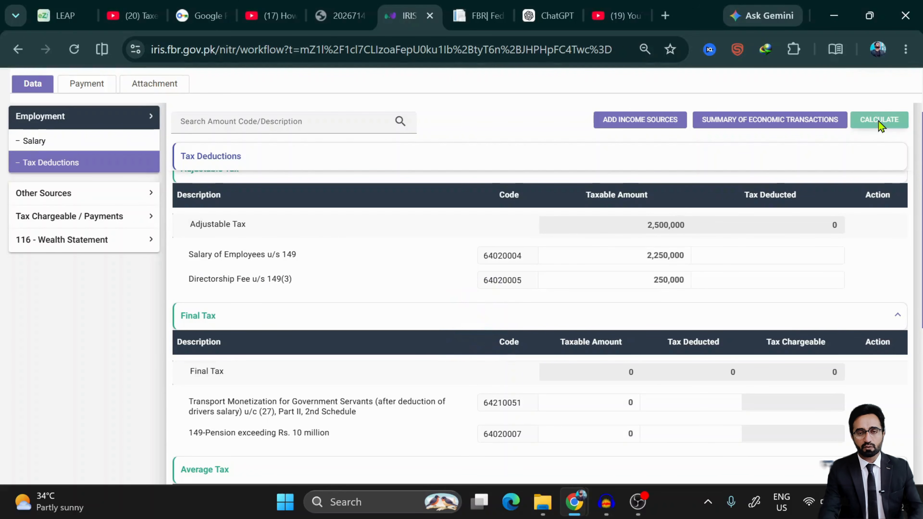
pyautogui.click(758, 286)
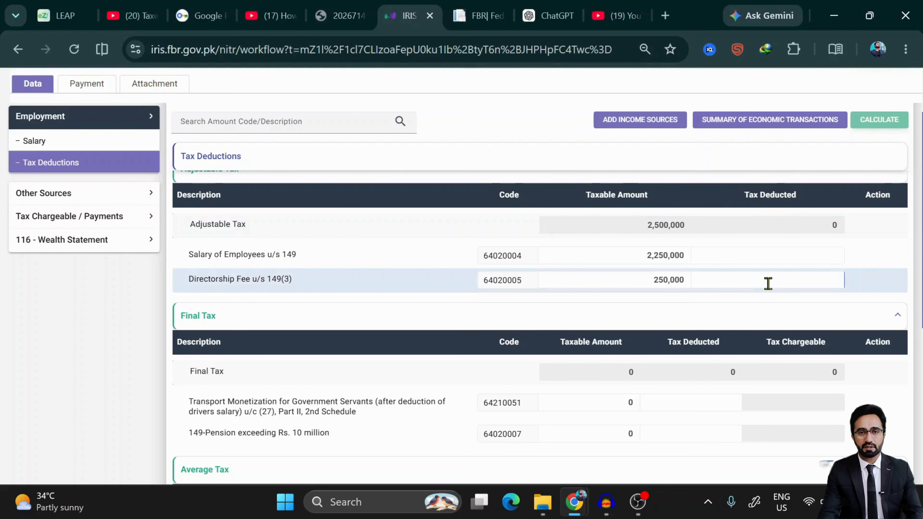
# - Enter 145,000 tax deducted on salary and 27,500 on the directorship fee, recalculating to 172,500
pyautogui.click(781, 258)
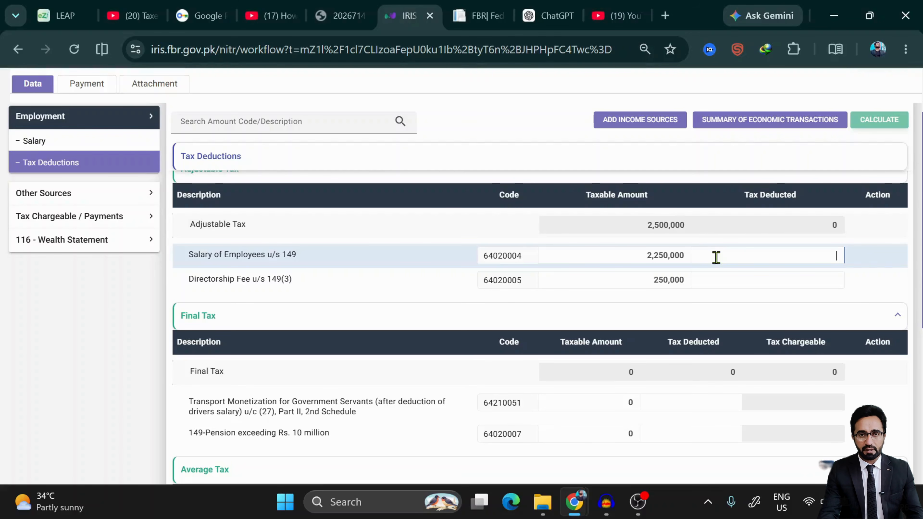
pyautogui.write('1')
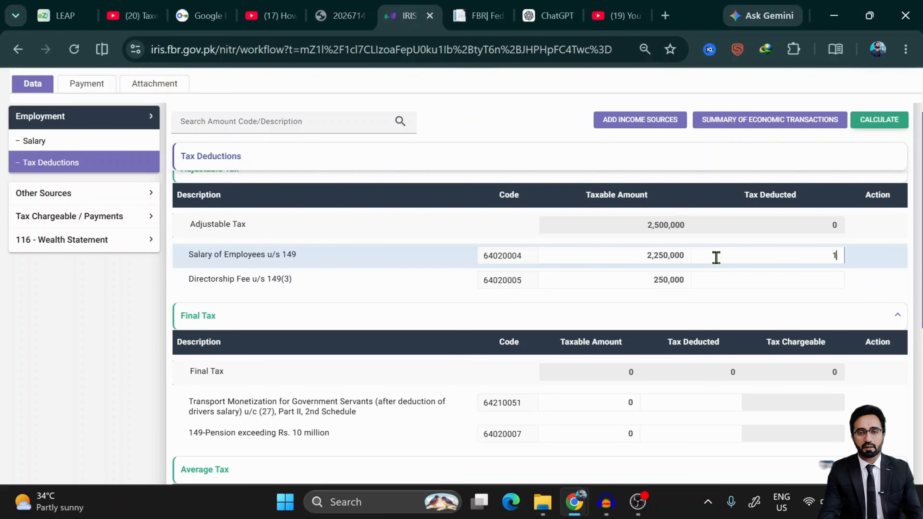
pyautogui.write('45,000')
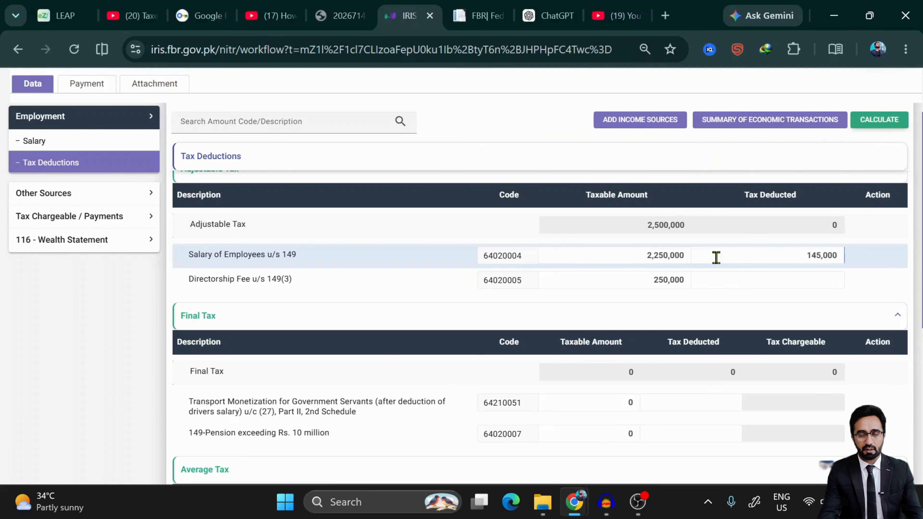
pyautogui.click(735, 280)
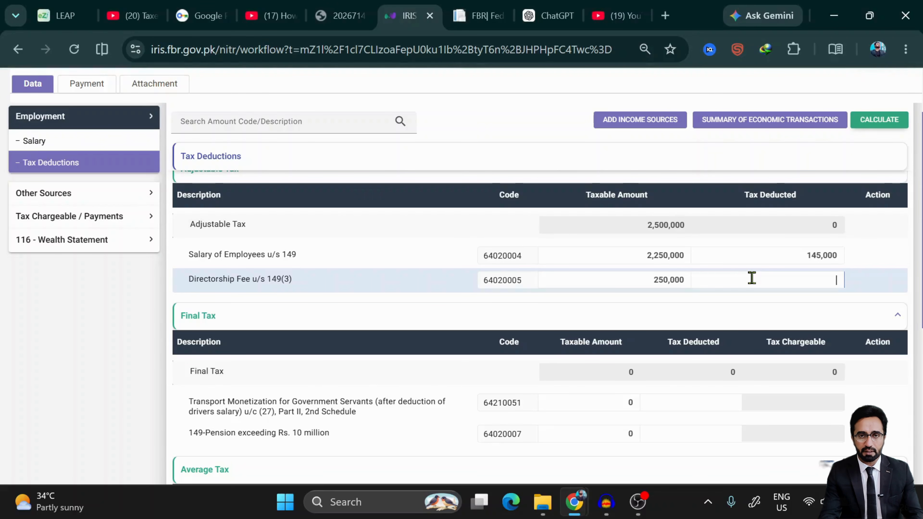
pyautogui.write('27500')
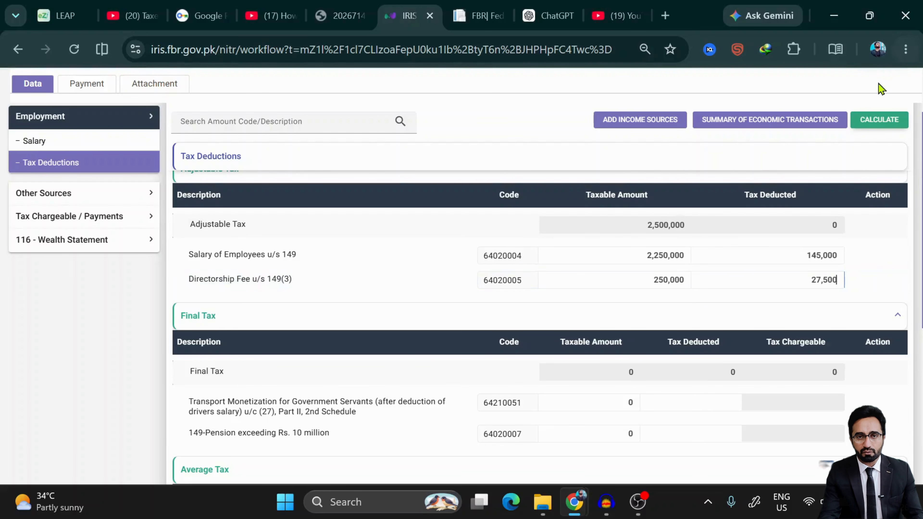
pyautogui.click(879, 122)
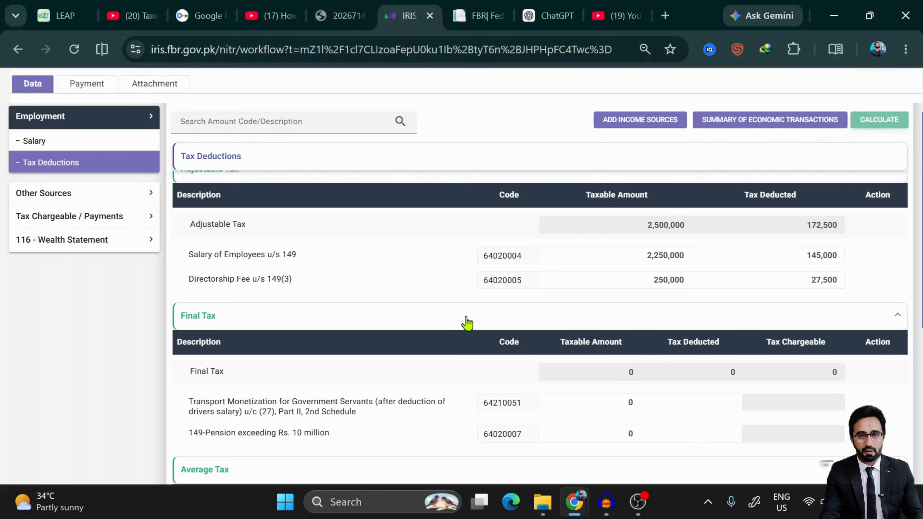
pyautogui.scroll(-3, 467, 322)
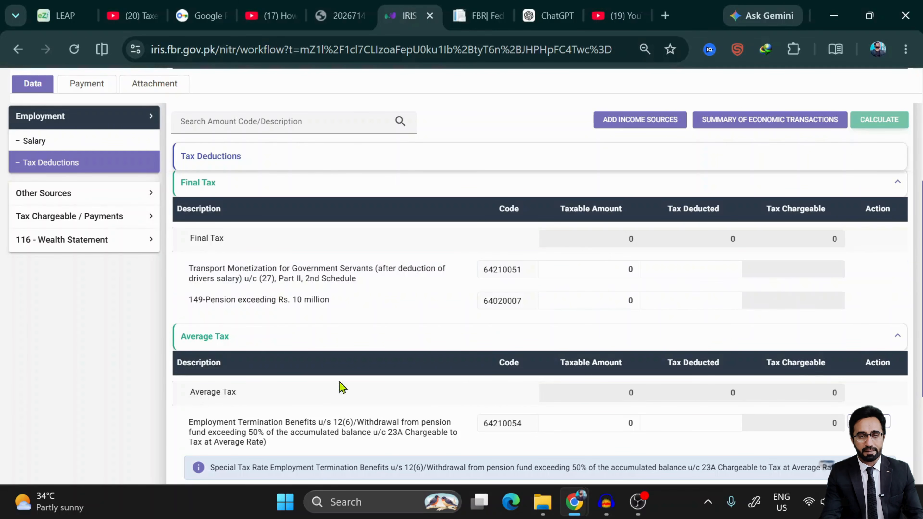
# - Enter 150,000 taxable and 15,000 tax deducted for Transport Monetization, then recalculate
pyautogui.scroll(4, 325, 321)
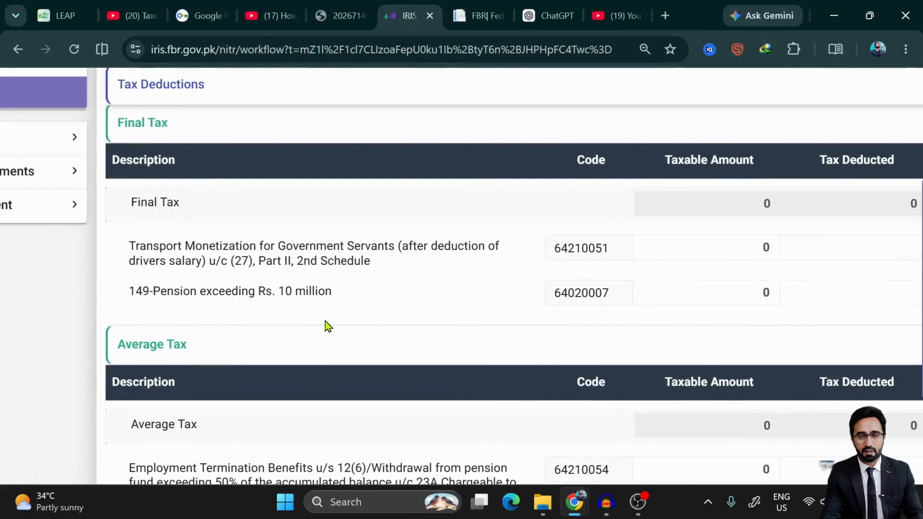
pyautogui.hscroll(4, 325, 321)
pyautogui.scroll(-3, 325, 321)
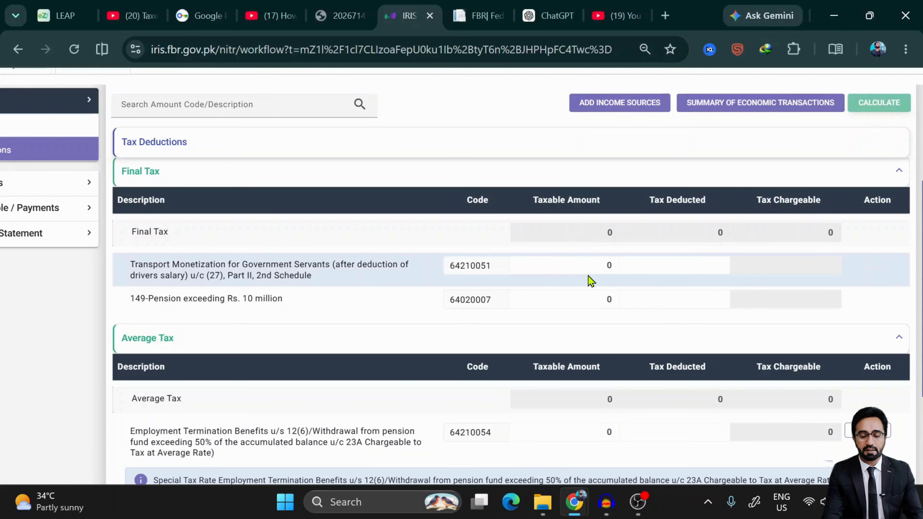
pyautogui.click(610, 257)
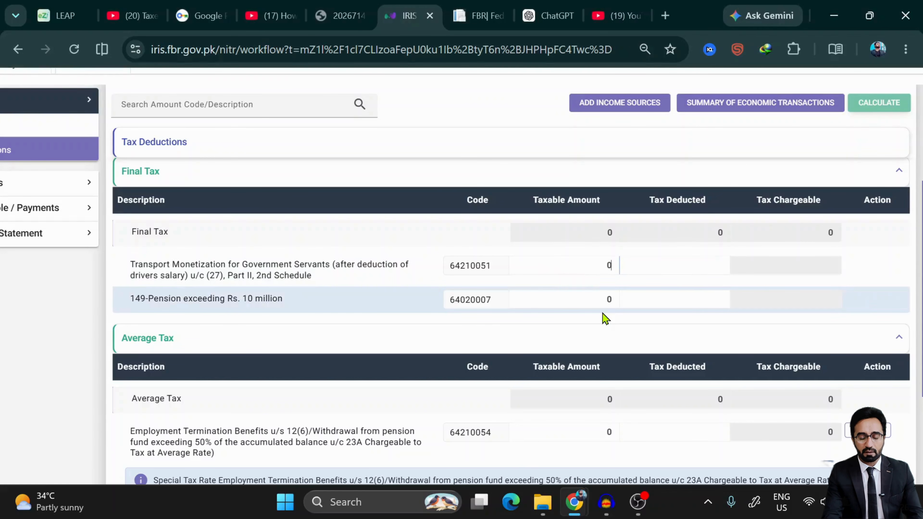
pyautogui.write('15')
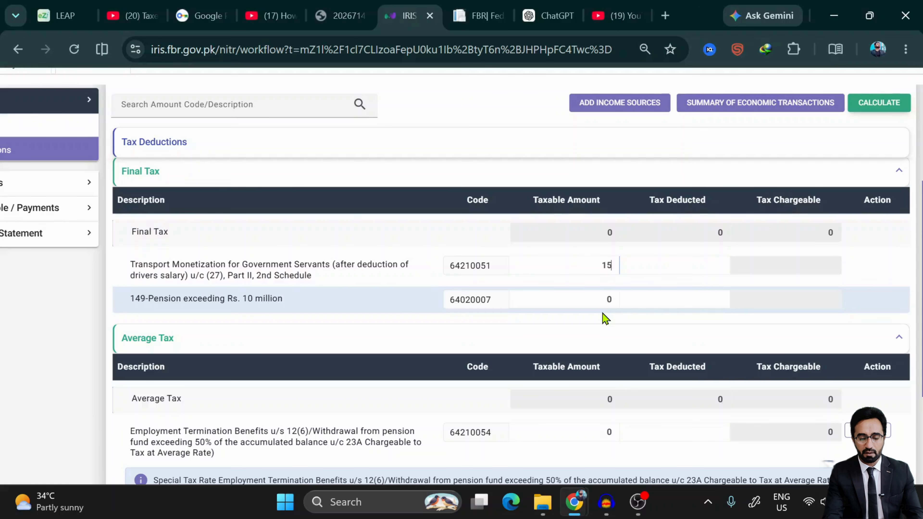
pyautogui.write('0,000')
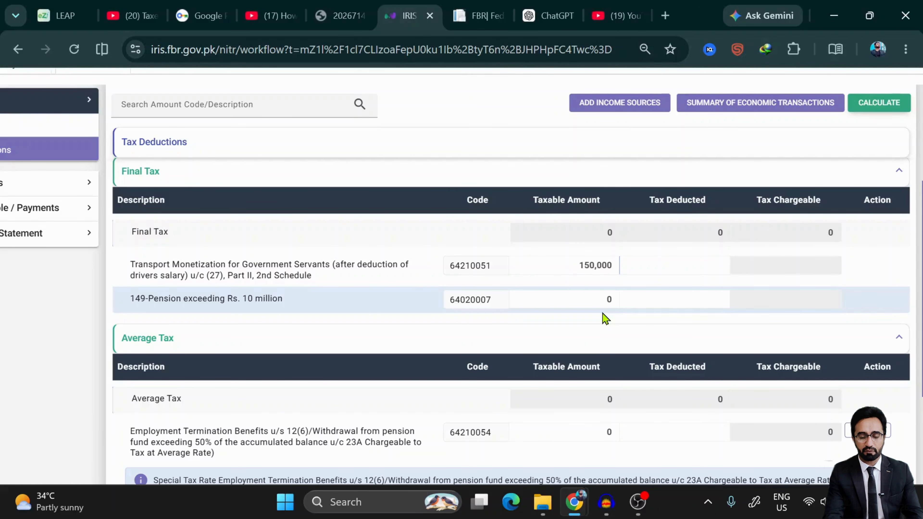
pyautogui.scroll(1, 605, 314)
pyautogui.click(688, 281)
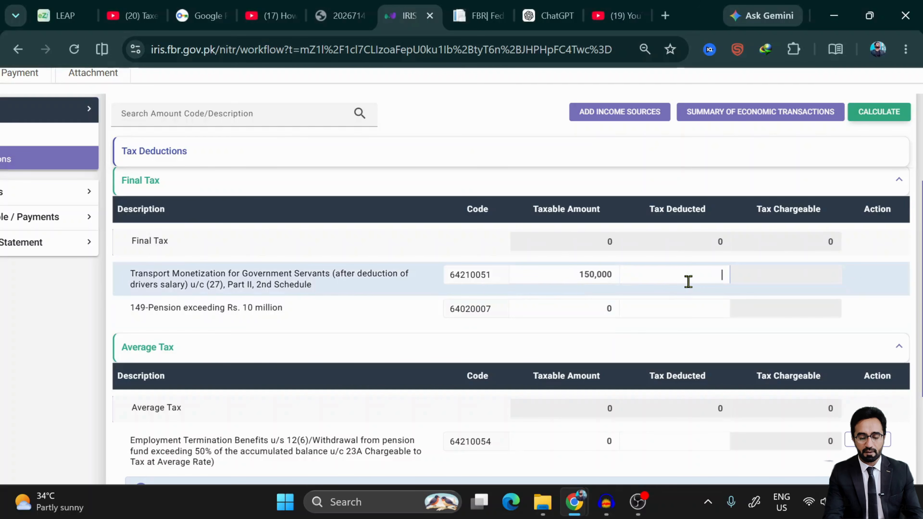
pyautogui.write('1')
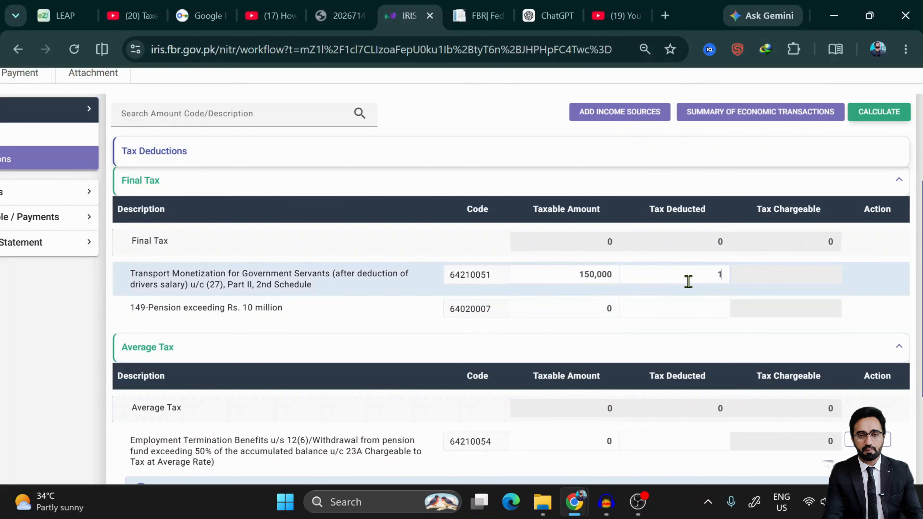
pyautogui.write('5,000')
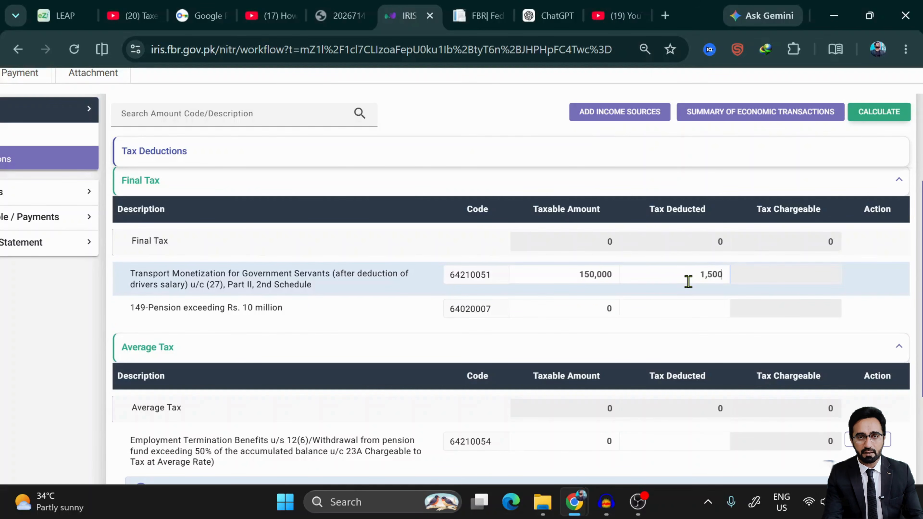
pyautogui.scroll(3, 688, 281)
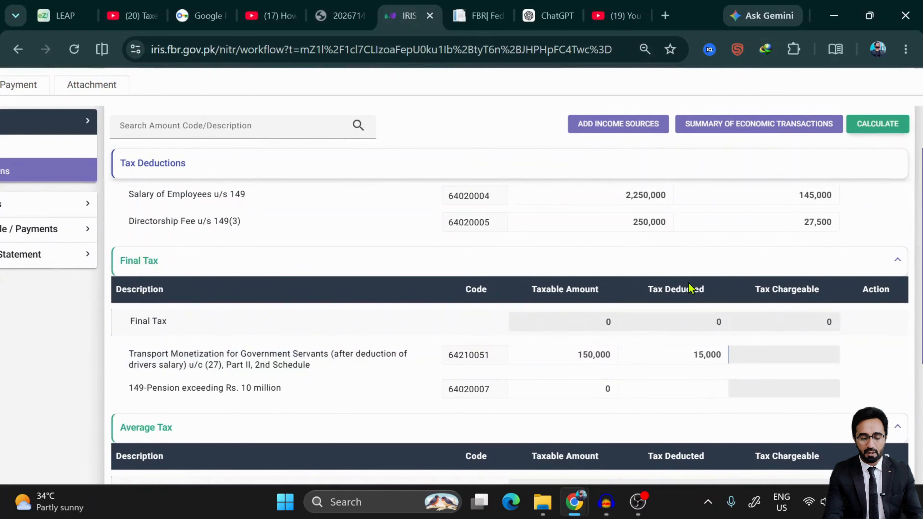
pyautogui.click(871, 127)
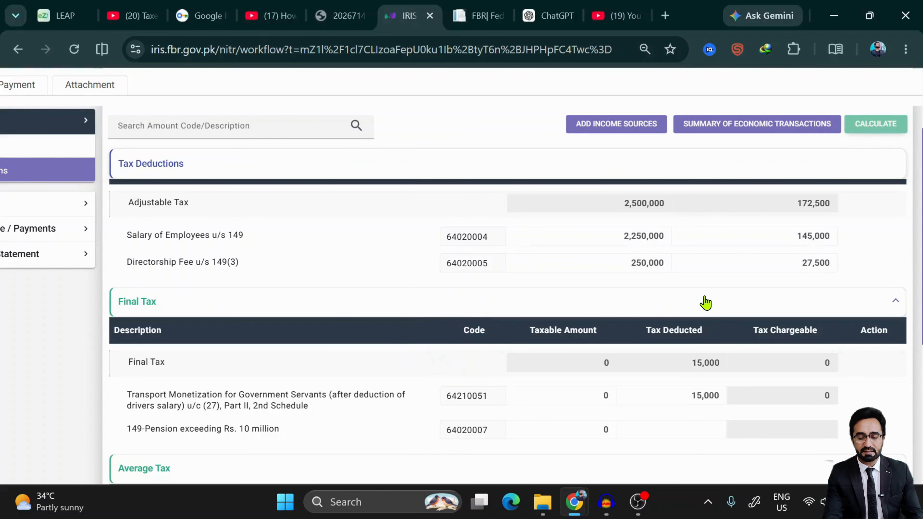
pyautogui.scroll(-4, 705, 303)
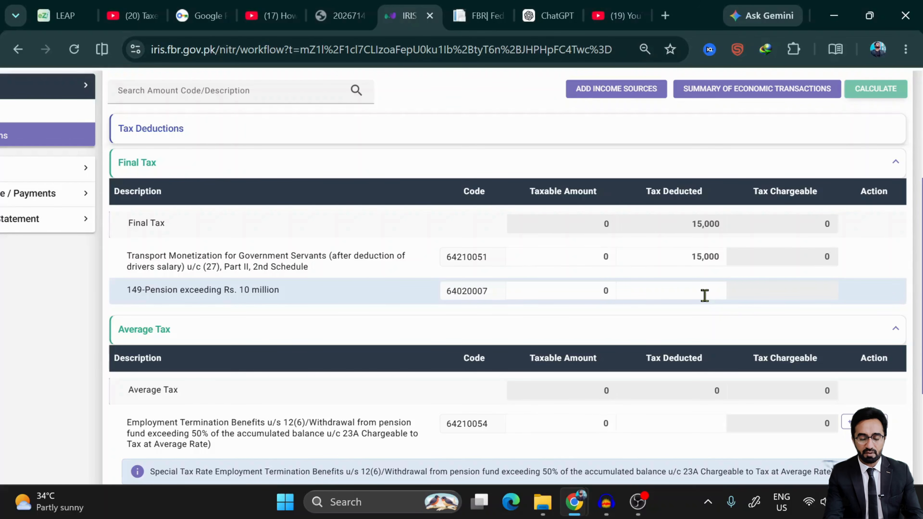
pyautogui.scroll(-1, 704, 295)
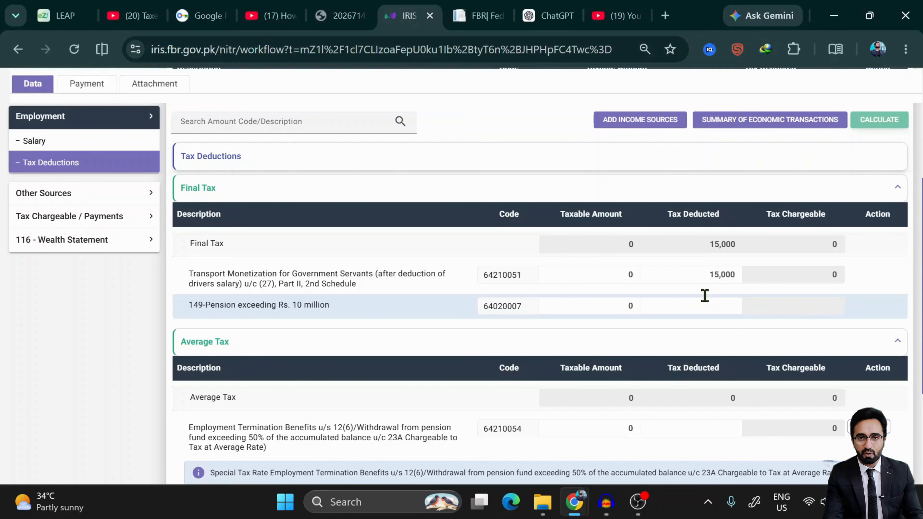
pyautogui.keyDown('ctrl'); pyautogui.scroll(1, 705, 296); pyautogui.keyUp('ctrl')
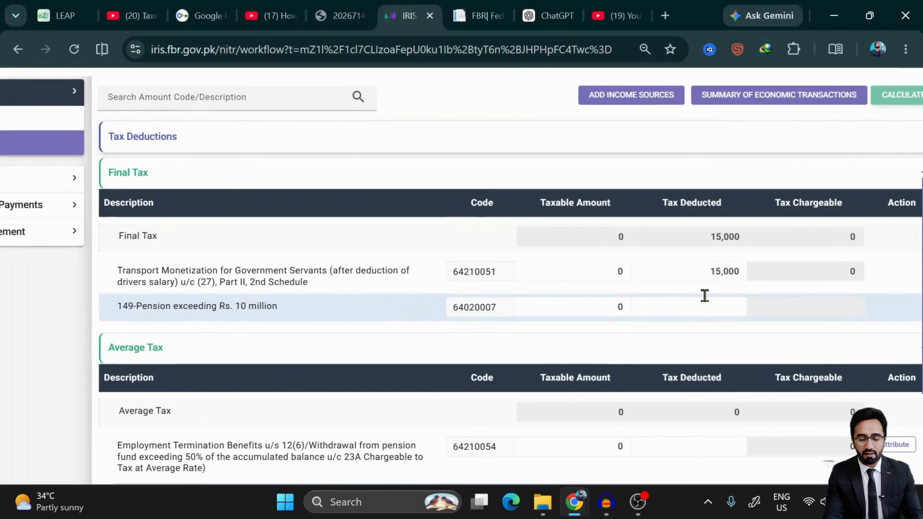
pyautogui.scroll(-2, 705, 297)
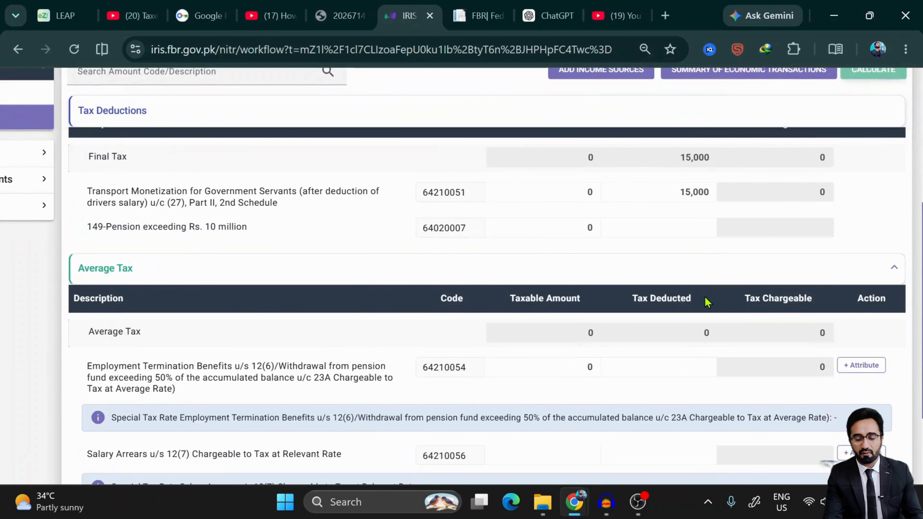
pyautogui.click(575, 228)
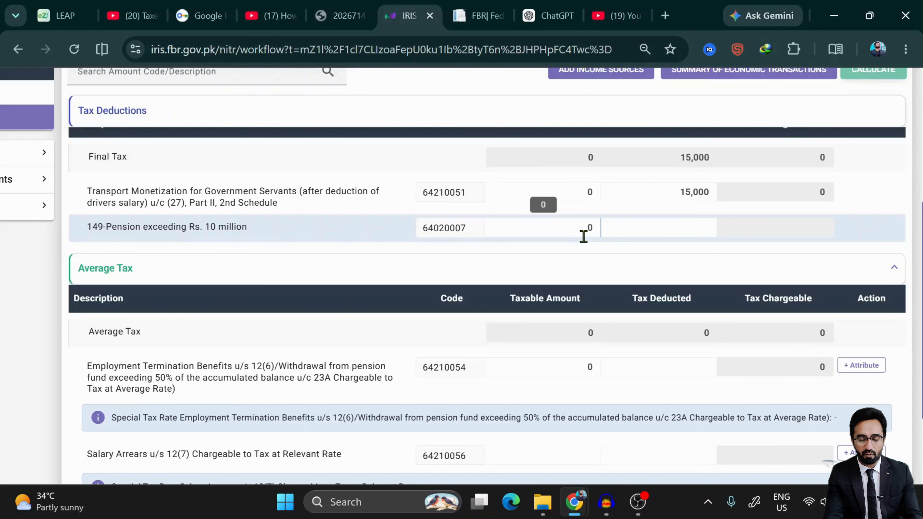
pyautogui.scroll(-2, 584, 237)
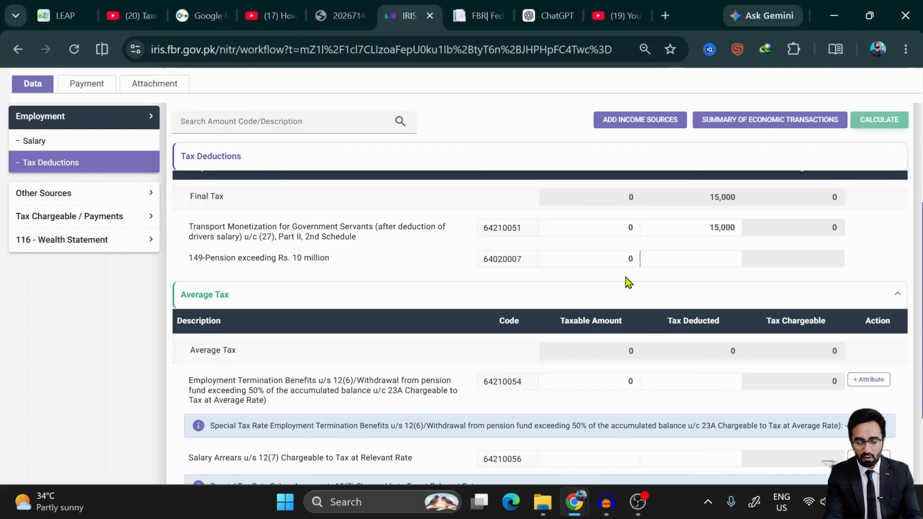
pyautogui.click(628, 506)
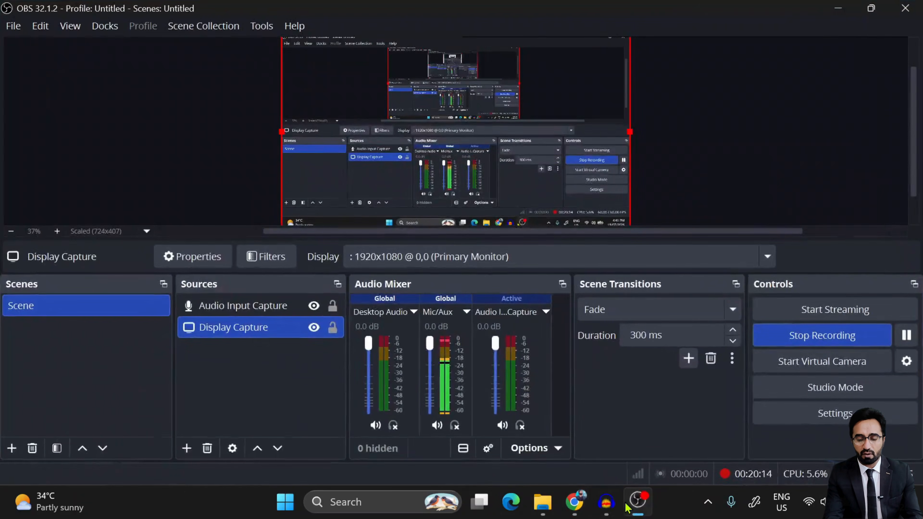
pyautogui.click(834, 8)
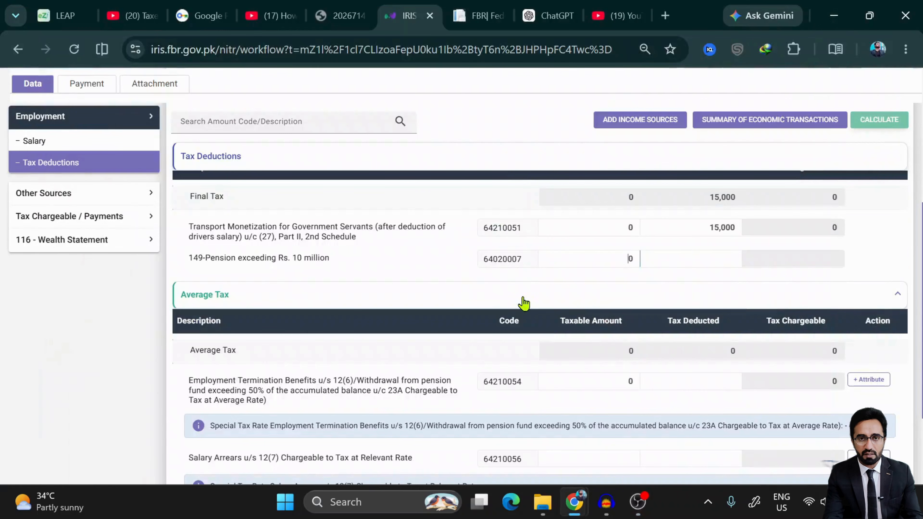
pyautogui.click(622, 261)
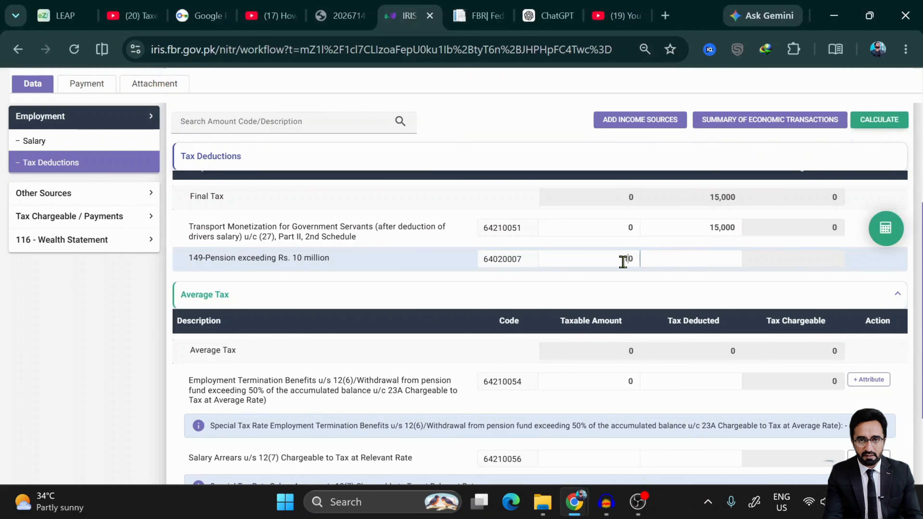
pyautogui.write('10,000,0')
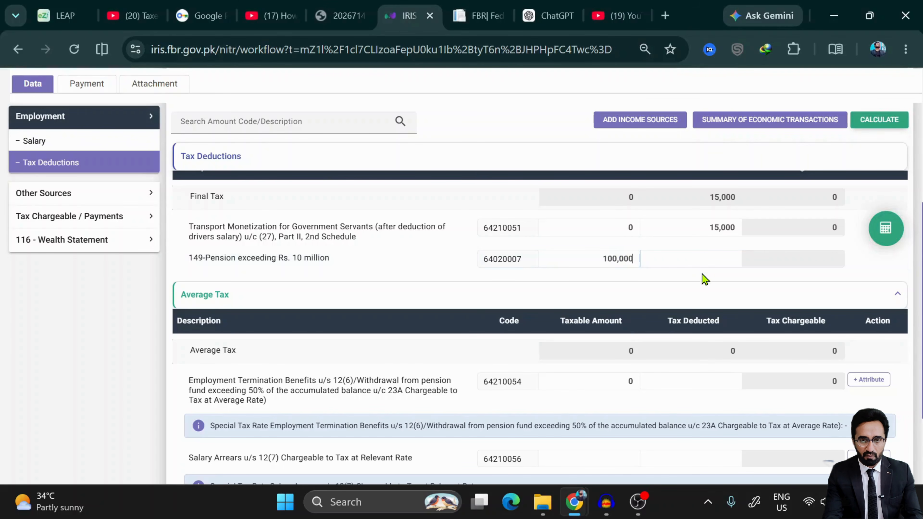
pyautogui.write('0')
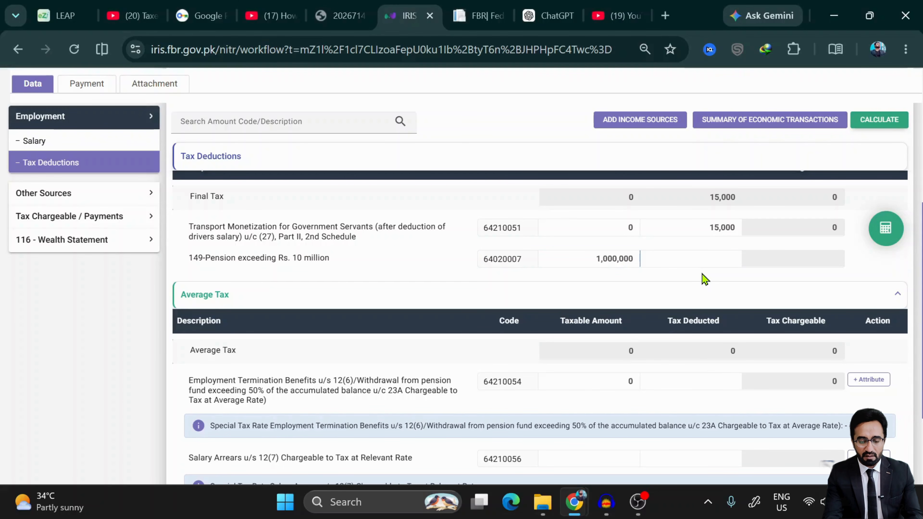
pyautogui.write('0')
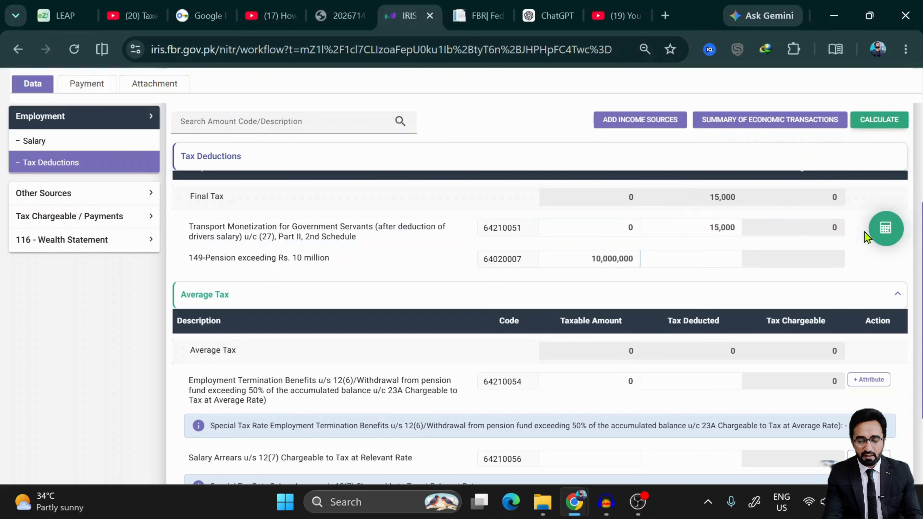
pyautogui.click(884, 229)
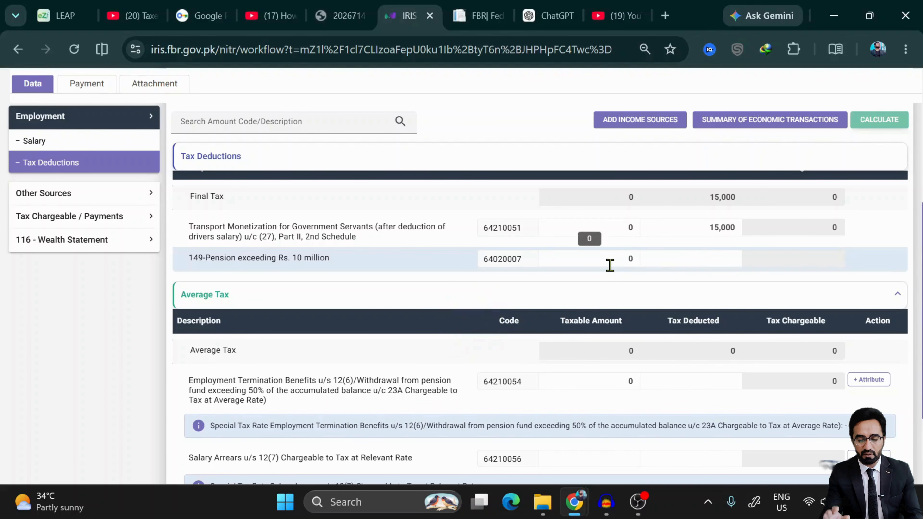
pyautogui.click(610, 277)
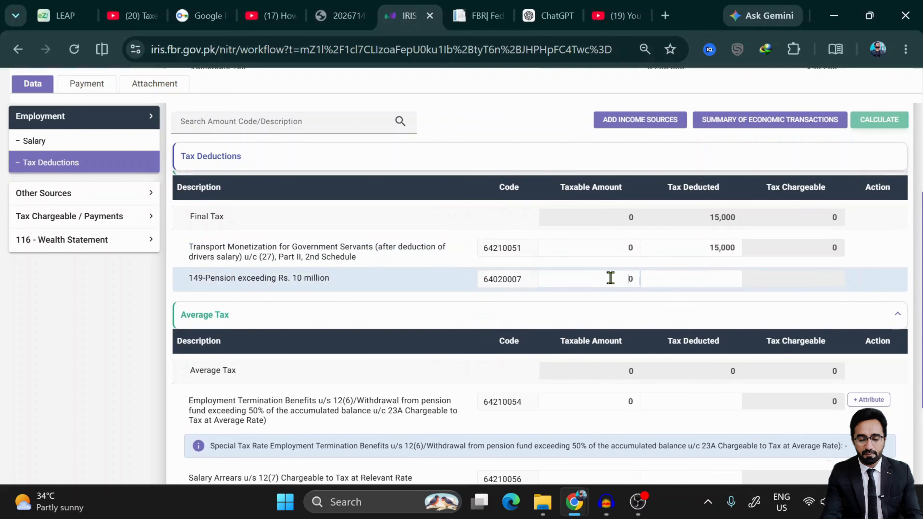
pyautogui.write('10000000')
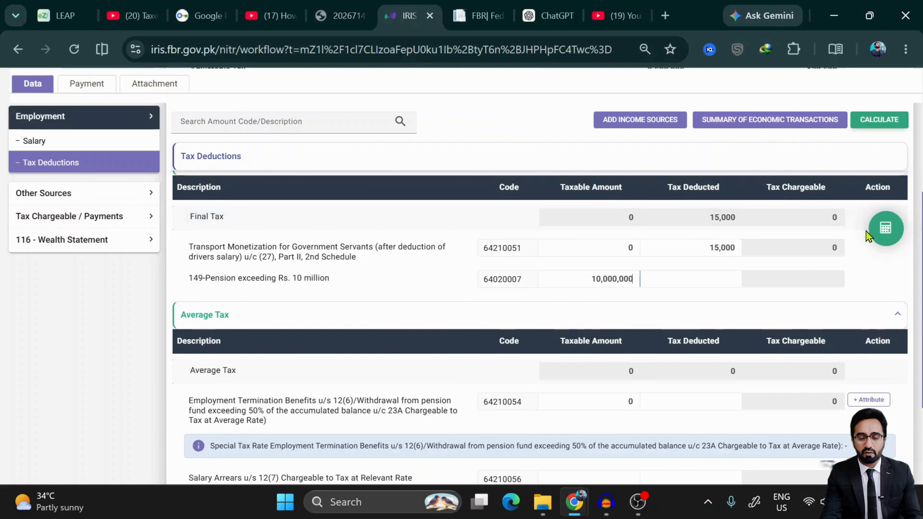
pyautogui.click(887, 231)
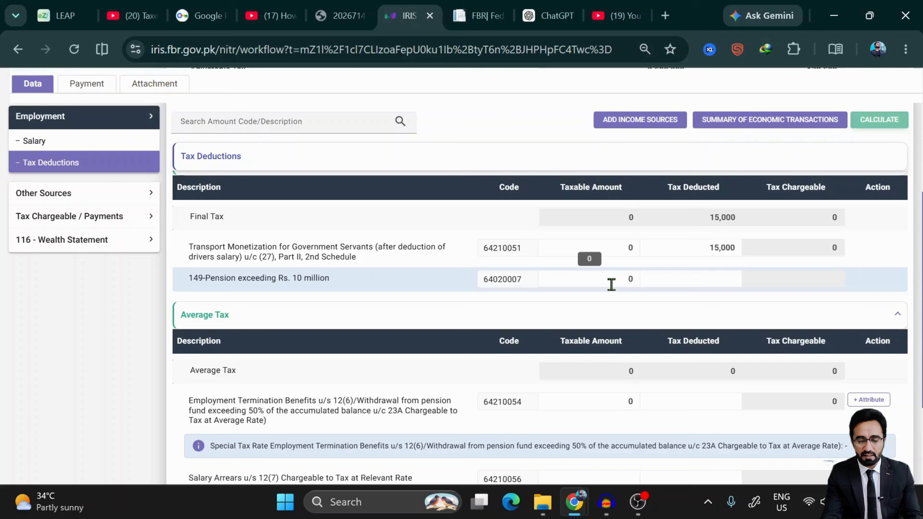
pyautogui.click(621, 281)
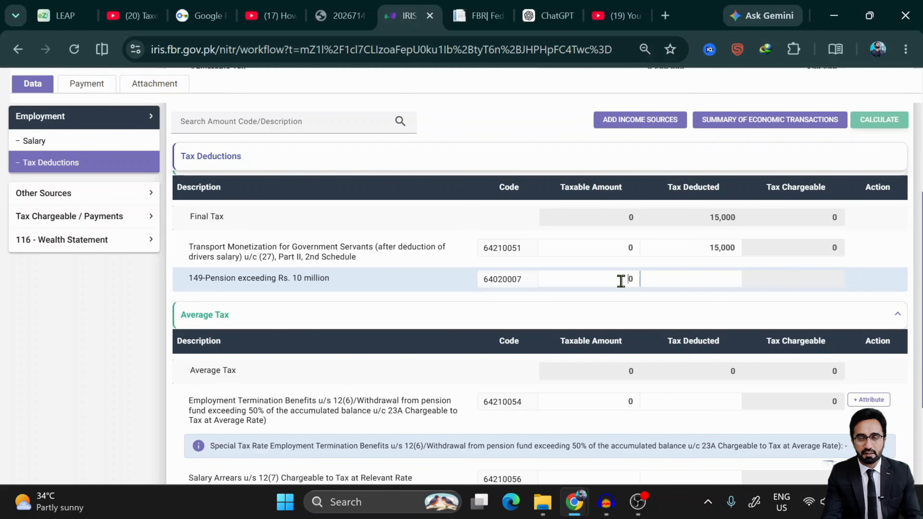
# - Leave the termination benefits average tax rate blank by cancelling its rate entry
pyautogui.click(686, 279)
pyautogui.scroll(3, 686, 277)
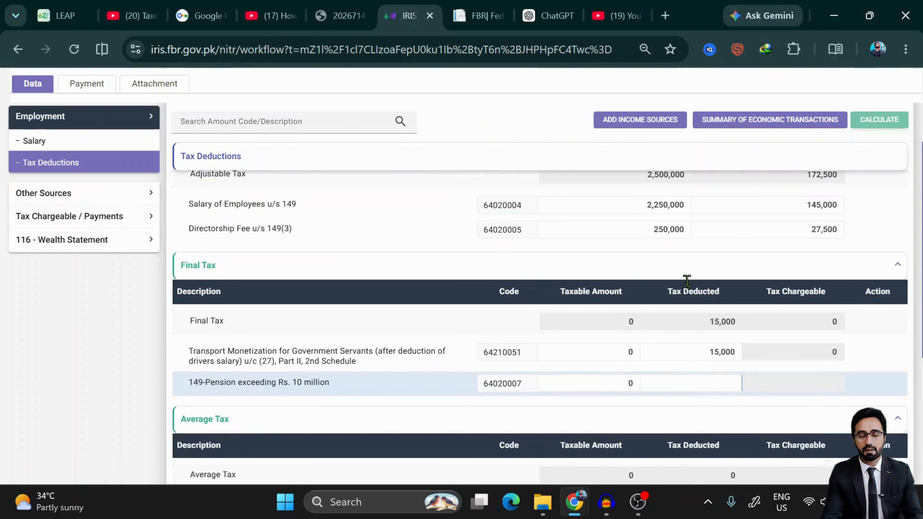
pyautogui.scroll(-5, 686, 284)
pyautogui.scroll(-2, 687, 287)
pyautogui.scroll(2, 635, 347)
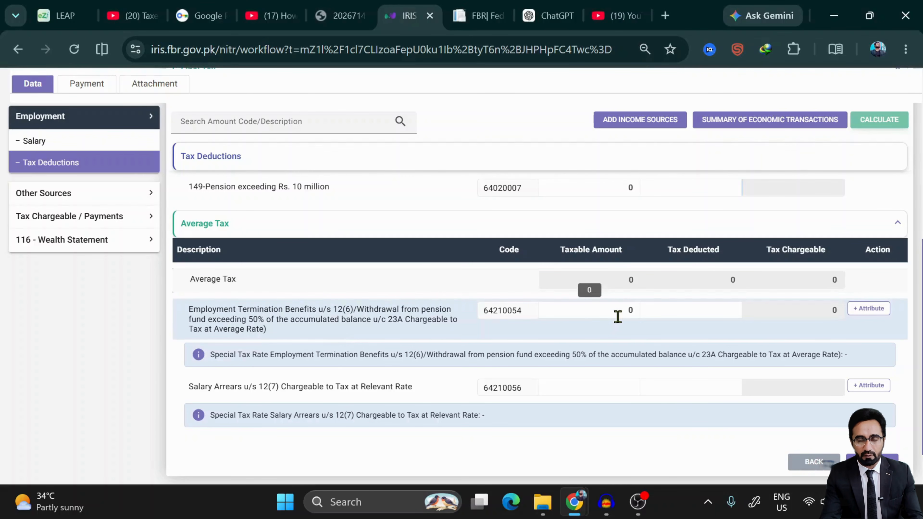
pyautogui.click(871, 309)
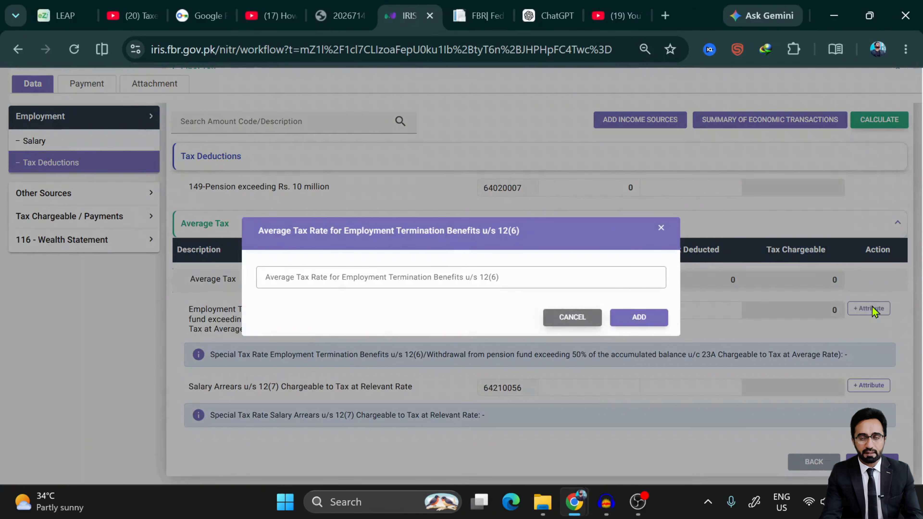
pyautogui.click(436, 276)
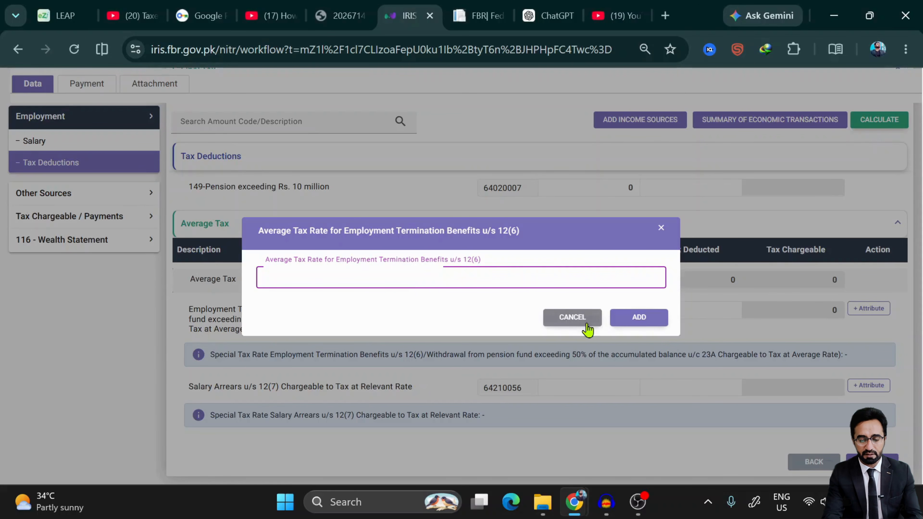
pyautogui.click(562, 325)
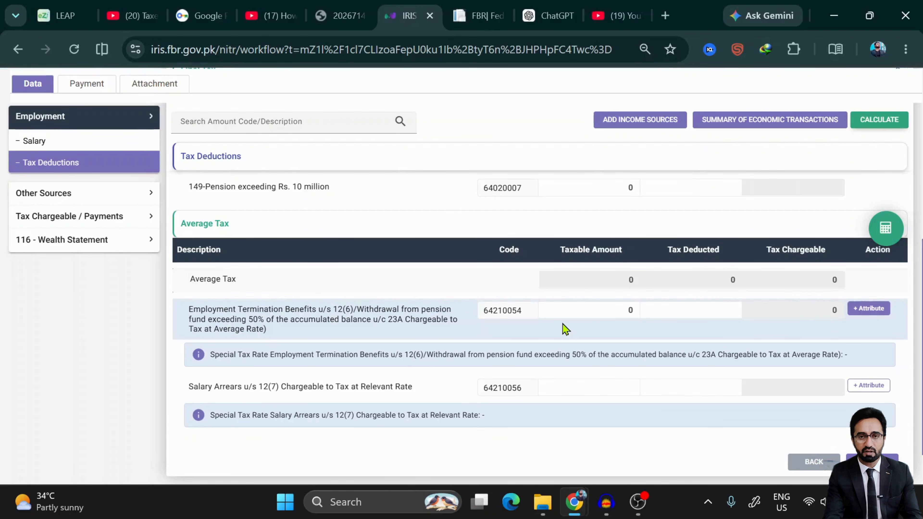
# - Leave the salary arrears rate blank too and continue to Receipts/Deductions for Other Sources
pyautogui.scroll(-2, 563, 327)
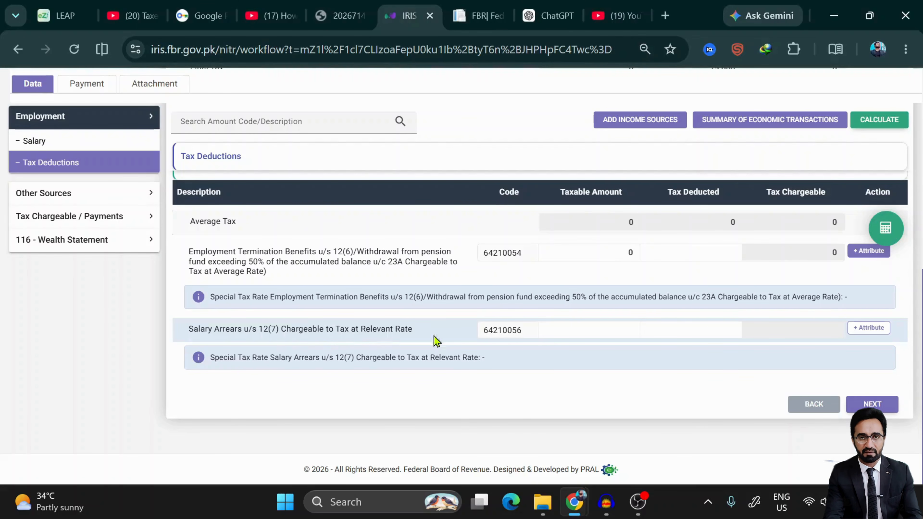
pyautogui.click(872, 332)
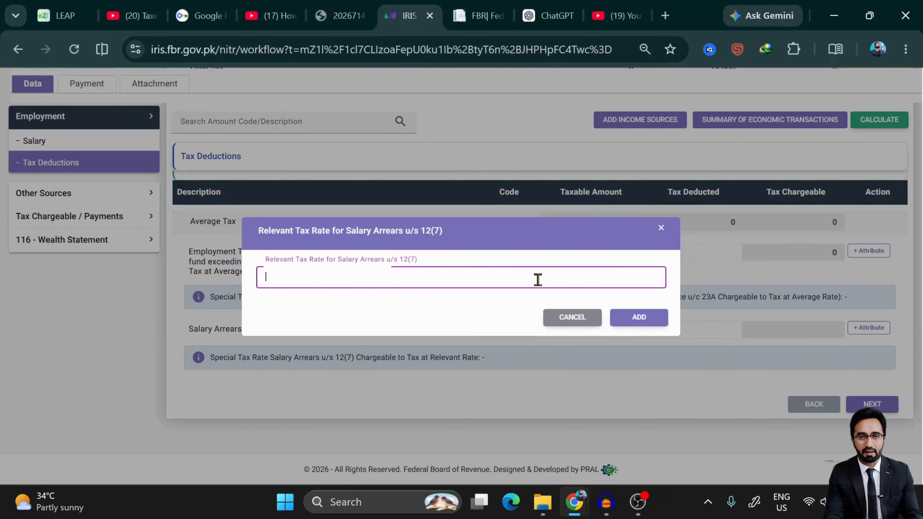
pyautogui.click(571, 318)
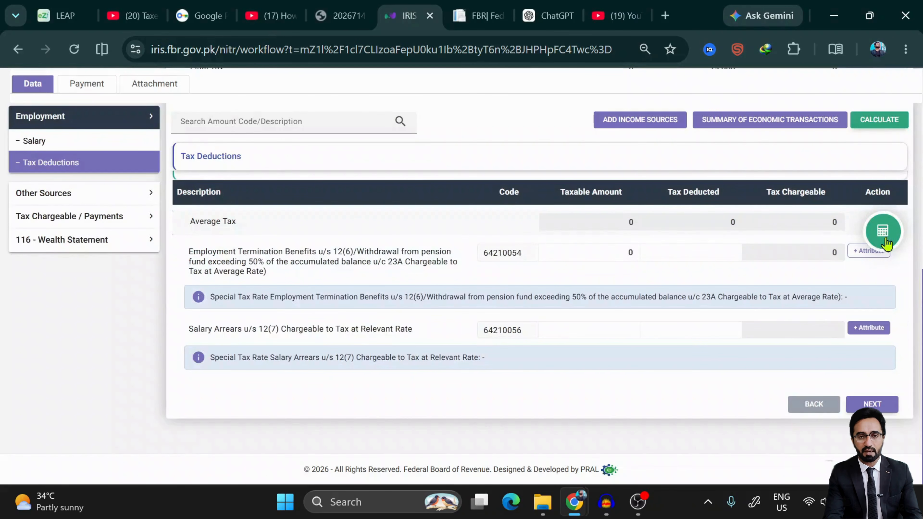
pyautogui.click(873, 404)
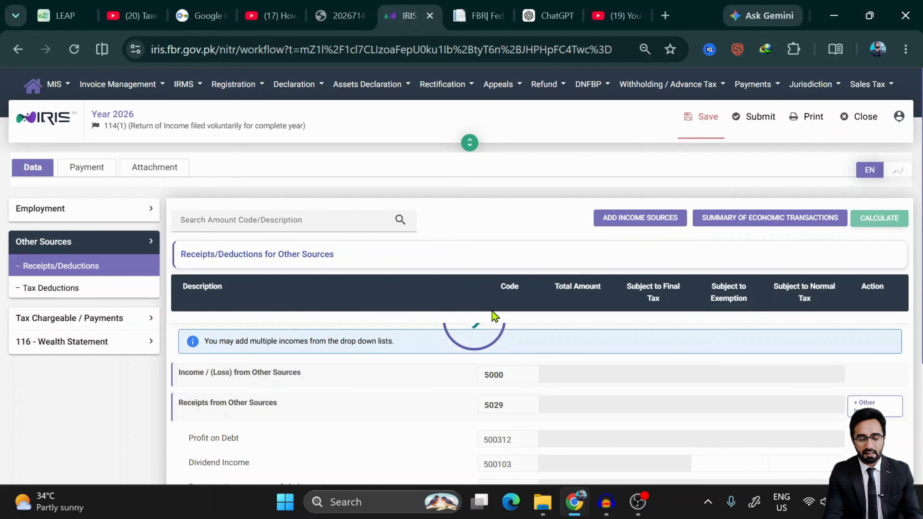
# - From Receipts/Deductions, tick Behbood certificate yield, Ground Rent, Family Pension/Annuity and cash loans/gifts as receipt types
pyautogui.scroll(-4, 492, 311)
pyautogui.scroll(3, 371, 355)
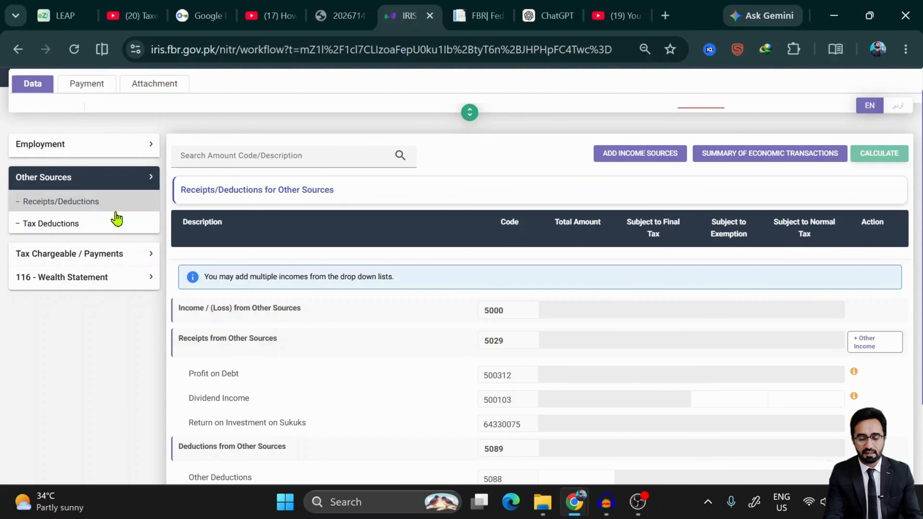
pyautogui.click(116, 210)
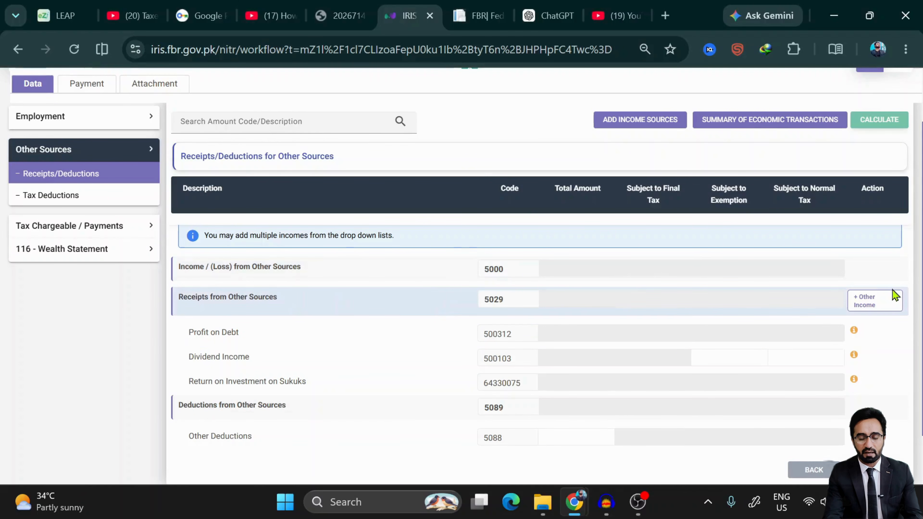
pyautogui.click(881, 303)
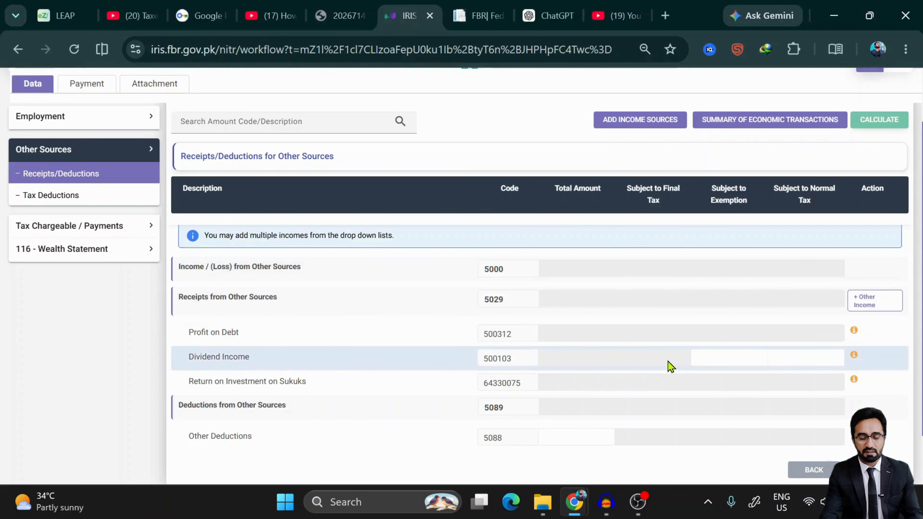
pyautogui.click(870, 301)
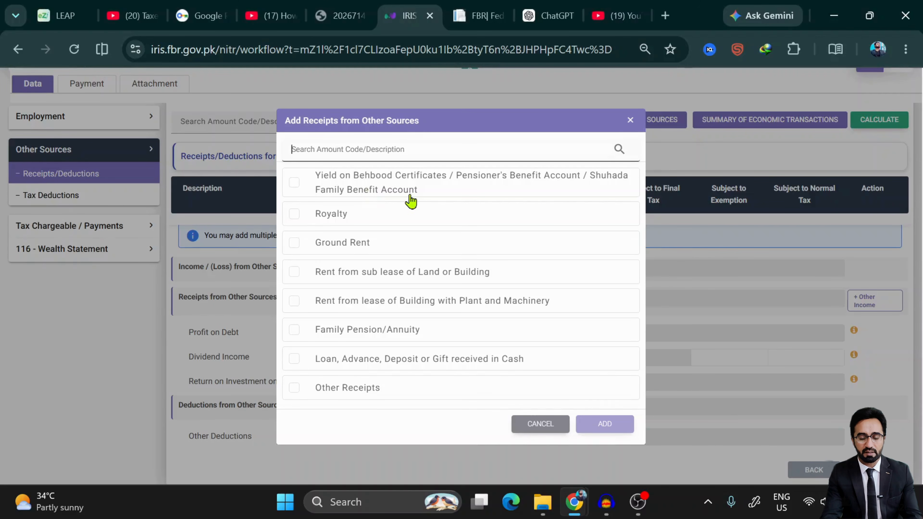
pyautogui.click(294, 182)
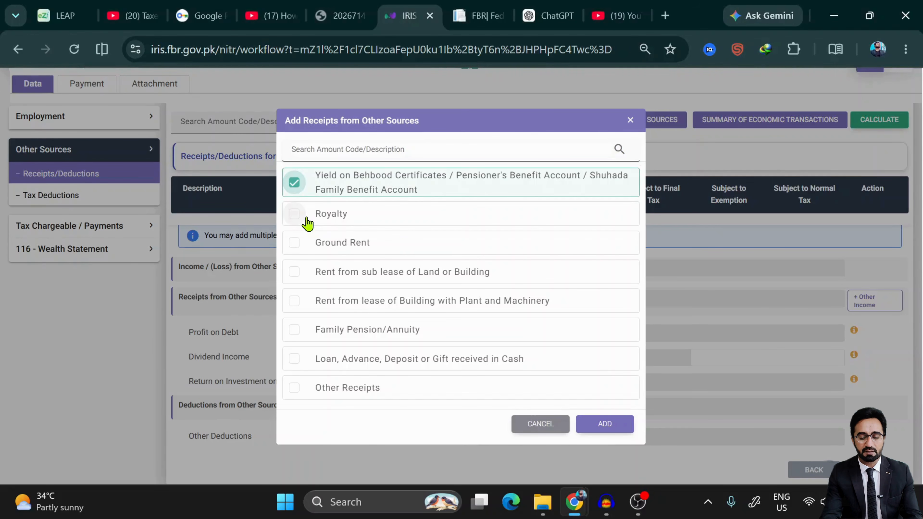
pyautogui.click(296, 246)
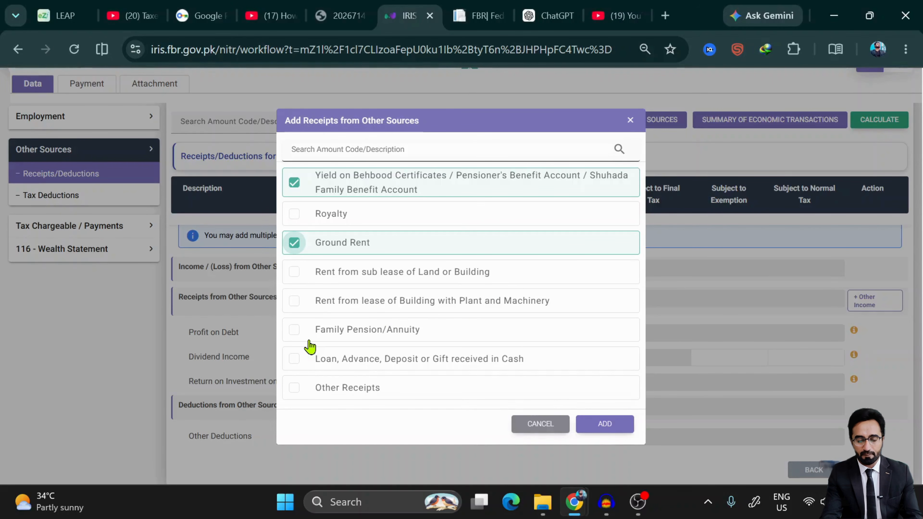
pyautogui.click(301, 338)
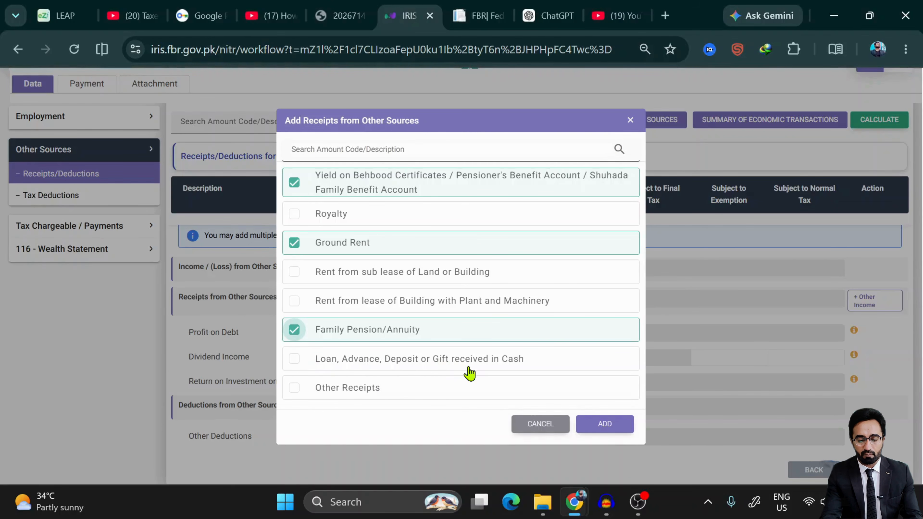
pyautogui.click(295, 361)
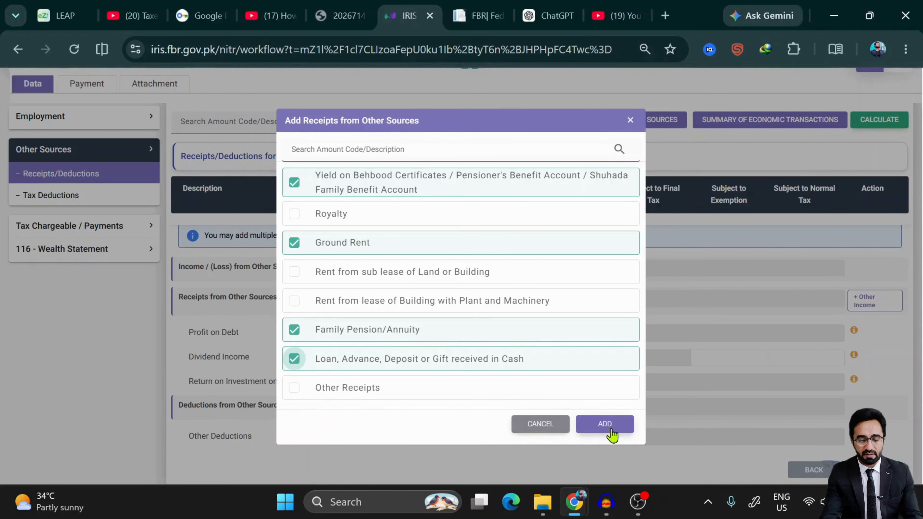
# - Add the ticked rows plus Other Receipts and enter 15,000,000 as the Behbood yield total
pyautogui.click(291, 396)
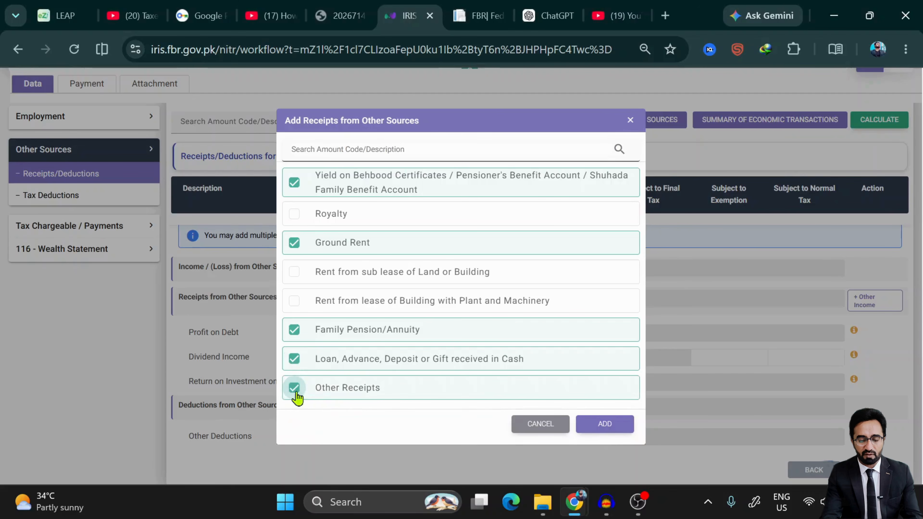
pyautogui.click(601, 425)
pyautogui.scroll(-2, 600, 420)
pyautogui.scroll(1, 601, 427)
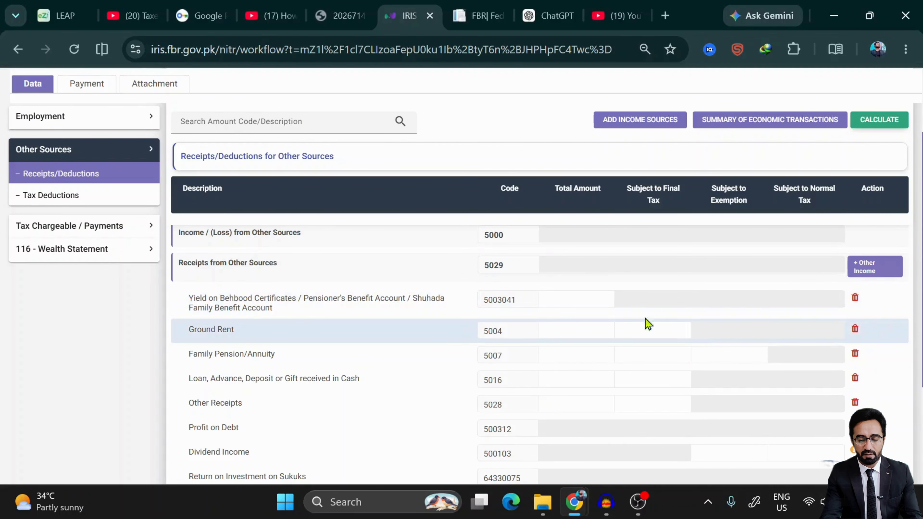
pyautogui.click(603, 306)
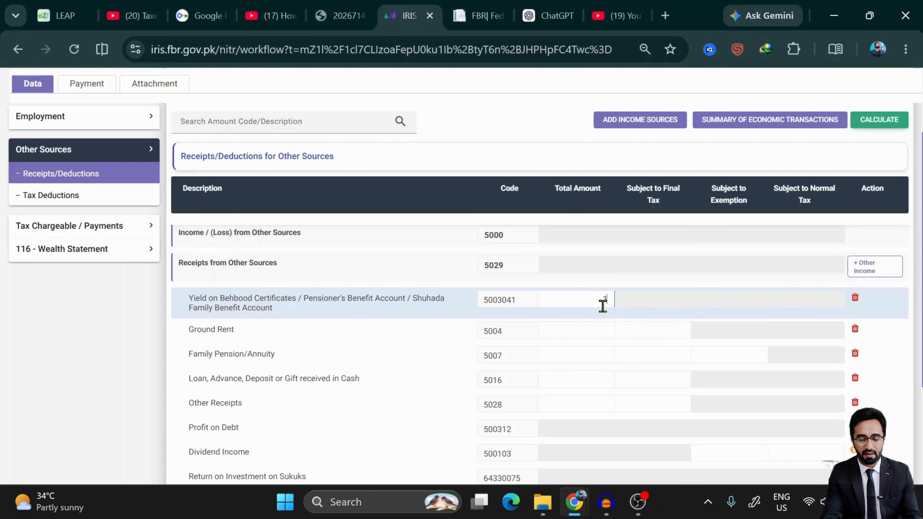
pyautogui.write('15,000,000')
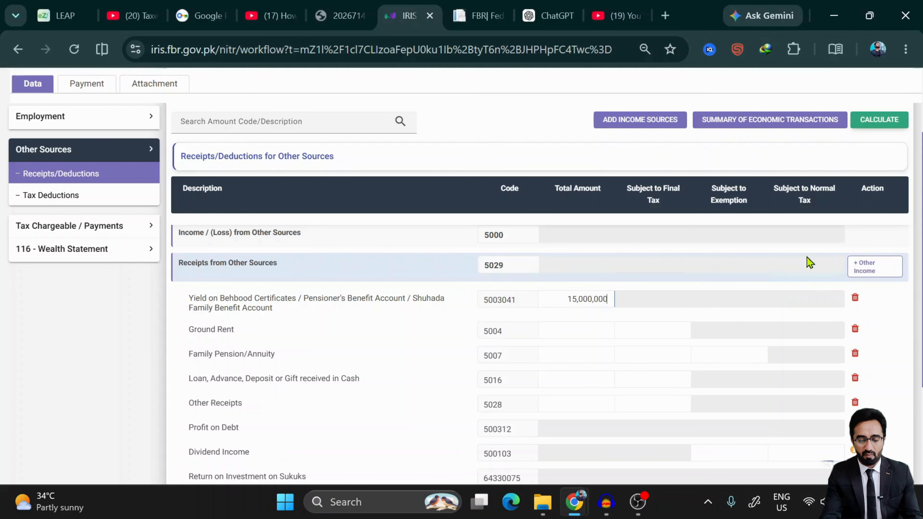
pyautogui.click(891, 124)
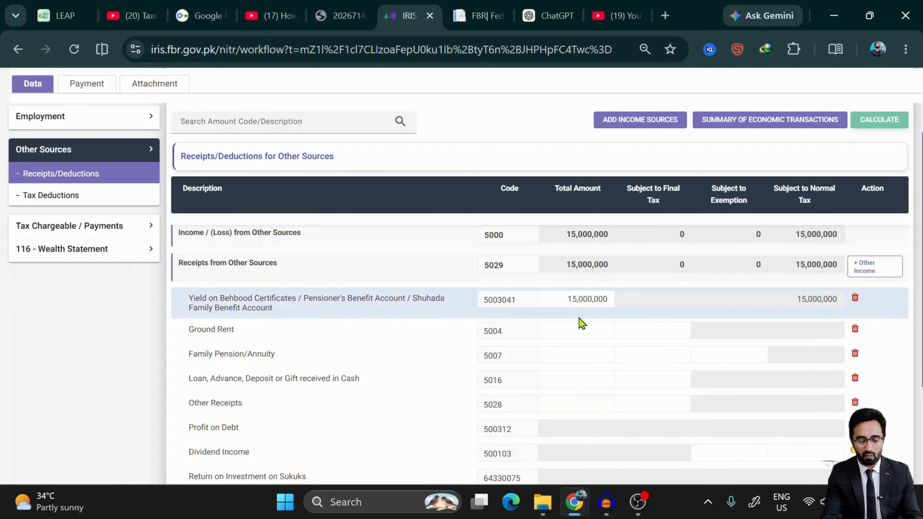
# - Enter a 100,000 Family Pension total, mark all 100,000 exempt, and recalculate
pyautogui.scroll(-3, 581, 323)
pyautogui.scroll(2, 580, 323)
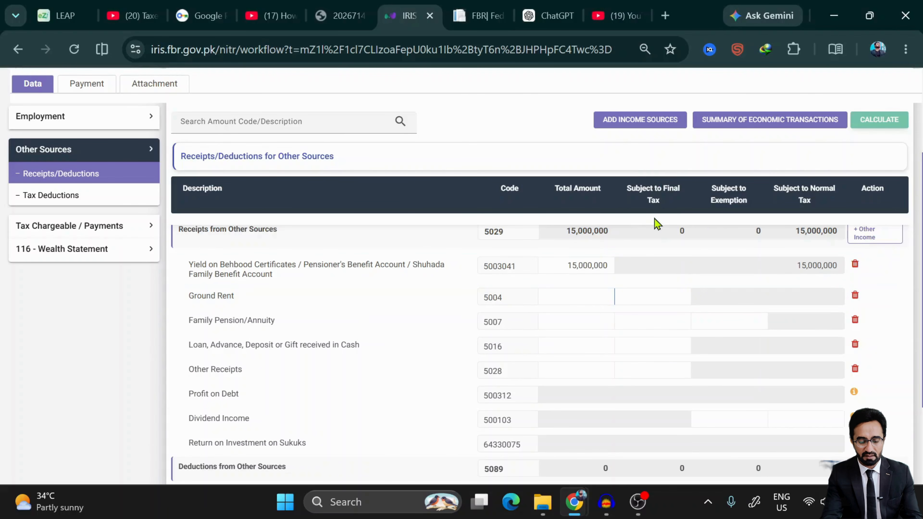
pyautogui.scroll(-1, 489, 320)
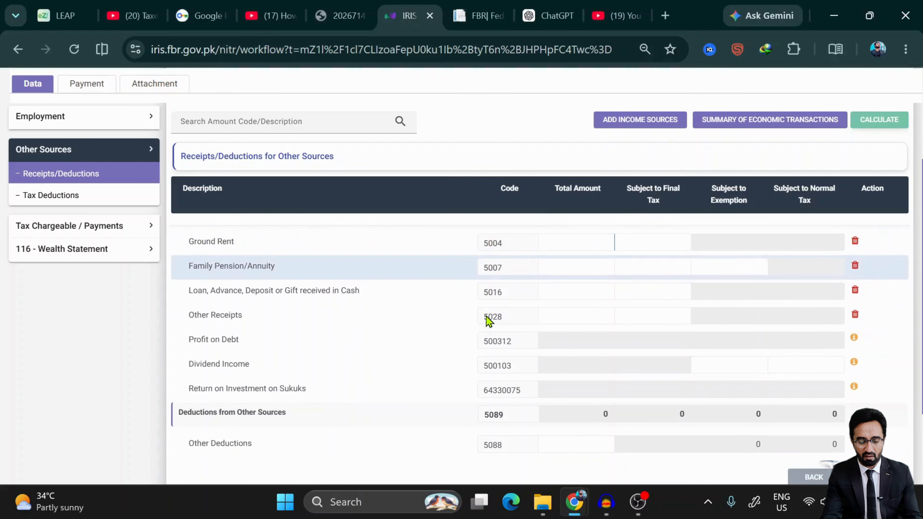
pyautogui.scroll(1, 488, 314)
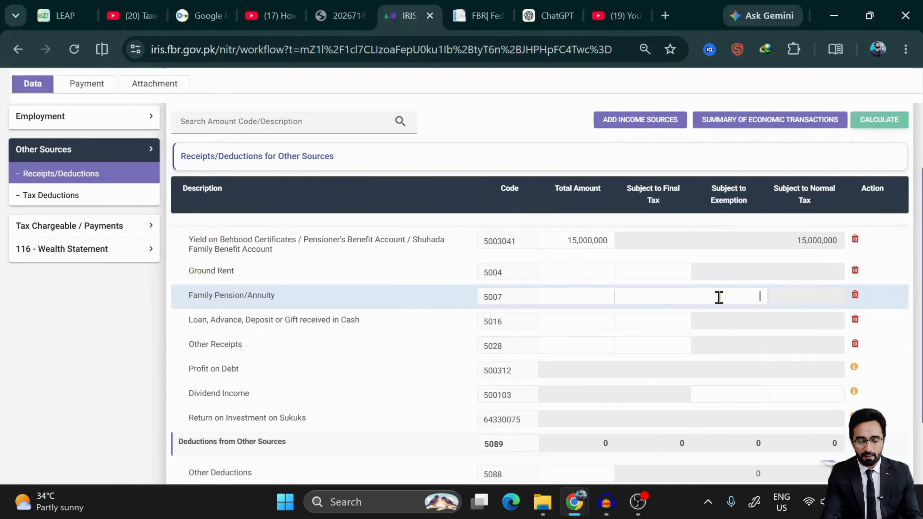
pyautogui.click(565, 300)
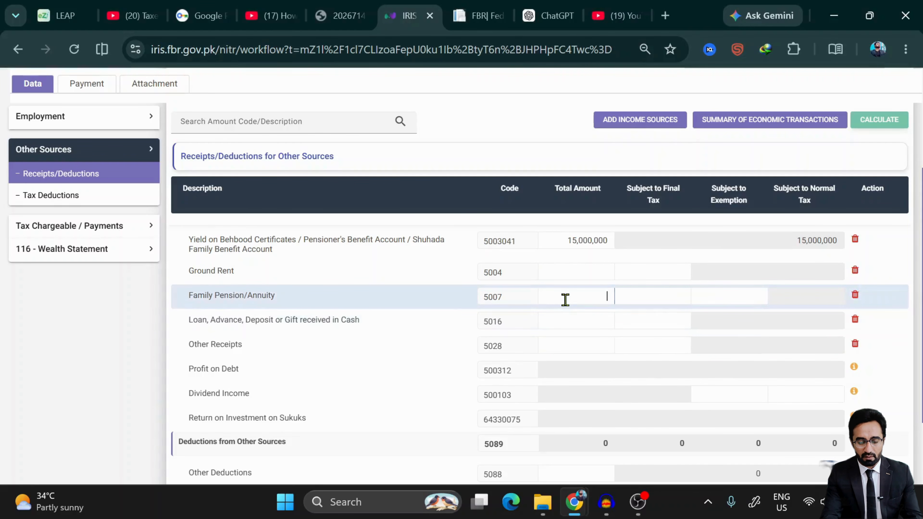
pyautogui.write('100,000')
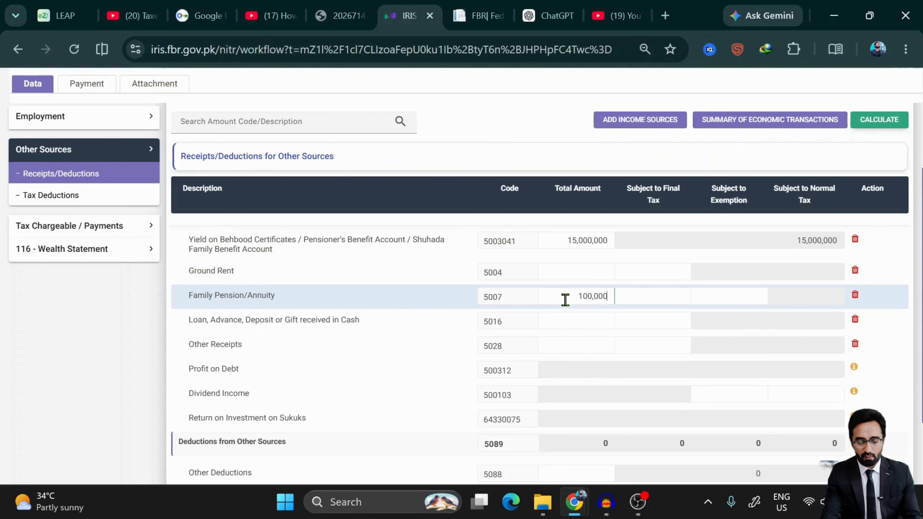
pyautogui.click(883, 121)
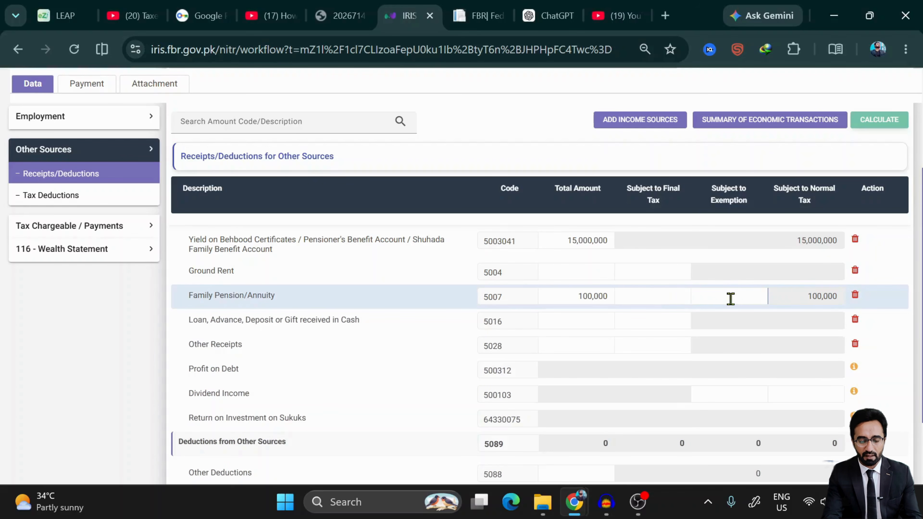
pyautogui.write('1000000')
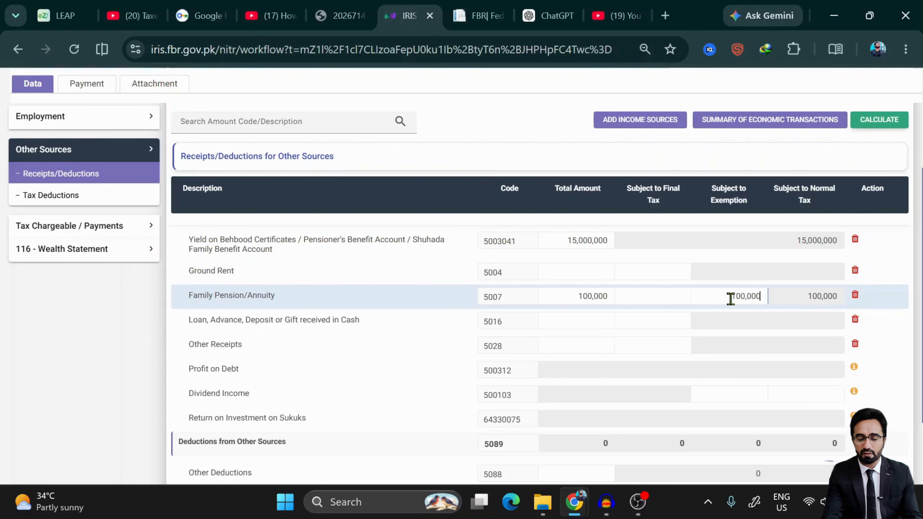
pyautogui.click(879, 120)
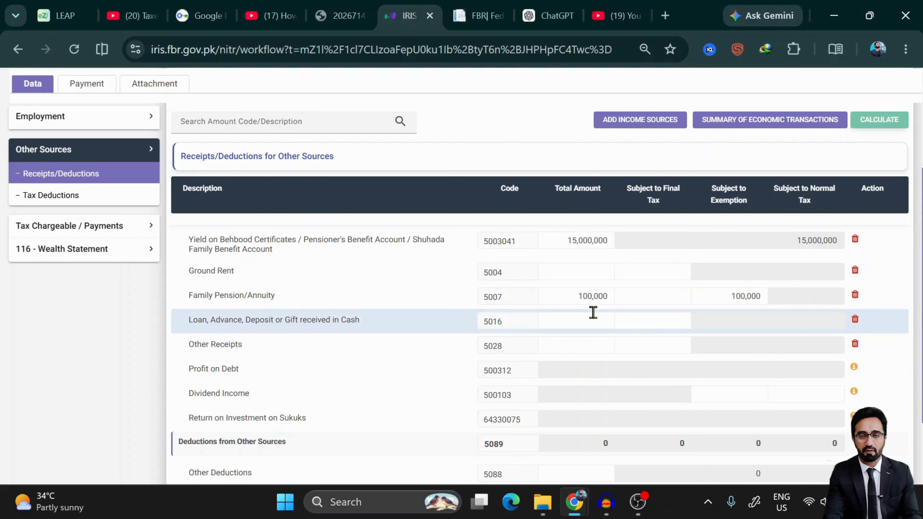
# - Enter 100,000 under Other Deductions and recalculate, splitting it into 662 exempt and 99,338 normal
pyautogui.scroll(-1, 593, 312)
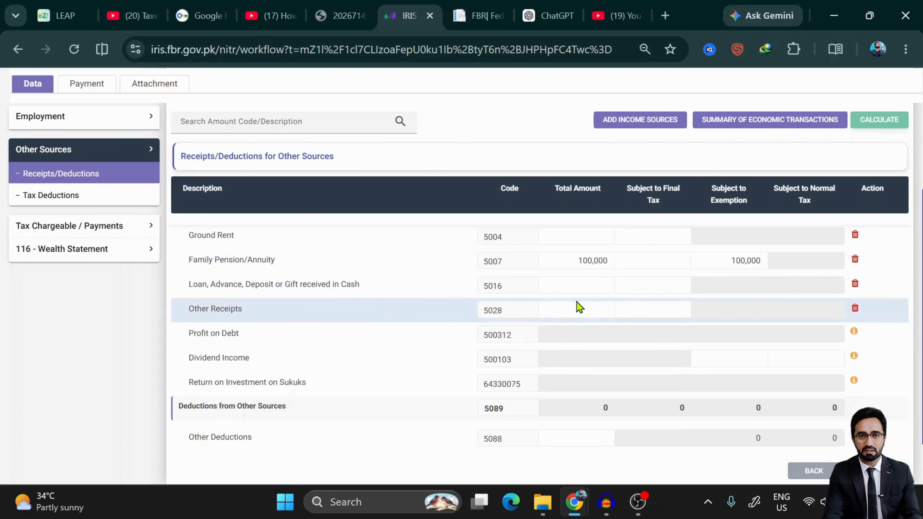
pyautogui.click(575, 312)
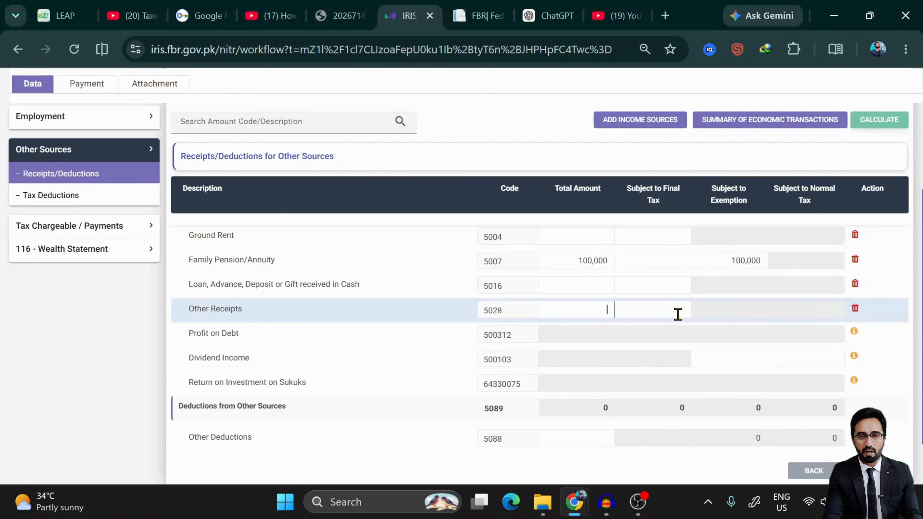
pyautogui.scroll(-2, 678, 313)
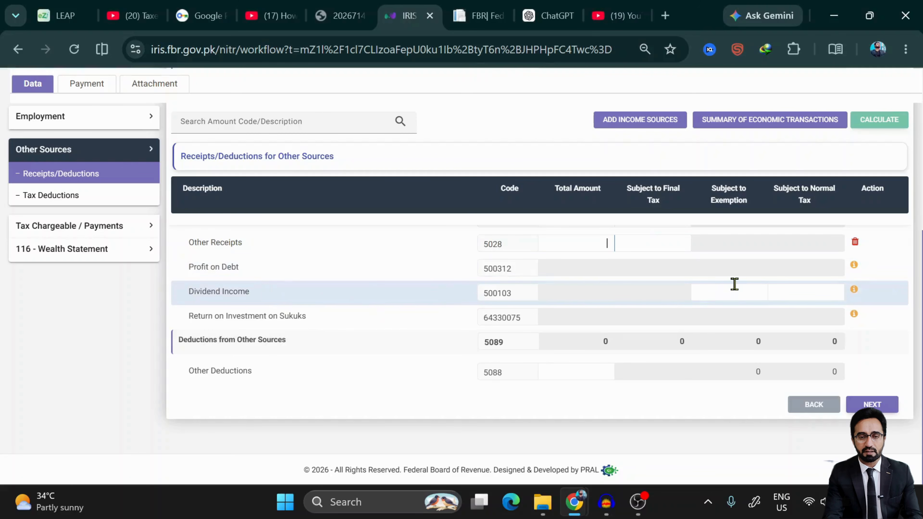
pyautogui.moveTo(855, 293)
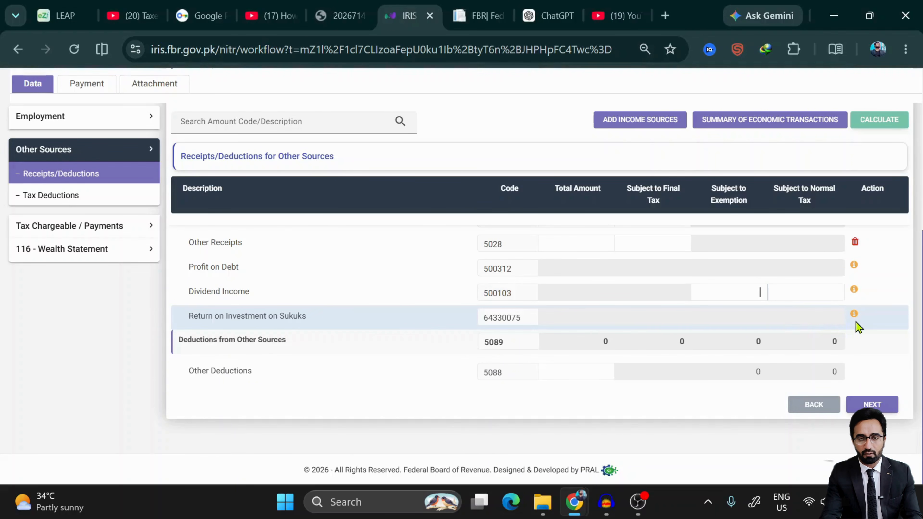
pyautogui.moveTo(854, 319)
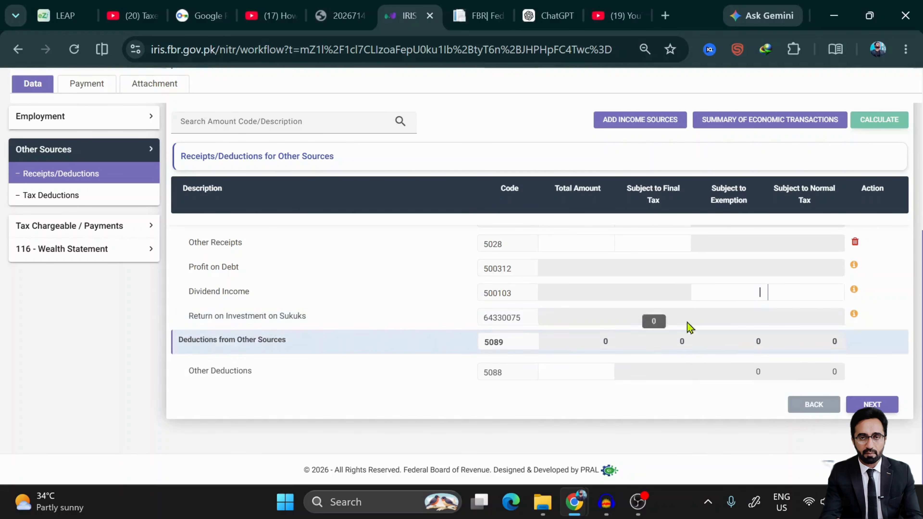
pyautogui.click(575, 366)
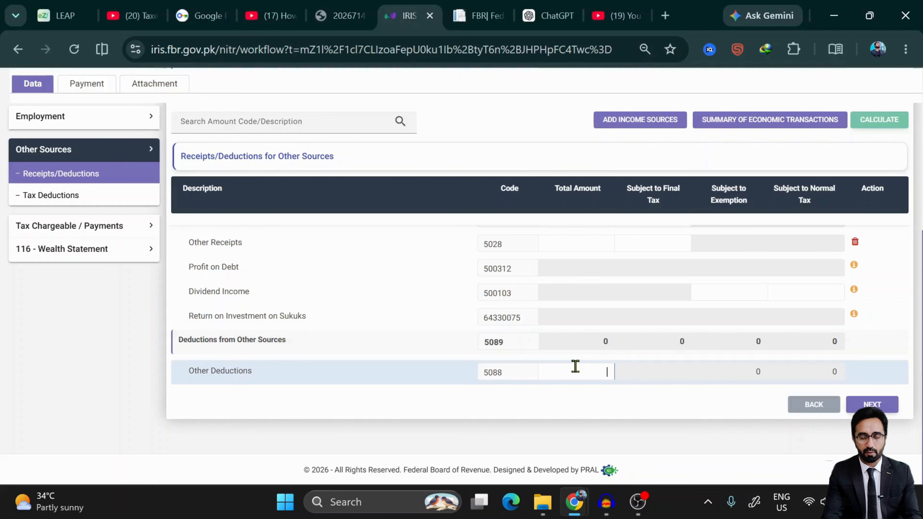
pyautogui.write('100')
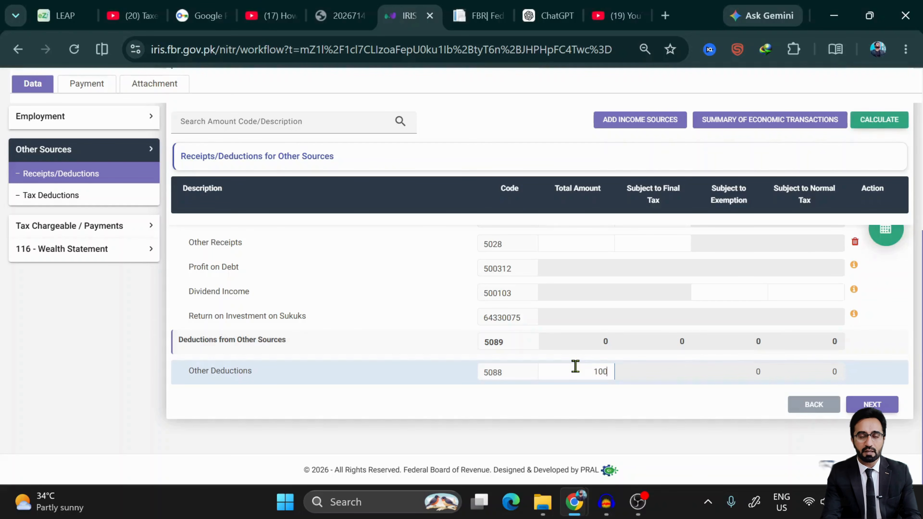
pyautogui.write(',000')
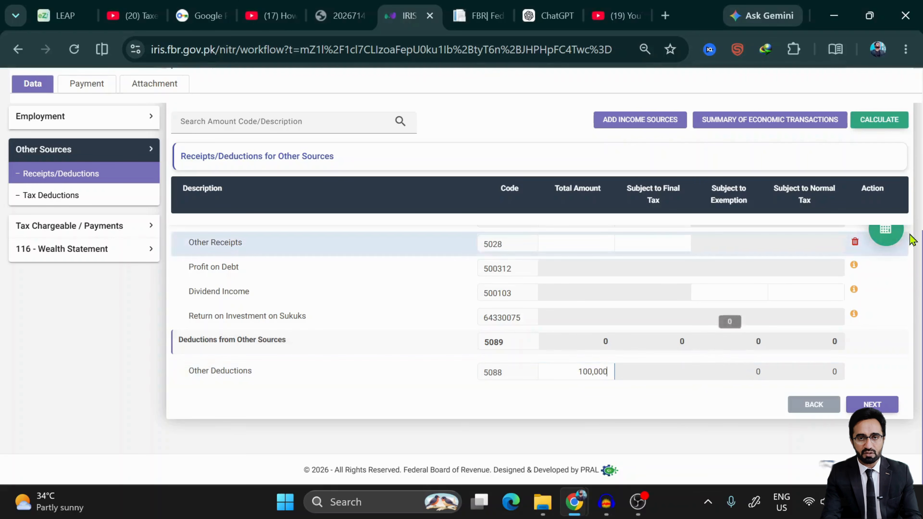
pyautogui.click(895, 236)
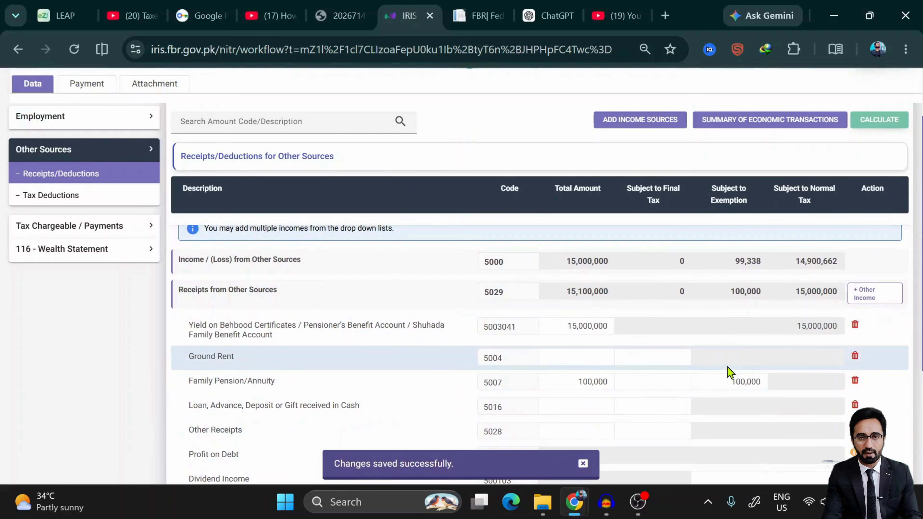
pyautogui.scroll(-1, 730, 373)
pyautogui.scroll(2, 730, 373)
pyautogui.scroll(-5, 728, 371)
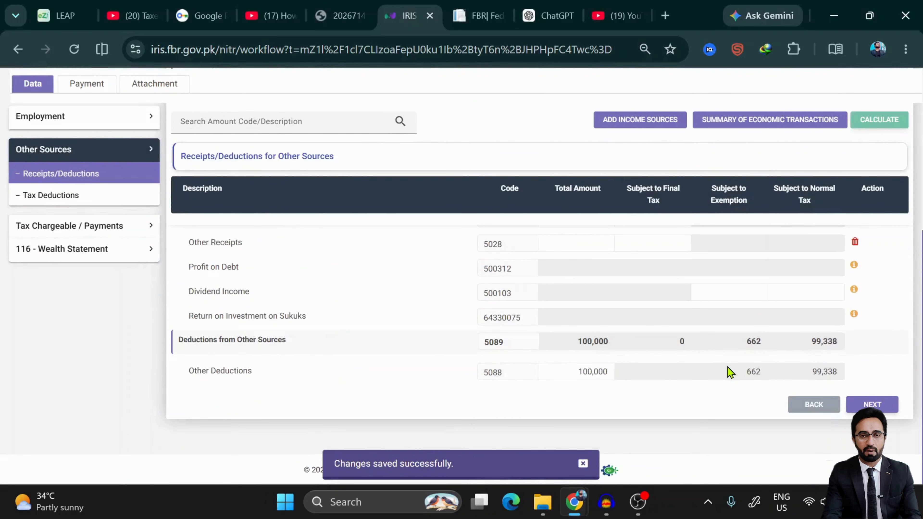
# - Advance past the receipts and deductions to the Tax Deductions page
pyautogui.click(874, 404)
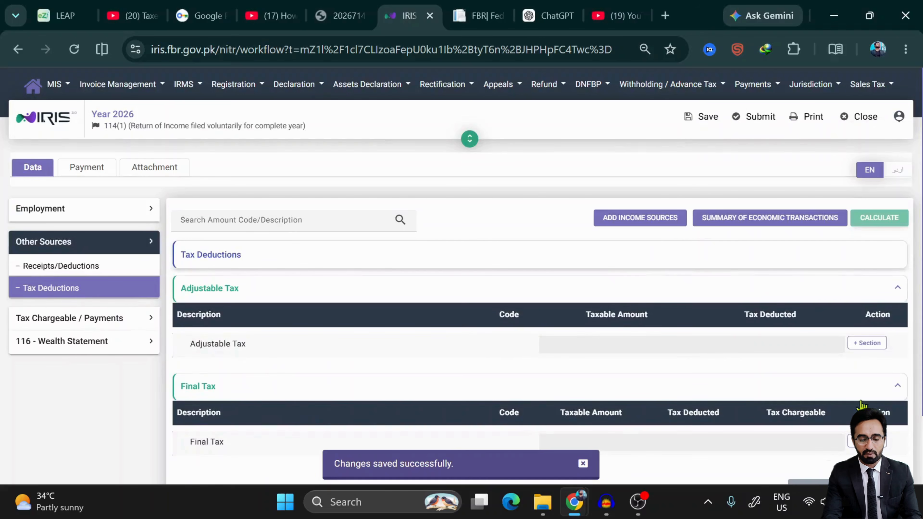
pyautogui.scroll(-2, 614, 318)
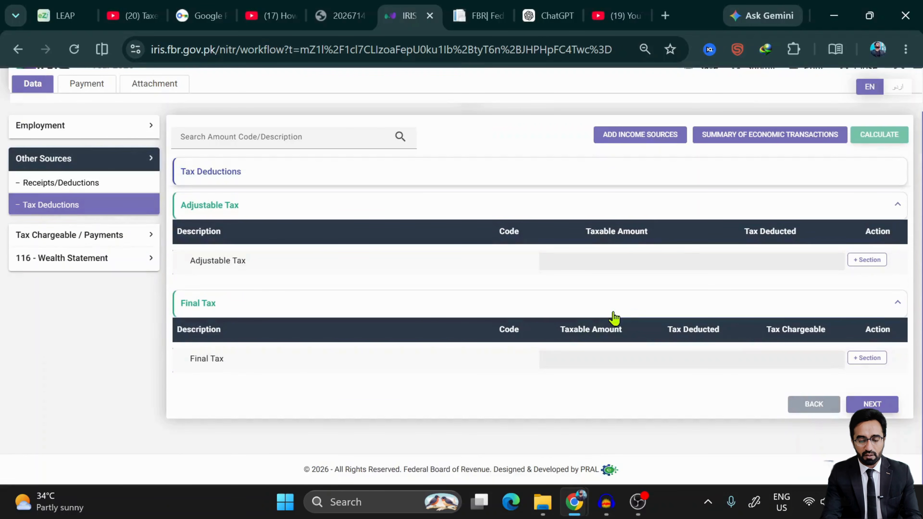
pyautogui.scroll(1, 303, 297)
pyautogui.scroll(1, 303, 298)
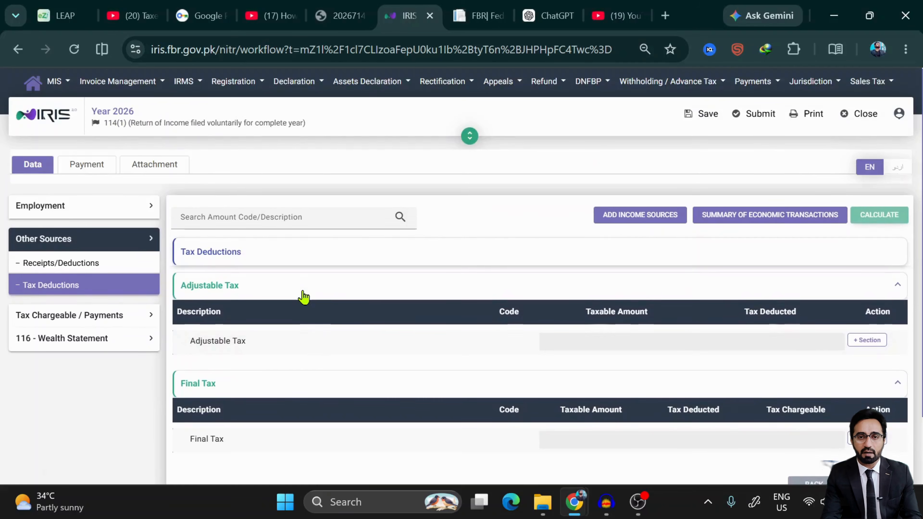
pyautogui.scroll(-2, 303, 297)
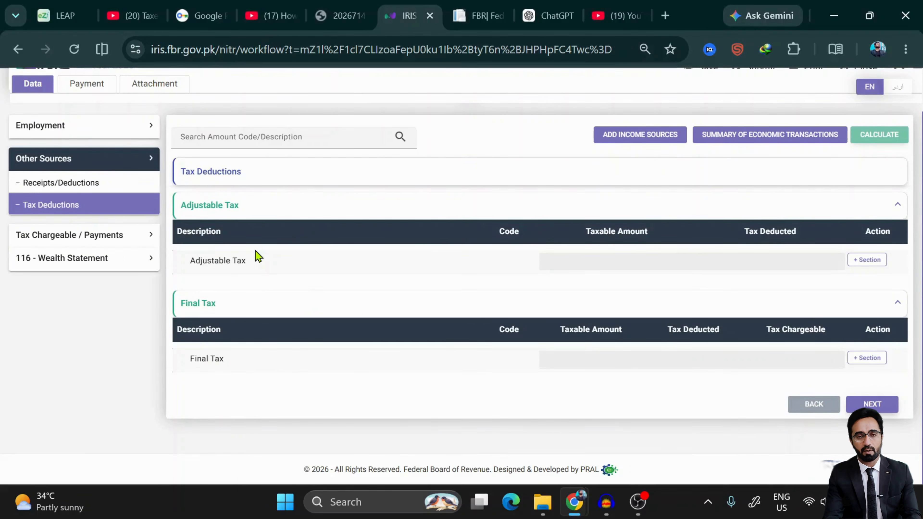
pyautogui.scroll(2, 257, 256)
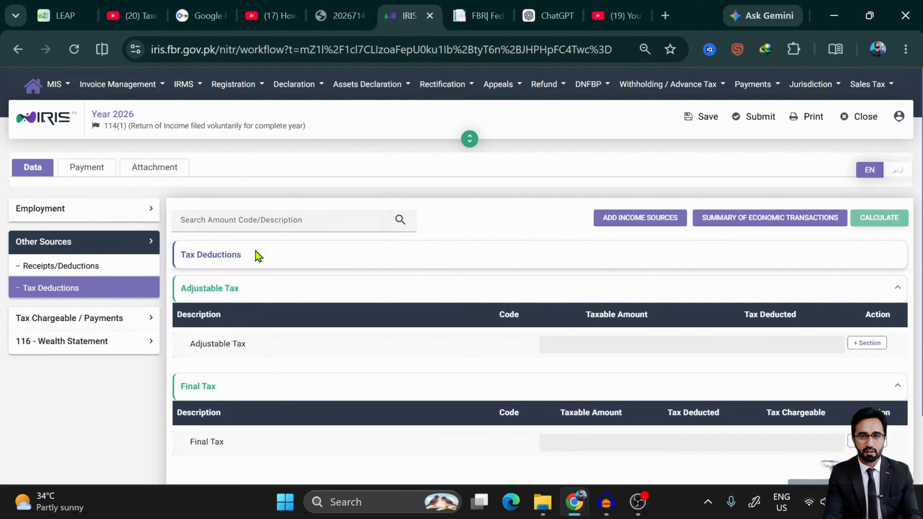
pyautogui.scroll(-2, 374, 372)
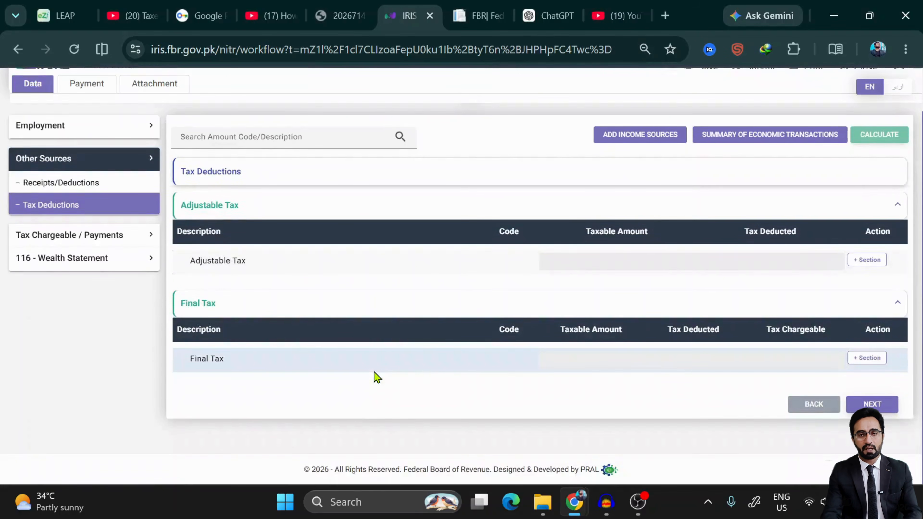
# - Return to Receipts/Deductions to review the totals, then proceed to Tax Deductions again
pyautogui.click(103, 192)
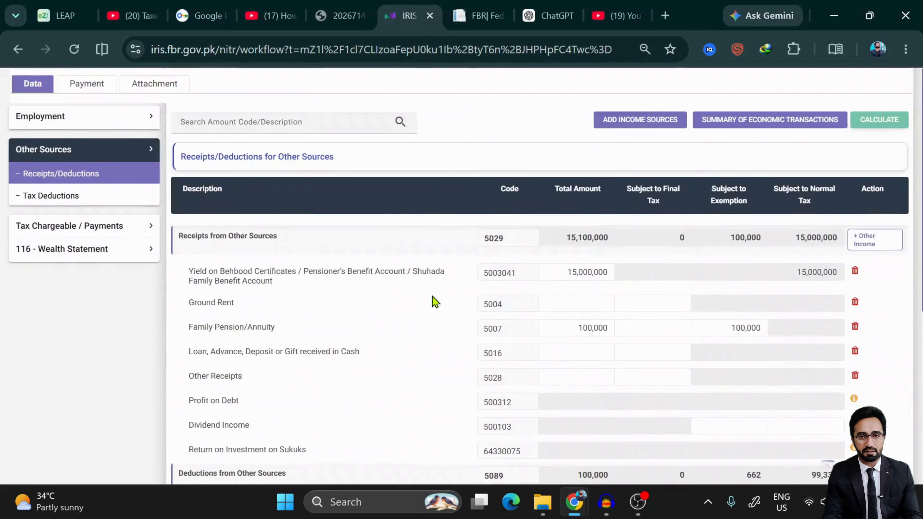
pyautogui.scroll(-5, 433, 299)
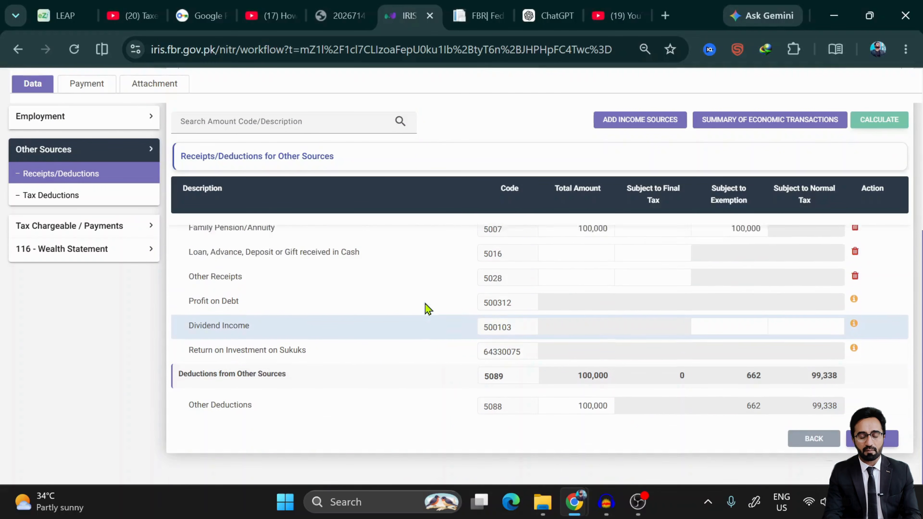
pyautogui.scroll(-2, 426, 309)
pyautogui.scroll(5, 425, 309)
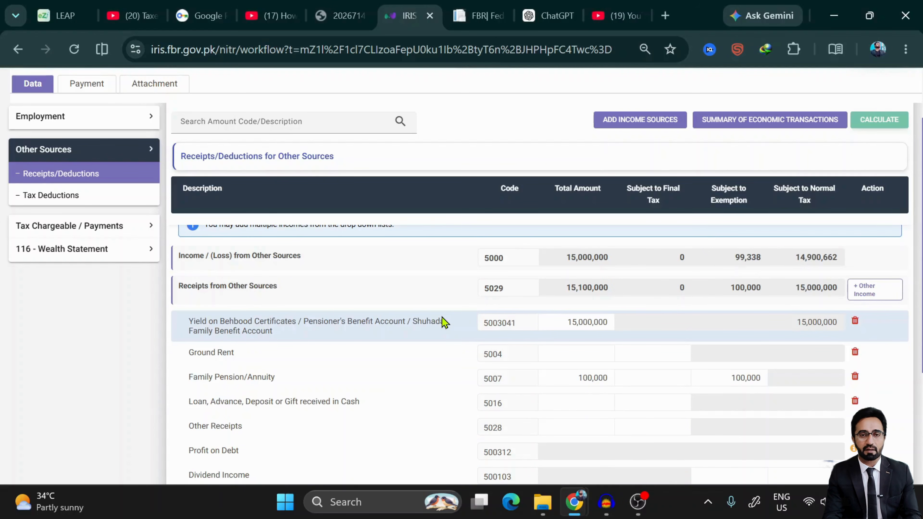
pyautogui.scroll(3, 445, 321)
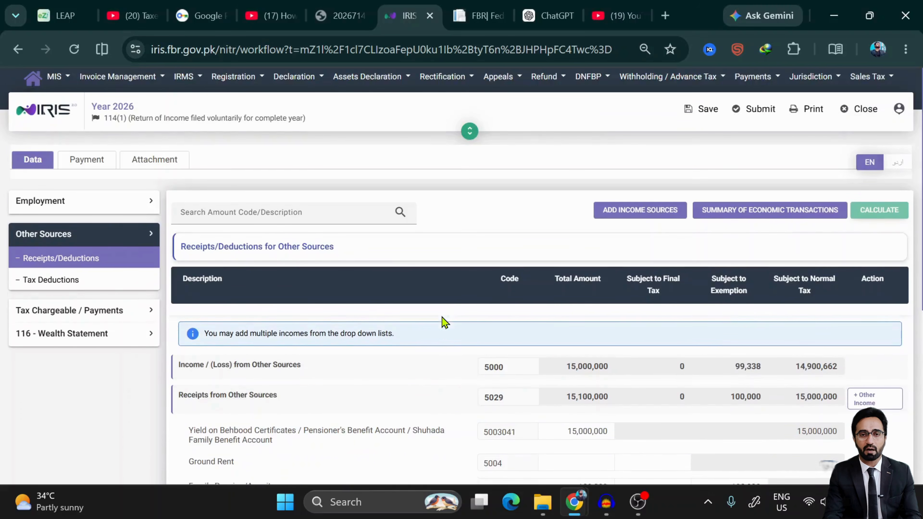
pyautogui.scroll(-4, 445, 322)
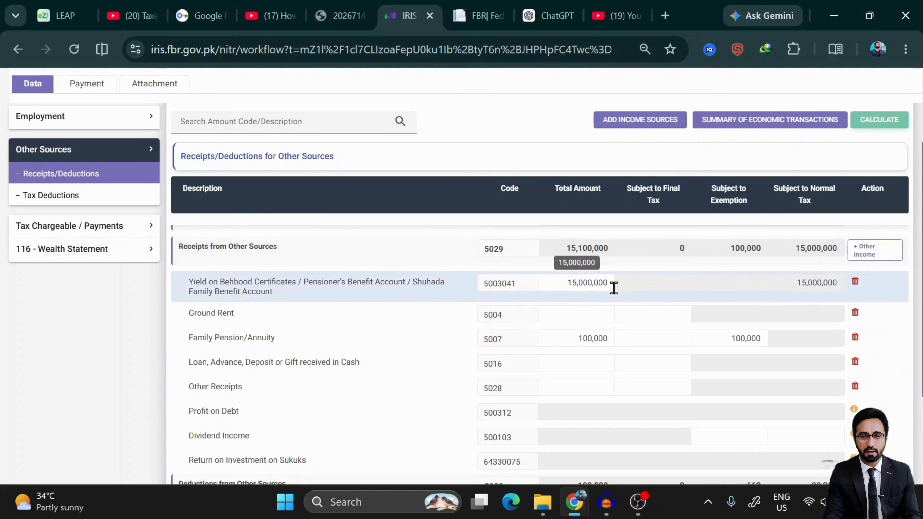
pyautogui.scroll(-2, 613, 287)
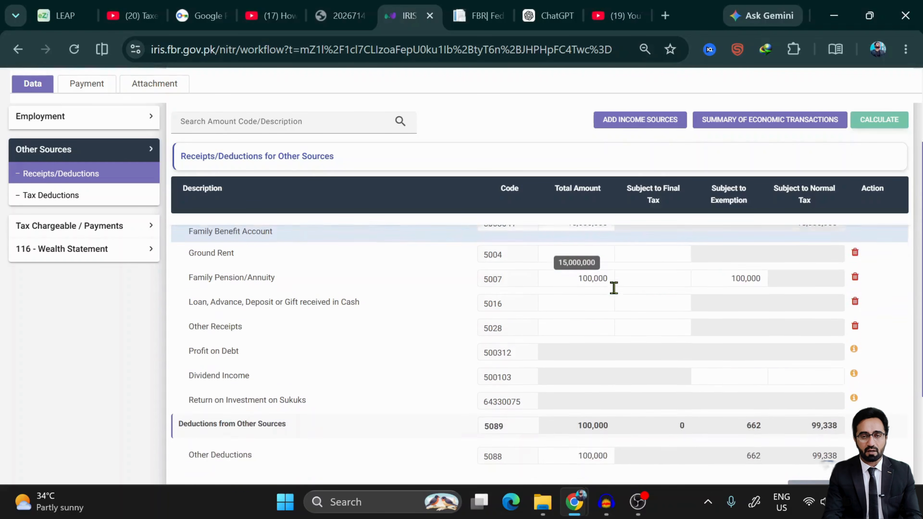
pyautogui.scroll(2, 614, 288)
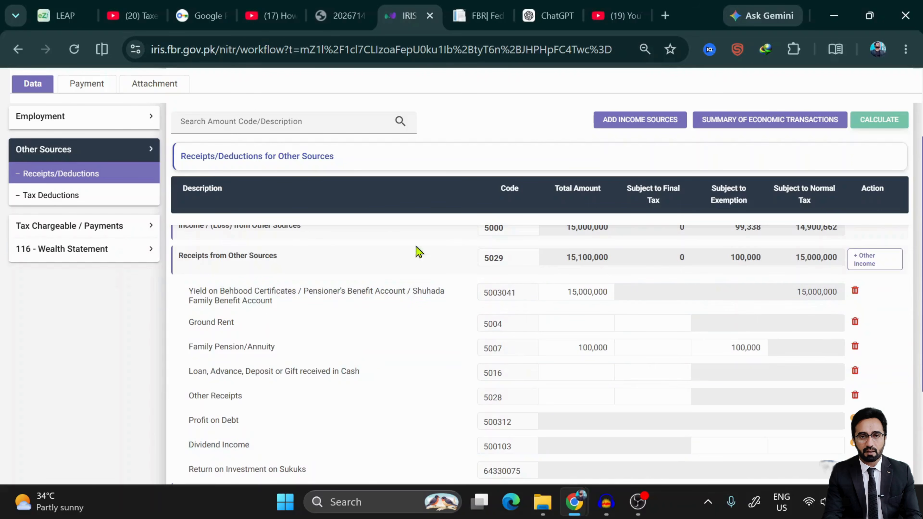
pyautogui.scroll(-5, 532, 355)
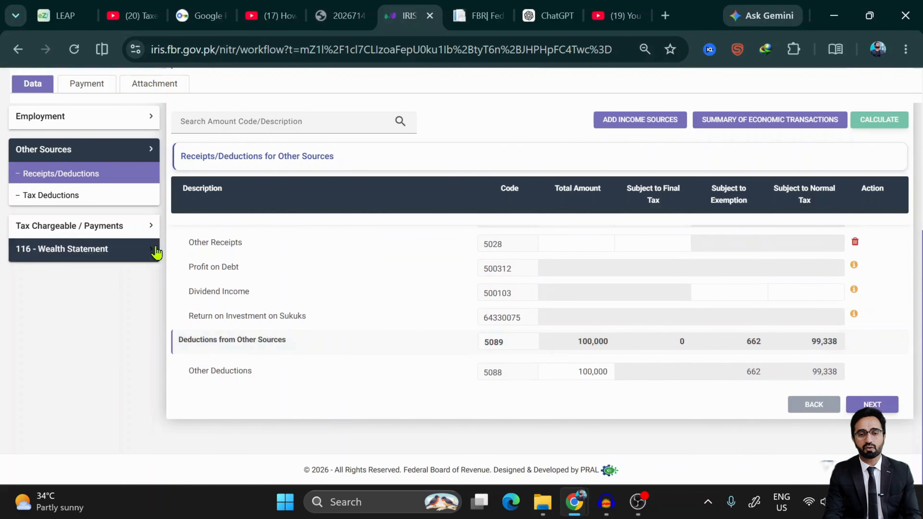
pyautogui.click(869, 404)
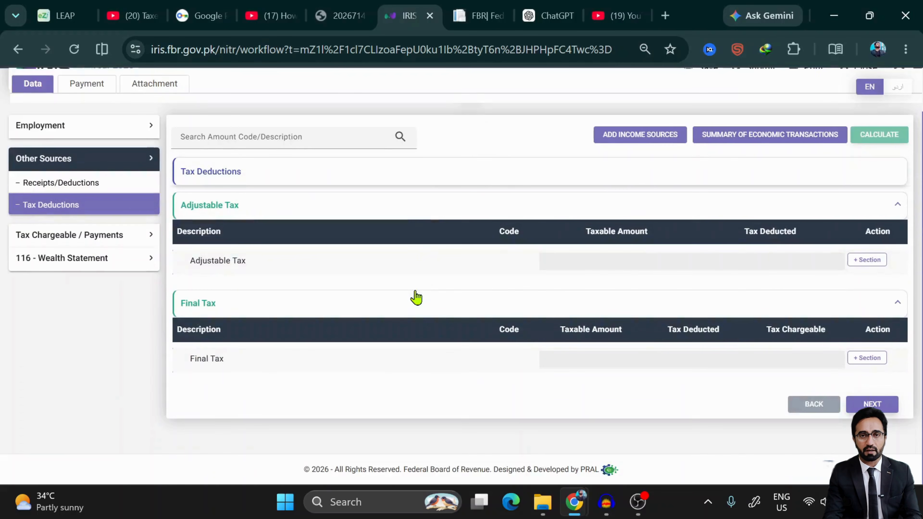
# - Select adjustable tax sections 151(1)(a) NSC/PO Deposits and 151(1)(b) Bank Accounts/Deposits profit on debt
pyautogui.click(868, 260)
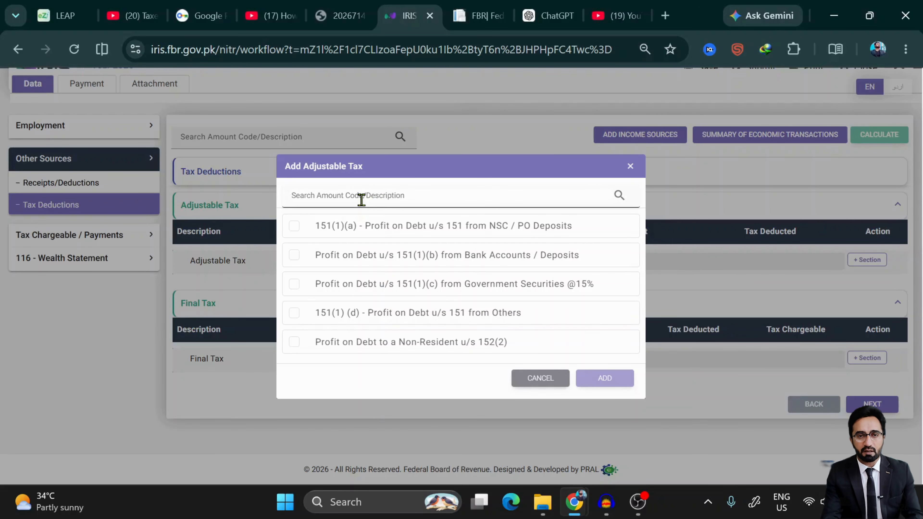
pyautogui.write('149')
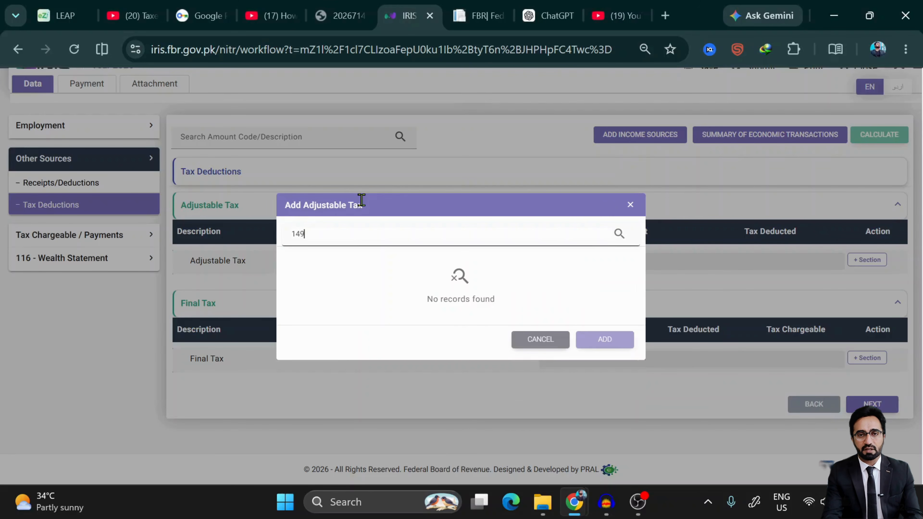
pyautogui.press('BackSpace')
pyautogui.press('BackSpace')
pyautogui.press('BackSpace')
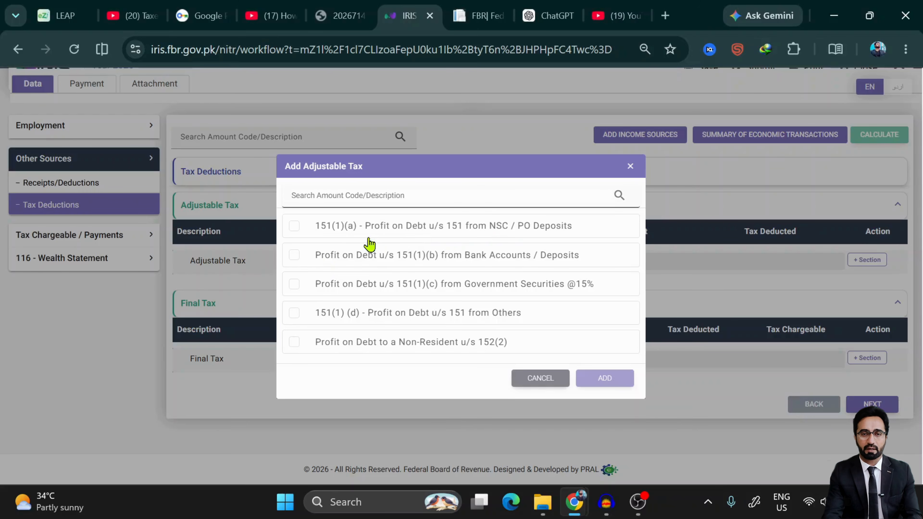
pyautogui.click(294, 227)
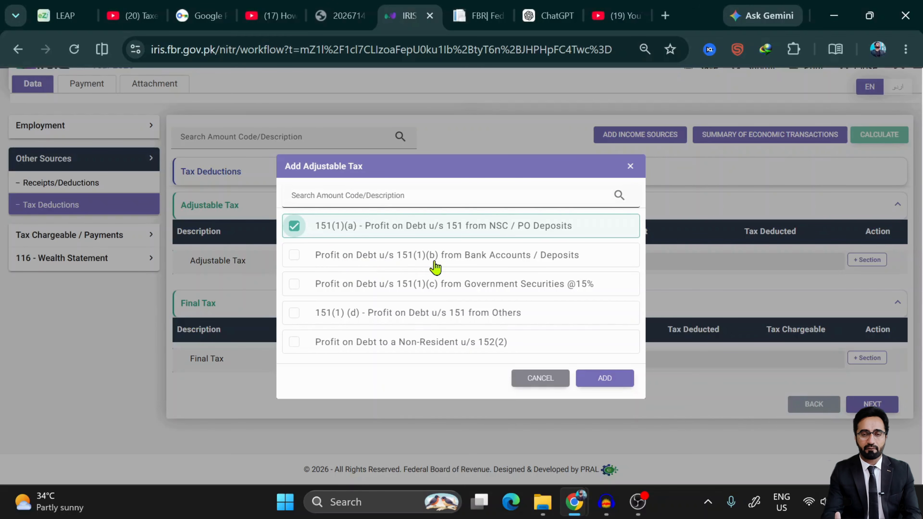
pyautogui.click(295, 257)
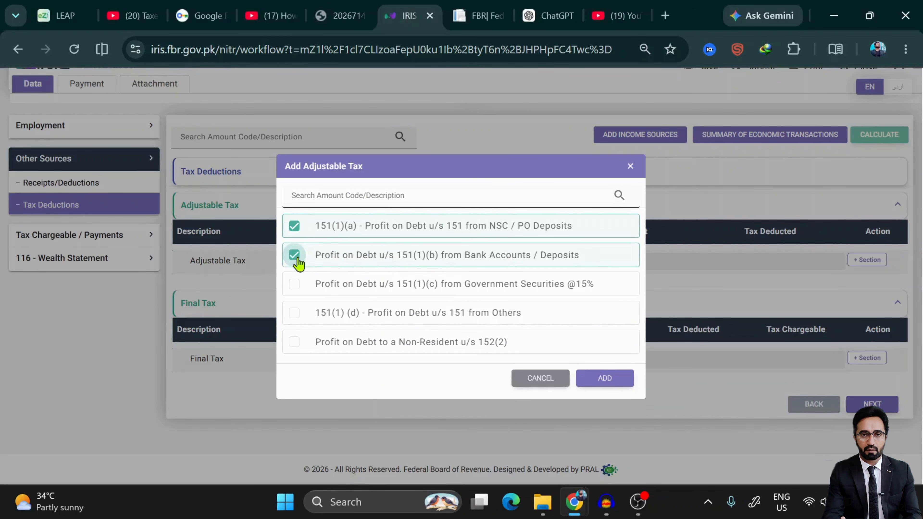
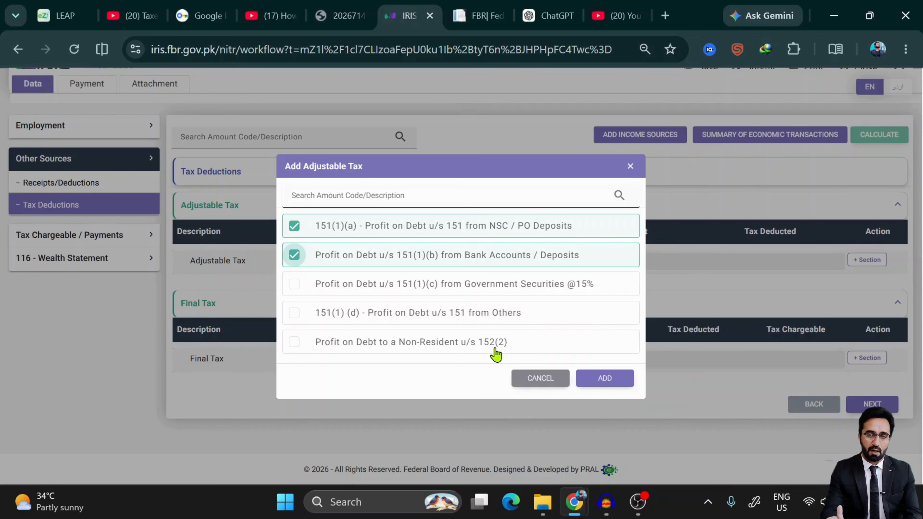
# - Add the Non-Resident 152(2) adjustable section and delete the 151(1)(a) and 151(1)(b) rows
pyautogui.click(421, 346)
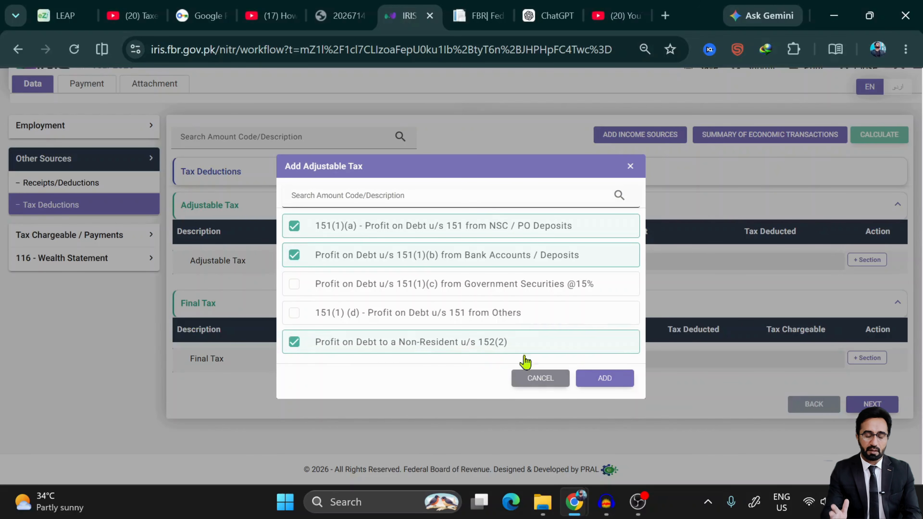
pyautogui.click(613, 381)
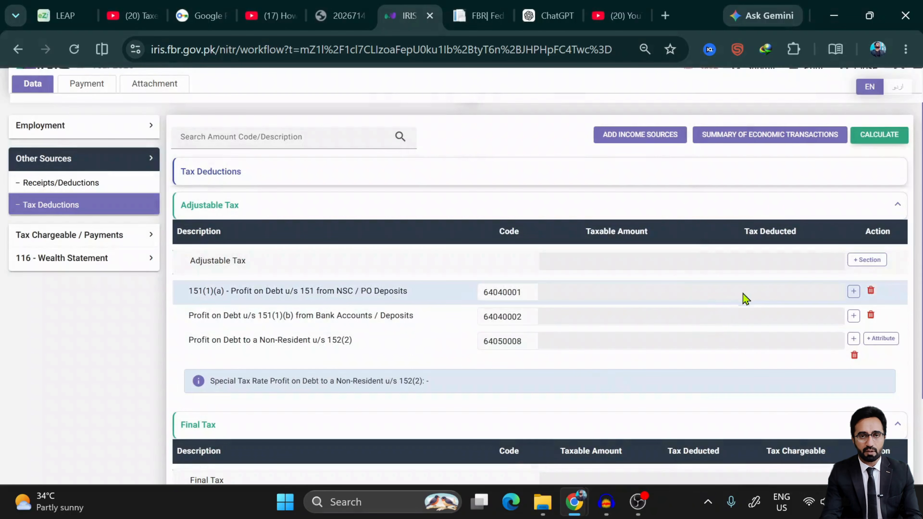
pyautogui.click(853, 291)
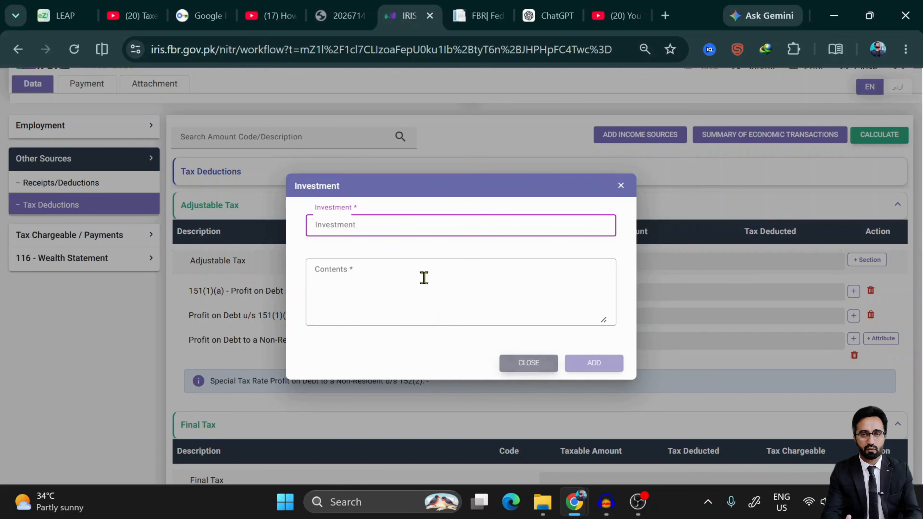
pyautogui.click(533, 366)
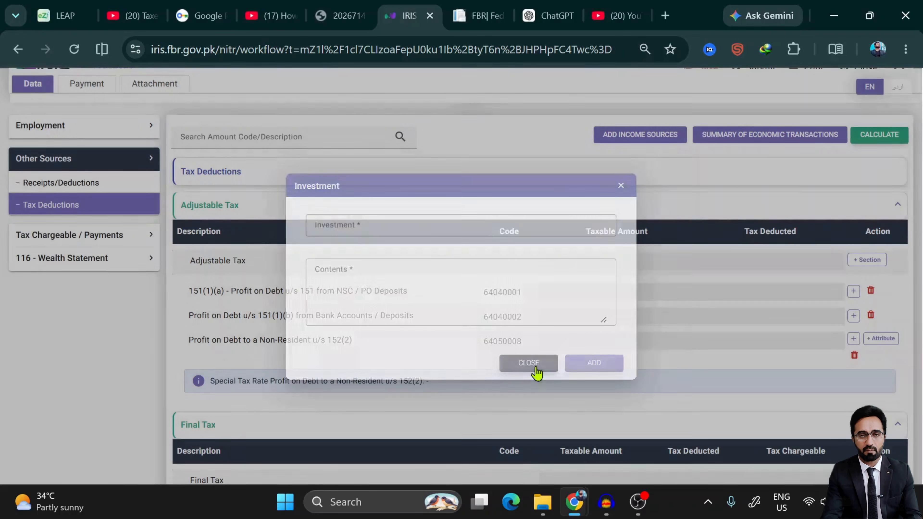
pyautogui.click(871, 291)
pyautogui.click(870, 292)
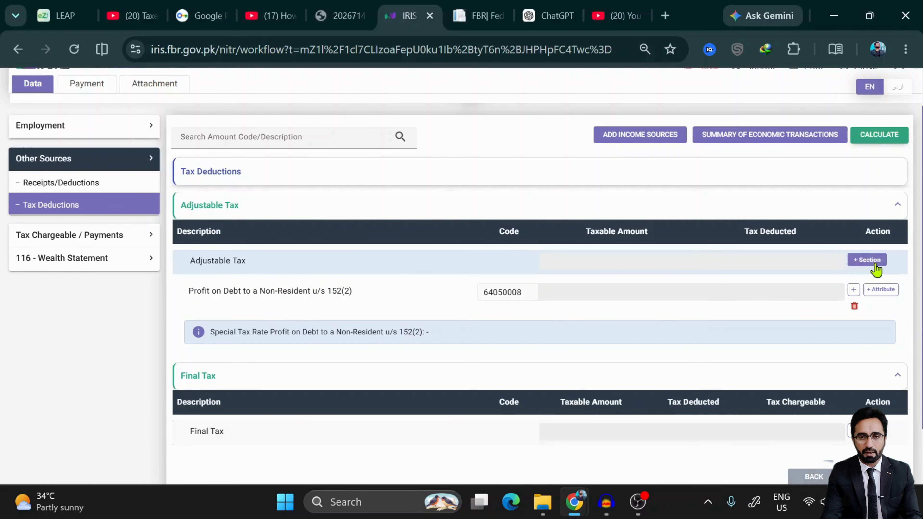
pyautogui.click(867, 260)
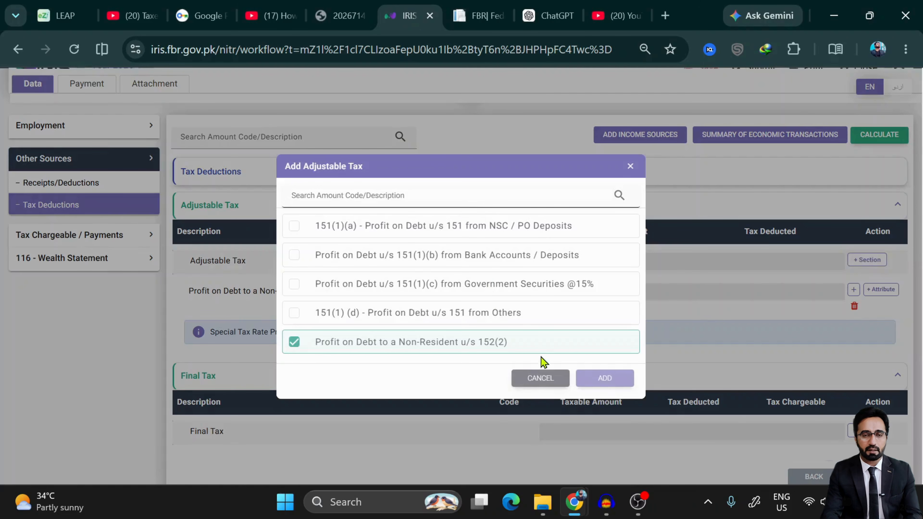
pyautogui.click(541, 378)
pyautogui.click(879, 290)
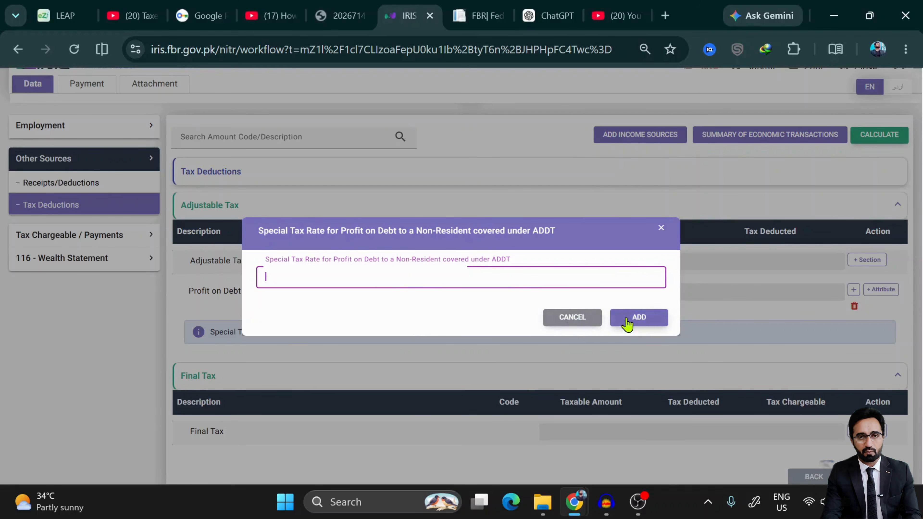
pyautogui.click(568, 319)
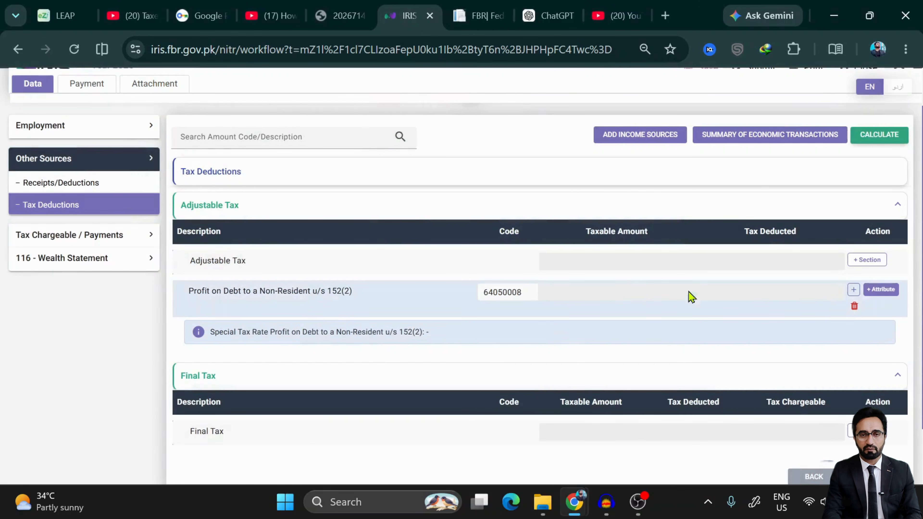
pyautogui.scroll(-2, 599, 391)
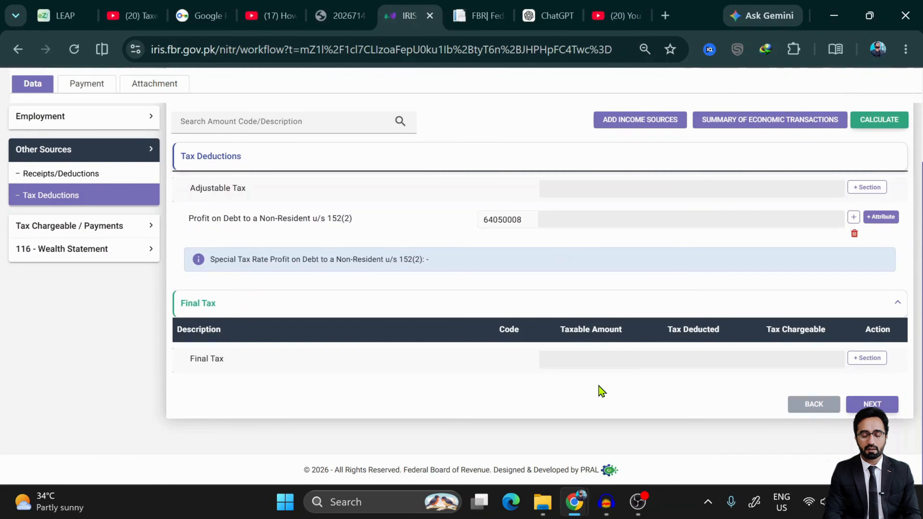
# - Add Profit on Debt sections 151(1)(b) Bank Deposits and 151(1)(c) Government Securities to Final Tax
pyautogui.click(870, 358)
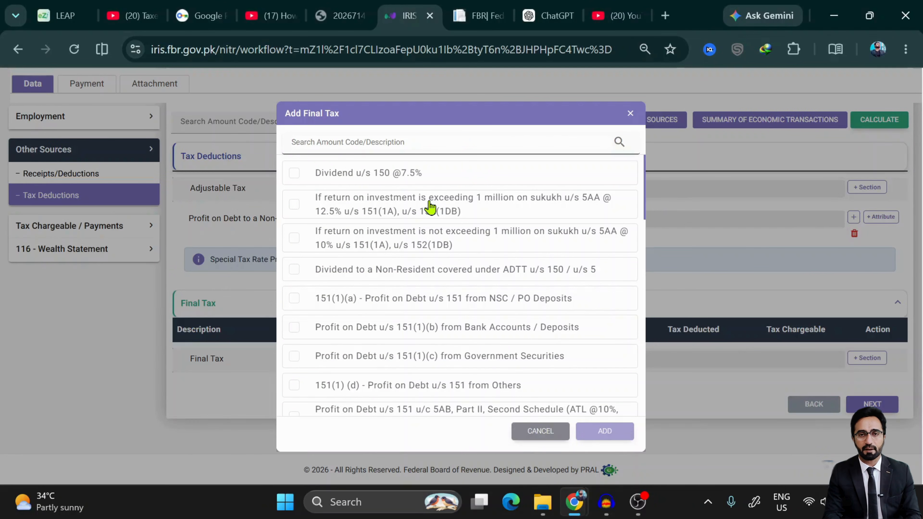
pyautogui.scroll(-3, 430, 207)
pyautogui.scroll(-7, 430, 207)
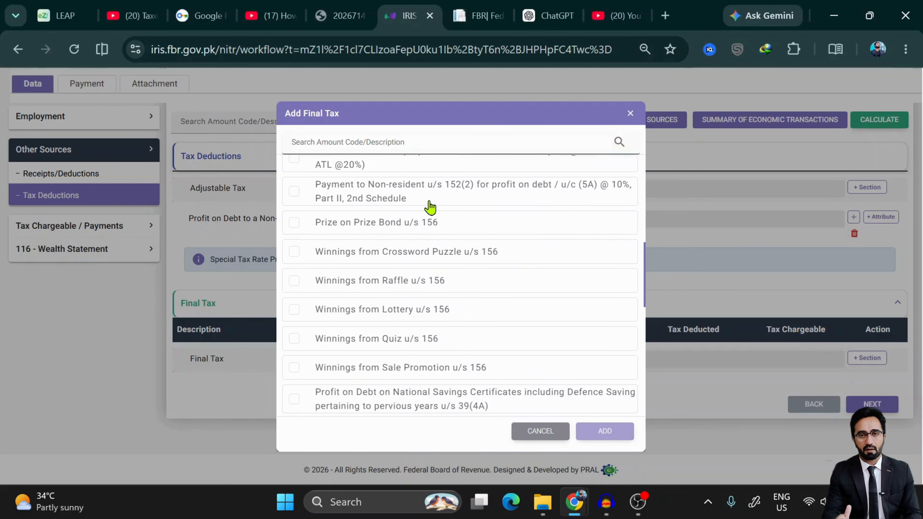
pyautogui.scroll(-14, 430, 207)
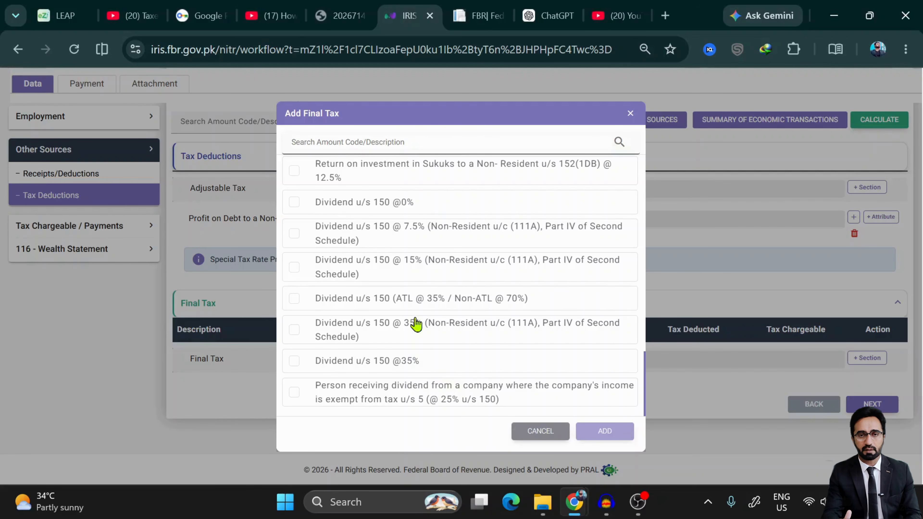
pyautogui.scroll(3, 416, 324)
pyautogui.scroll(16, 416, 325)
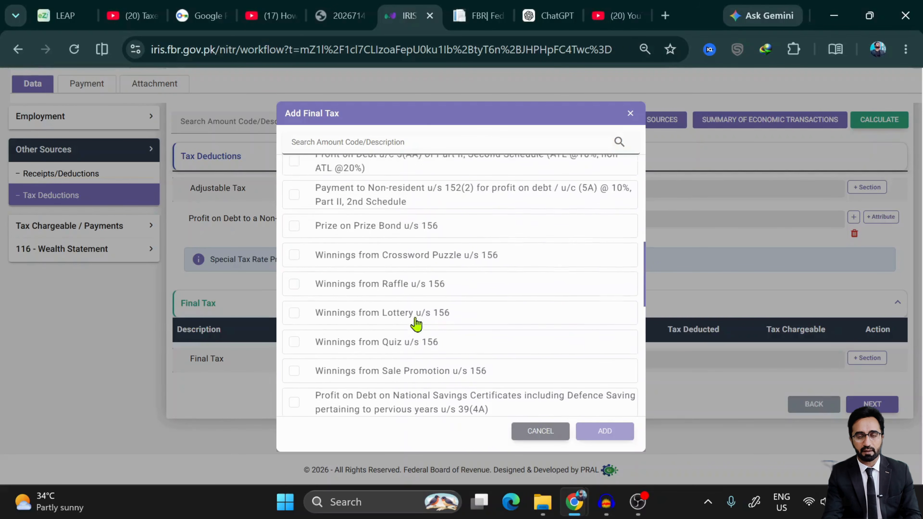
pyautogui.click(469, 140)
pyautogui.write('14')
pyautogui.press('BackSpace')
pyautogui.press('BackSpace')
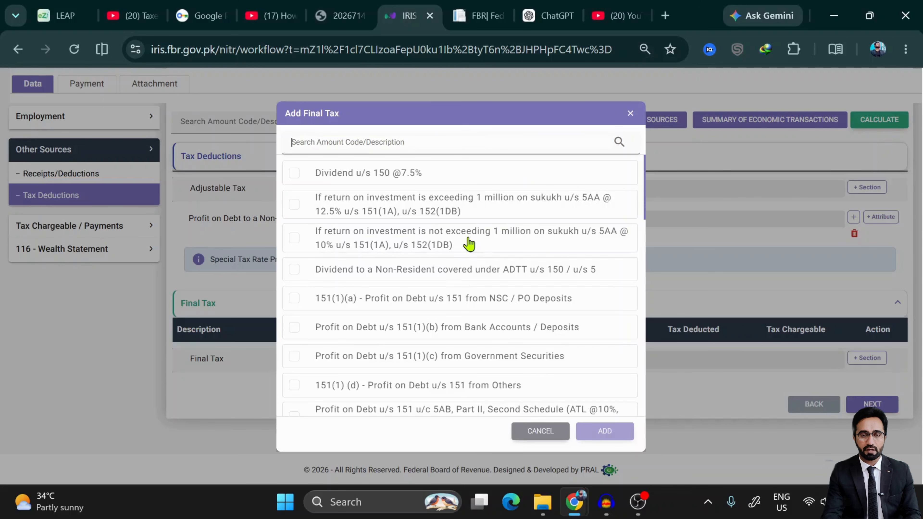
pyautogui.scroll(-1, 469, 244)
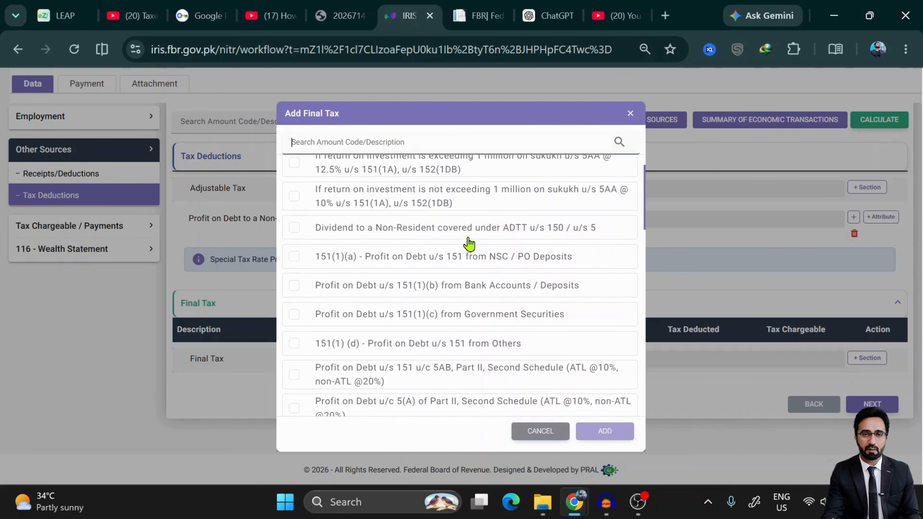
pyautogui.click(294, 287)
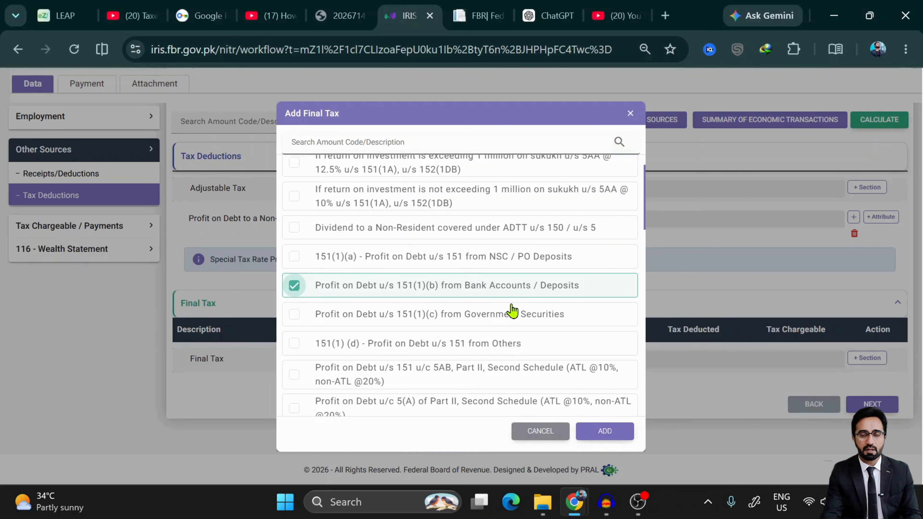
pyautogui.click(295, 315)
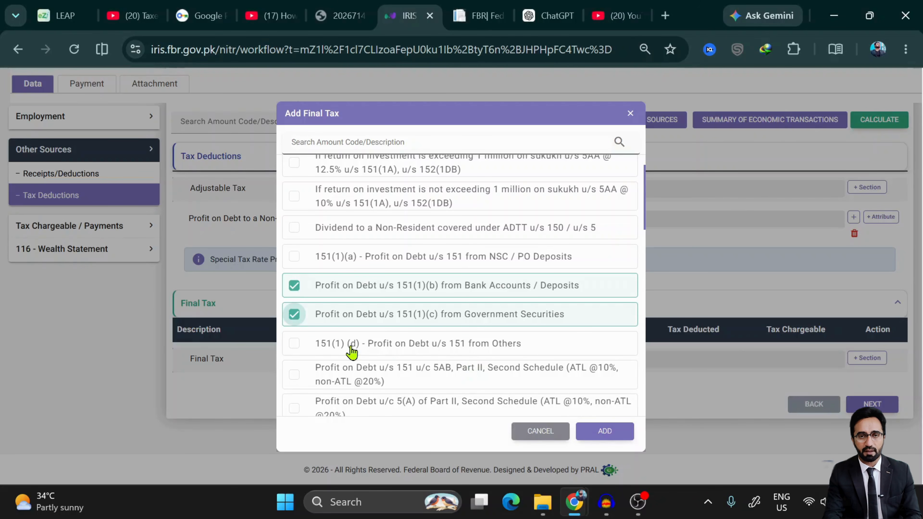
pyautogui.scroll(-5, 352, 351)
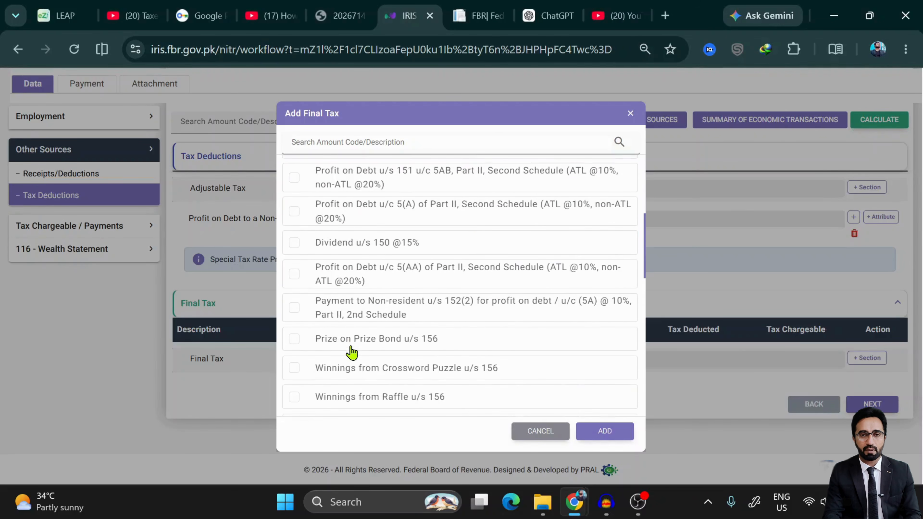
pyautogui.click(606, 434)
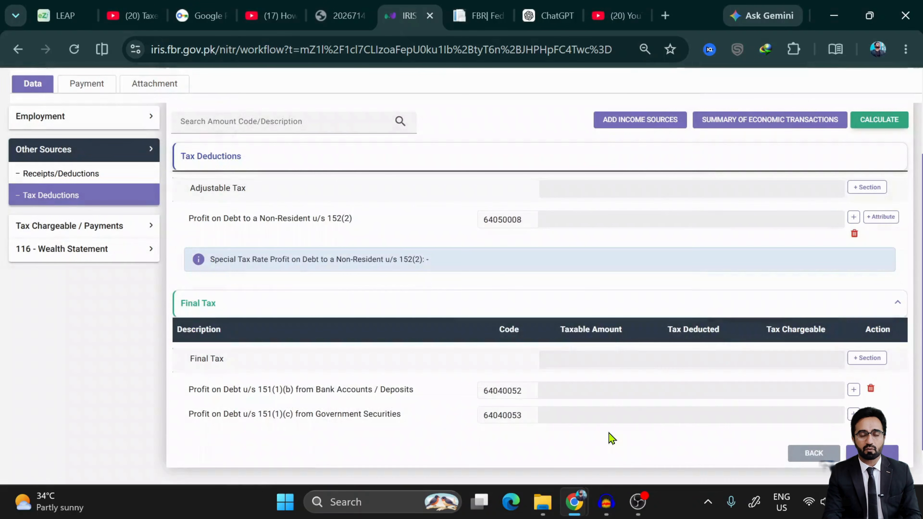
# - Delete the 151(1)(c), 151(1)(b) final tax rows and the 152(2) adjustable tax row
pyautogui.click(853, 414)
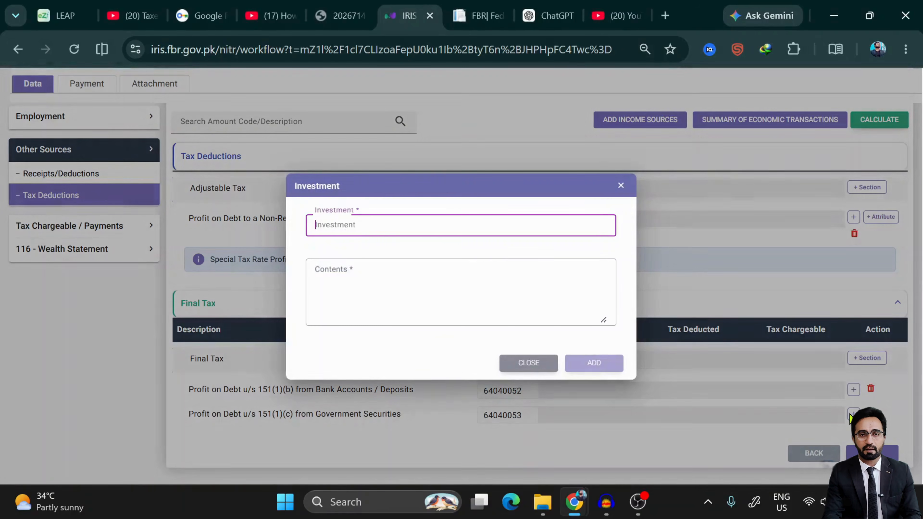
pyautogui.click(529, 368)
pyautogui.click(870, 413)
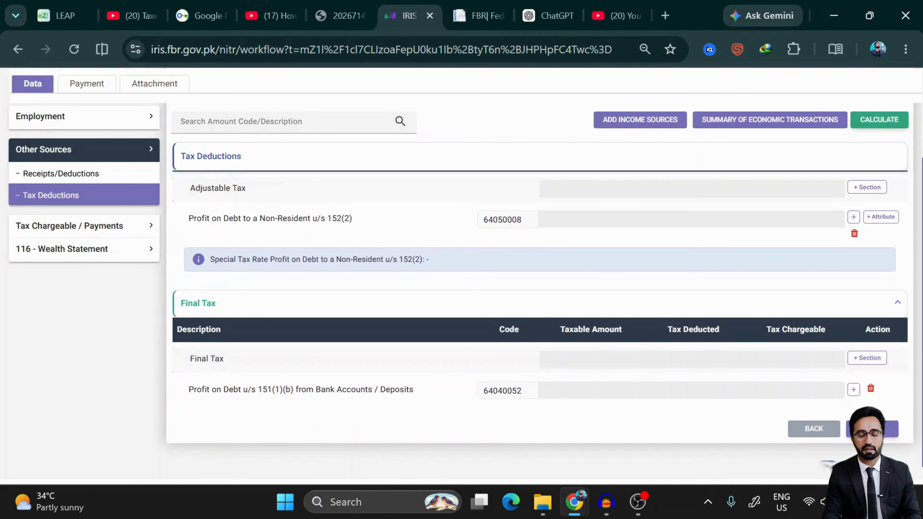
pyautogui.click(870, 388)
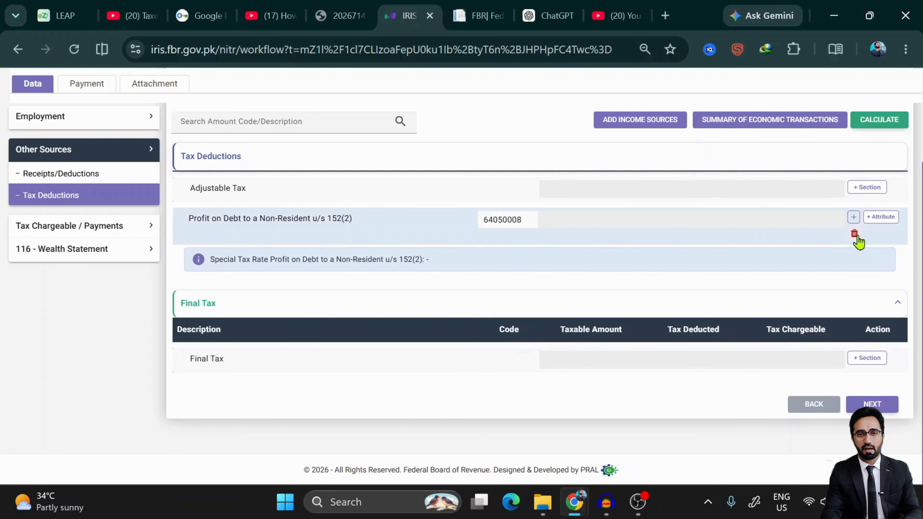
pyautogui.click(854, 238)
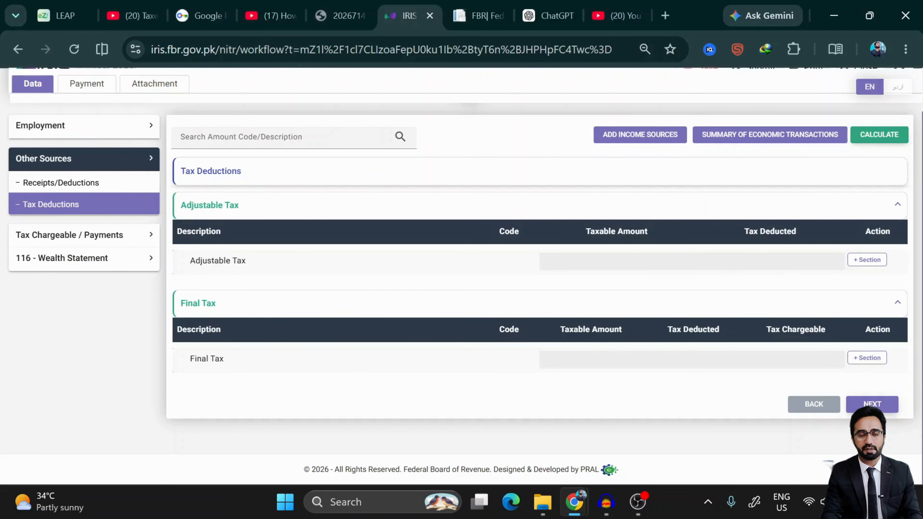
# - Advance to Allowances, Reductions and Credits and save the return
pyautogui.click(872, 405)
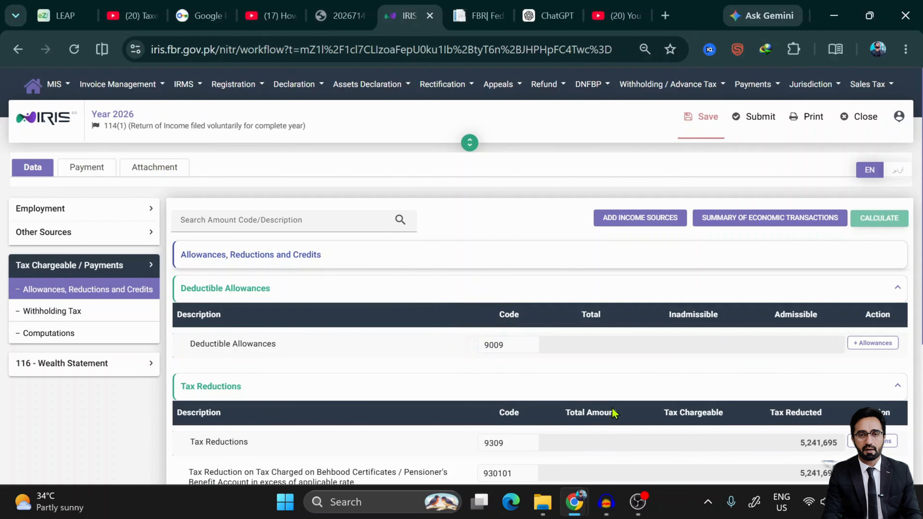
pyautogui.click(712, 118)
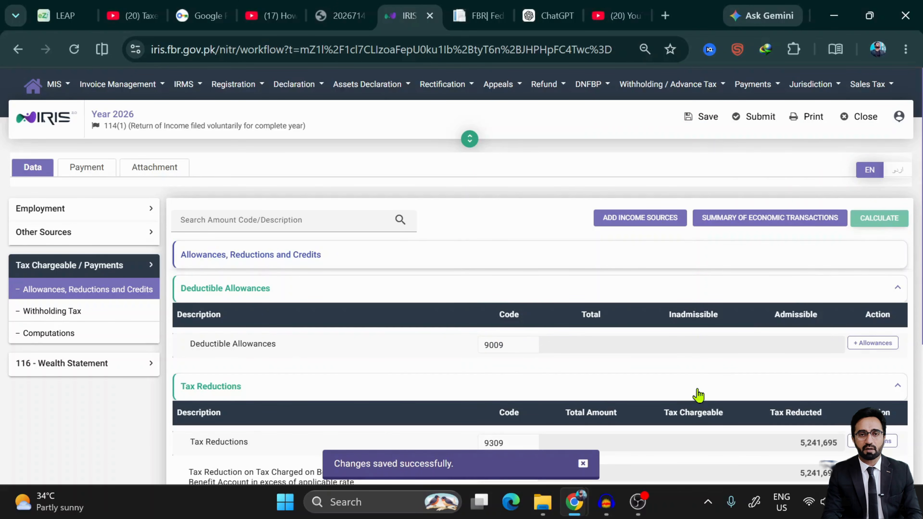
pyautogui.scroll(-5, 697, 395)
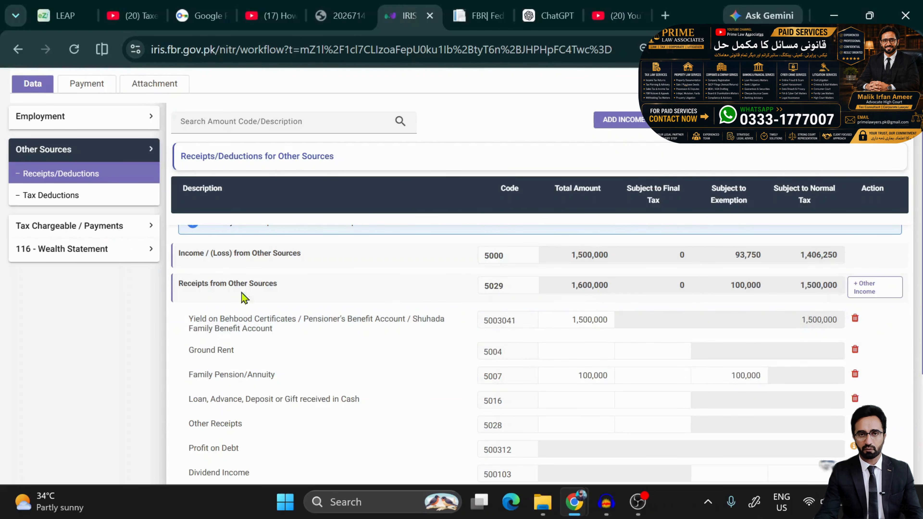
pyautogui.scroll(3, 737, 223)
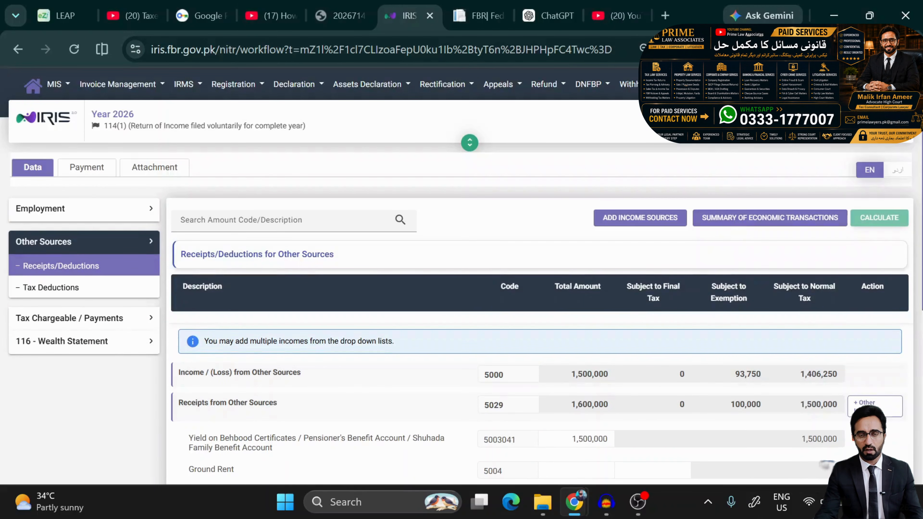
pyautogui.scroll(-5, 247, 400)
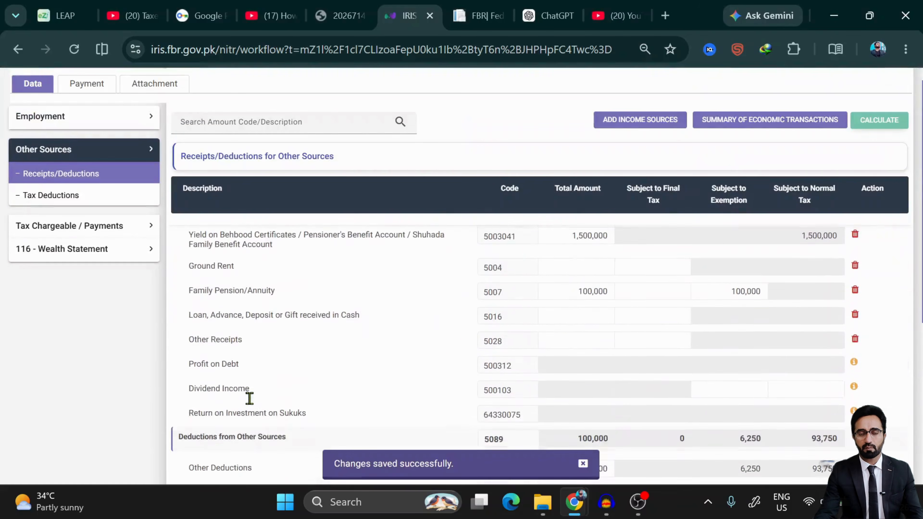
pyautogui.scroll(5, 249, 398)
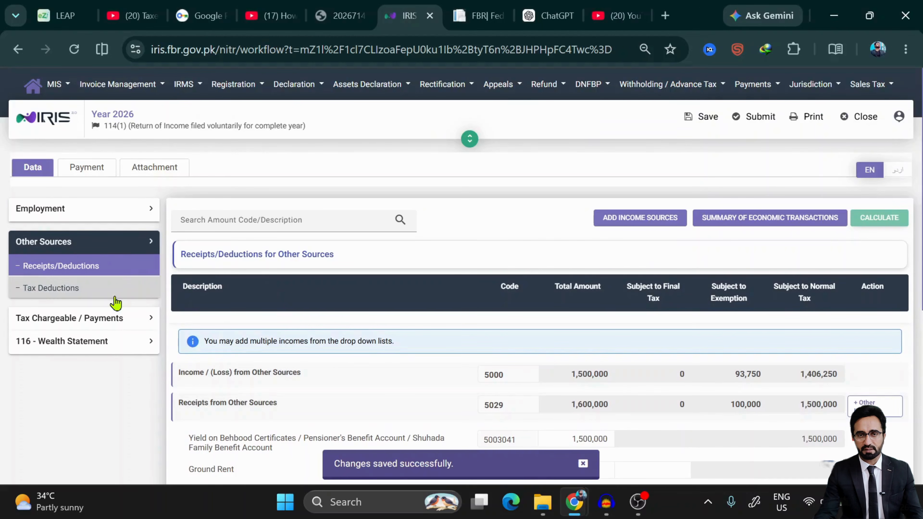
# - Return to Tax Deductions and review its empty Adjustable Tax and Final Tax sections
pyautogui.click(115, 297)
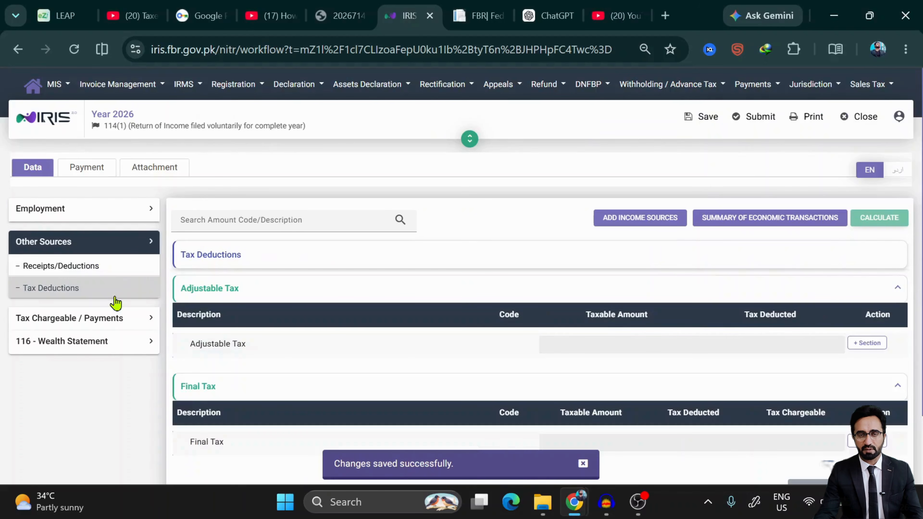
pyautogui.scroll(-3, 453, 381)
pyautogui.scroll(2, 456, 382)
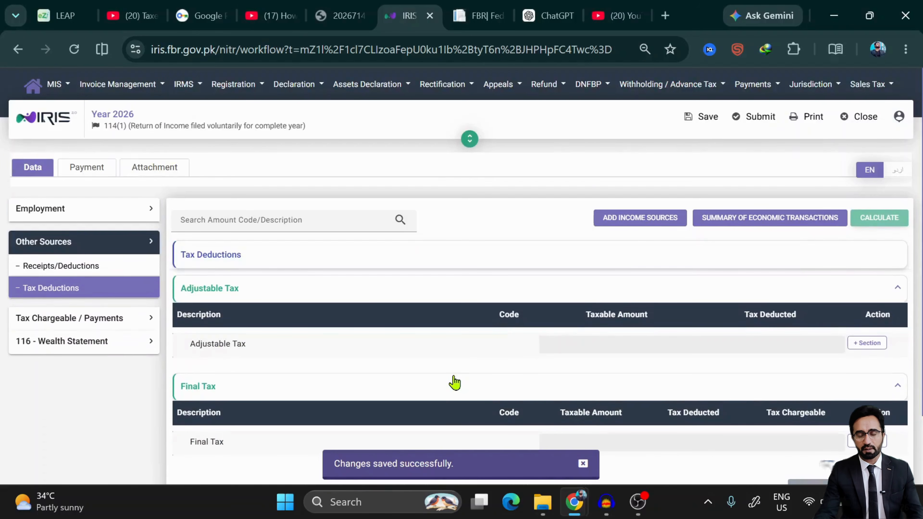
pyautogui.scroll(-2, 457, 381)
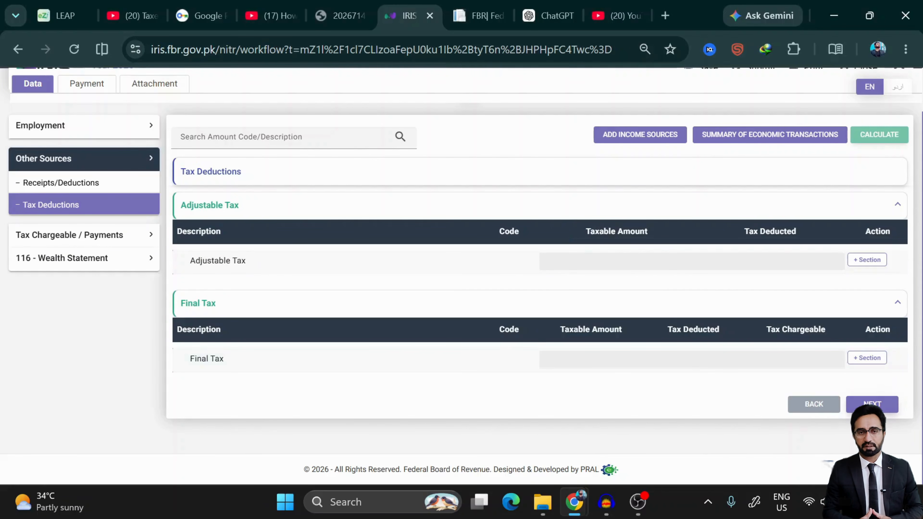
pyautogui.rightClick(629, 391)
pyautogui.press('Escape')
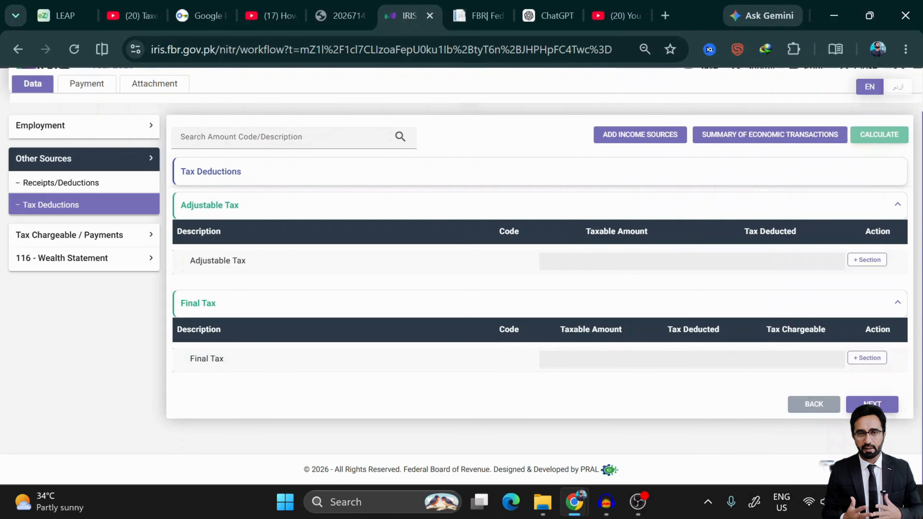
# - Advance to Allowances, Reductions and Credits, skip adding reductions, and bring up the Add Tax Credits list
pyautogui.click(872, 405)
pyautogui.scroll(-3, 693, 376)
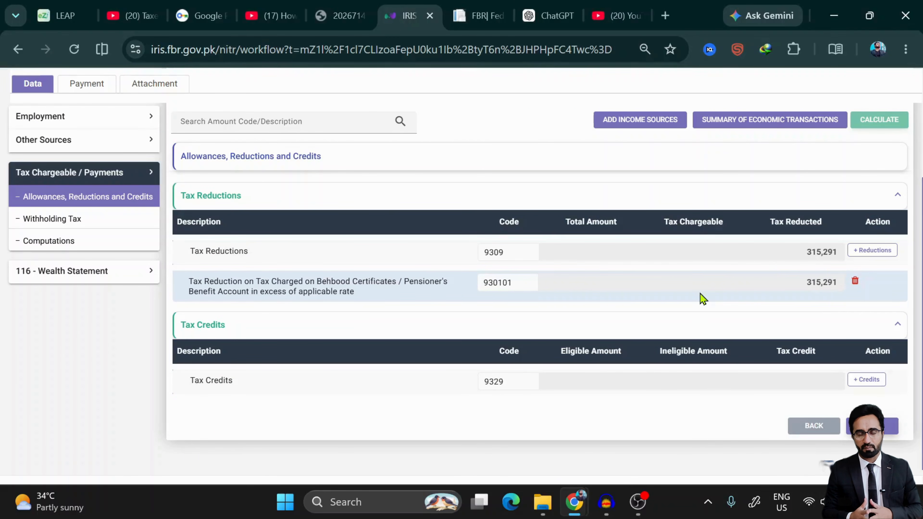
pyautogui.click(876, 251)
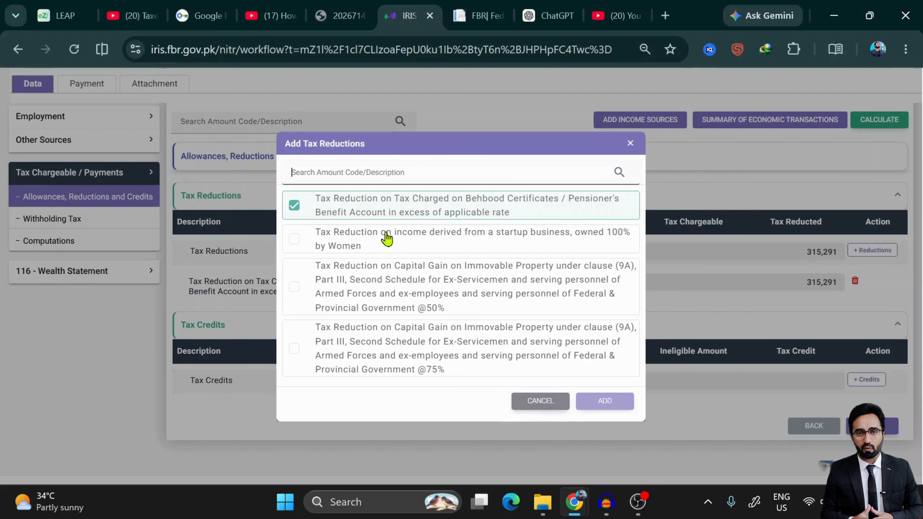
pyautogui.click(545, 407)
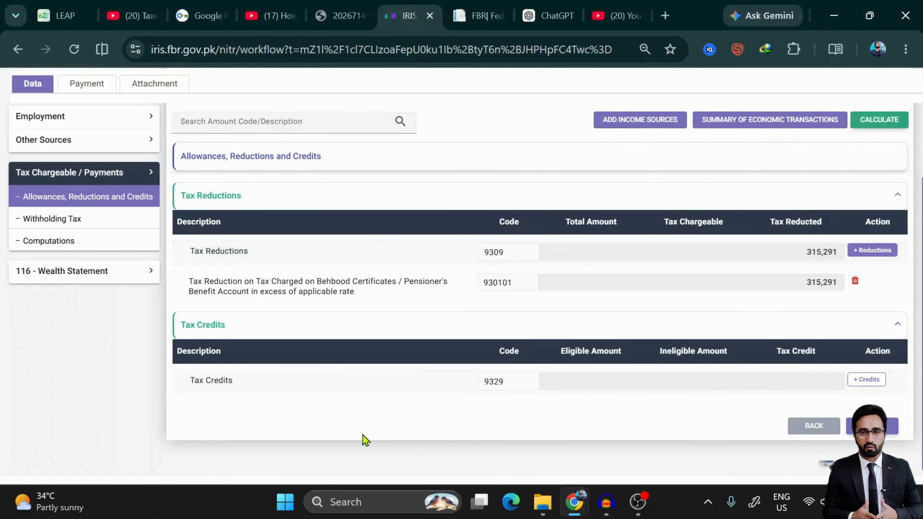
pyautogui.click(867, 380)
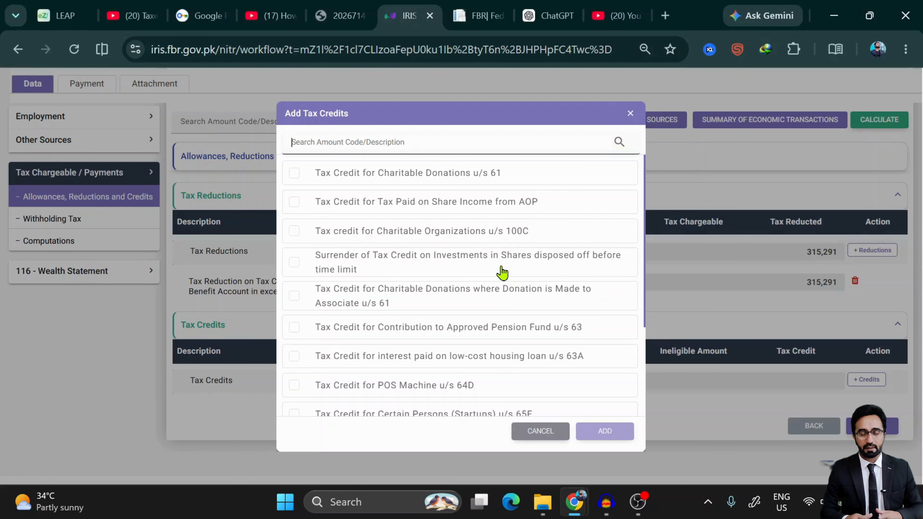
# - Tick the Charitable Donations u/s 61, Share Income from AOP, and Charitable Organizations u/s 100C credits
pyautogui.click(295, 175)
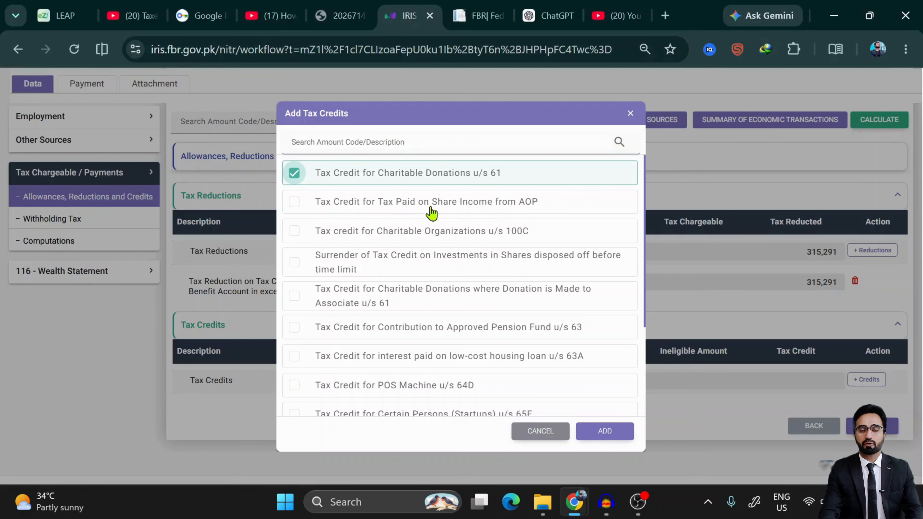
pyautogui.click(524, 211)
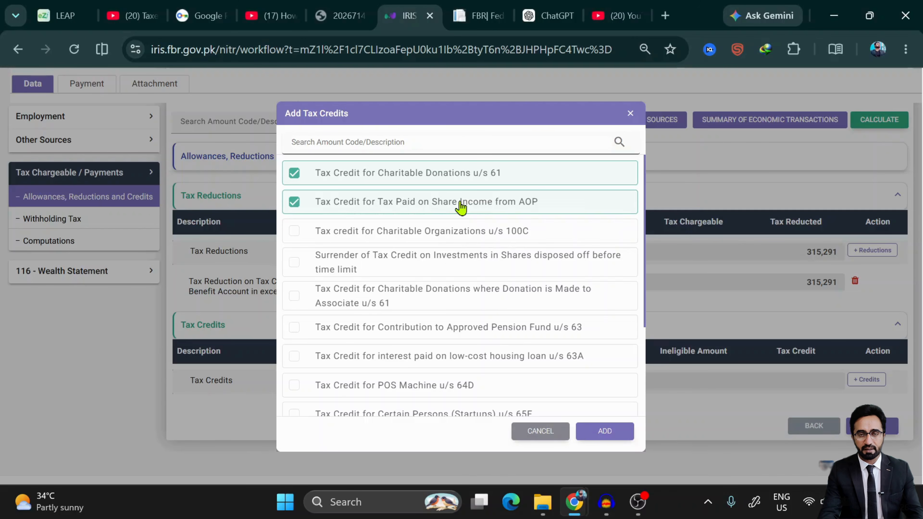
pyautogui.click(294, 202)
pyautogui.click(294, 202)
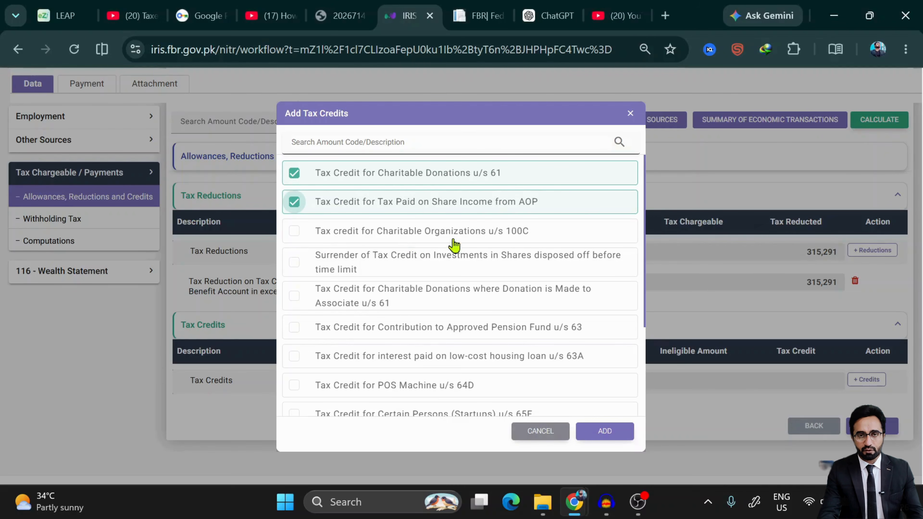
pyautogui.click(295, 241)
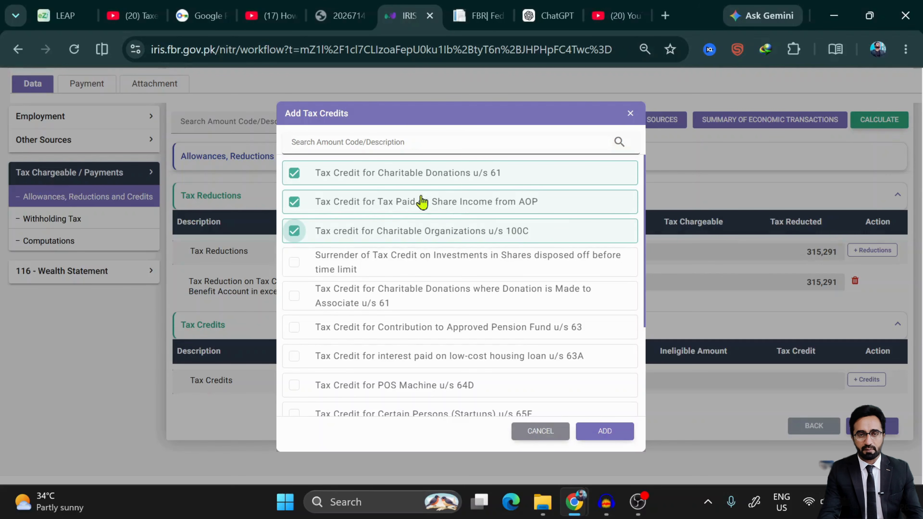
pyautogui.click(294, 173)
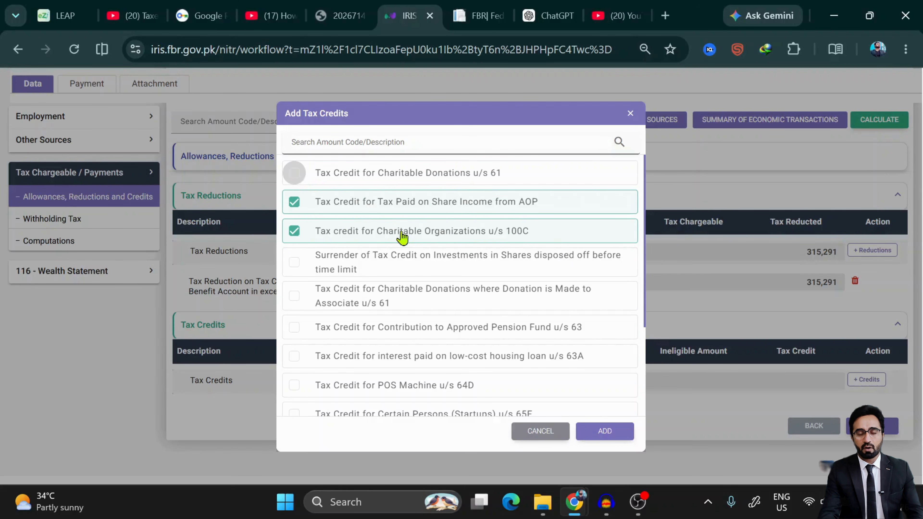
pyautogui.click(299, 233)
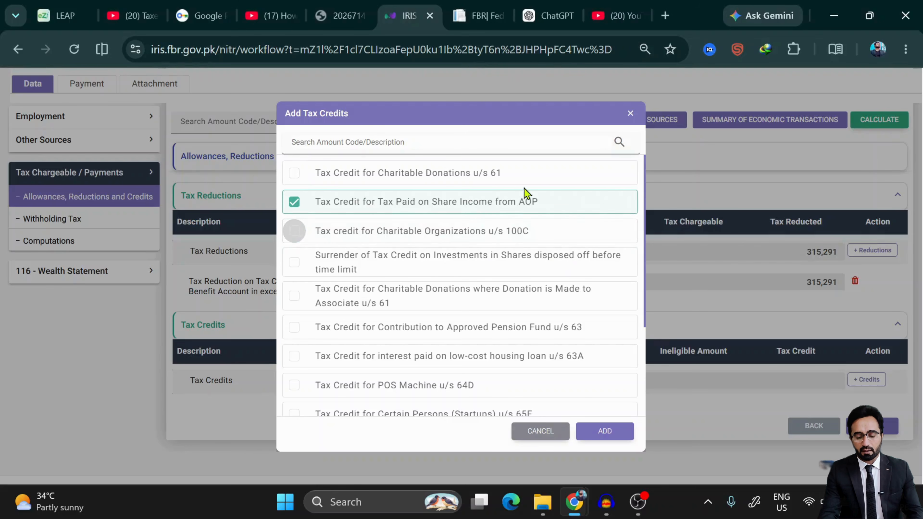
pyautogui.click(300, 238)
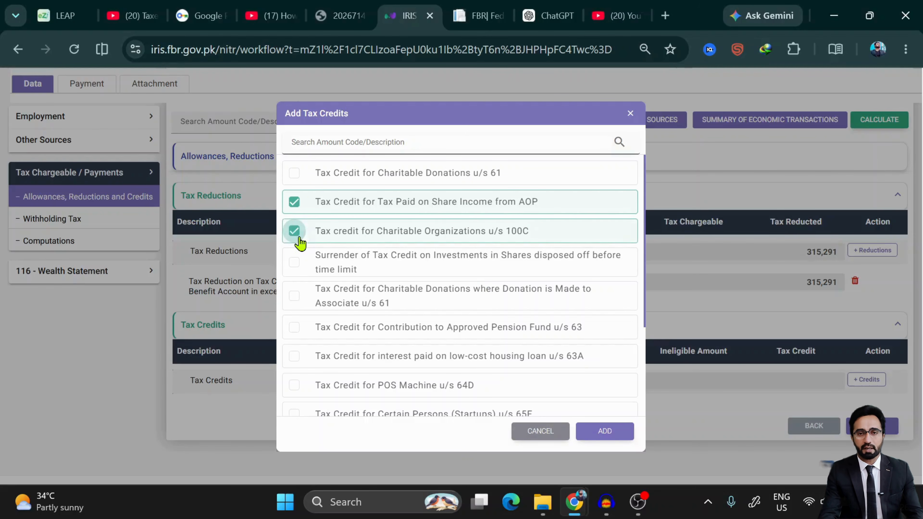
pyautogui.click(296, 175)
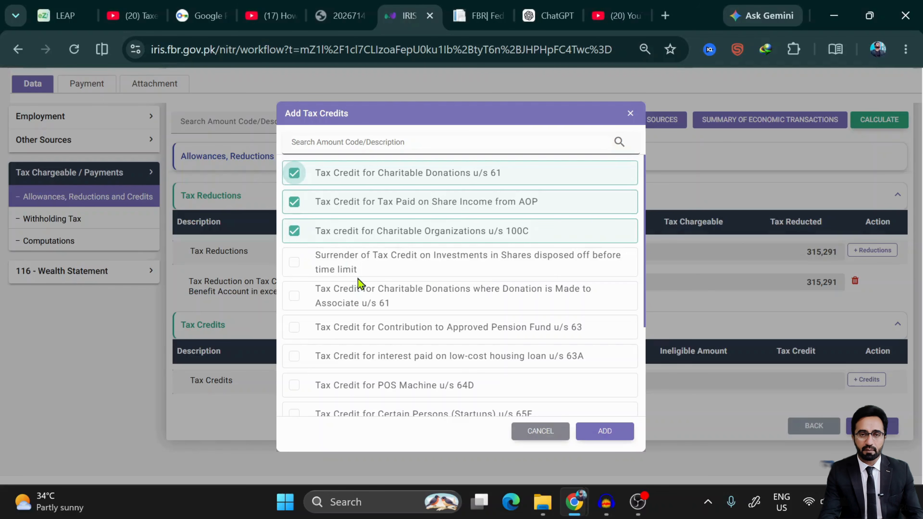
# - Scroll through the remaining credit options, leaving the share tax credit surrender item unticked
pyautogui.scroll(-1, 382, 277)
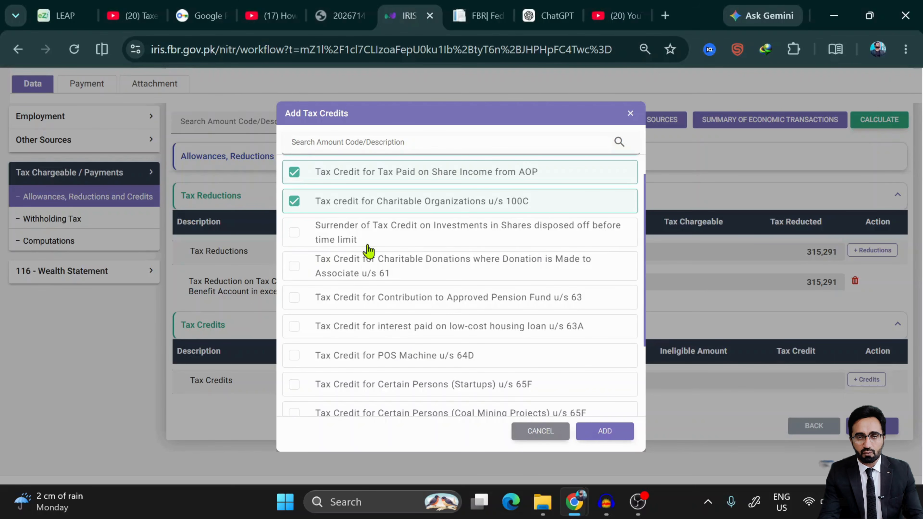
pyautogui.scroll(-1, 447, 271)
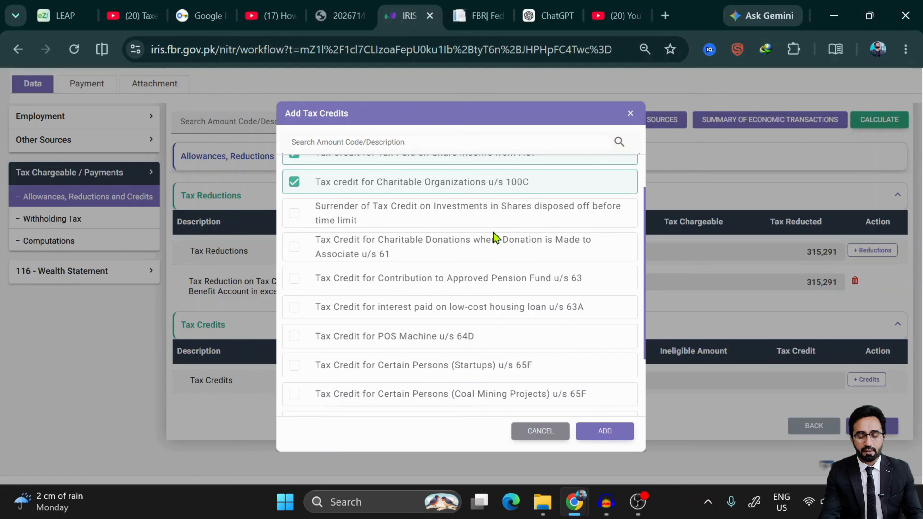
pyautogui.click(295, 214)
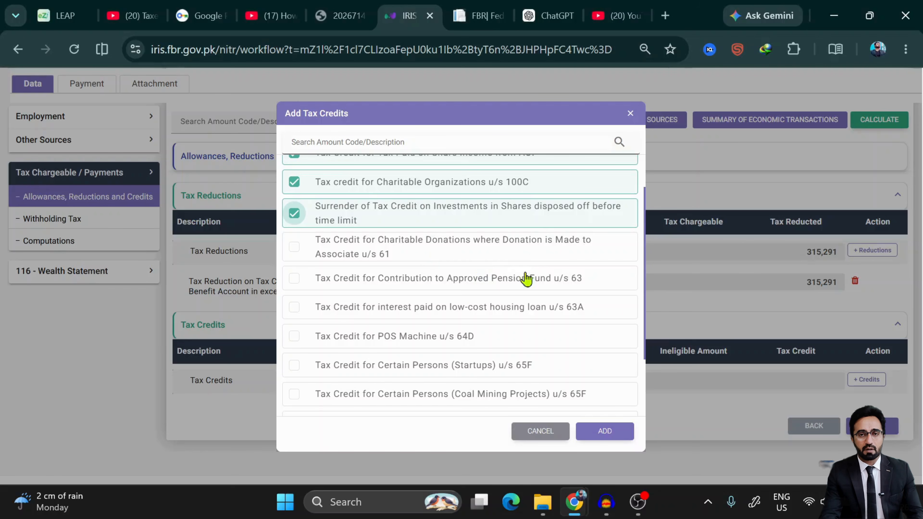
pyautogui.click(294, 213)
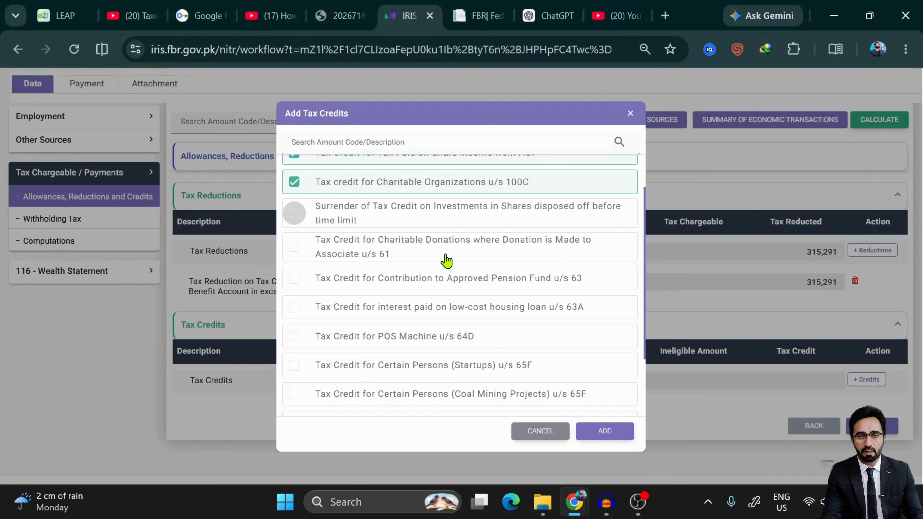
pyautogui.scroll(-1, 447, 261)
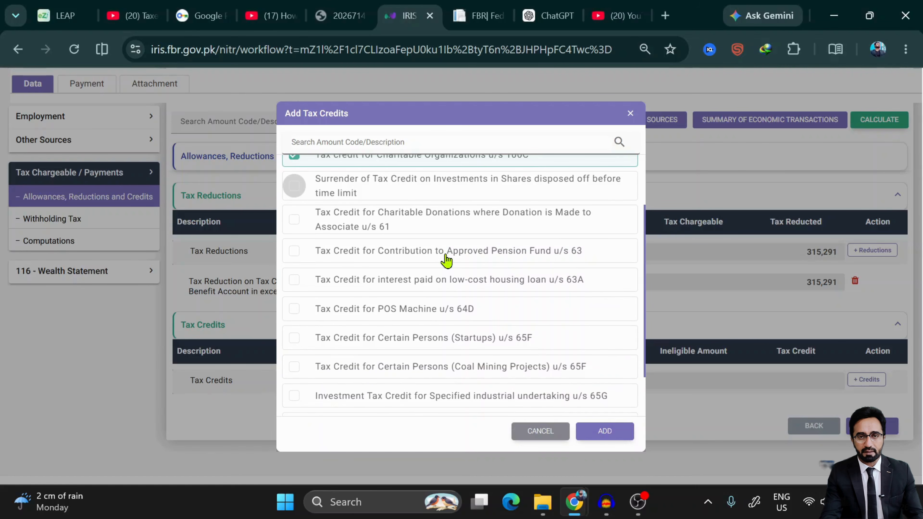
pyautogui.scroll(3, 446, 261)
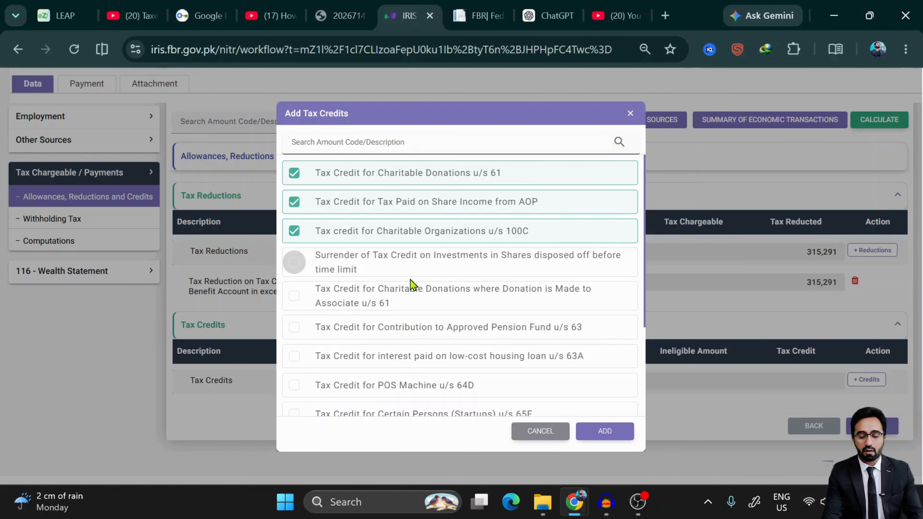
pyautogui.scroll(-2, 412, 284)
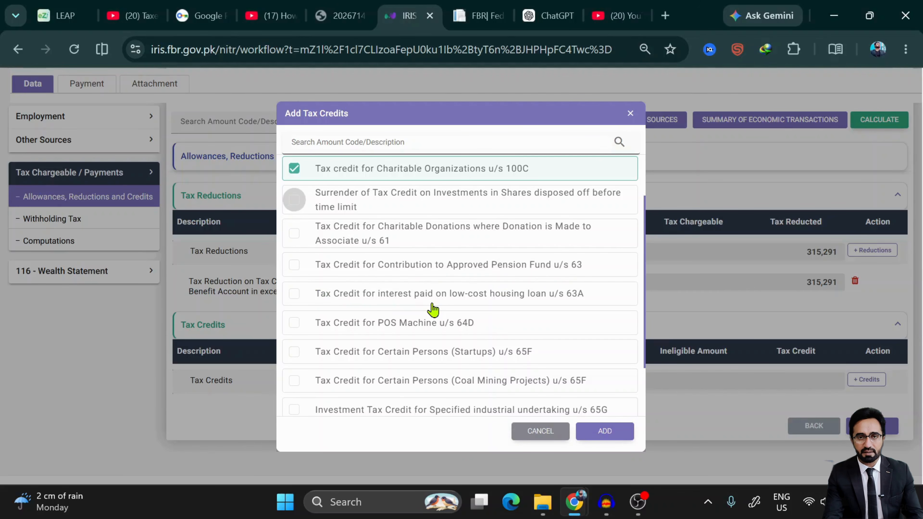
pyautogui.scroll(-1, 432, 309)
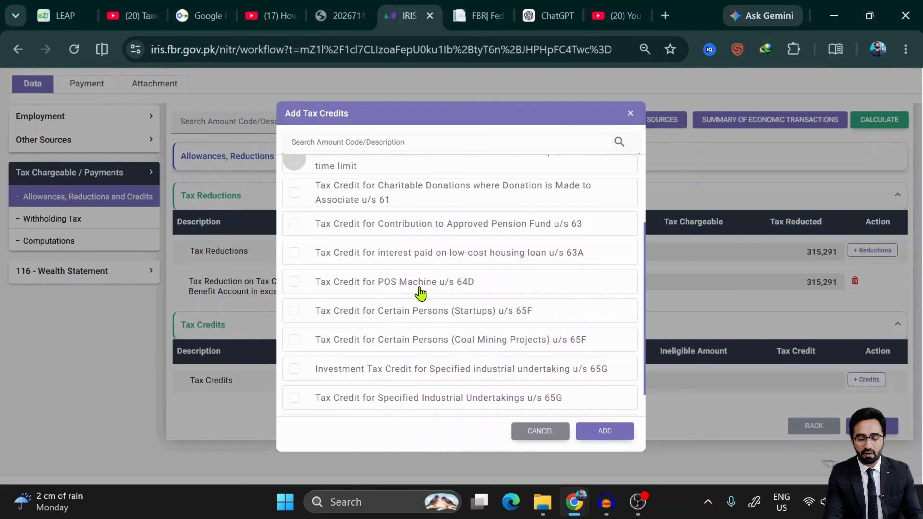
pyautogui.scroll(-1, 421, 293)
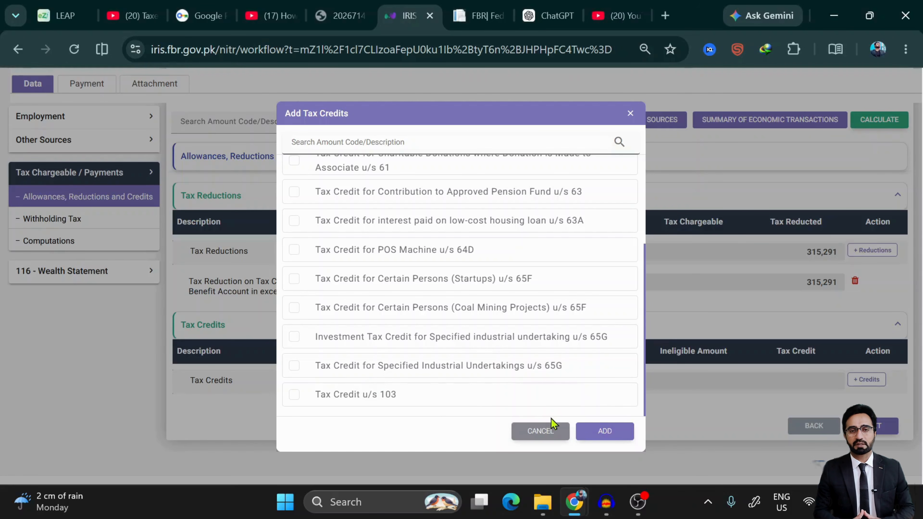
# - Add the three ticked tax credits to the return
pyautogui.click(605, 432)
pyautogui.scroll(-3, 581, 381)
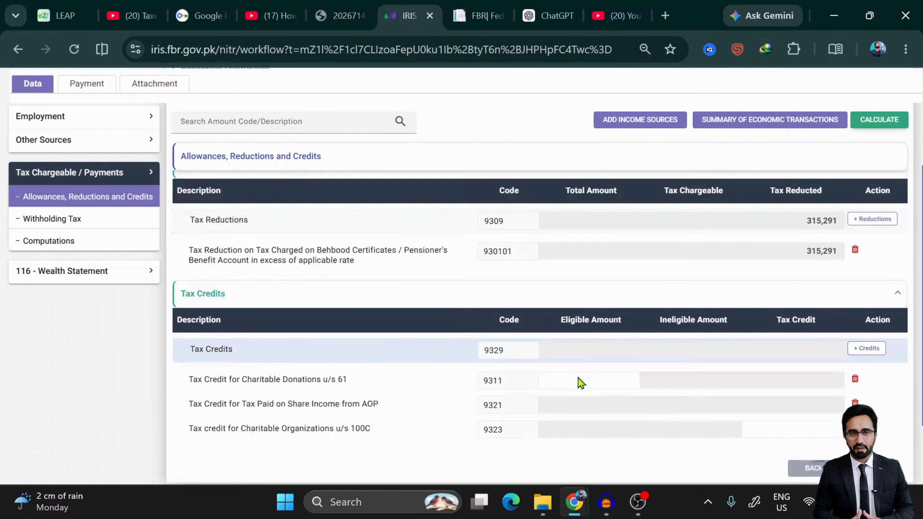
pyautogui.scroll(1, 581, 381)
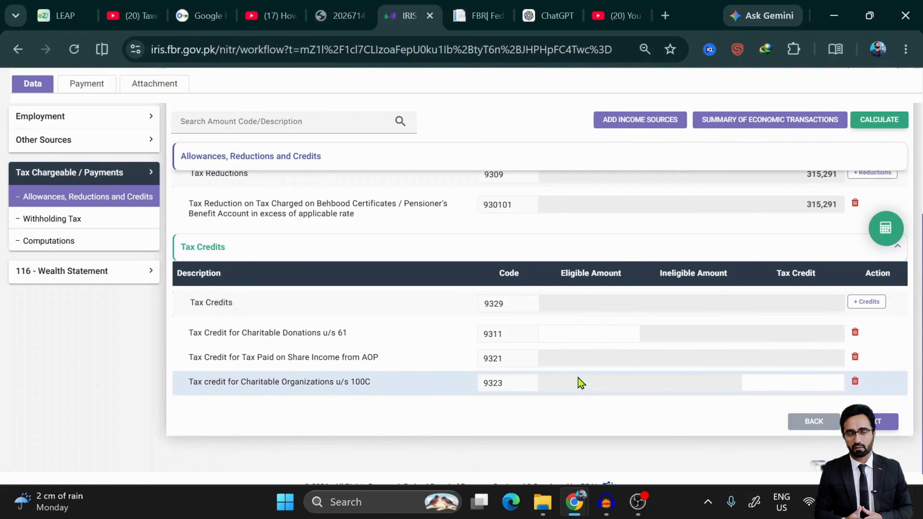
# - Give code 9323 a 150,000 tax credit, recalculate, and bring up the Withholding adjustable tax list
pyautogui.click(806, 386)
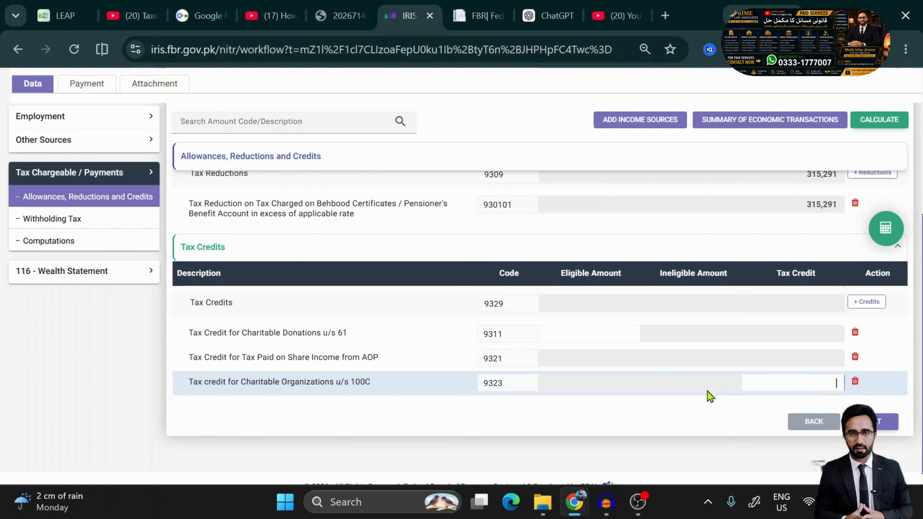
pyautogui.write('1')
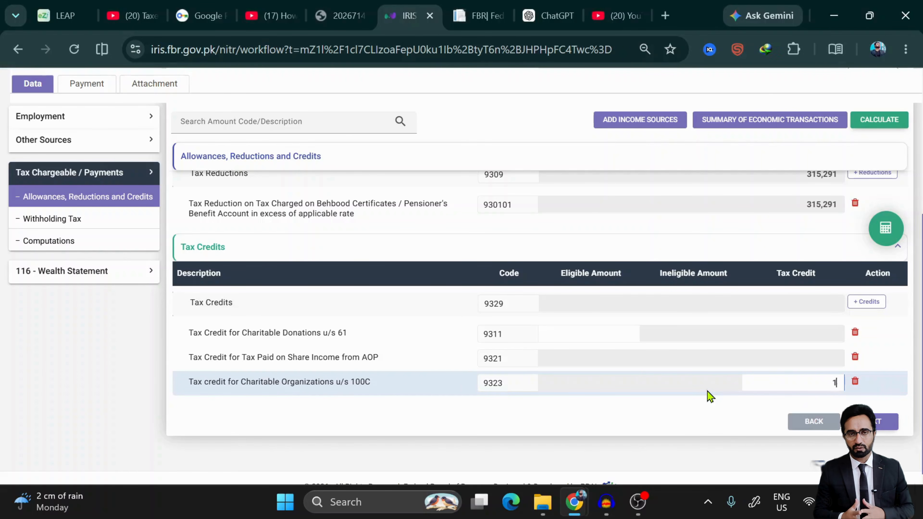
pyautogui.write('555')
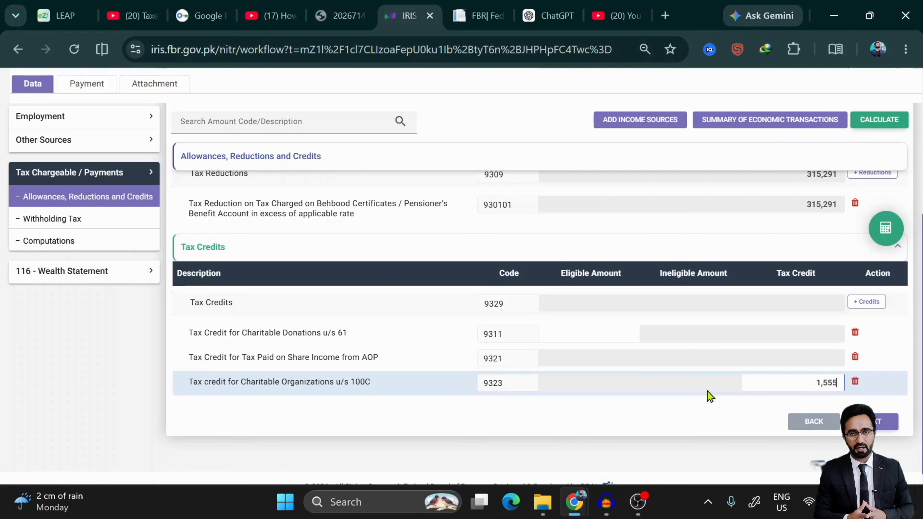
pyautogui.write('000000')
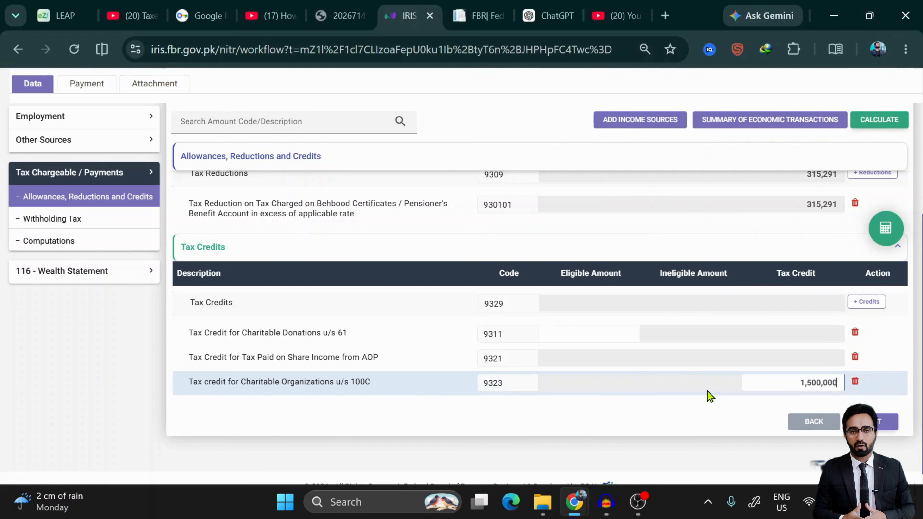
pyautogui.press('BackSpace')
pyautogui.click(885, 228)
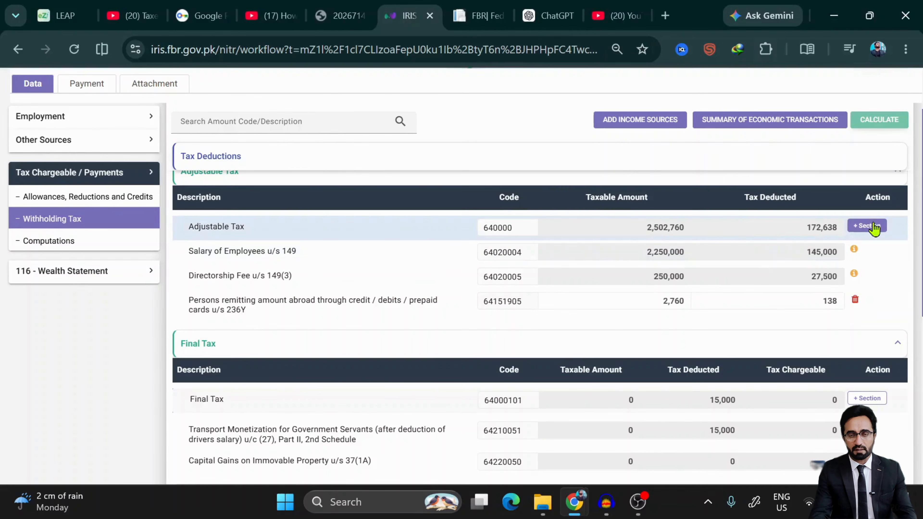
pyautogui.click(867, 225)
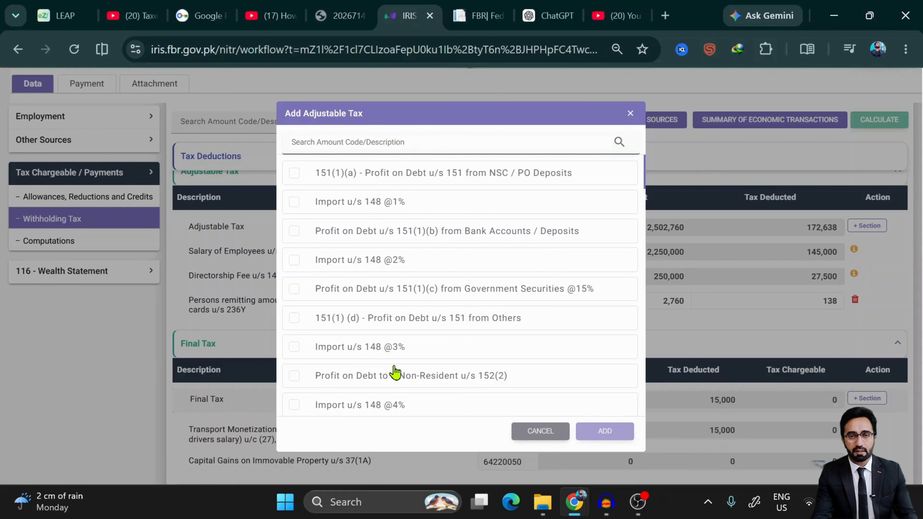
# - Add the Internet Bill u/s 236(1)(d) section (code 64150005) to the Adjustable Tax table
pyautogui.scroll(-2, 413, 319)
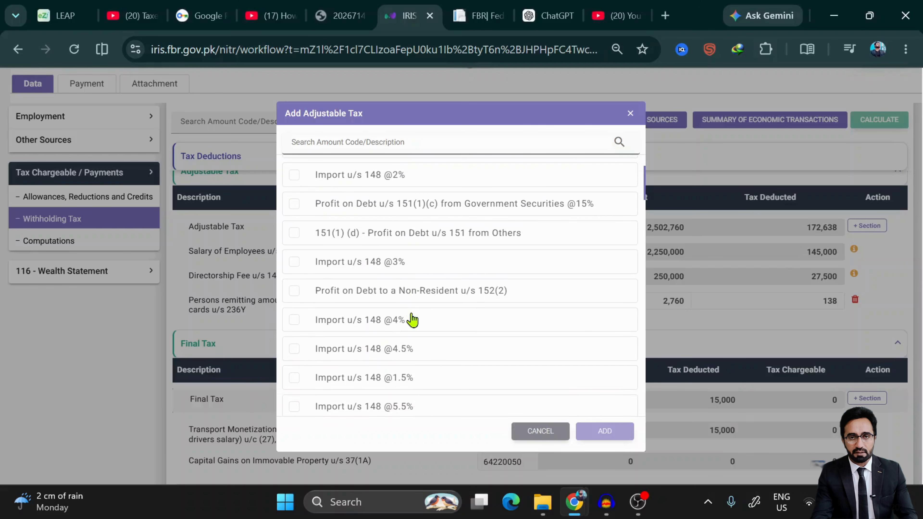
pyautogui.scroll(-2, 413, 319)
pyautogui.scroll(-5, 413, 320)
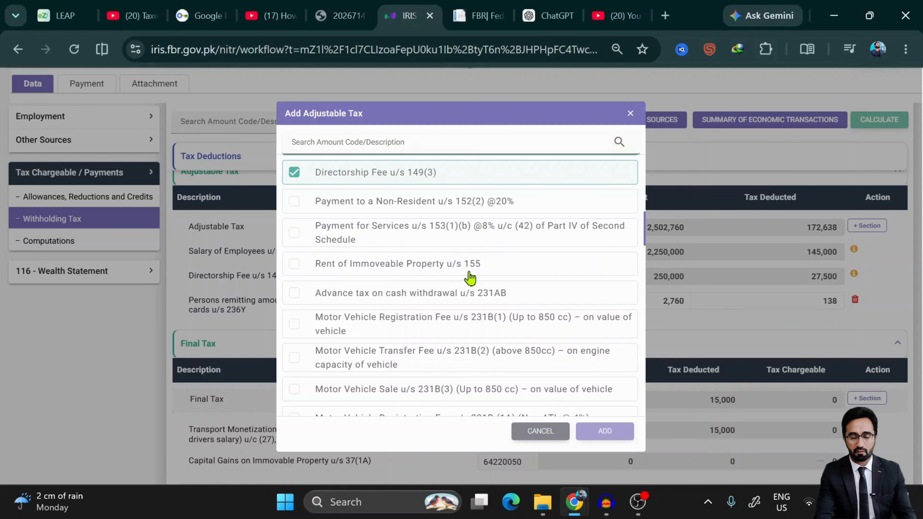
pyautogui.scroll(-2, 391, 345)
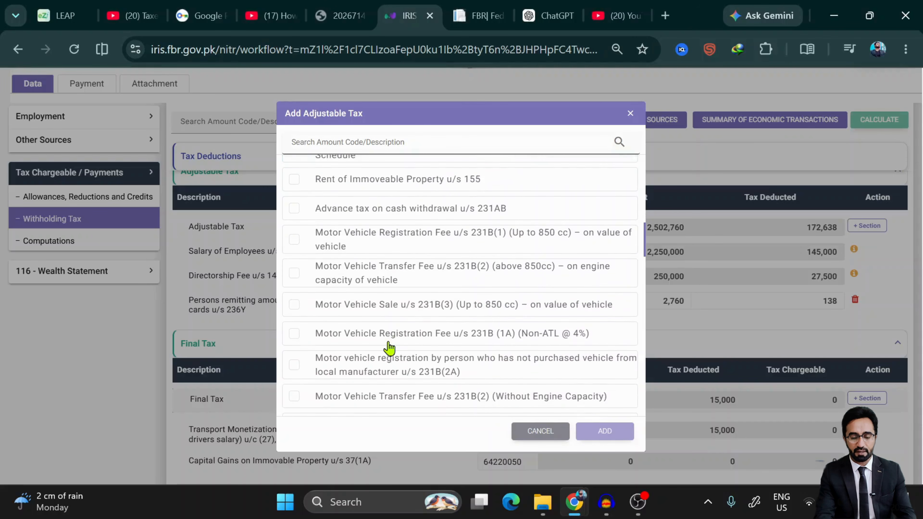
pyautogui.scroll(-1, 425, 264)
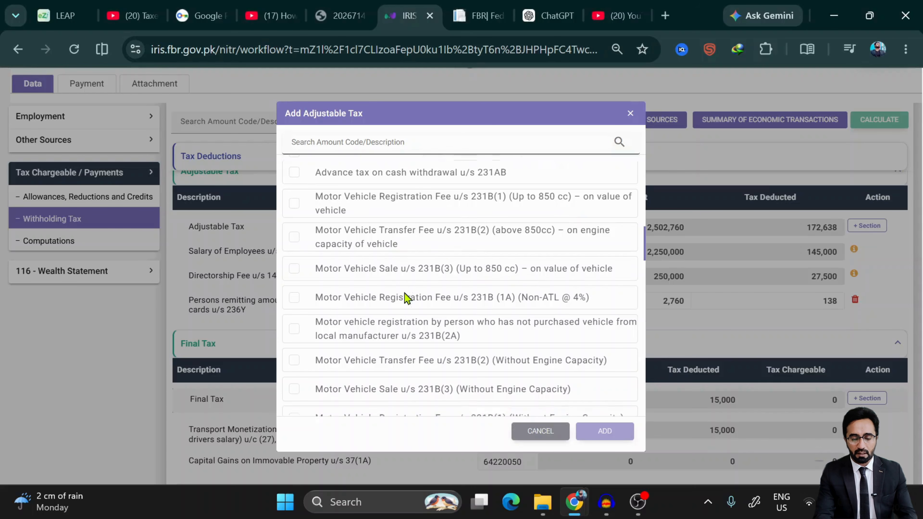
pyautogui.scroll(-5, 405, 294)
pyautogui.scroll(-8, 406, 295)
pyautogui.scroll(-15, 405, 295)
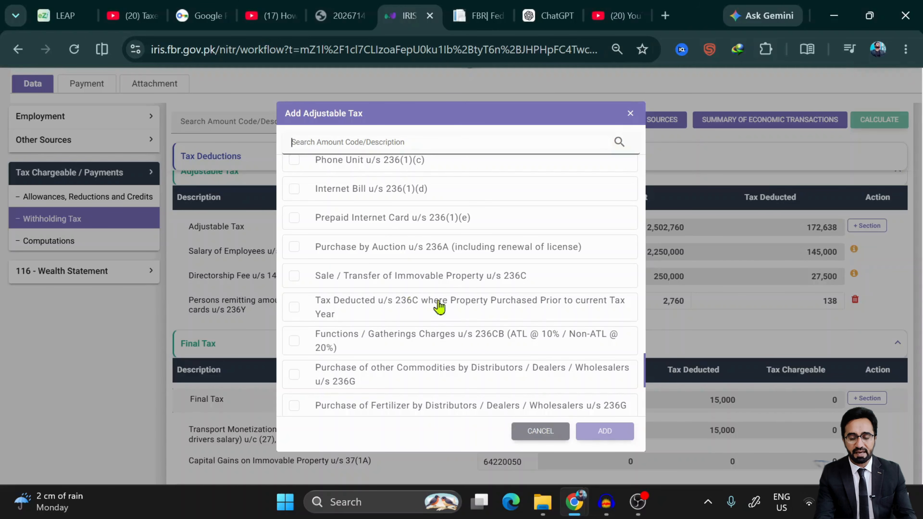
pyautogui.scroll(-5, 460, 293)
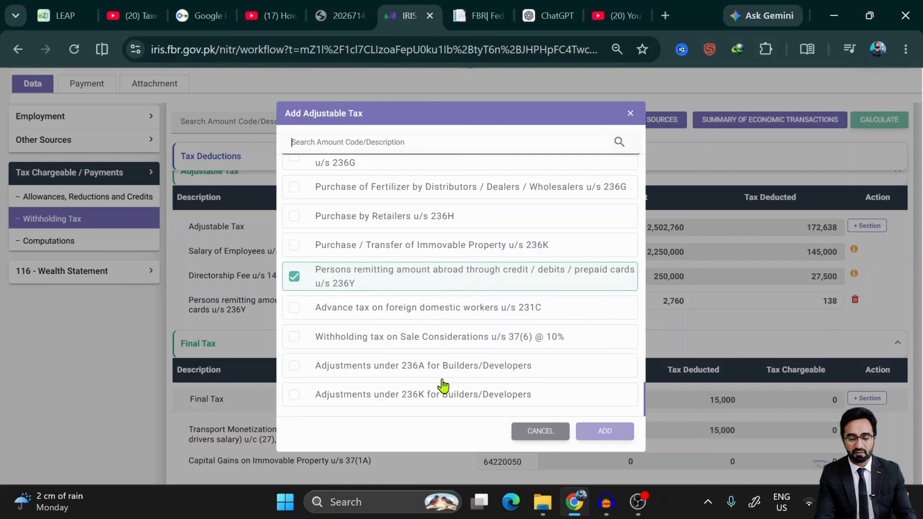
pyautogui.scroll(2, 443, 386)
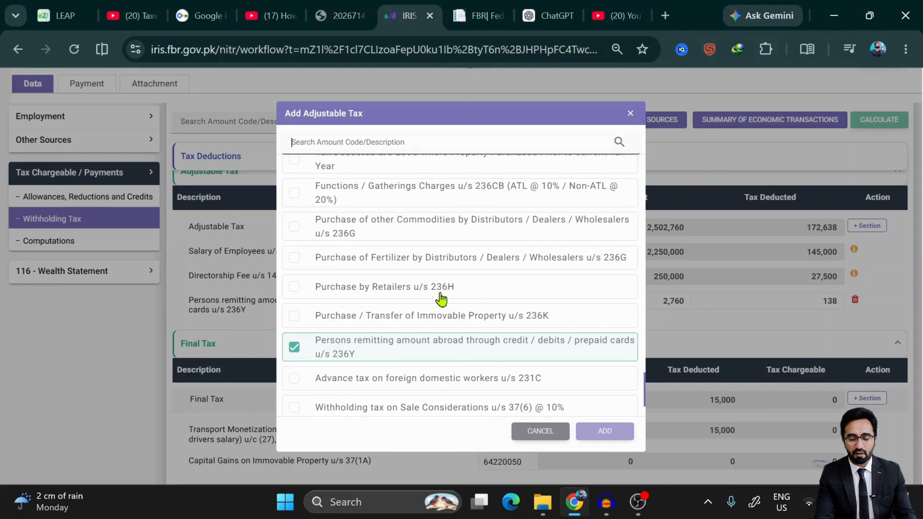
pyautogui.click(298, 318)
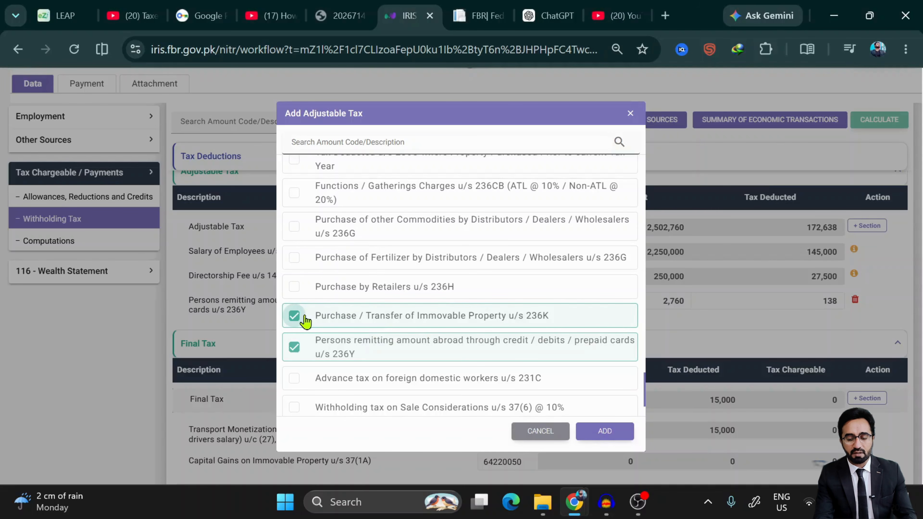
pyautogui.click(295, 317)
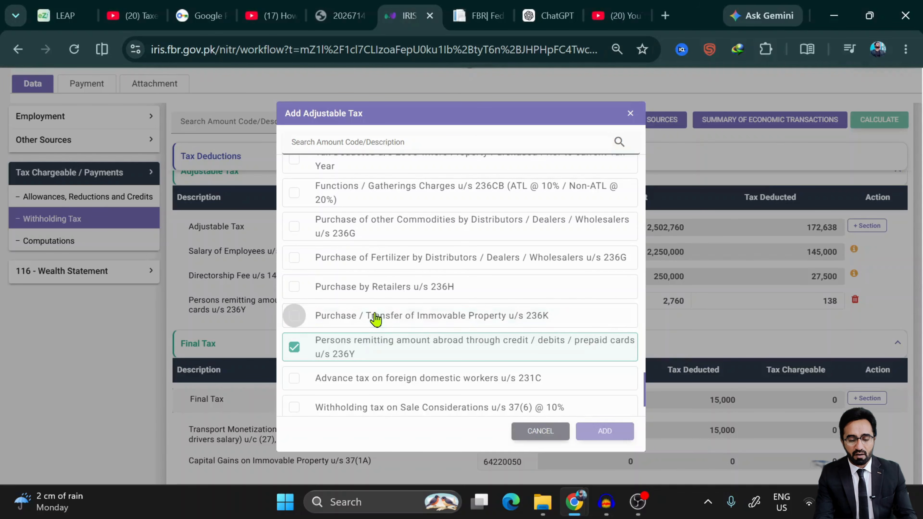
pyautogui.scroll(-2, 376, 319)
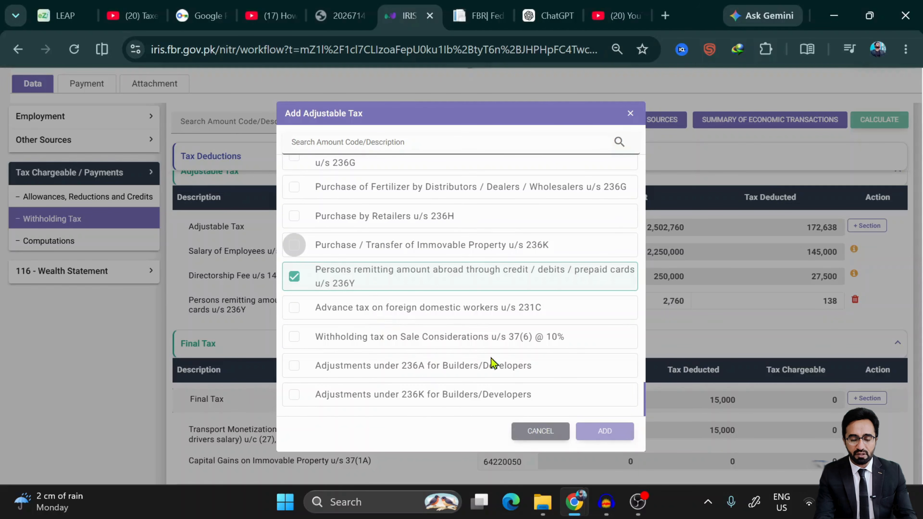
pyautogui.scroll(5, 498, 365)
pyautogui.scroll(3, 499, 366)
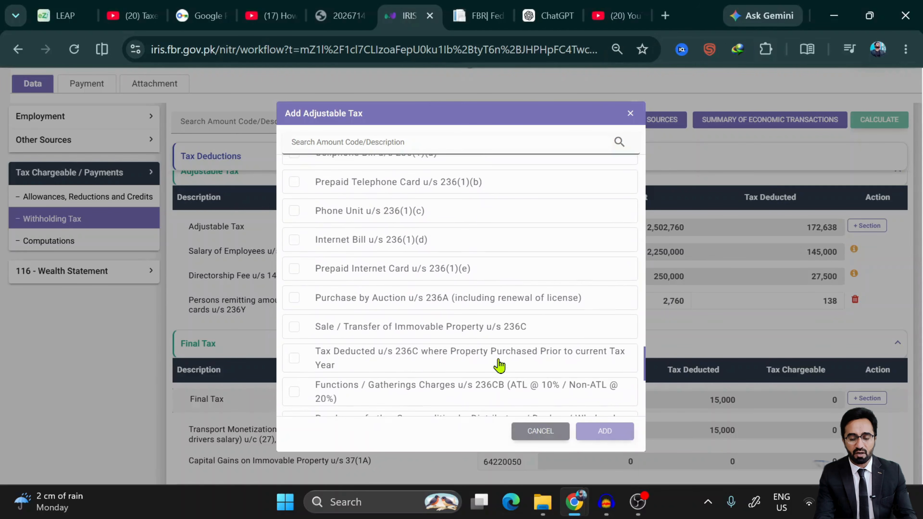
pyautogui.click(293, 241)
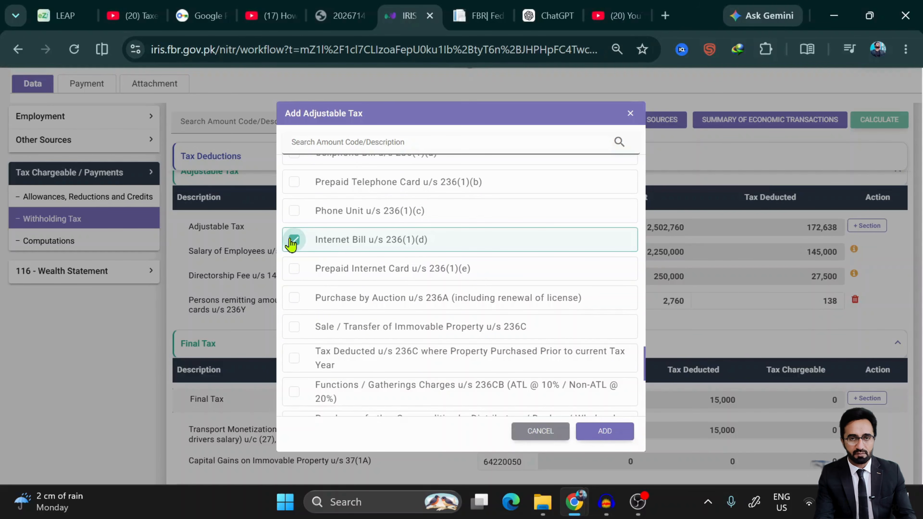
pyautogui.click(604, 432)
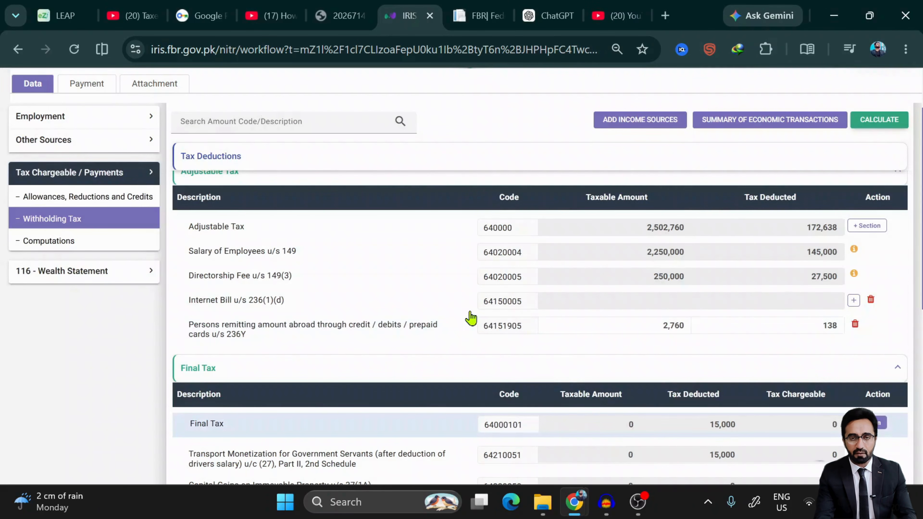
pyautogui.scroll(-5, 366, 268)
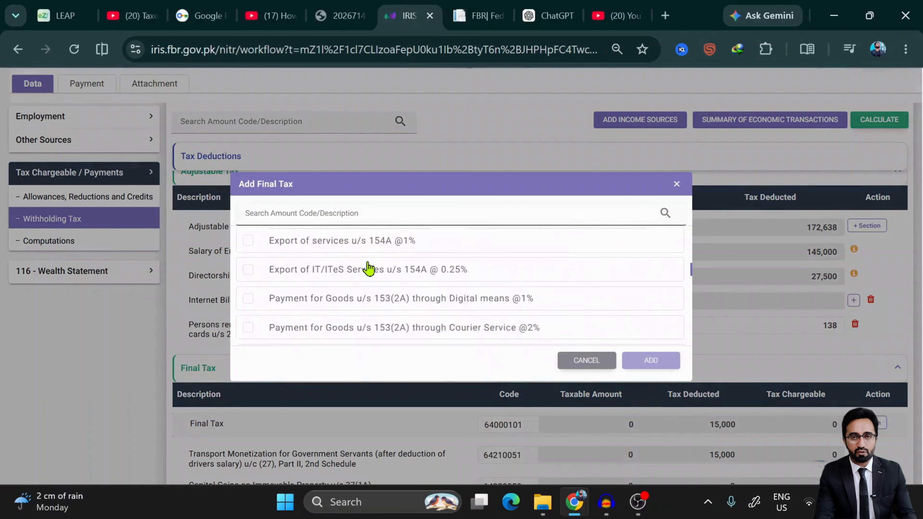
pyautogui.scroll(-10, 368, 268)
pyautogui.scroll(2, 367, 268)
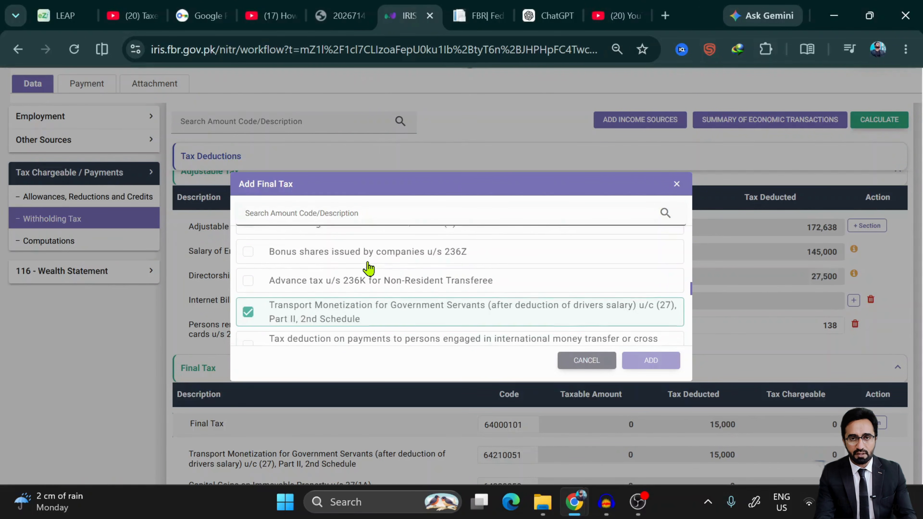
pyautogui.scroll(-10, 367, 268)
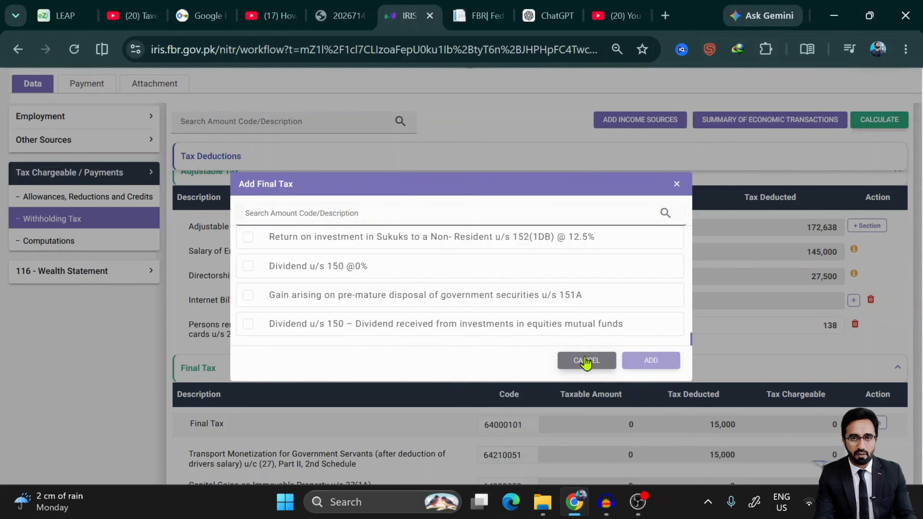
pyautogui.click(566, 360)
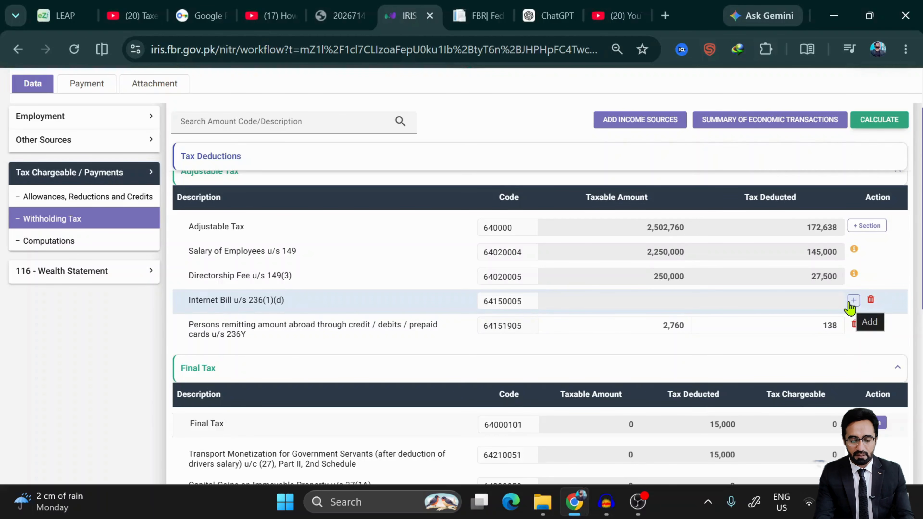
pyautogui.click(877, 229)
pyautogui.scroll(-10, 454, 313)
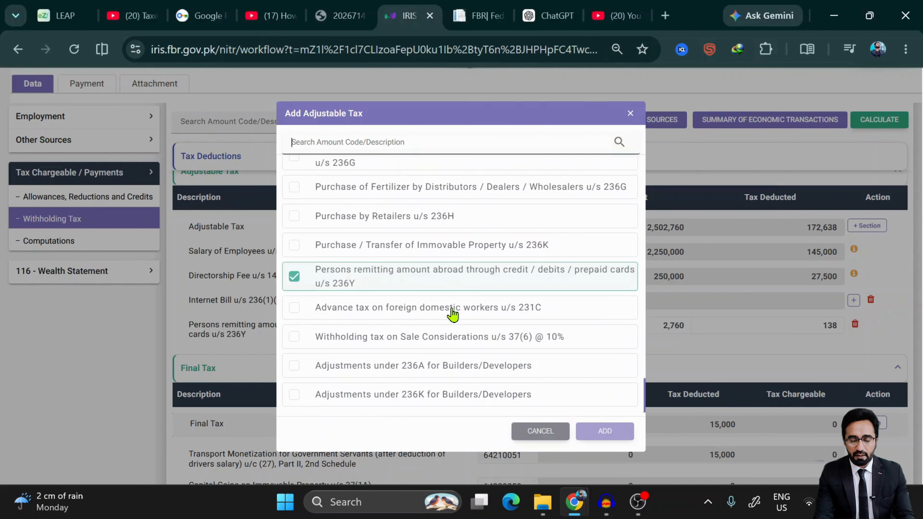
pyautogui.scroll(10, 412, 313)
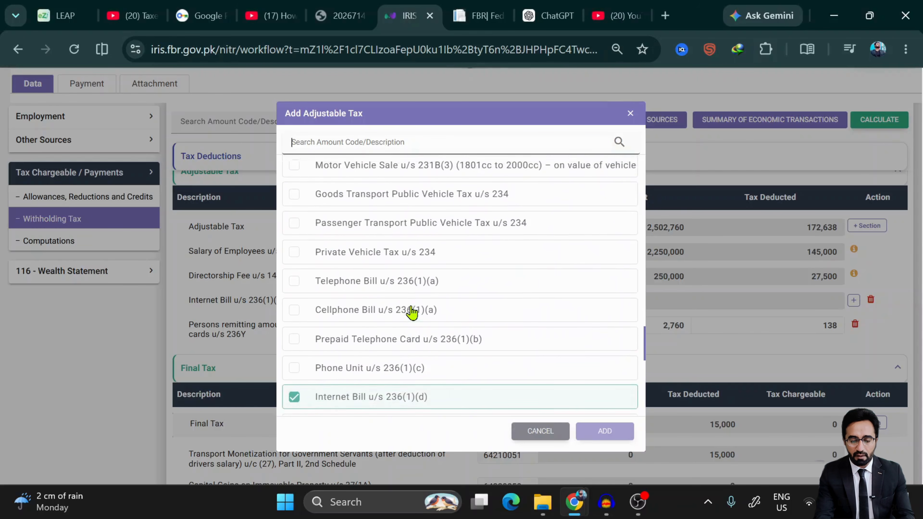
pyautogui.scroll(-4, 412, 313)
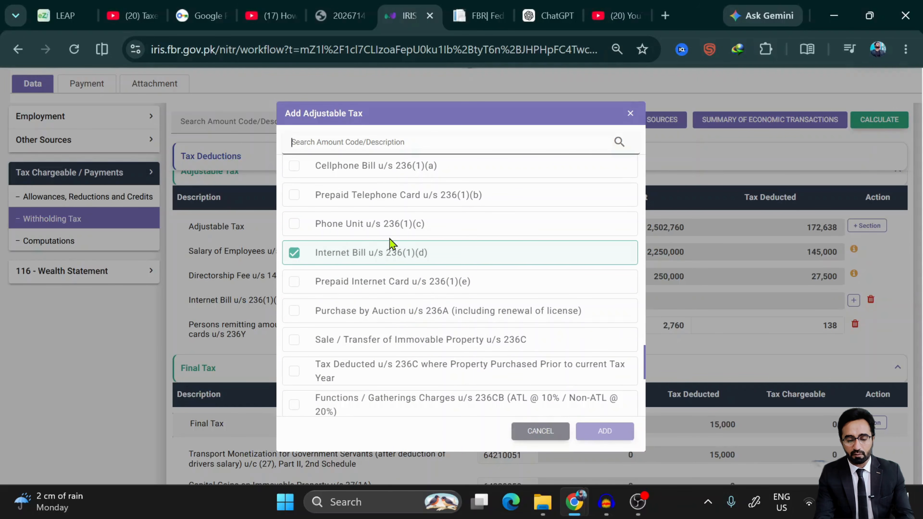
pyautogui.click(295, 226)
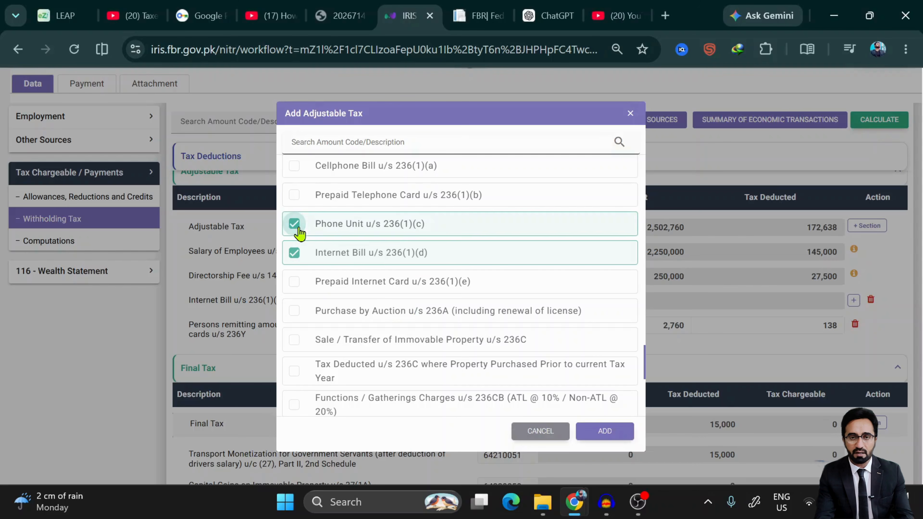
pyautogui.scroll(2, 391, 286)
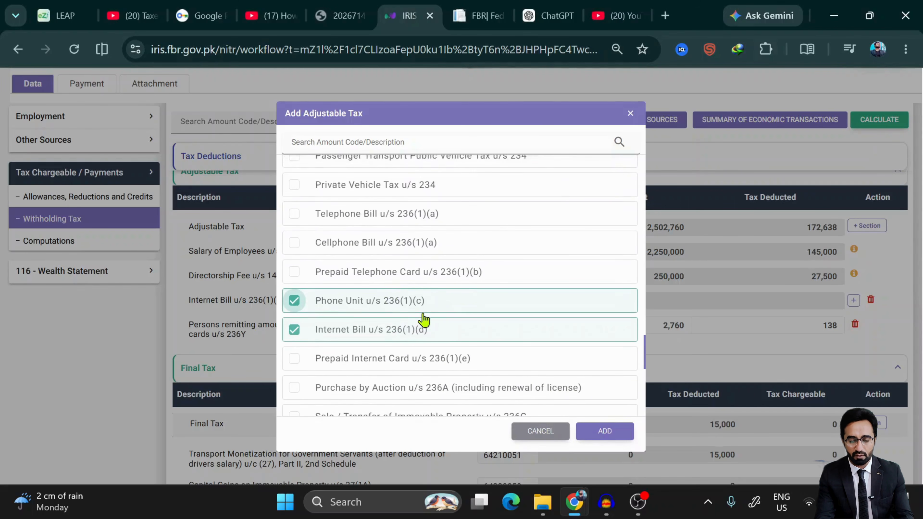
pyautogui.click(295, 273)
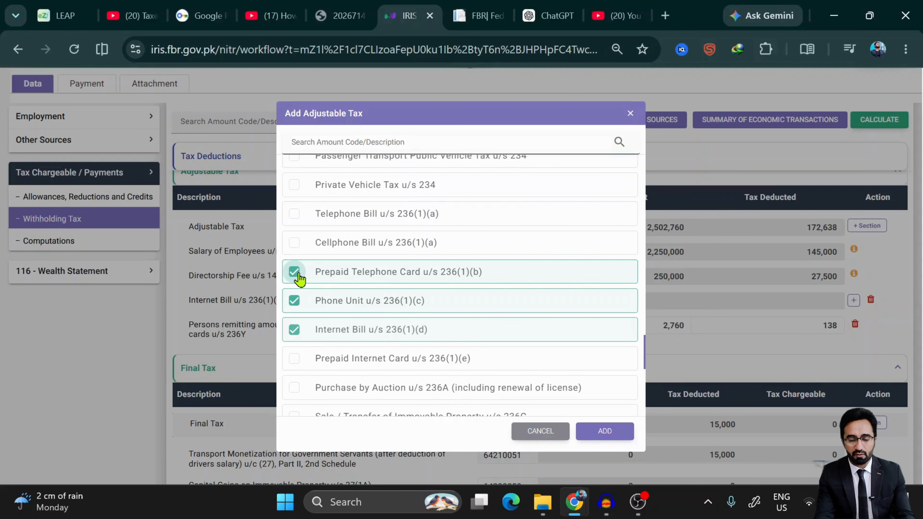
pyautogui.click(296, 241)
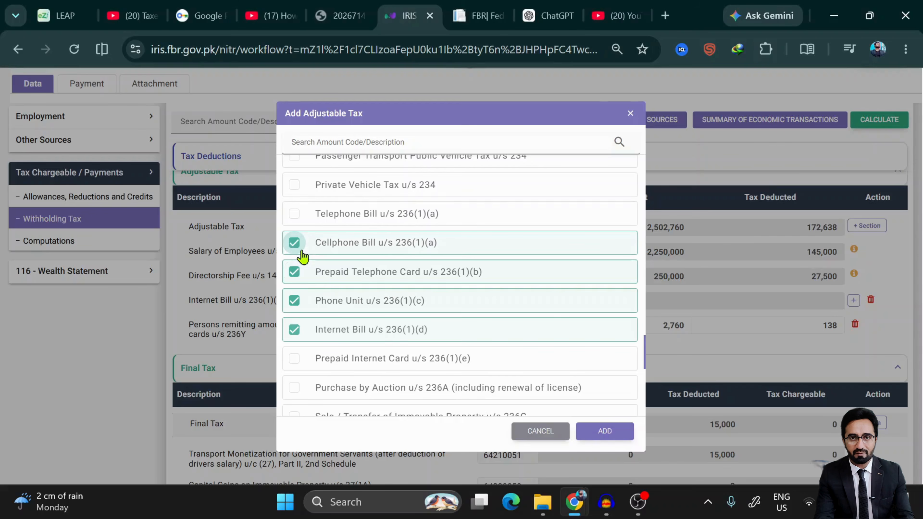
pyautogui.click(294, 213)
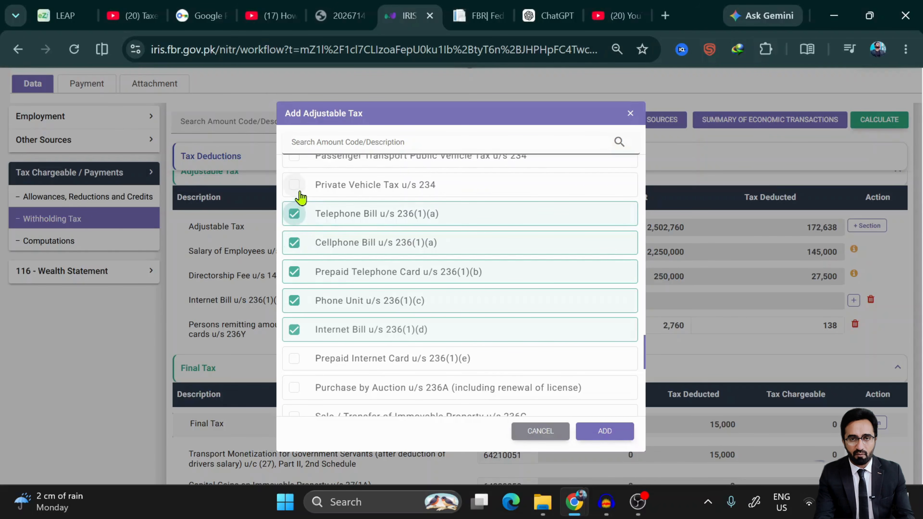
pyautogui.click(630, 432)
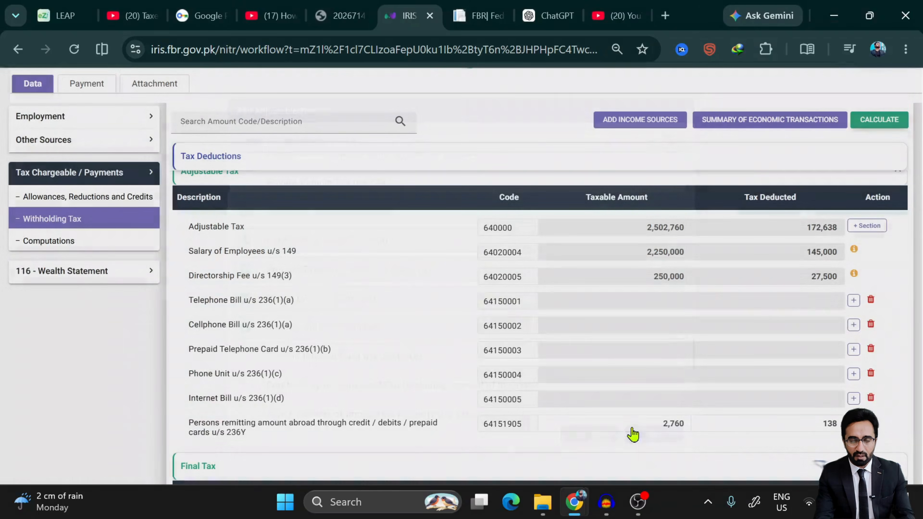
pyautogui.scroll(-2, 700, 408)
pyautogui.scroll(1, 699, 407)
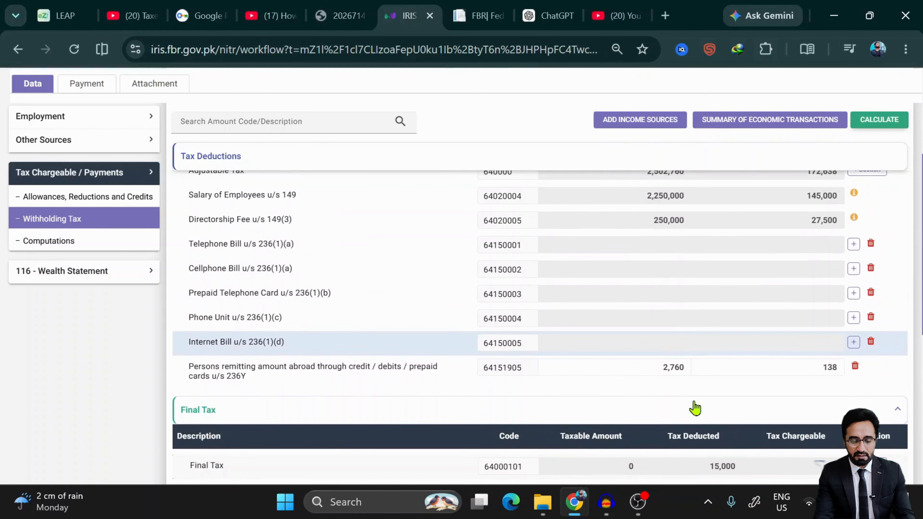
# - Add a Telephone Bill utility entry with its consumer reference number and contents '33'
pyautogui.click(853, 244)
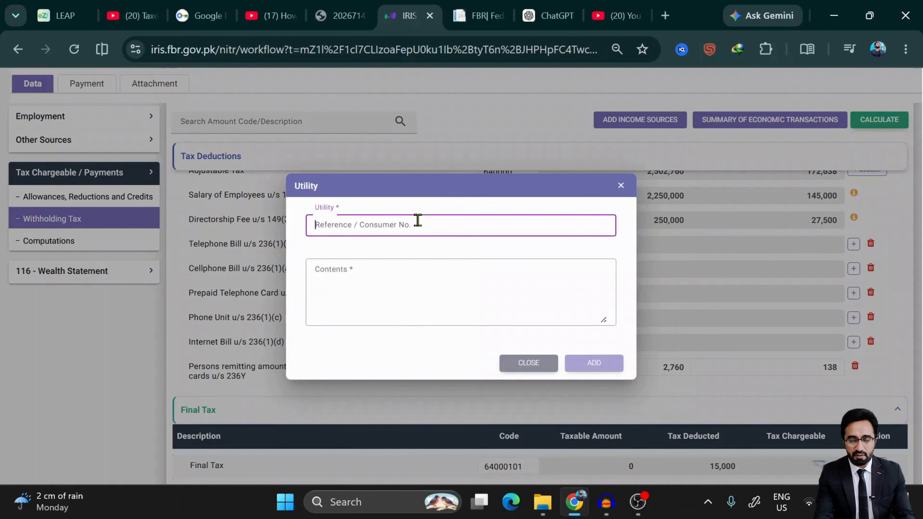
pyautogui.write('033')
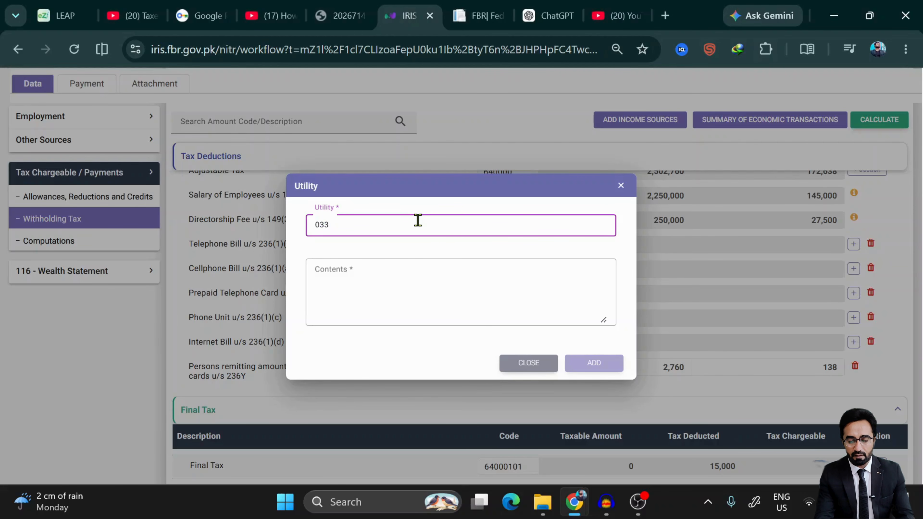
pyautogui.press('BackSpace')
pyautogui.press('BackSpace')
pyautogui.press('BackSpace')
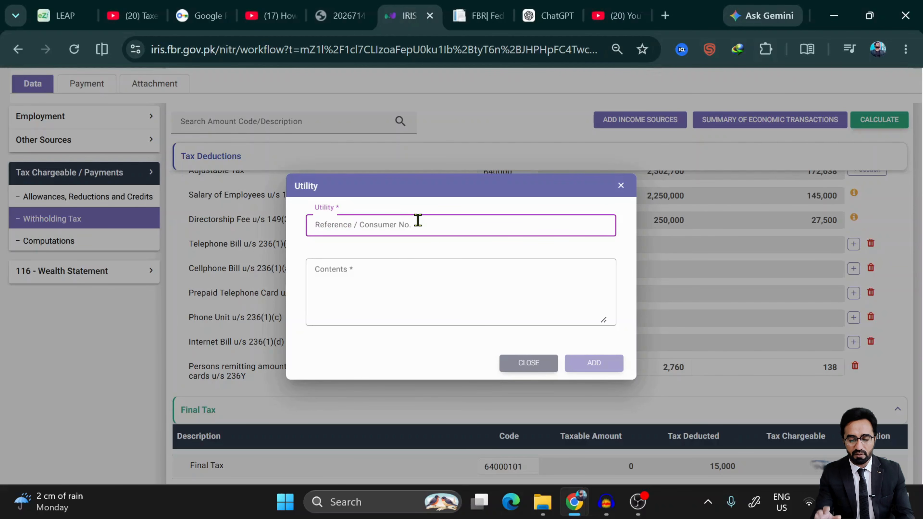
pyautogui.click(386, 283)
pyautogui.click(375, 241)
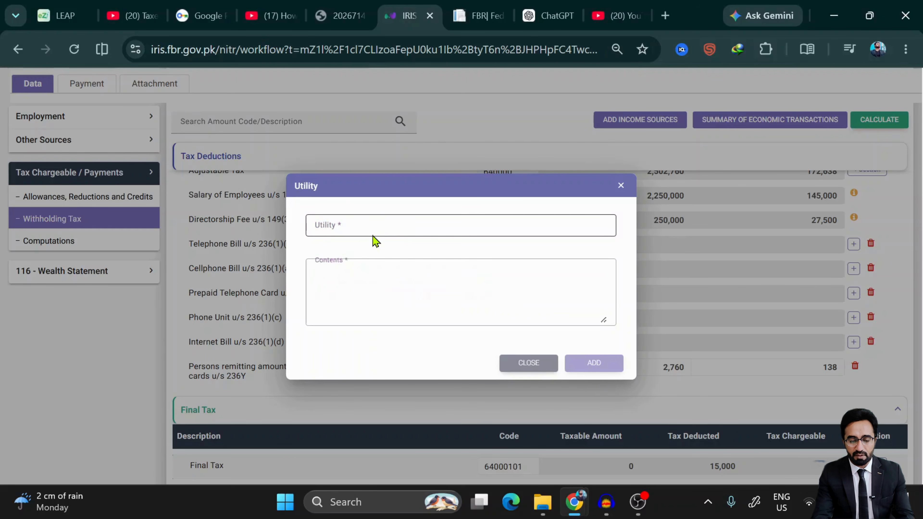
pyautogui.click(365, 231)
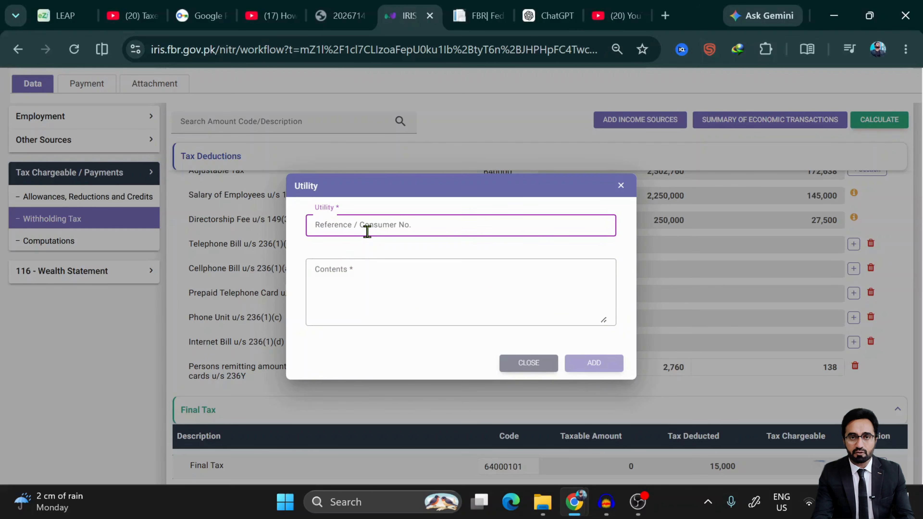
pyautogui.write('1111233')
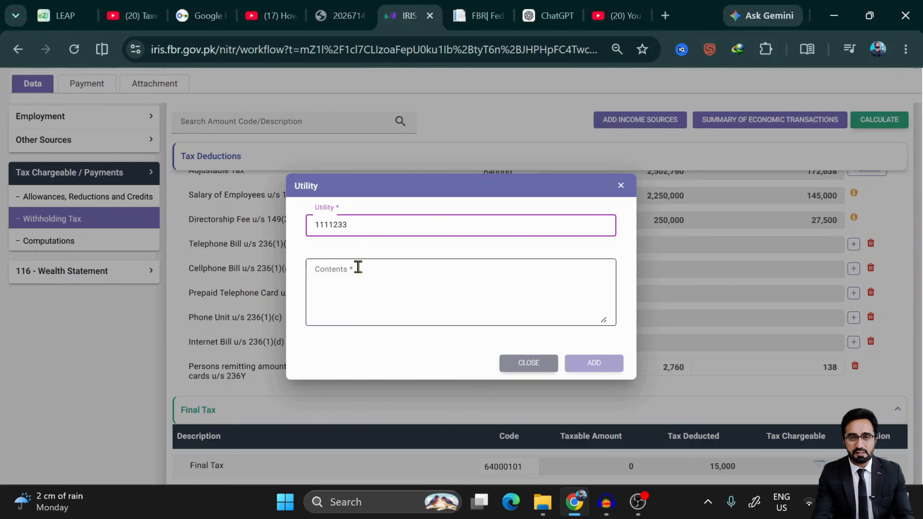
pyautogui.click(362, 291)
pyautogui.write('3333555')
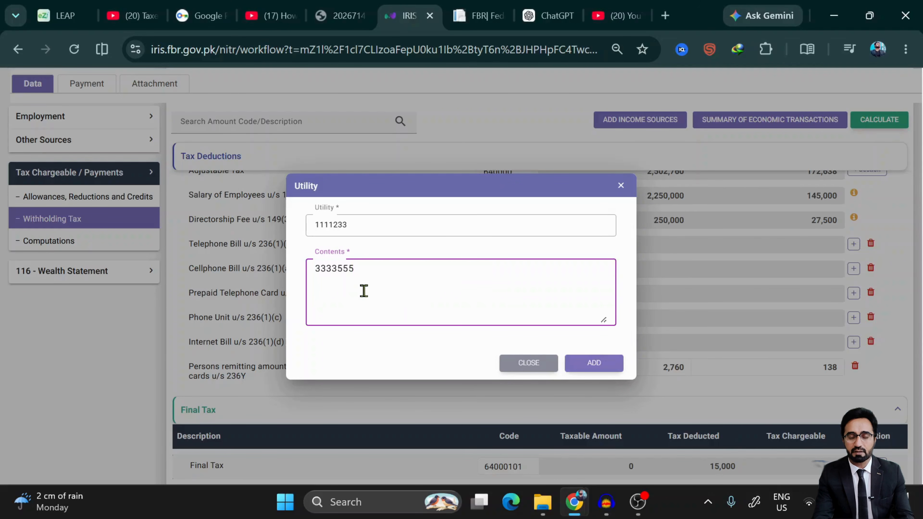
pyautogui.click(615, 363)
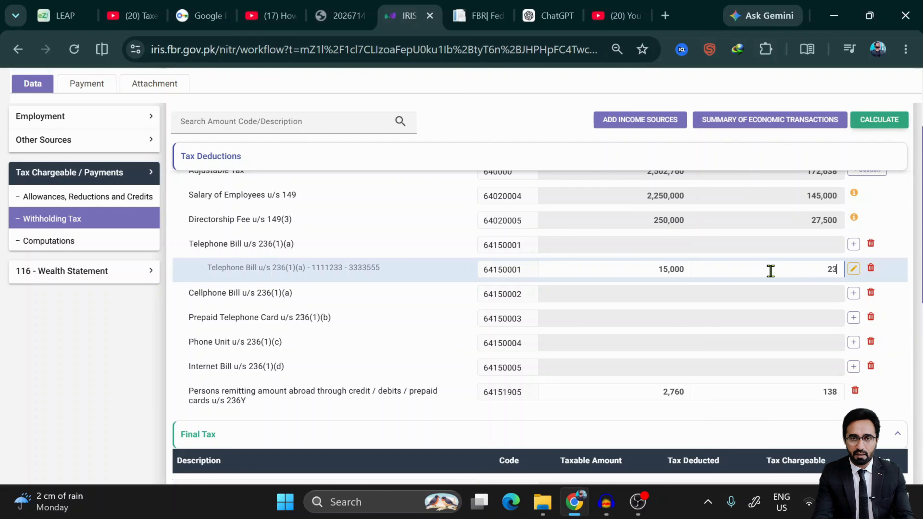
# - Recalculate the return and review the adjustable tax deducted total of 174,988
pyautogui.click(874, 125)
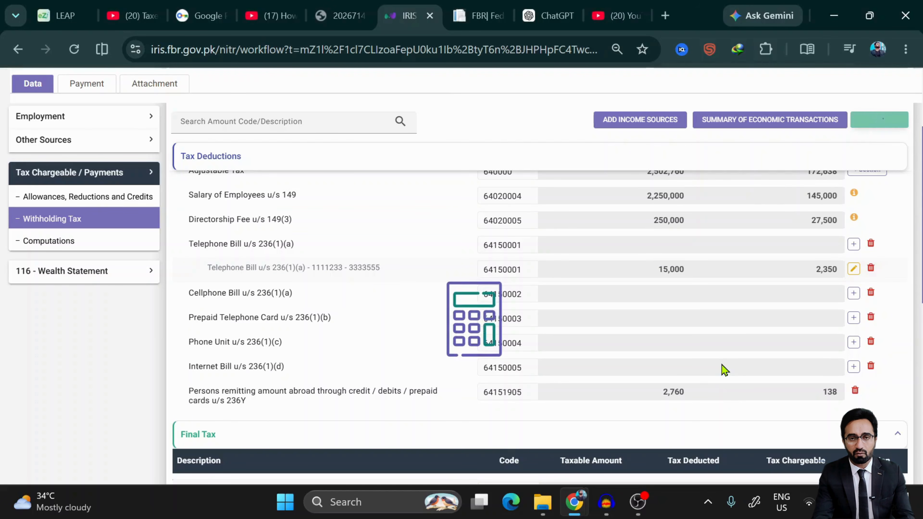
pyautogui.scroll(-3, 725, 370)
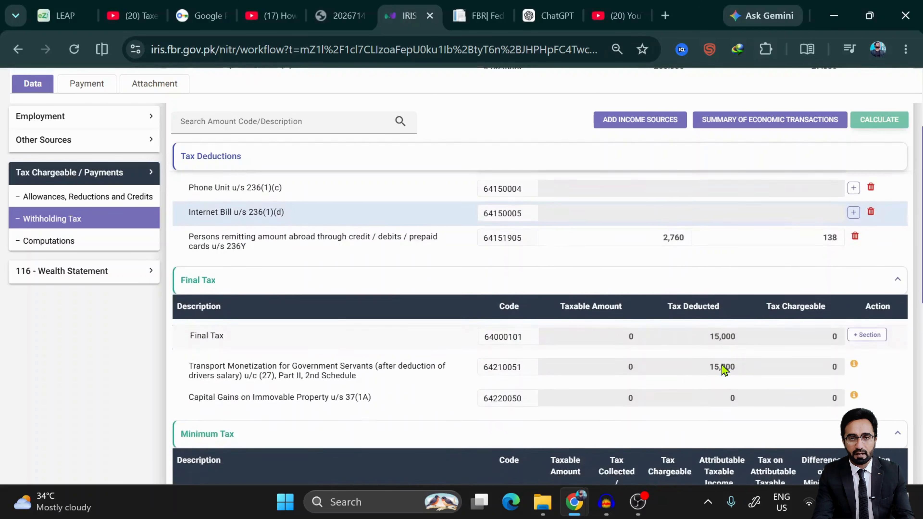
pyautogui.scroll(5, 725, 370)
pyautogui.scroll(1, 704, 128)
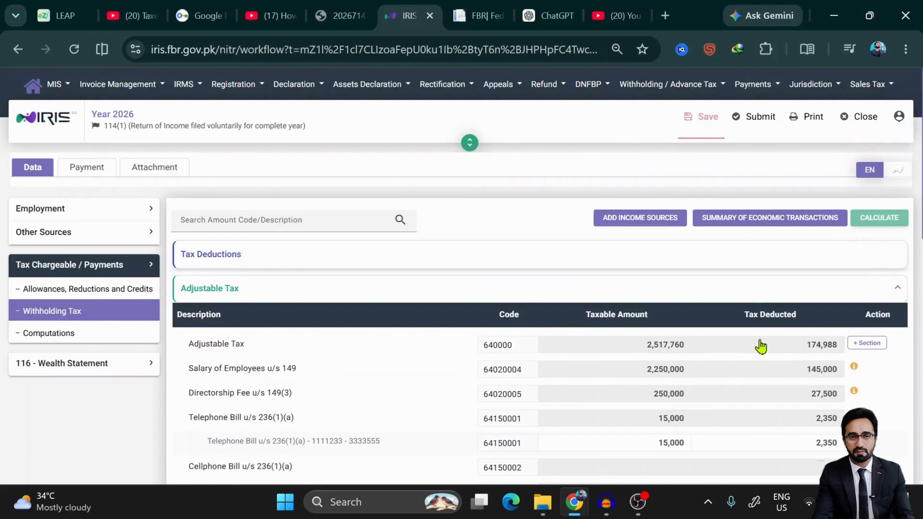
pyautogui.scroll(-6, 758, 344)
pyautogui.scroll(4, 761, 345)
pyautogui.scroll(-1, 778, 332)
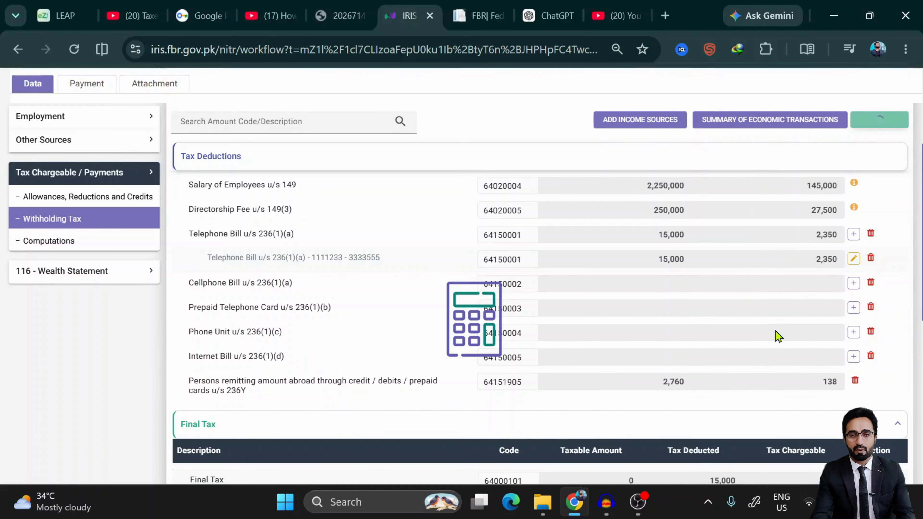
# - Dismiss the Cellphone Bill and Prepaid Telephone Card utility forms without adding anything
pyautogui.click(854, 283)
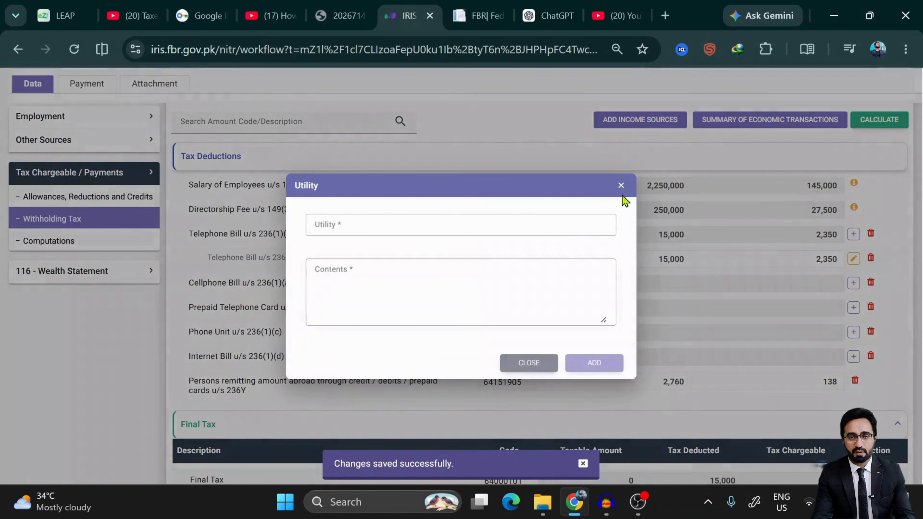
pyautogui.click(412, 227)
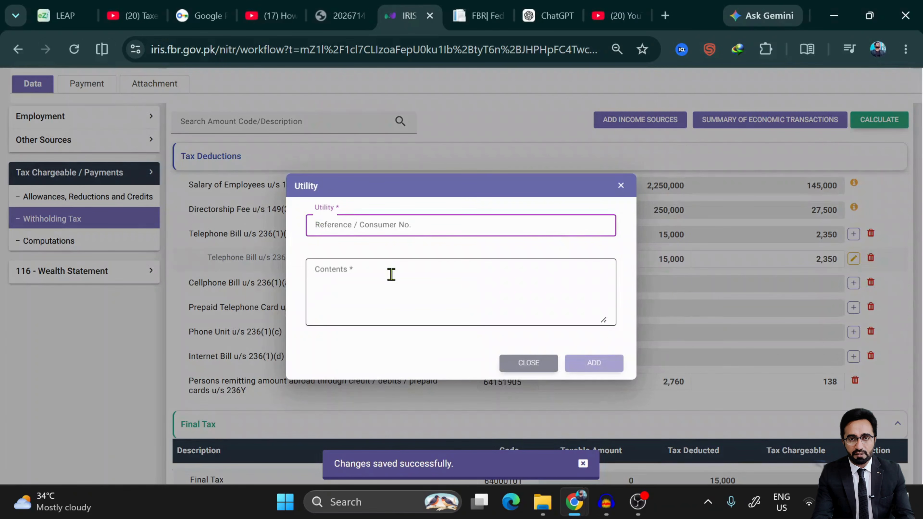
pyautogui.click(529, 363)
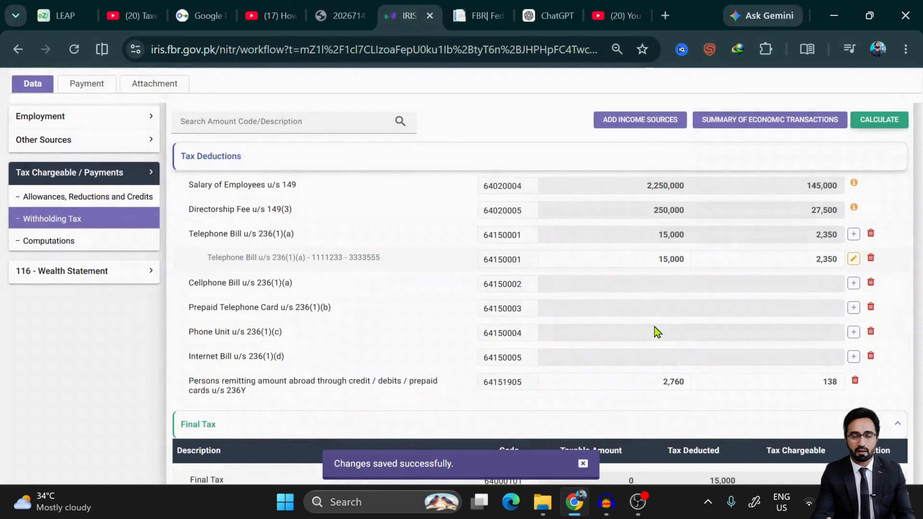
pyautogui.click(853, 315)
pyautogui.click(529, 363)
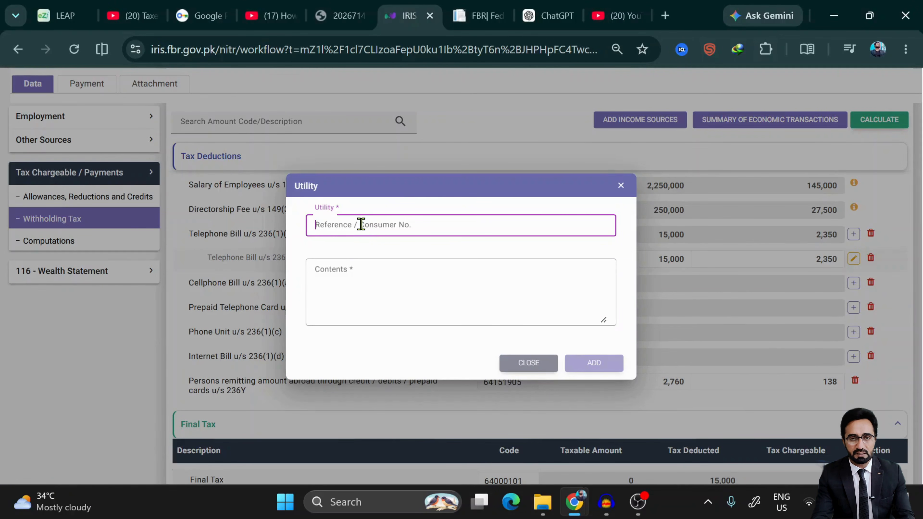
# - Add the Internet Bill utility entry with its consumer number and contents '4564vui'
pyautogui.write('2223455654d')
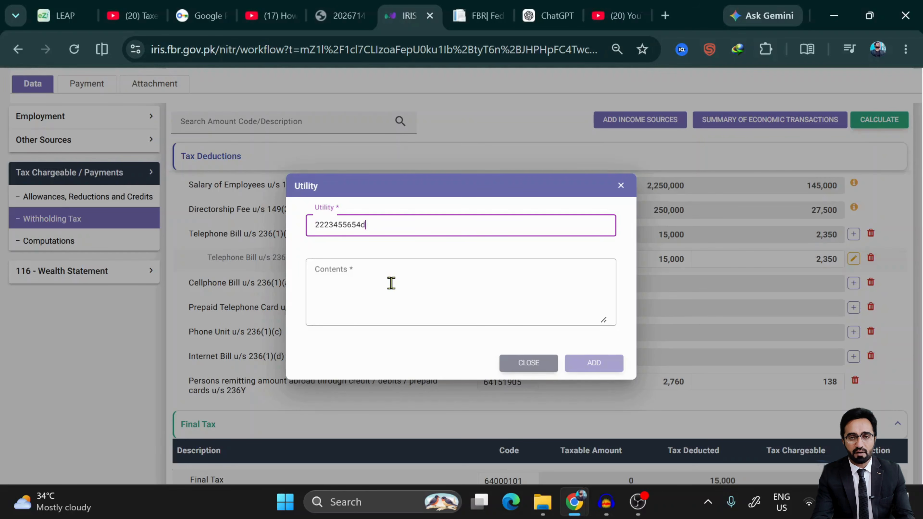
pyautogui.click(393, 294)
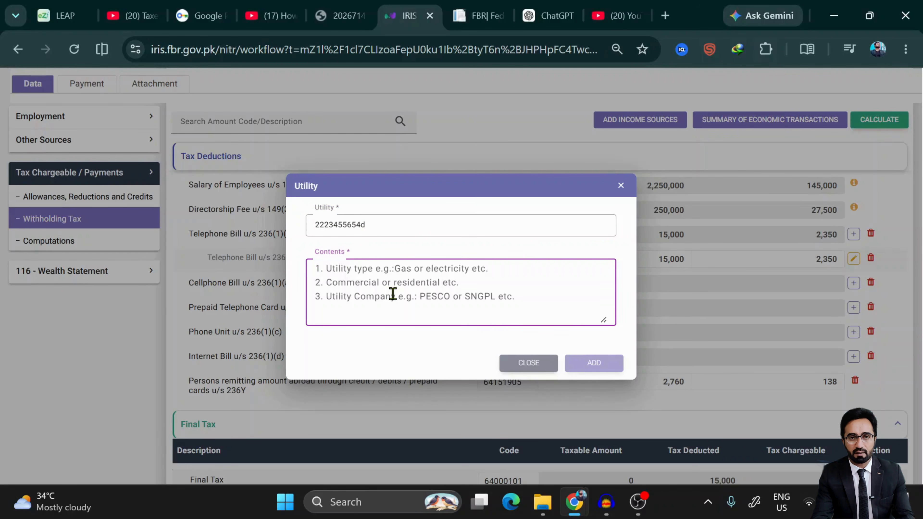
pyautogui.write('45')
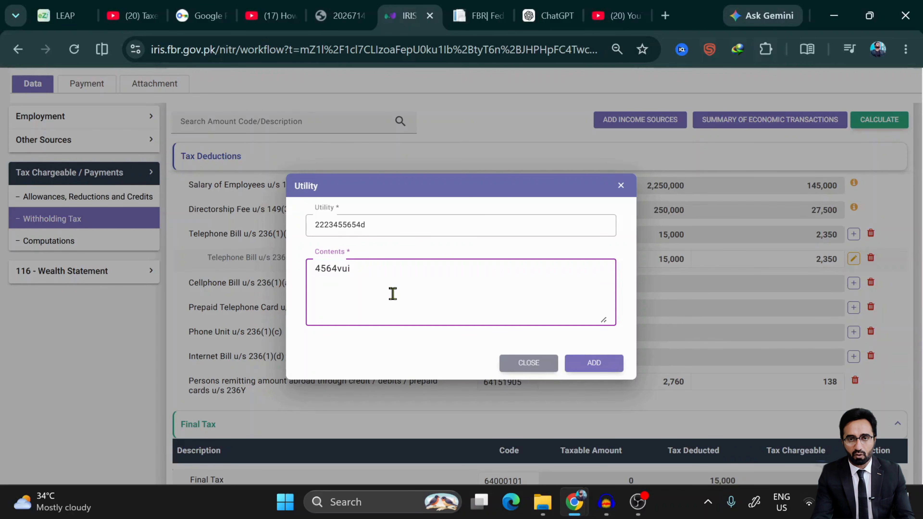
pyautogui.write('64vui')
pyautogui.click(598, 369)
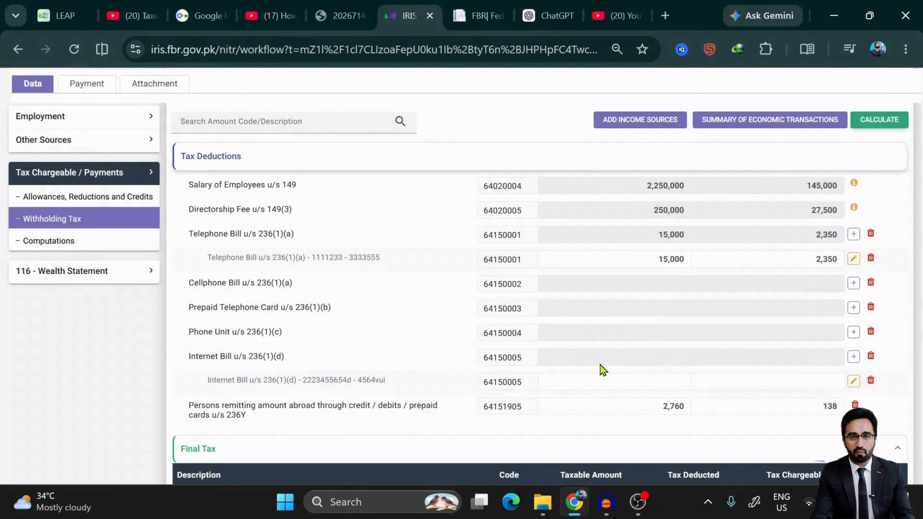
# - Enter 60,000 taxable and 10,000 tax deducted for the Internet Bill entry, then recalculate totals
pyautogui.scroll(-3, 722, 355)
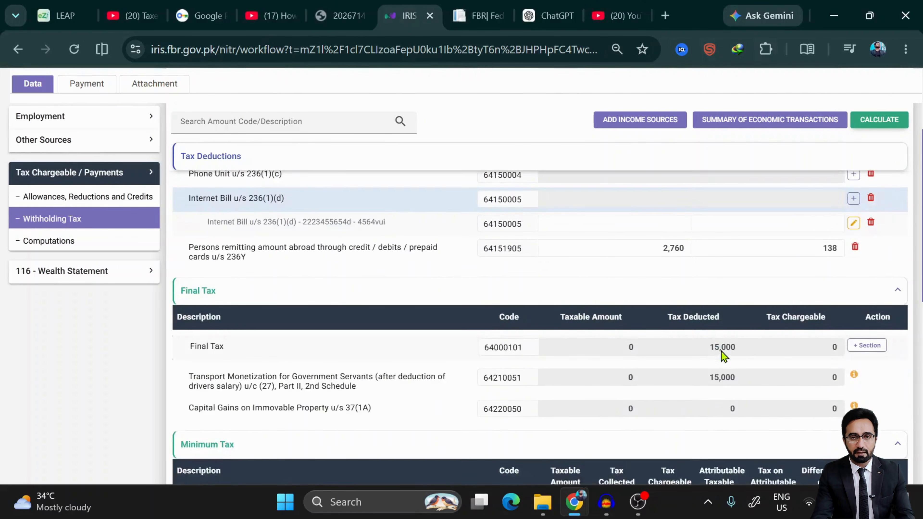
pyautogui.scroll(2, 722, 354)
pyautogui.click(657, 287)
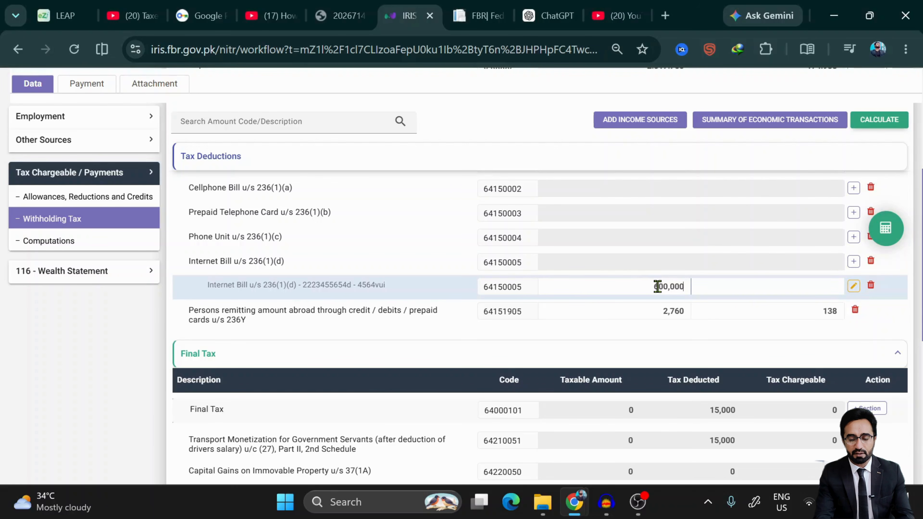
pyautogui.press('Delete')
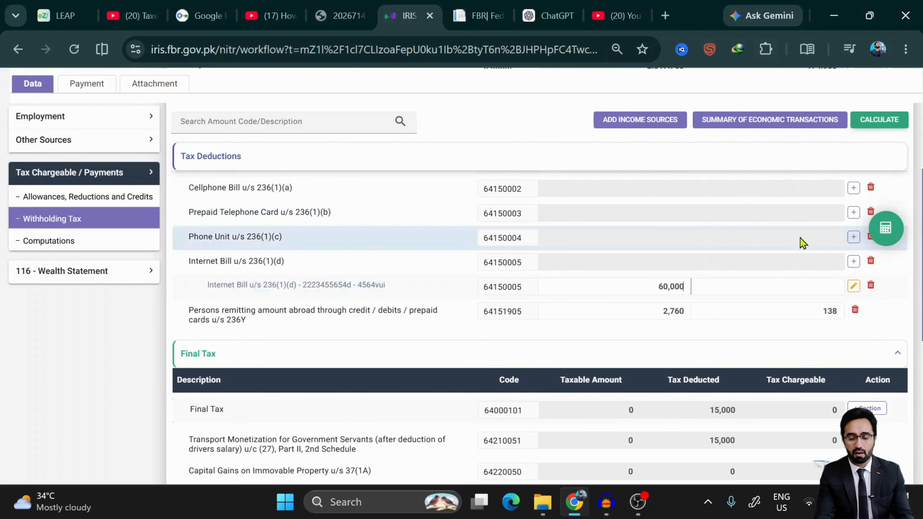
pyautogui.click(803, 285)
pyautogui.write('1000')
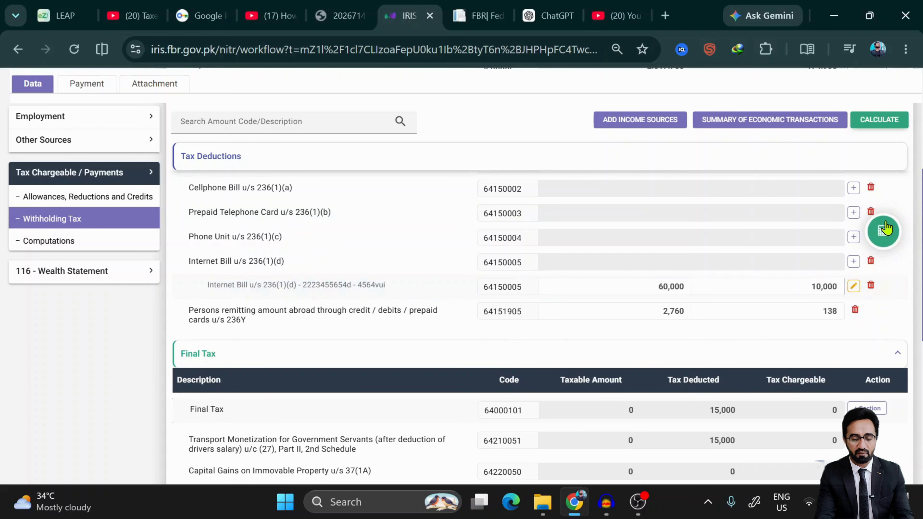
pyautogui.click(885, 228)
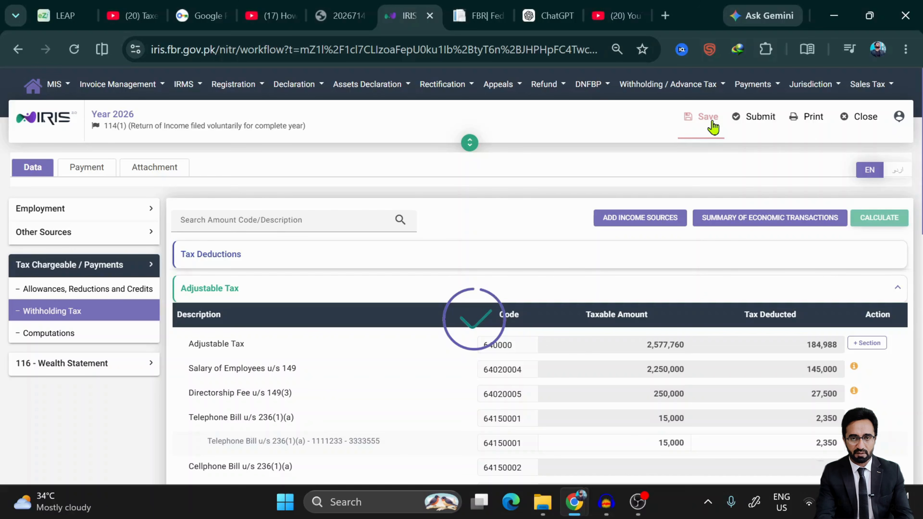
pyautogui.scroll(-5, 675, 374)
pyautogui.scroll(-3, 674, 374)
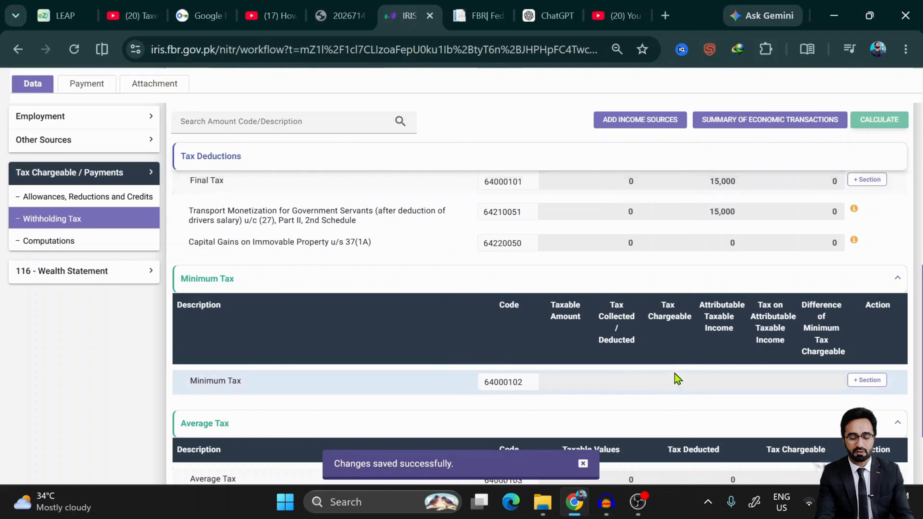
pyautogui.scroll(6, 677, 378)
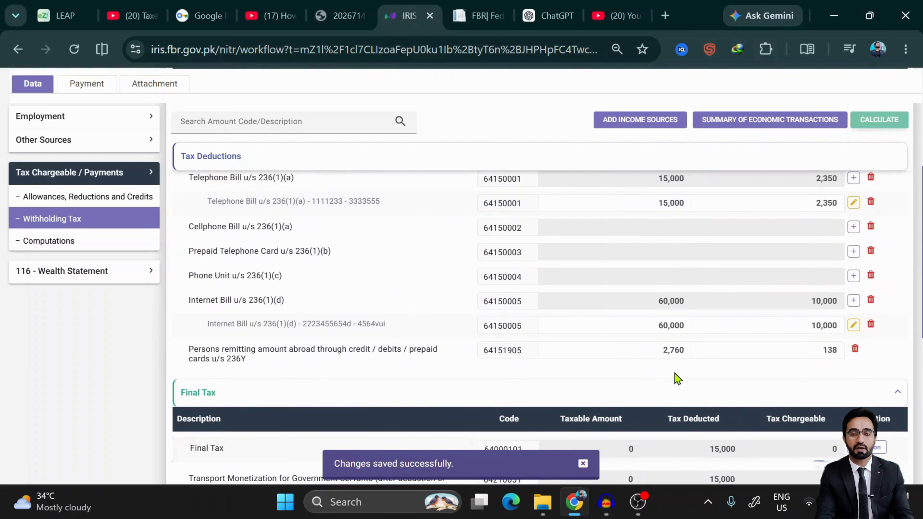
pyautogui.scroll(-1, 676, 375)
pyautogui.scroll(2, 675, 375)
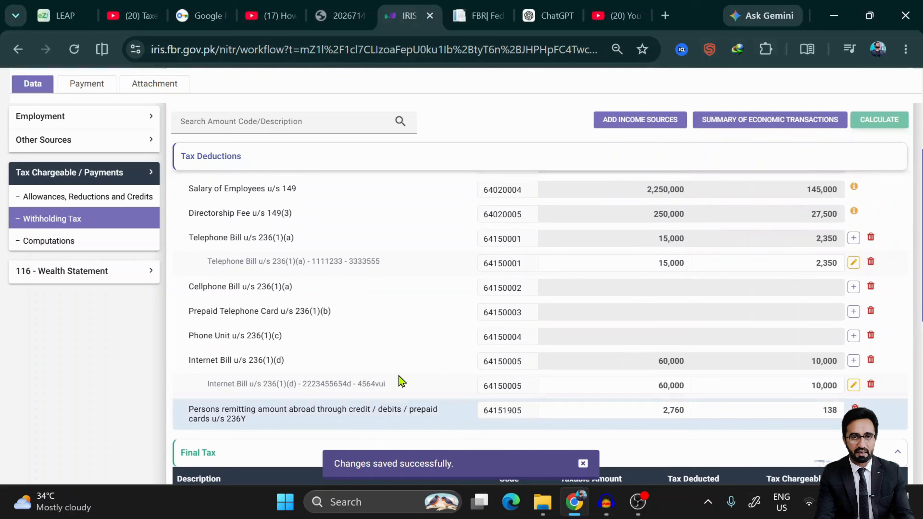
pyautogui.scroll(-1, 691, 375)
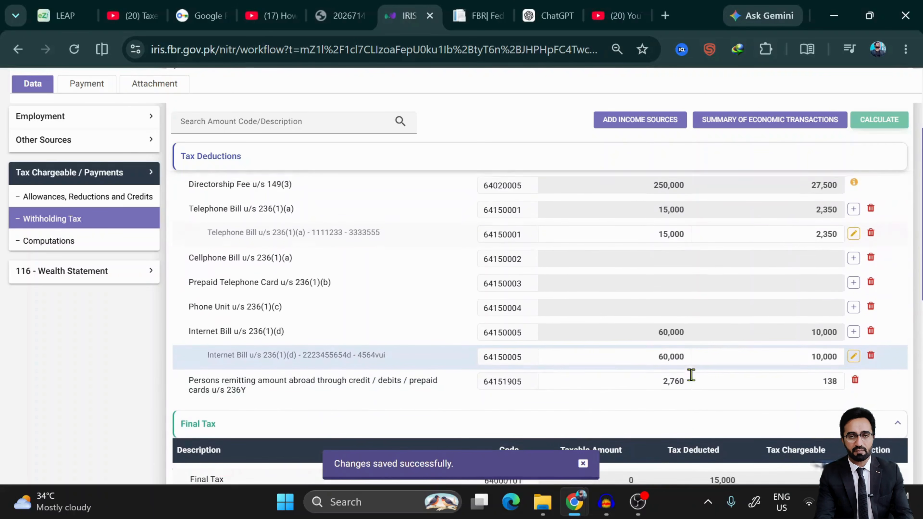
pyautogui.scroll(1, 691, 375)
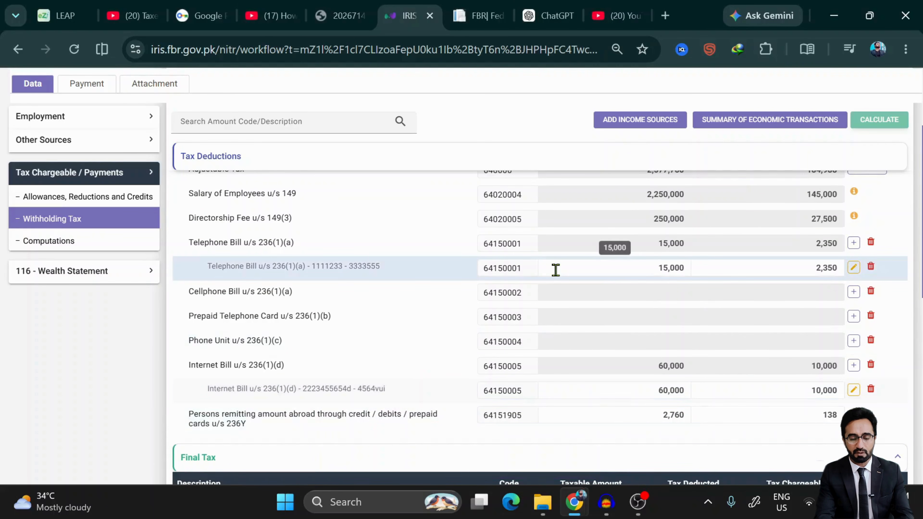
pyautogui.scroll(-5, 632, 349)
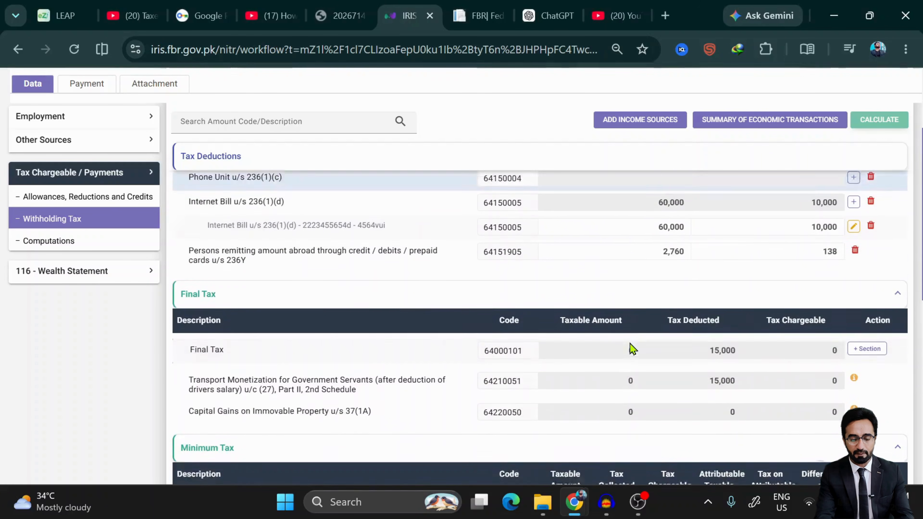
pyautogui.scroll(-1, 633, 348)
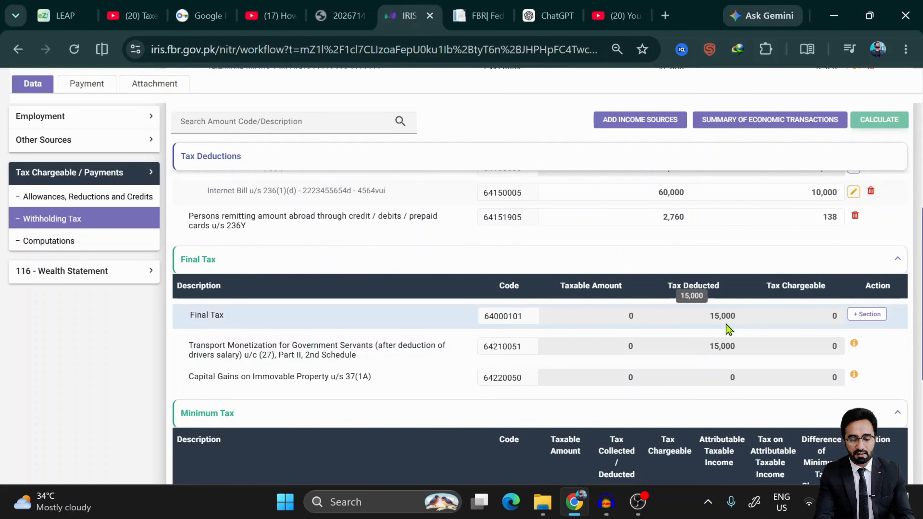
pyautogui.scroll(1, 726, 325)
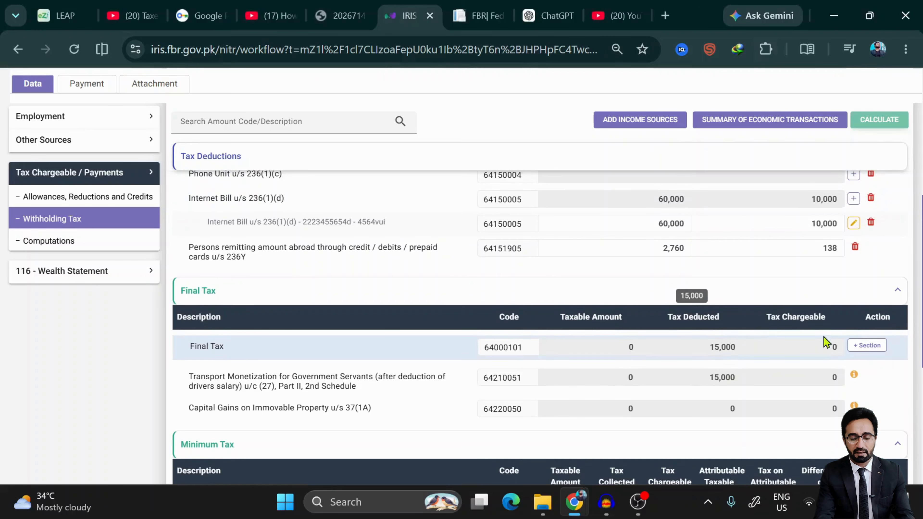
pyautogui.click(867, 345)
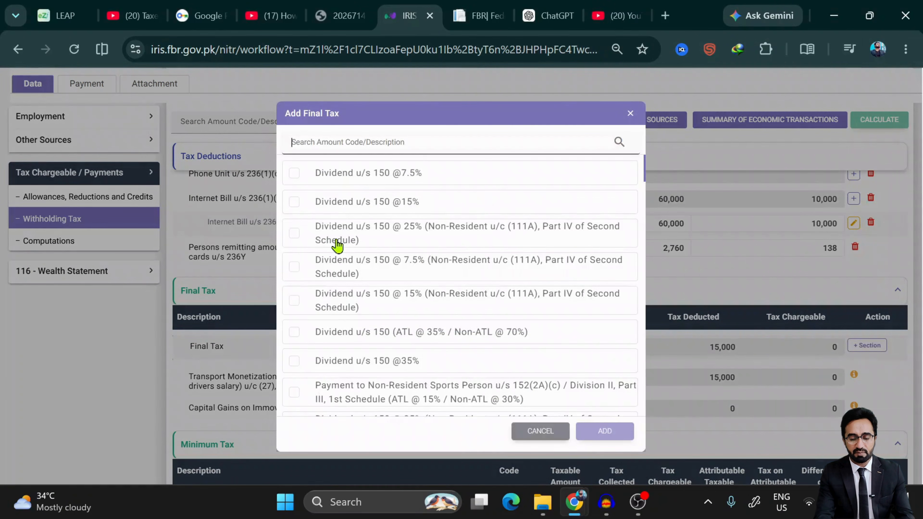
pyautogui.scroll(-5, 337, 243)
pyautogui.scroll(3, 338, 242)
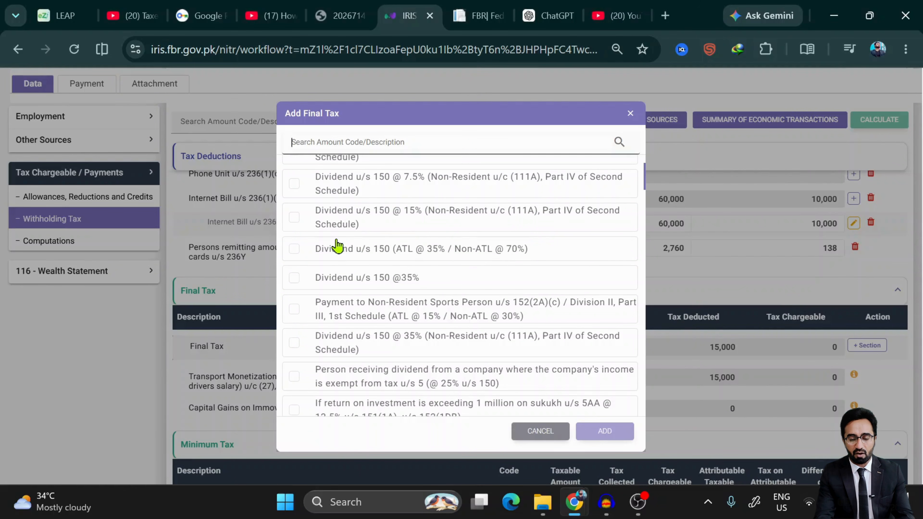
pyautogui.scroll(-15, 402, 304)
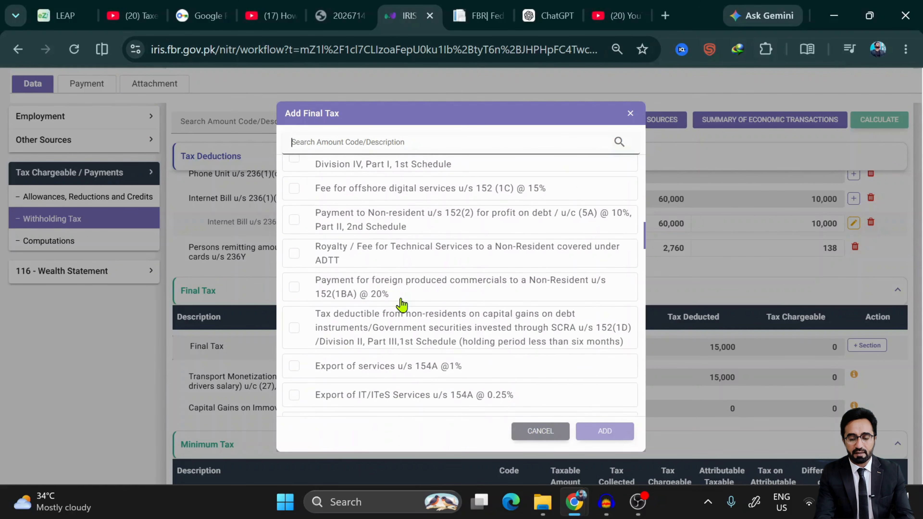
pyautogui.scroll(-10, 402, 305)
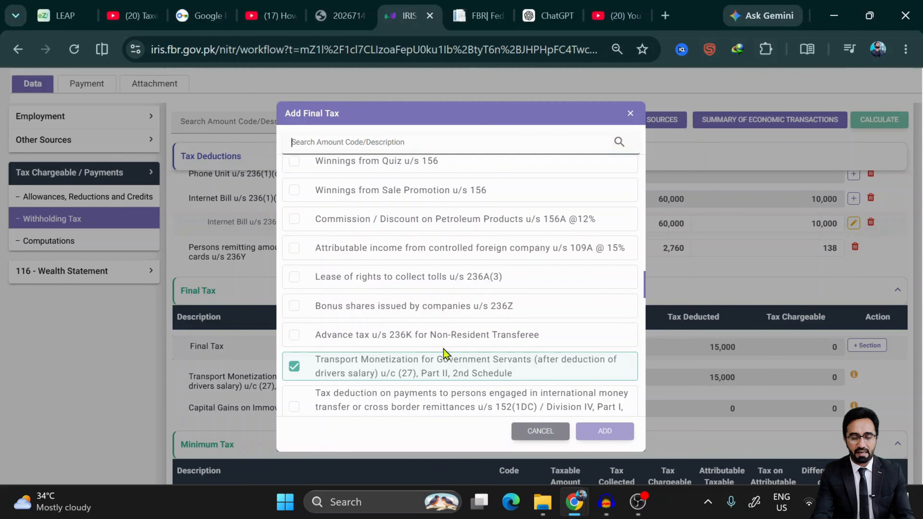
pyautogui.click(518, 432)
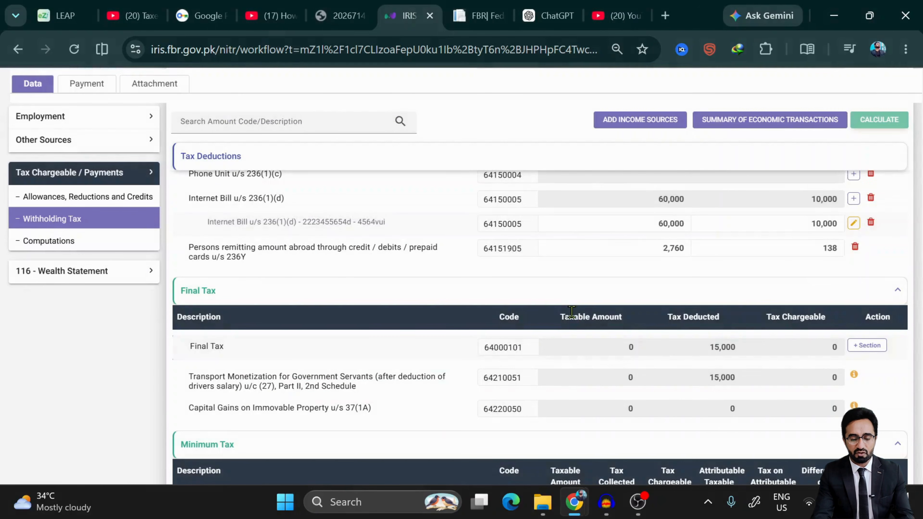
pyautogui.scroll(-7, 669, 333)
pyautogui.scroll(5, 670, 333)
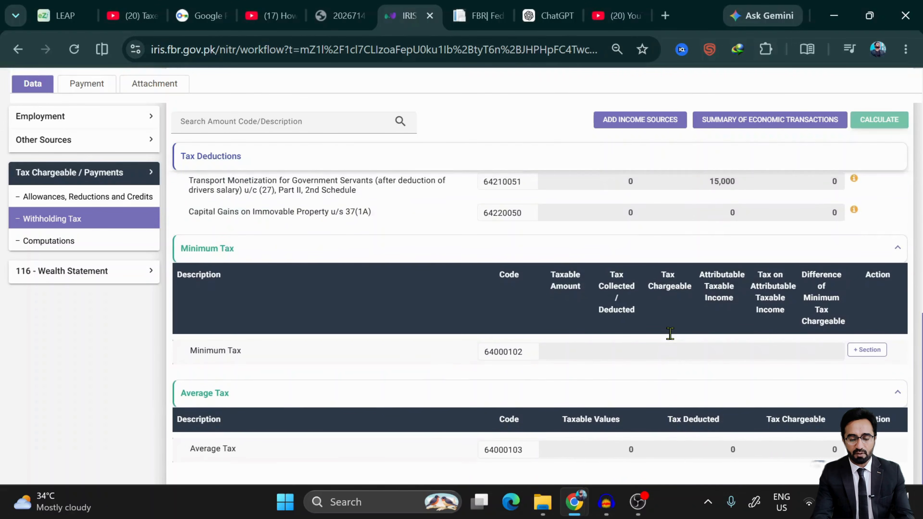
pyautogui.scroll(-1, 669, 334)
pyautogui.scroll(-3, 669, 334)
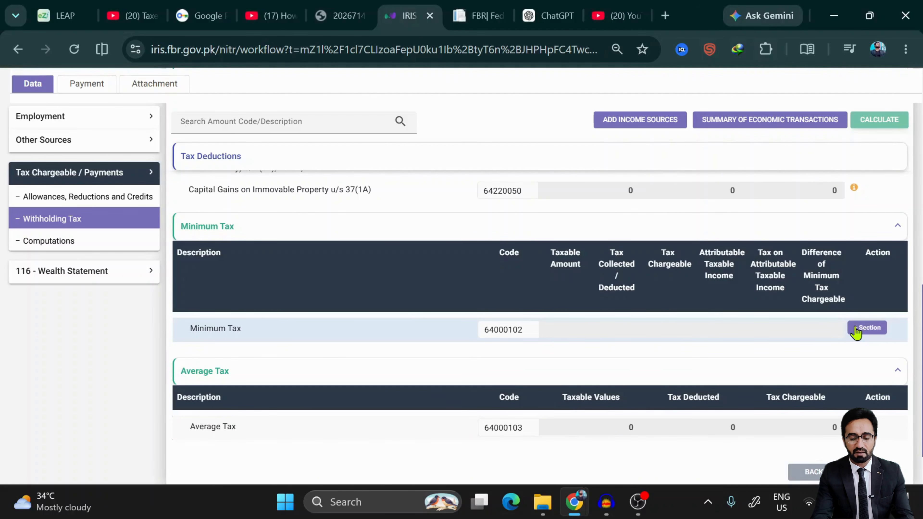
# - Open the Add Minimum Tax list and scroll through its Payment for Goods and Services u/s 153(1) sections
pyautogui.click(866, 328)
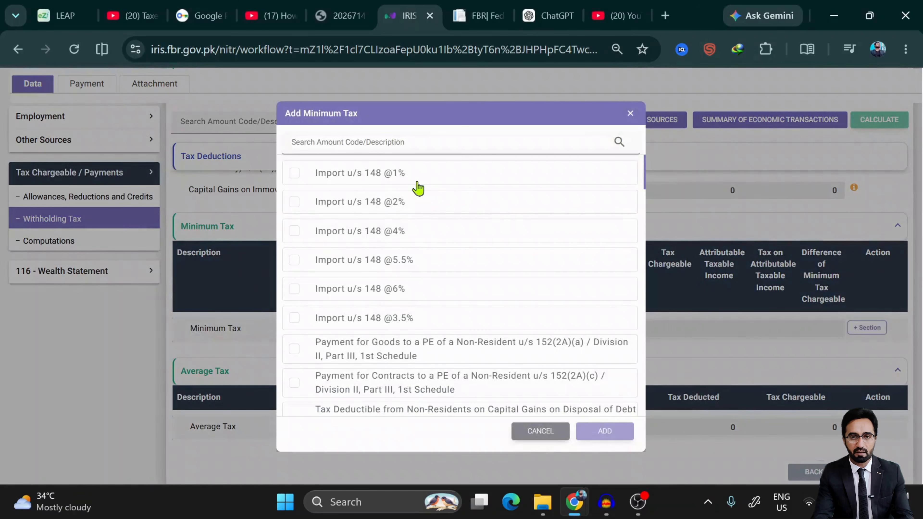
pyautogui.scroll(-4, 388, 339)
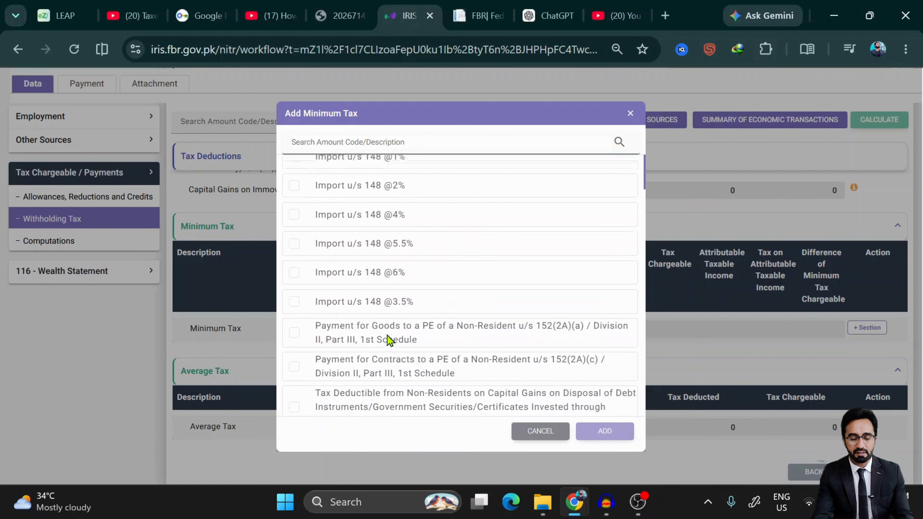
pyautogui.click(638, 501)
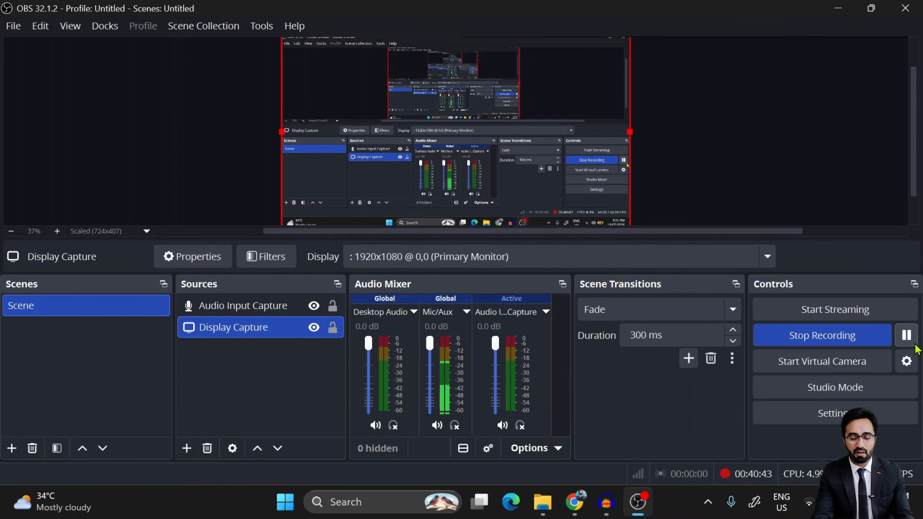
pyautogui.click(837, 8)
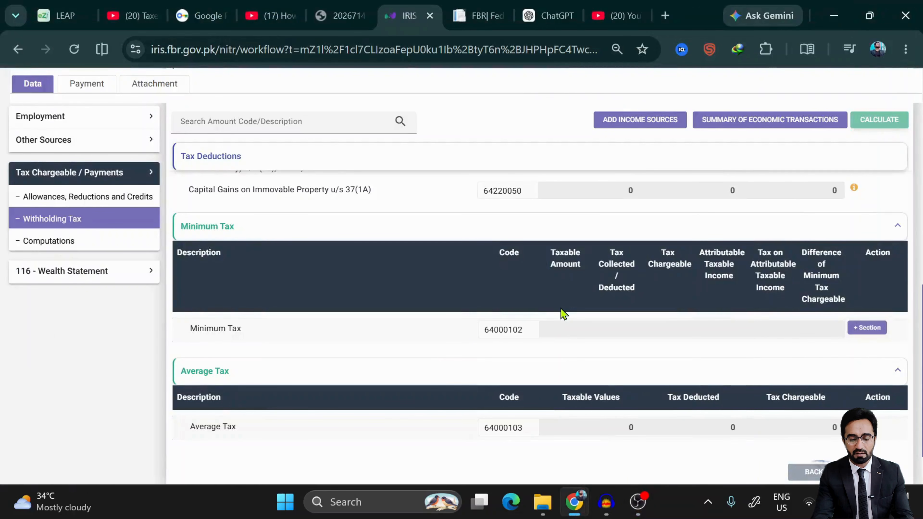
pyautogui.click(856, 334)
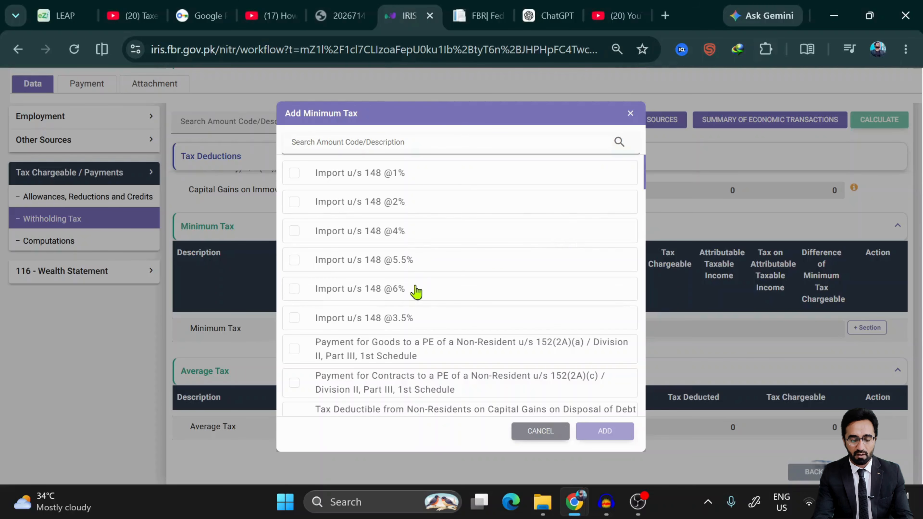
pyautogui.scroll(-1, 417, 308)
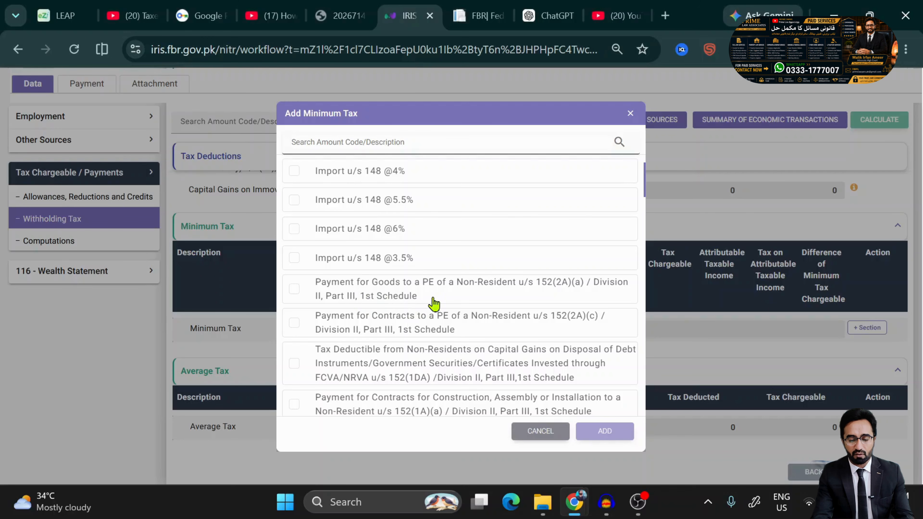
pyautogui.scroll(-6, 479, 303)
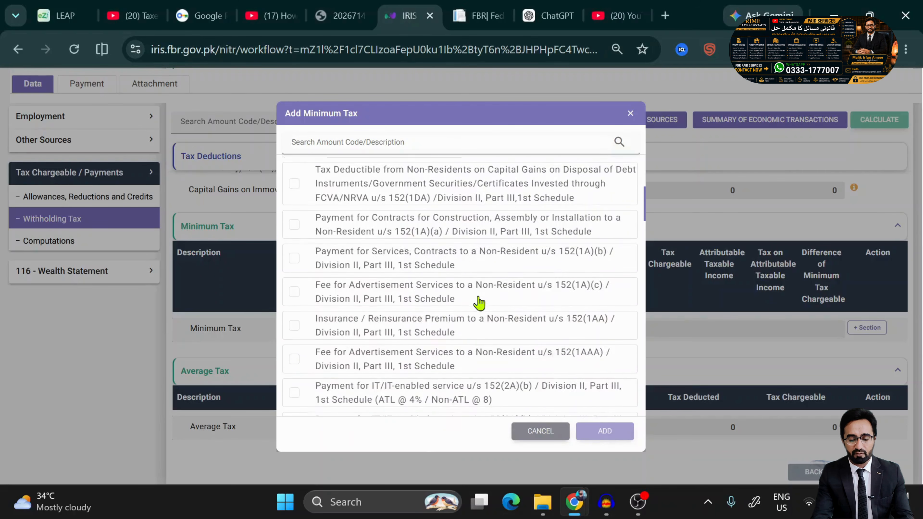
pyautogui.scroll(-4, 479, 302)
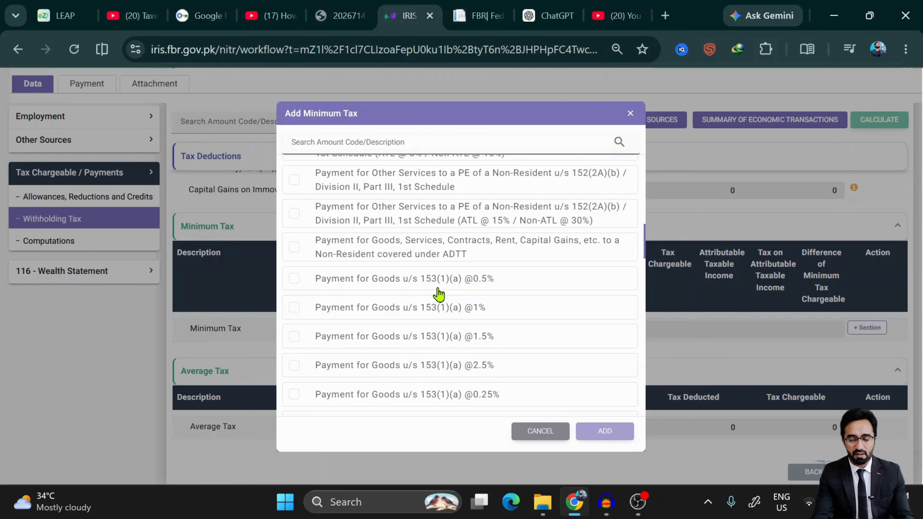
pyautogui.scroll(-3, 439, 294)
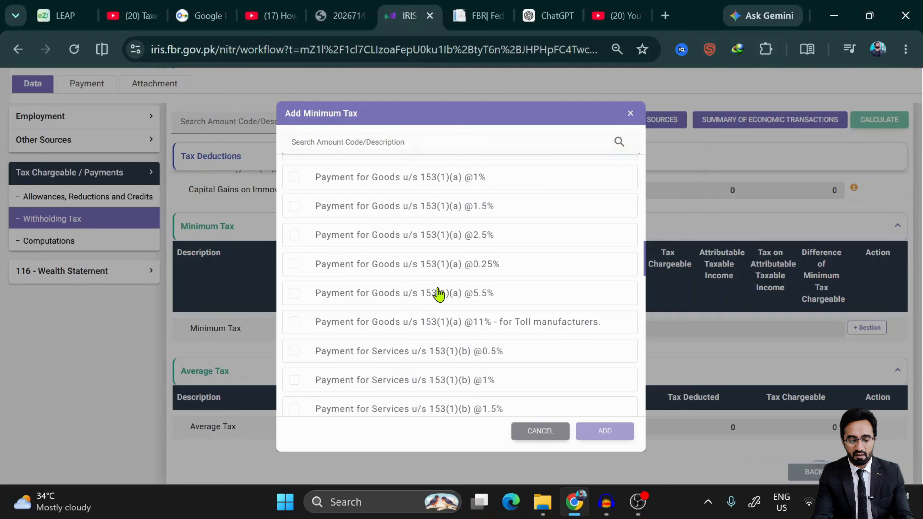
# - Scroll to the end of the Minimum Tax section list and cancel it with nothing ticked
pyautogui.scroll(-3, 438, 295)
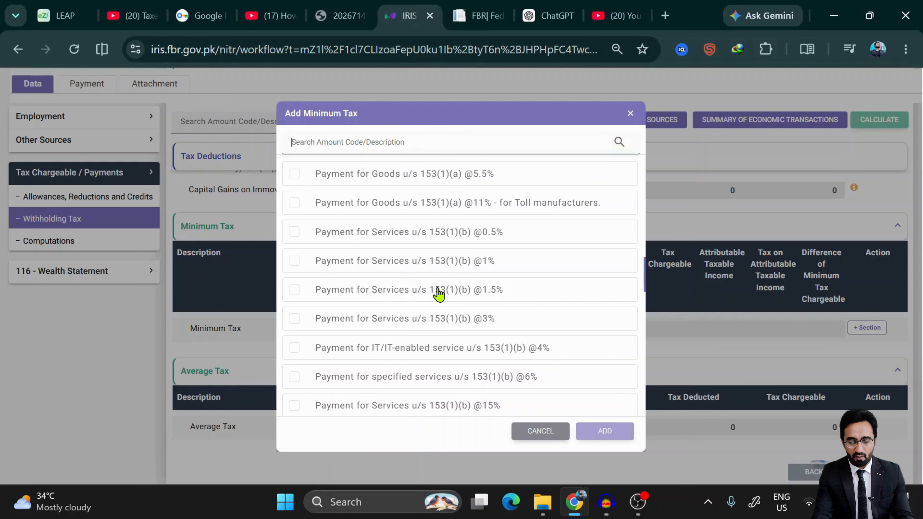
pyautogui.scroll(-3, 439, 294)
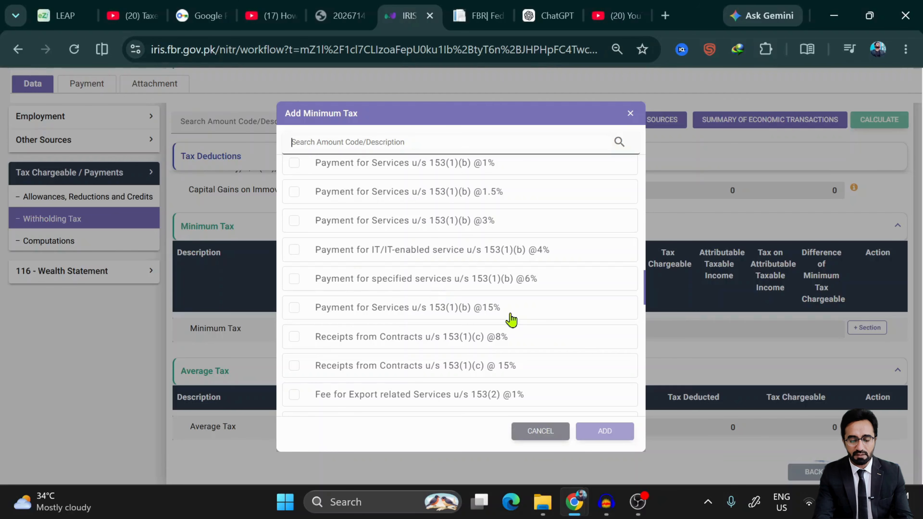
pyautogui.scroll(-9, 509, 315)
pyautogui.scroll(-2, 511, 320)
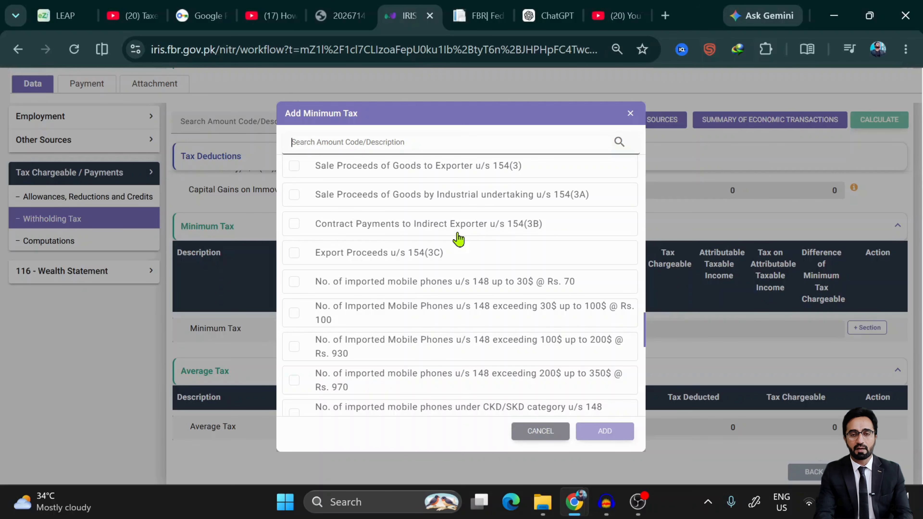
pyautogui.scroll(-10, 458, 238)
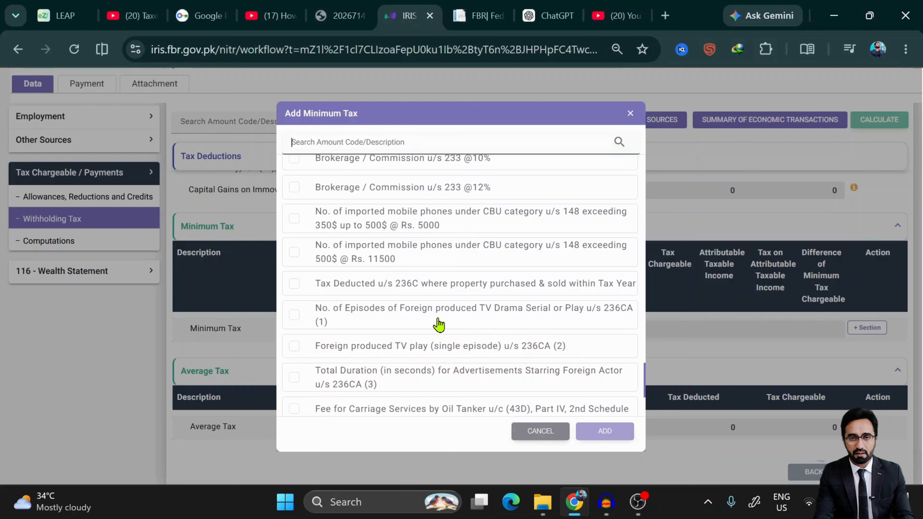
pyautogui.scroll(-4, 439, 324)
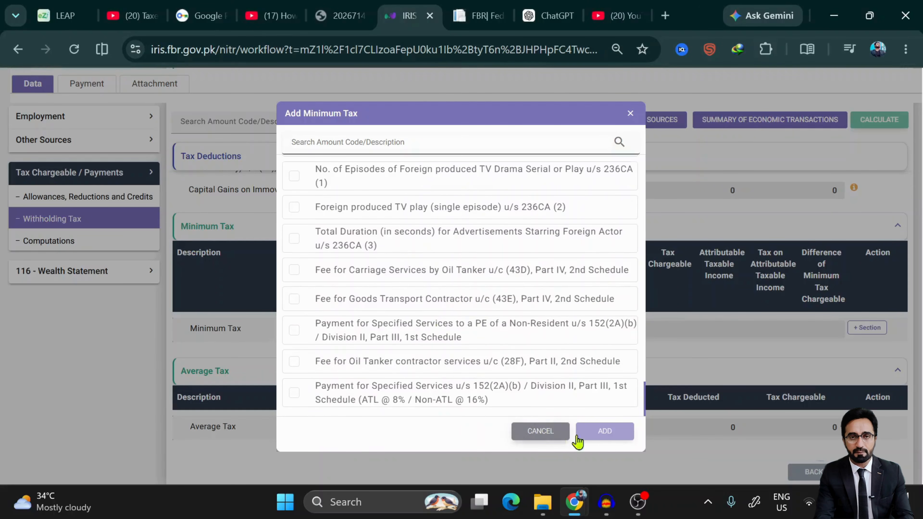
pyautogui.click(514, 431)
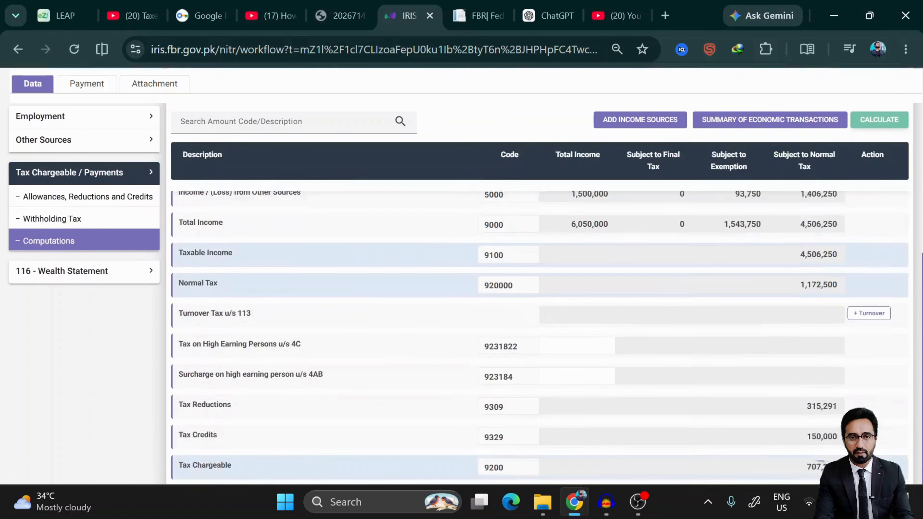
# - Review the computation totals, including admitted income tax of 507,221
pyautogui.scroll(4, 613, 275)
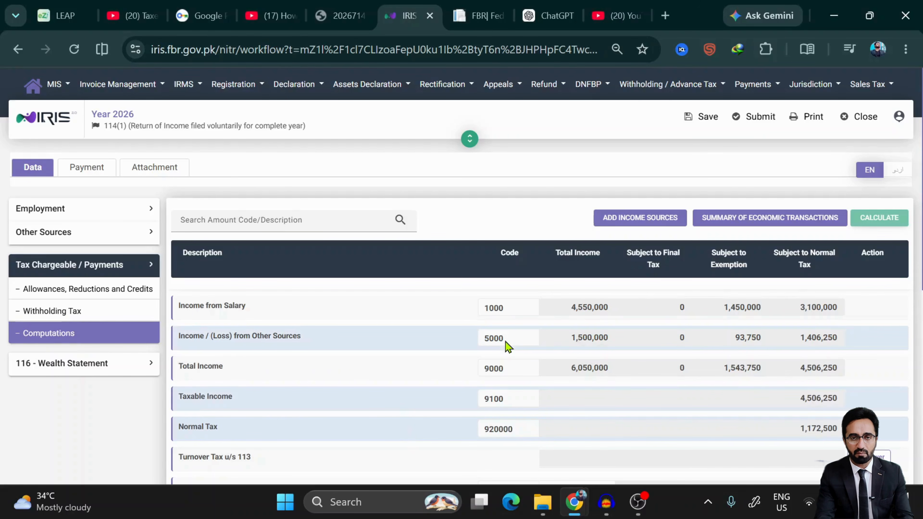
pyautogui.scroll(-5, 510, 341)
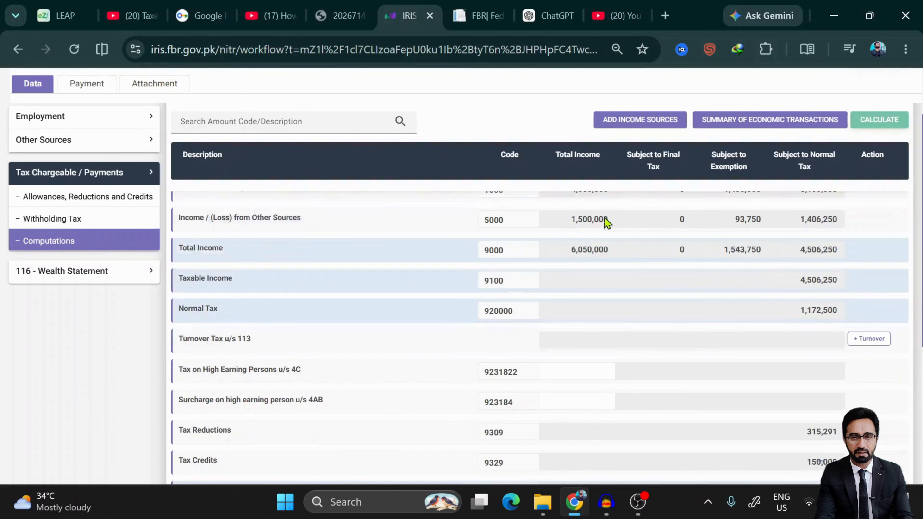
pyautogui.scroll(3, 613, 229)
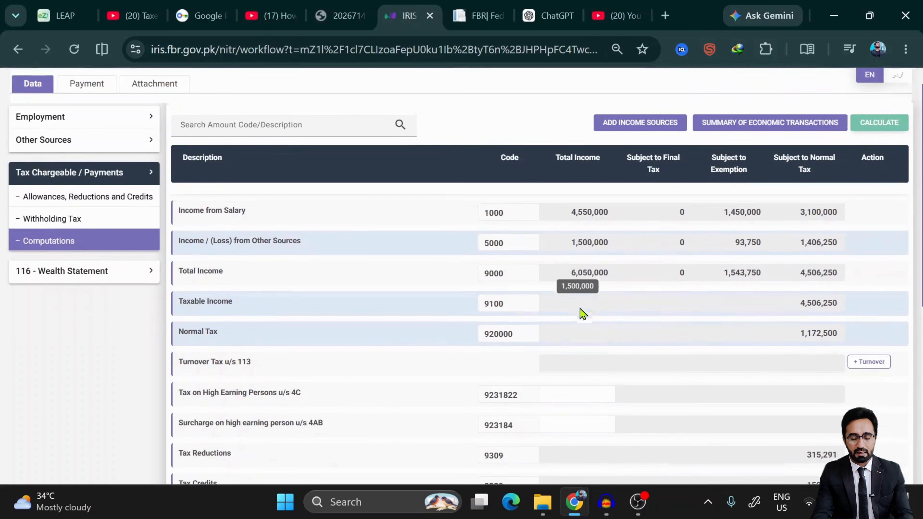
pyautogui.scroll(-4, 582, 312)
pyautogui.scroll(1, 593, 258)
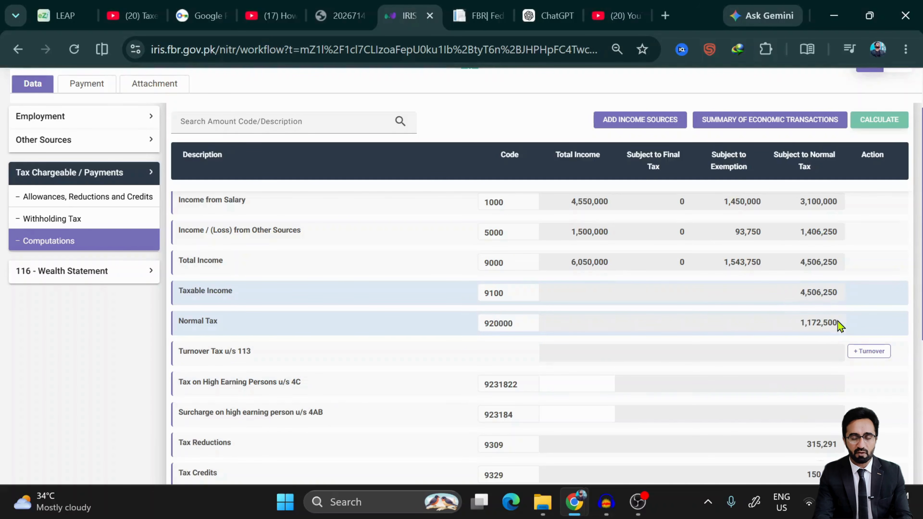
pyautogui.scroll(-2, 557, 378)
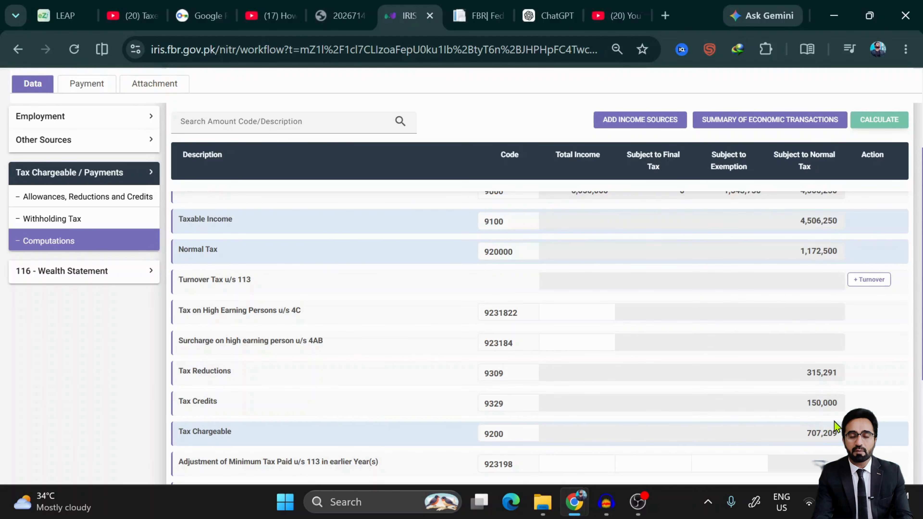
pyautogui.scroll(-3, 773, 397)
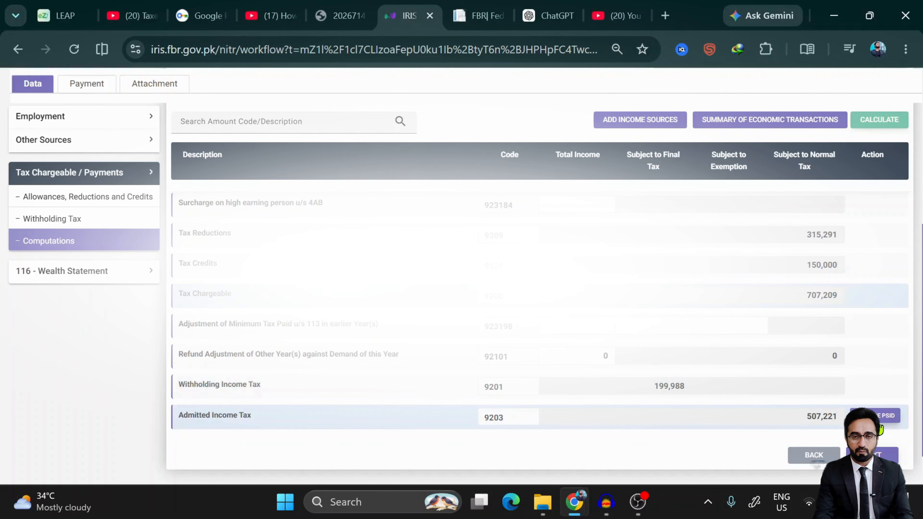
# - Open and cancel the payment slip form, then continue to the Wealth Statement's personal assets page
pyautogui.click(880, 422)
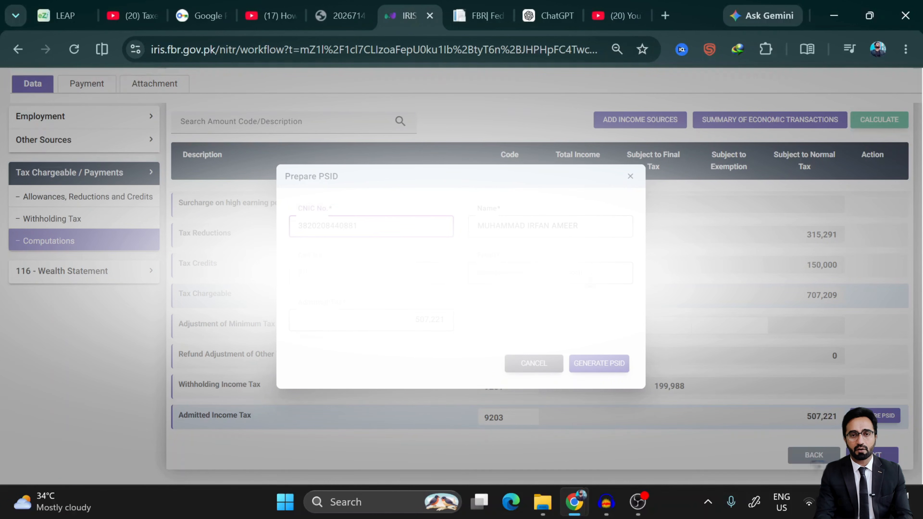
pyautogui.click(534, 364)
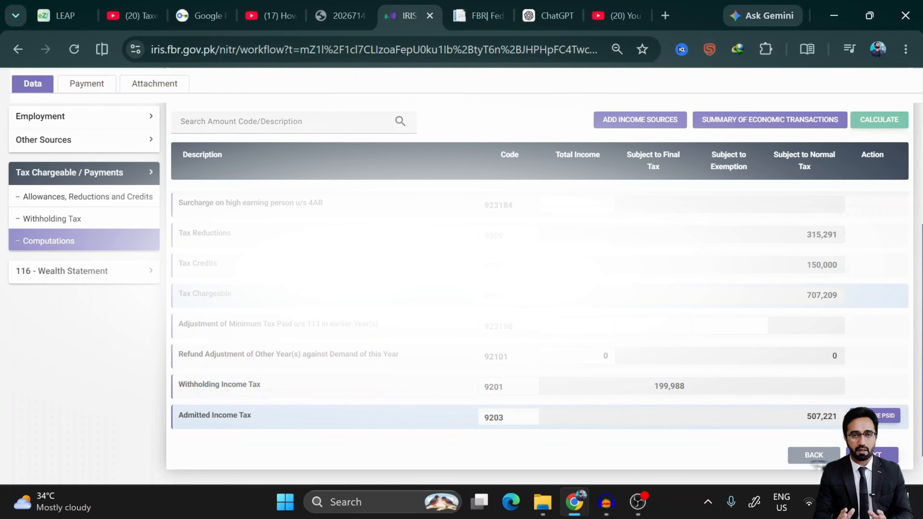
pyautogui.click(868, 455)
pyautogui.scroll(-8, 625, 351)
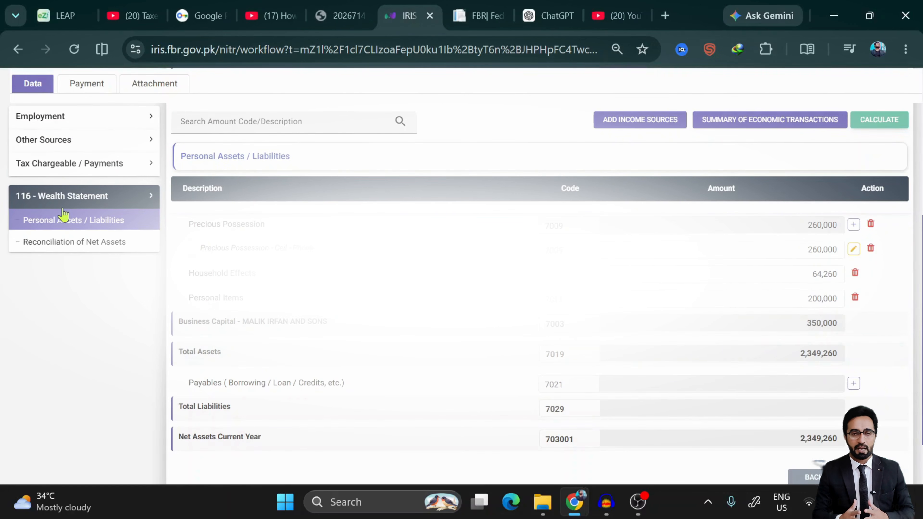
pyautogui.scroll(3, 62, 209)
pyautogui.scroll(1, 63, 214)
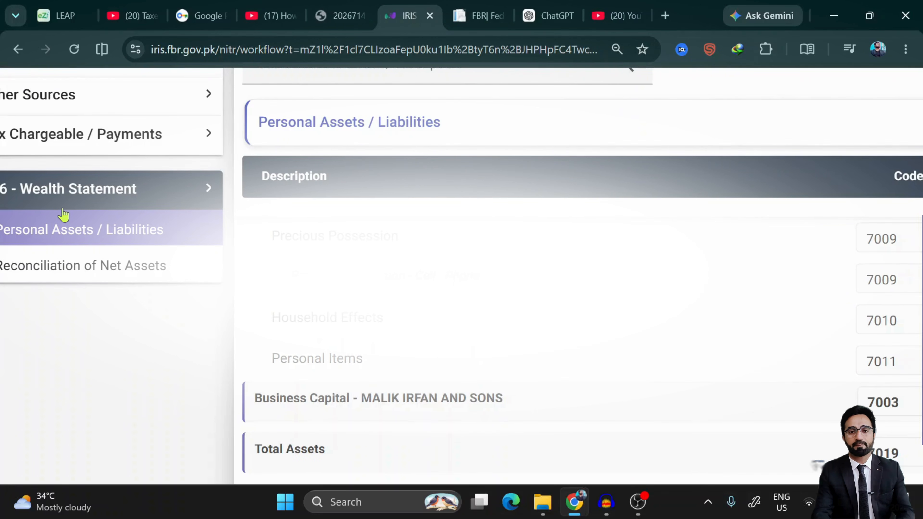
pyautogui.scroll(-3, 64, 215)
pyautogui.scroll(-1, 64, 214)
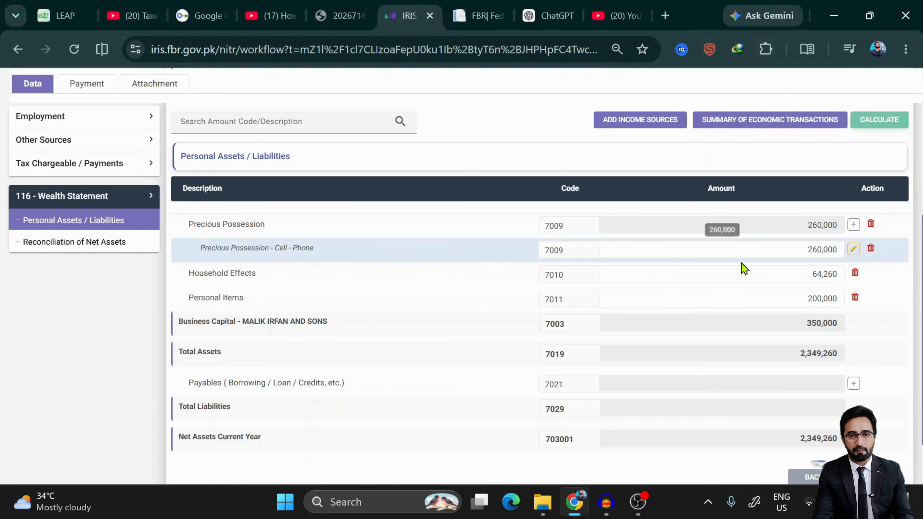
pyautogui.scroll(-2, 741, 265)
pyautogui.scroll(4, 741, 268)
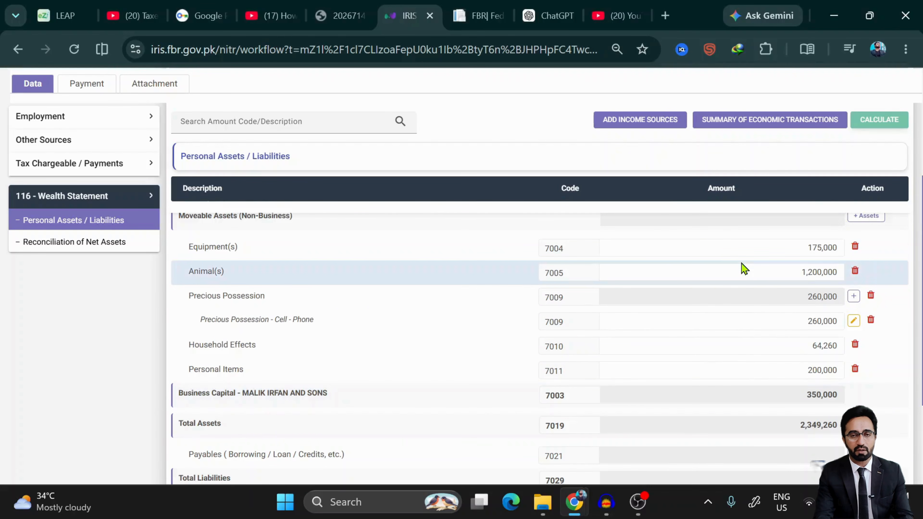
pyautogui.scroll(-3, 743, 268)
pyautogui.scroll(5, 741, 263)
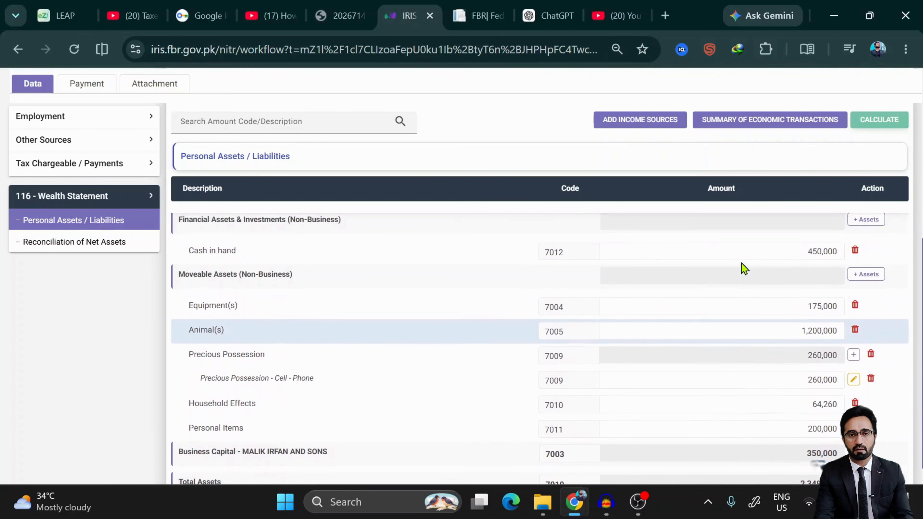
pyautogui.click(95, 241)
pyautogui.scroll(3, 601, 309)
pyautogui.scroll(-3, 603, 313)
pyautogui.scroll(5, 603, 312)
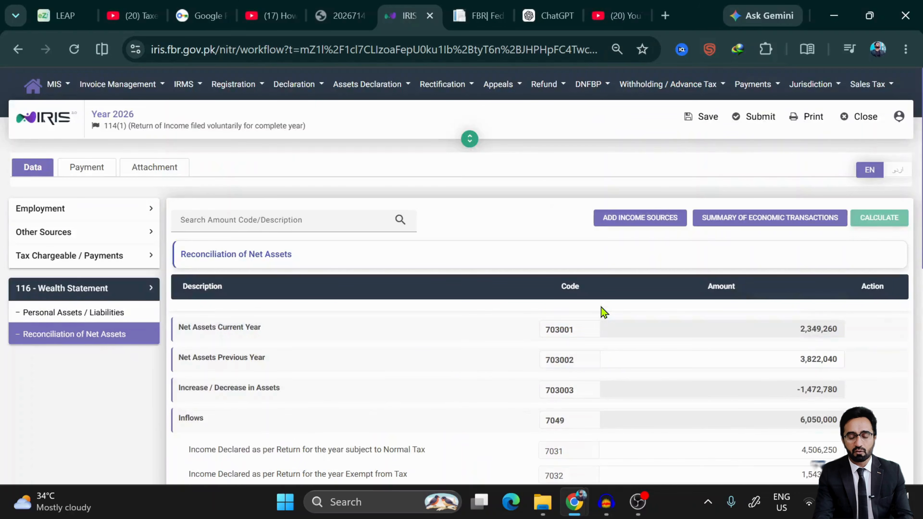
pyautogui.scroll(-5, 495, 344)
pyautogui.scroll(4, 494, 344)
pyautogui.scroll(-1, 495, 344)
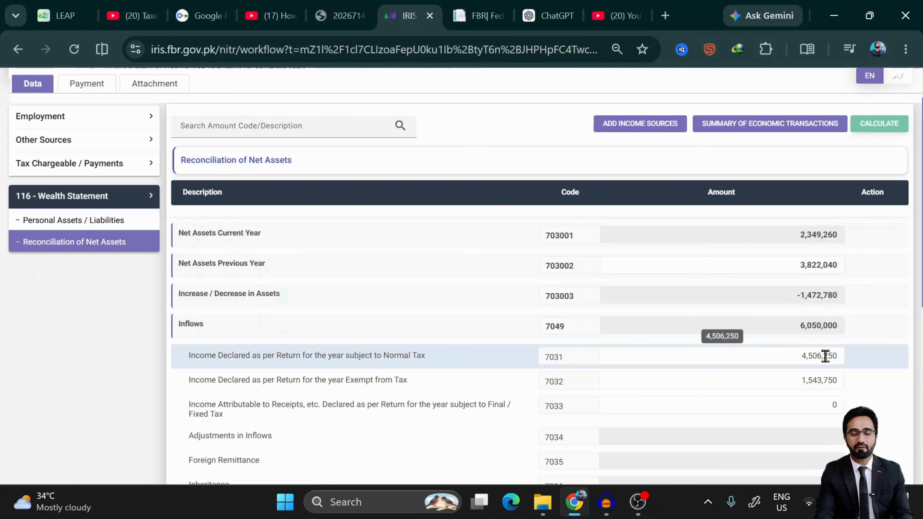
pyautogui.scroll(-2, 821, 359)
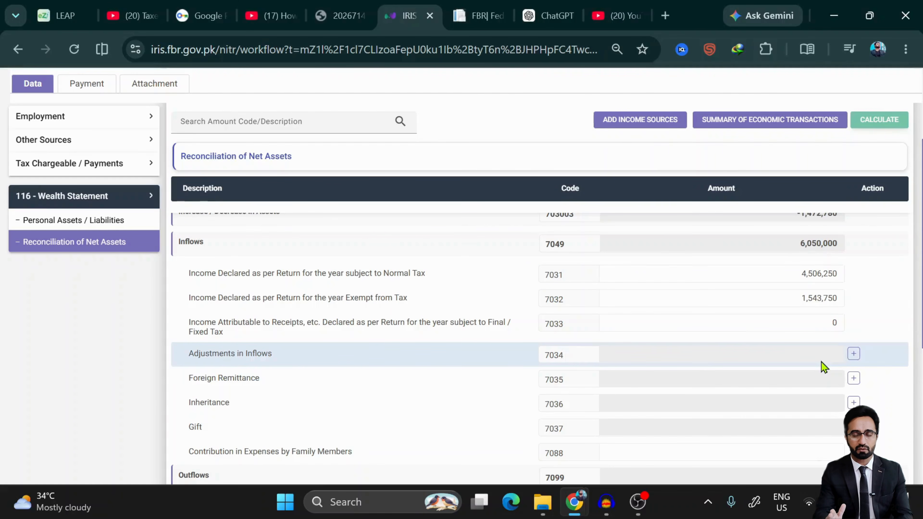
pyautogui.scroll(4, 821, 363)
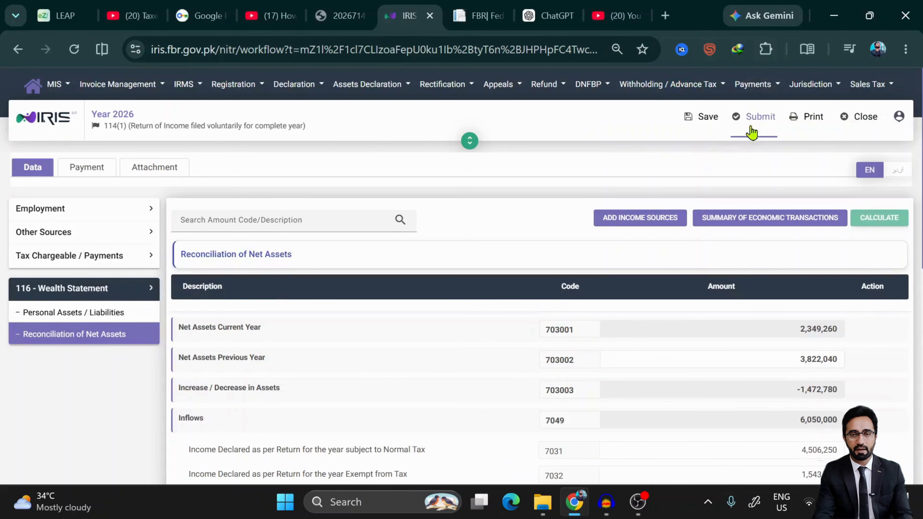
pyautogui.scroll(-5, 740, 364)
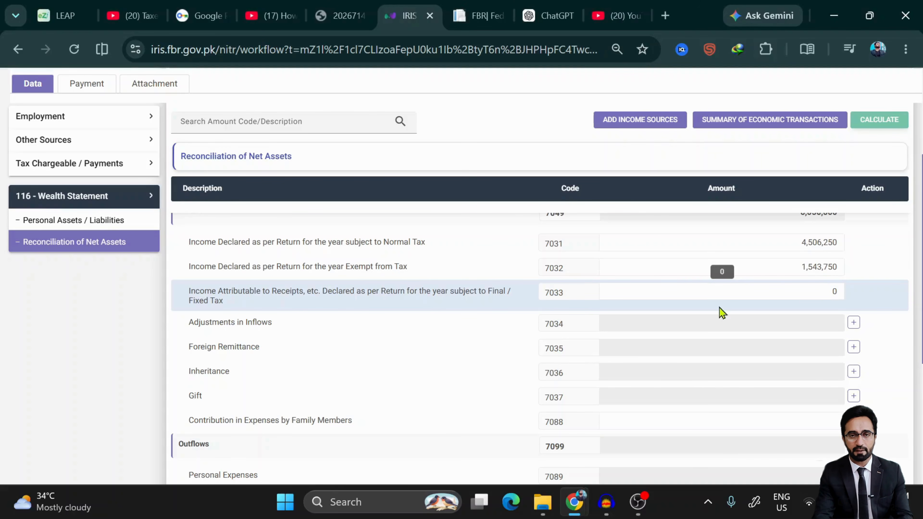
pyautogui.scroll(2, 790, 361)
pyautogui.scroll(-3, 791, 360)
pyautogui.scroll(2, 791, 361)
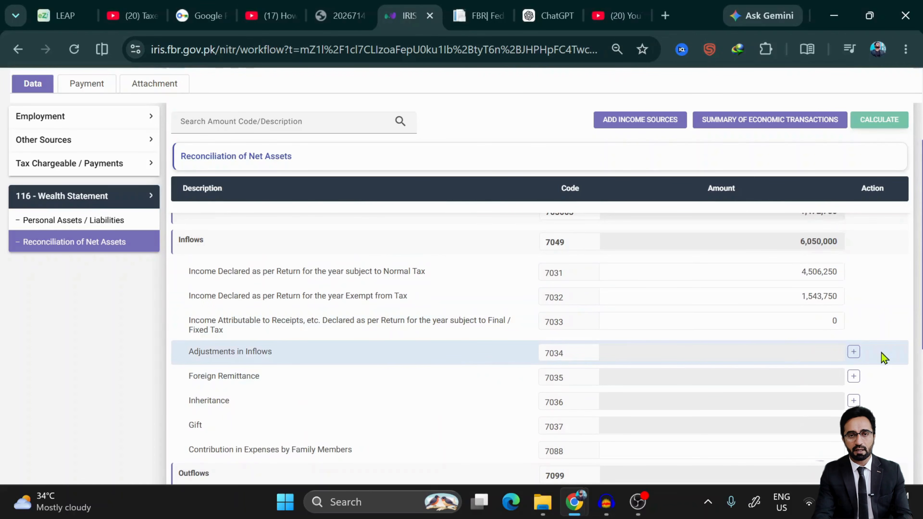
pyautogui.click(854, 353)
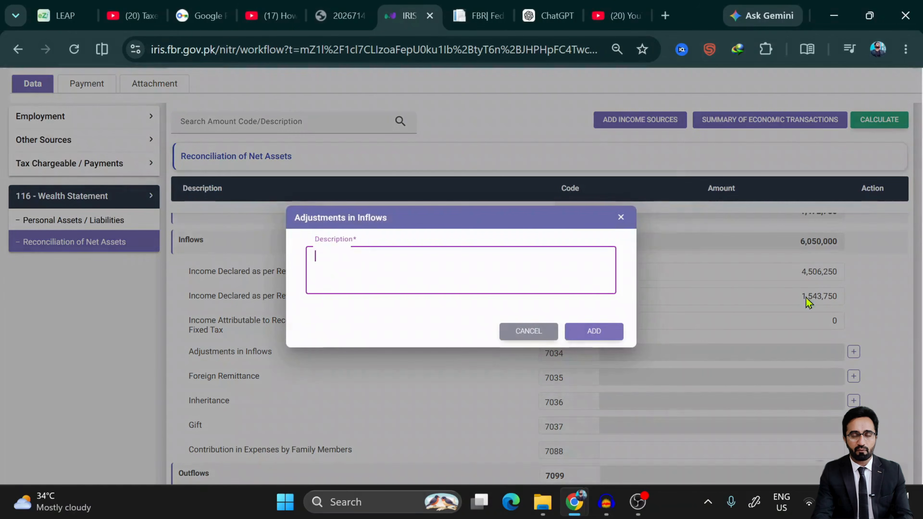
pyautogui.click(537, 340)
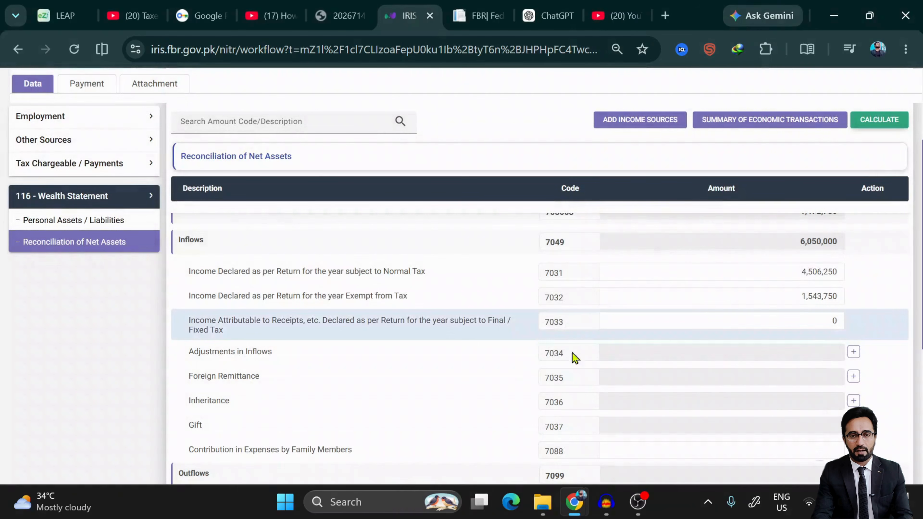
pyautogui.click(854, 376)
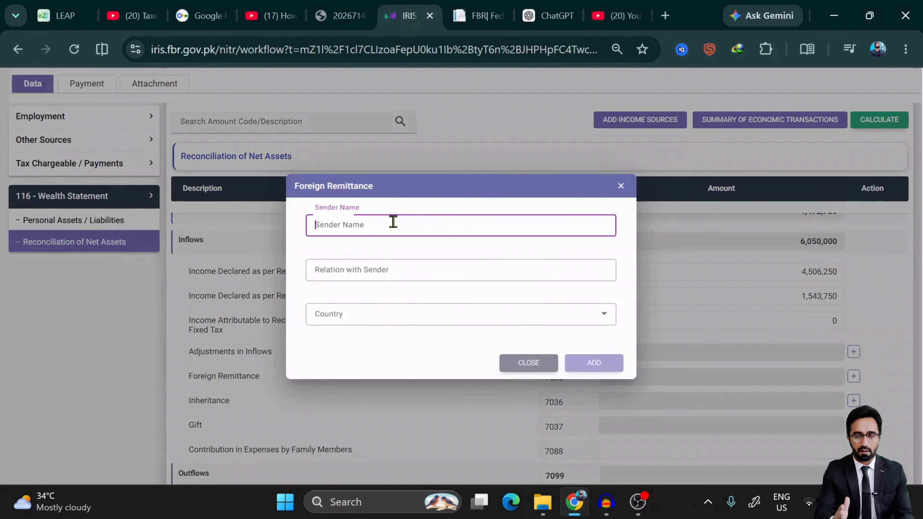
pyautogui.click(374, 271)
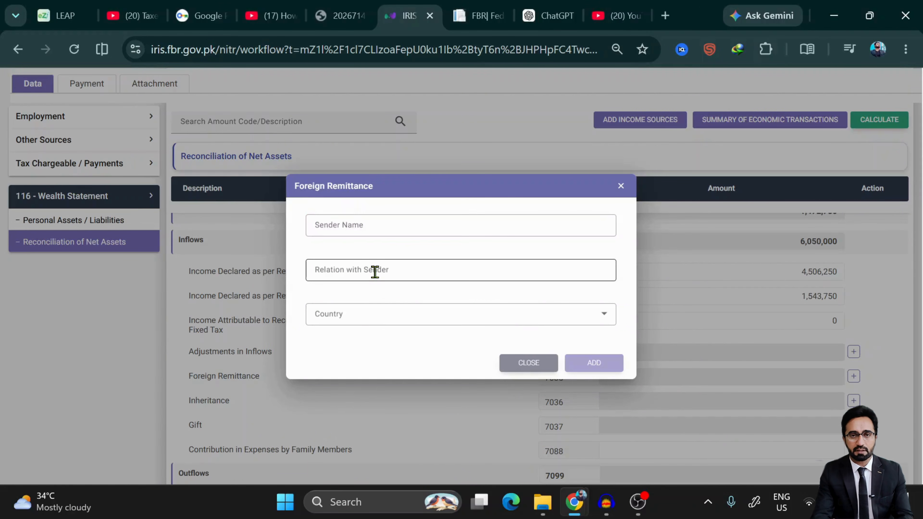
pyautogui.click(375, 271)
pyautogui.click(381, 319)
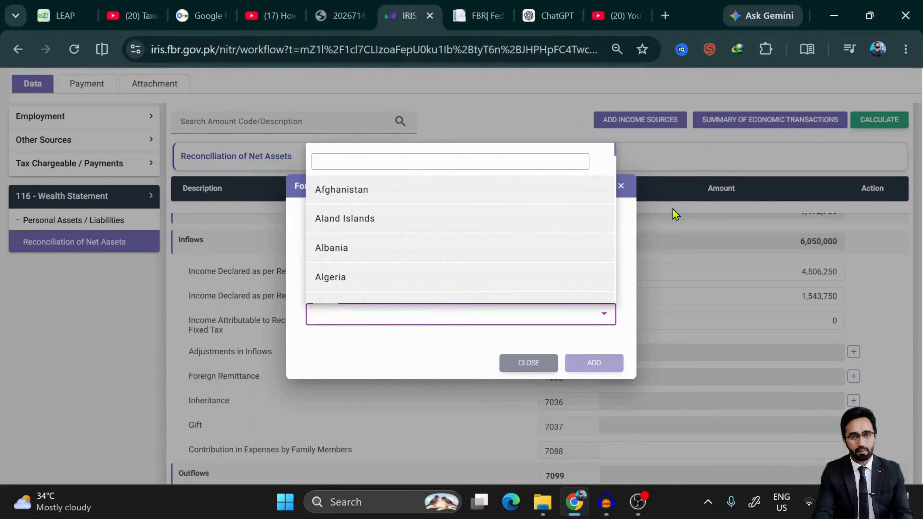
pyautogui.click(628, 189)
pyautogui.click(716, 322)
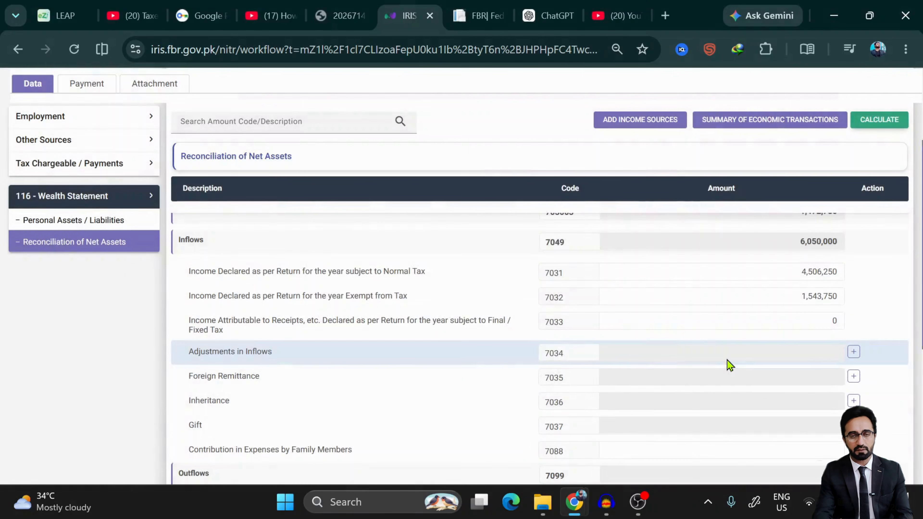
pyautogui.scroll(-1, 727, 360)
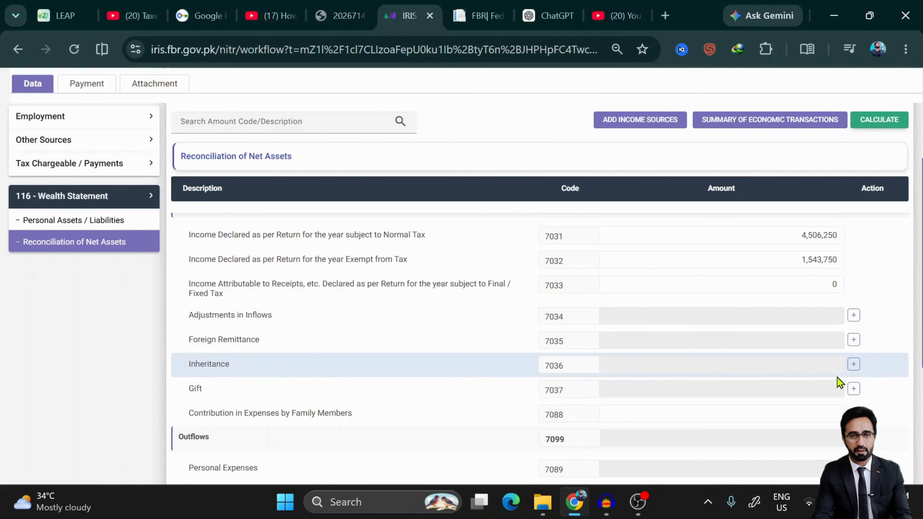
pyautogui.click(853, 363)
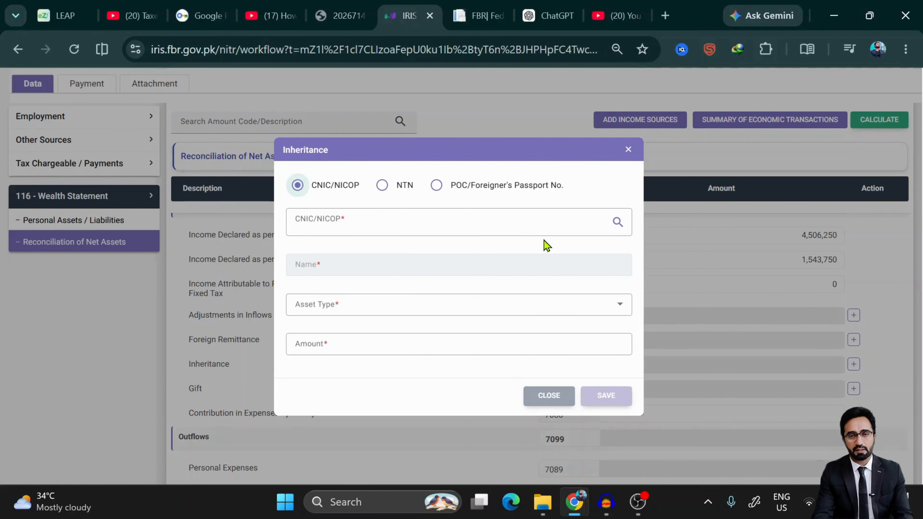
pyautogui.click(432, 222)
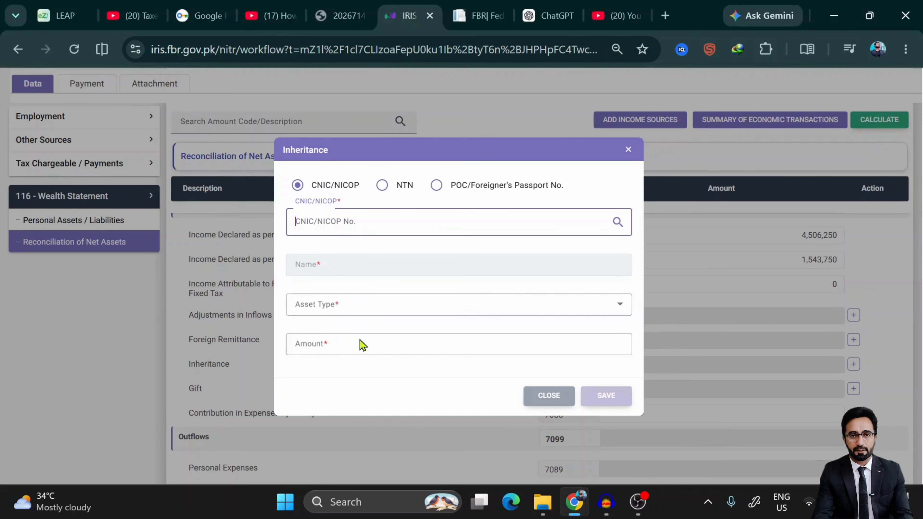
pyautogui.click(363, 314)
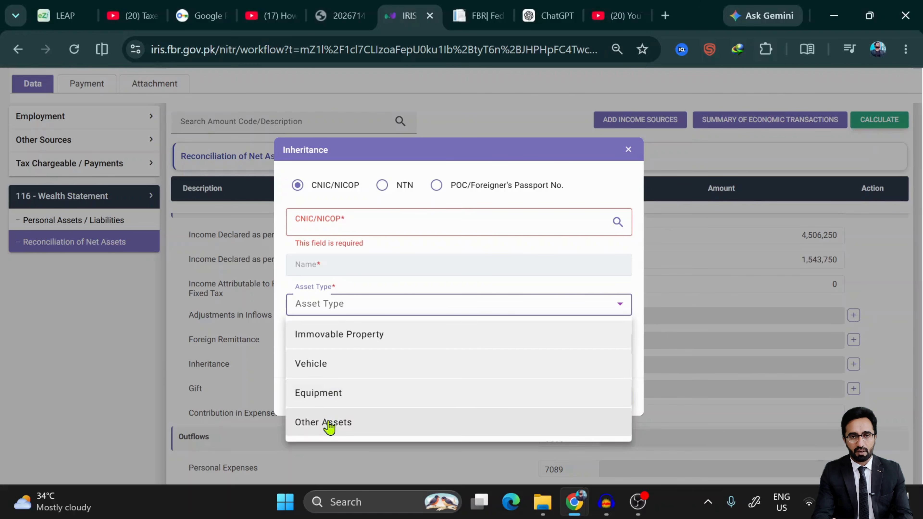
pyautogui.click(478, 173)
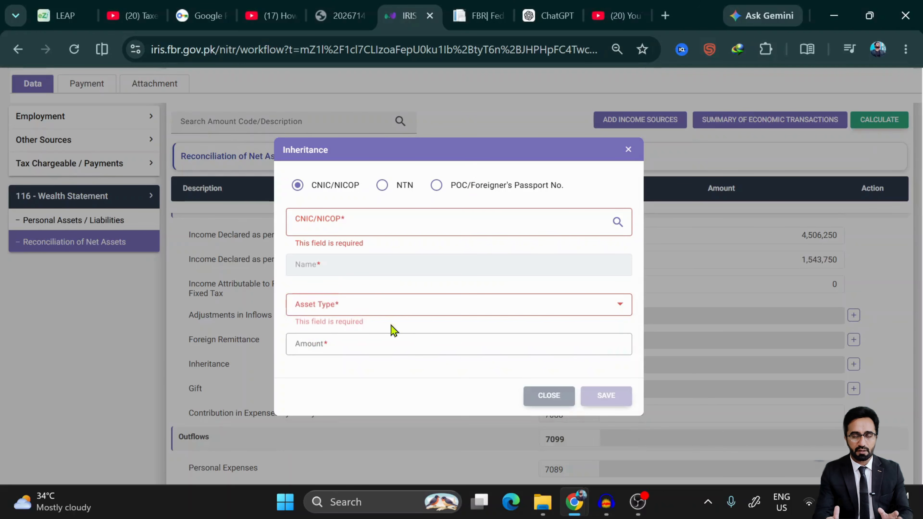
pyautogui.click(360, 339)
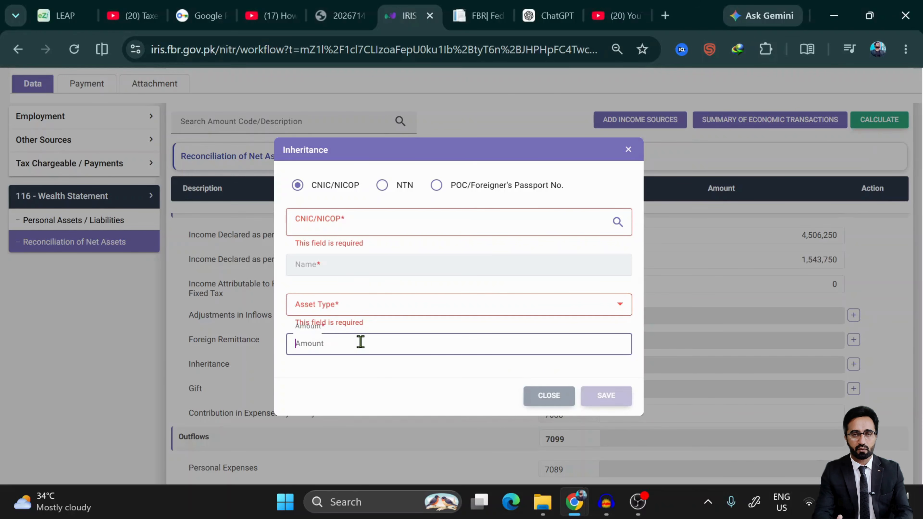
pyautogui.click(548, 396)
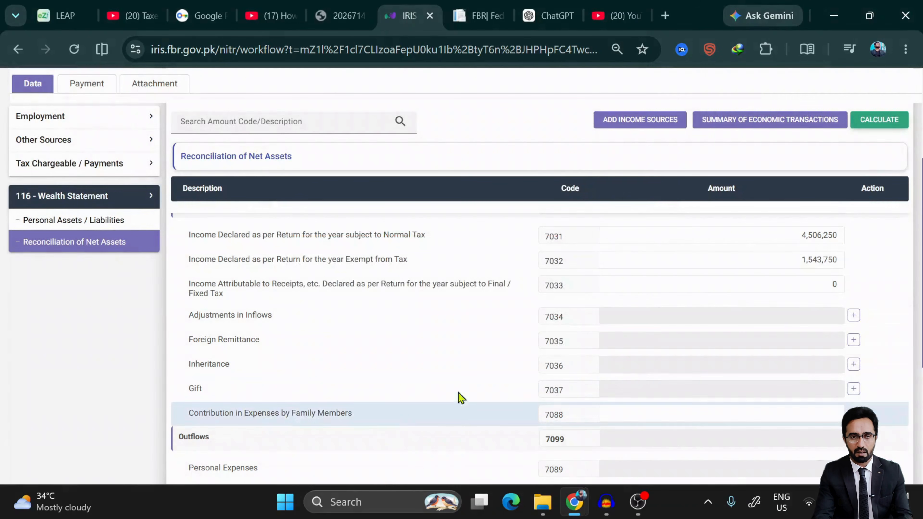
pyautogui.click(853, 388)
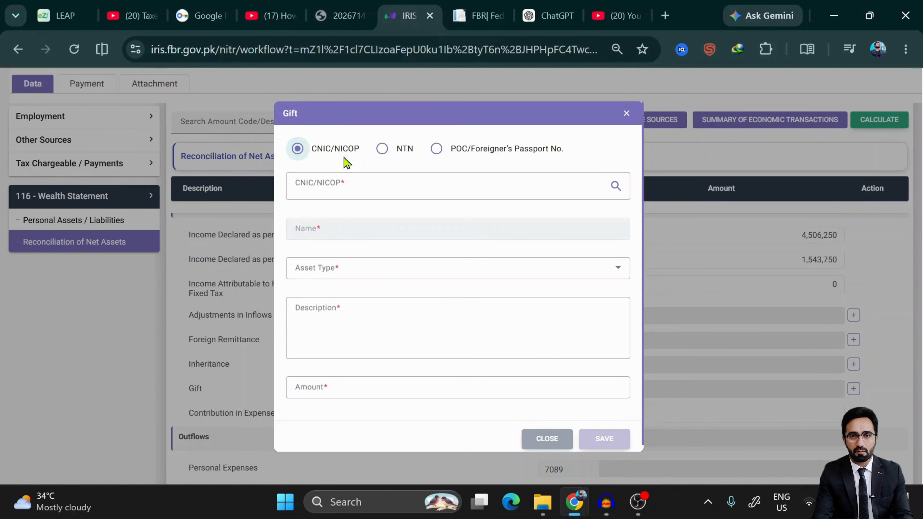
pyautogui.click(428, 192)
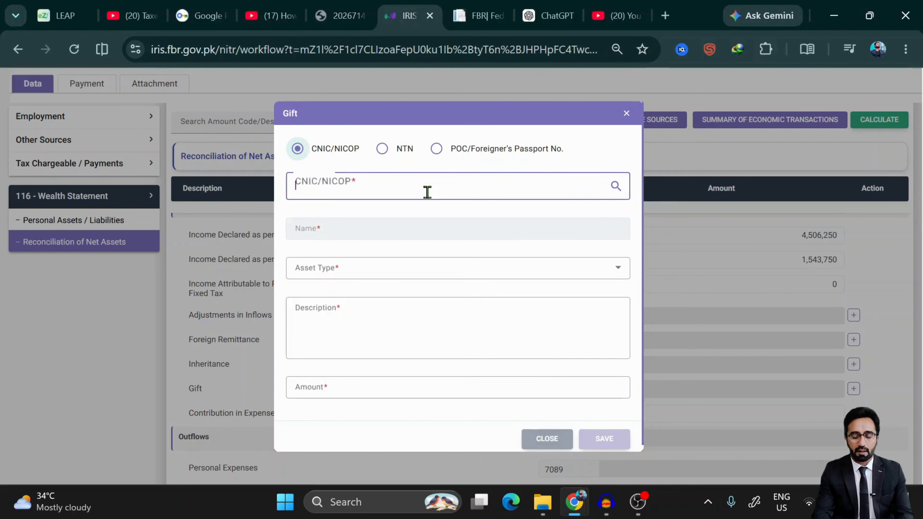
pyautogui.click(378, 268)
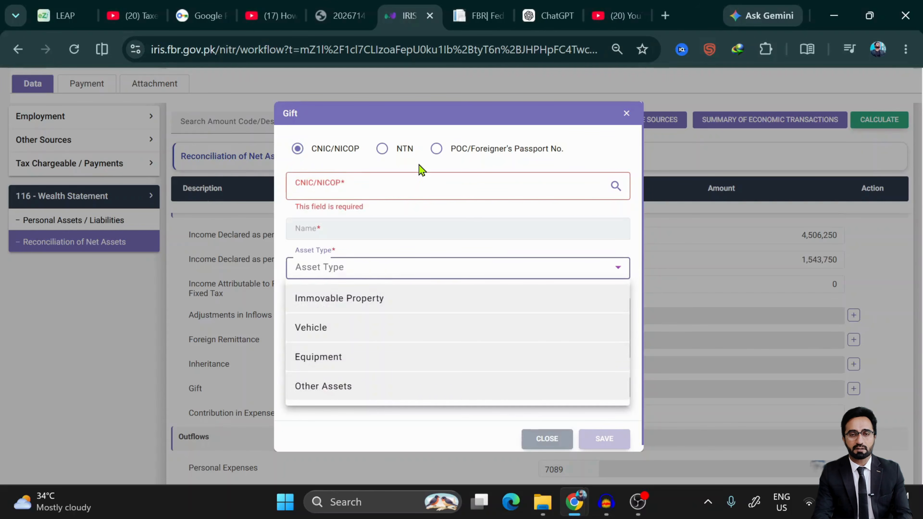
pyautogui.click(435, 208)
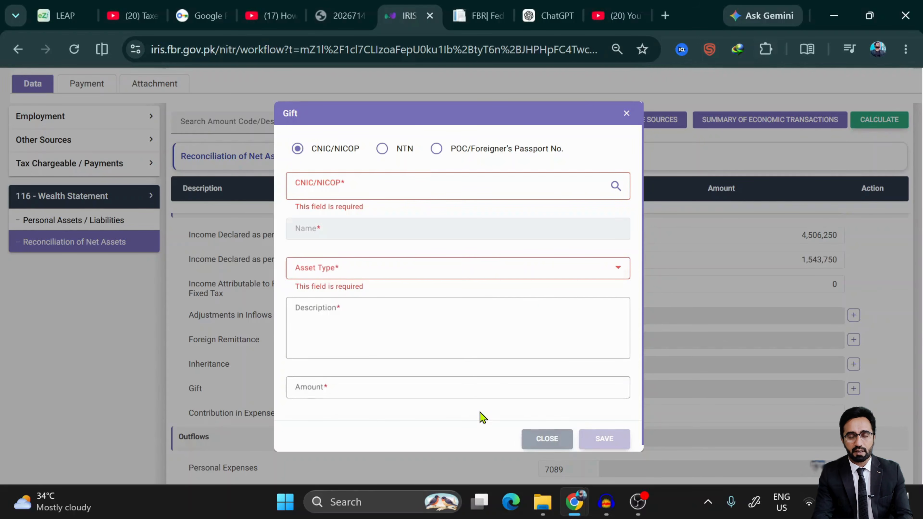
pyautogui.click(377, 316)
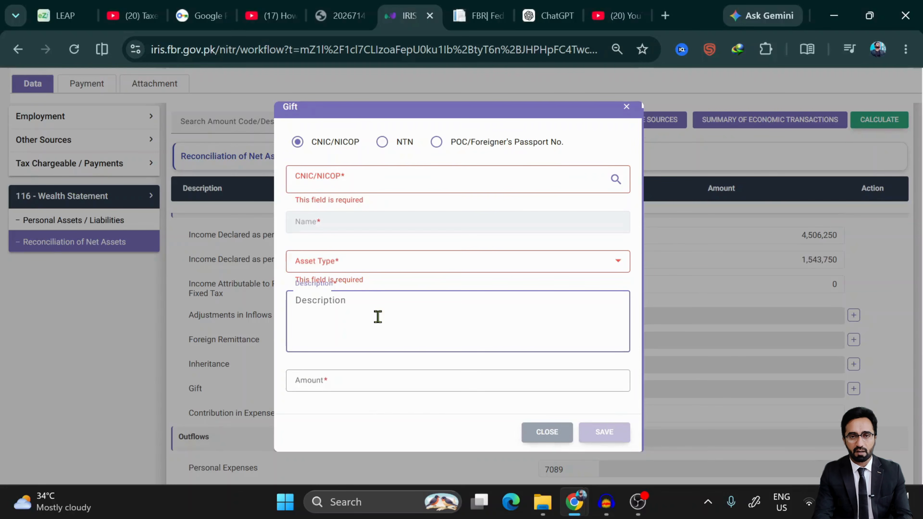
pyautogui.click(546, 434)
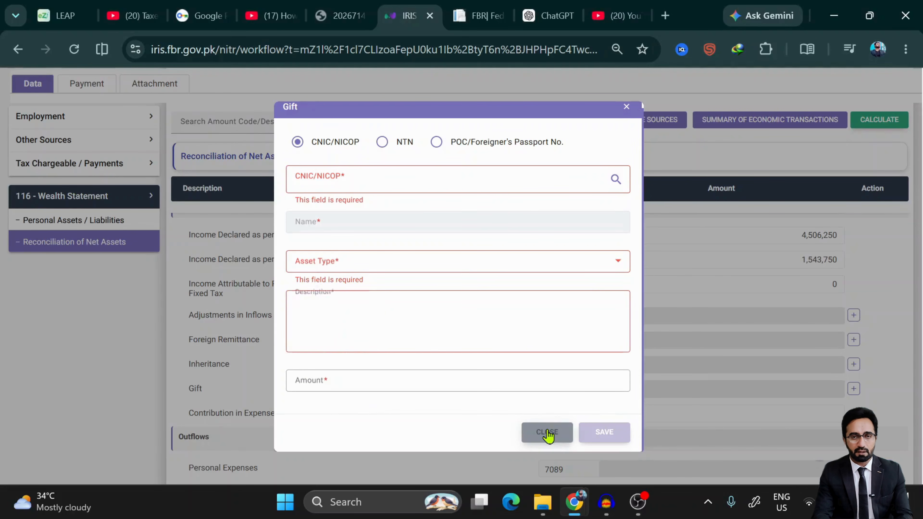
pyautogui.scroll(-3, 549, 436)
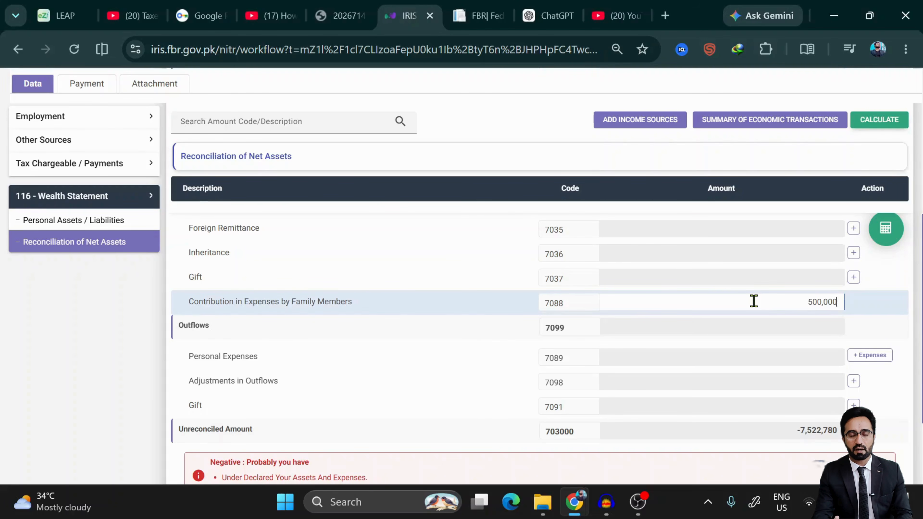
# - Change Contribution in Expenses by Family Members from 500,000 to 1,000,000 and recalculate to -8,522,780
pyautogui.click(886, 232)
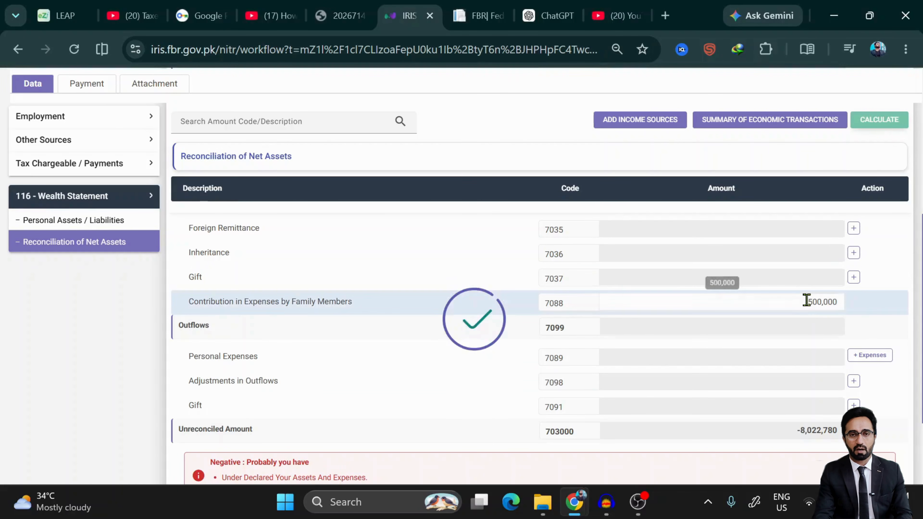
pyautogui.doubleClick(821, 301)
pyautogui.write('1')
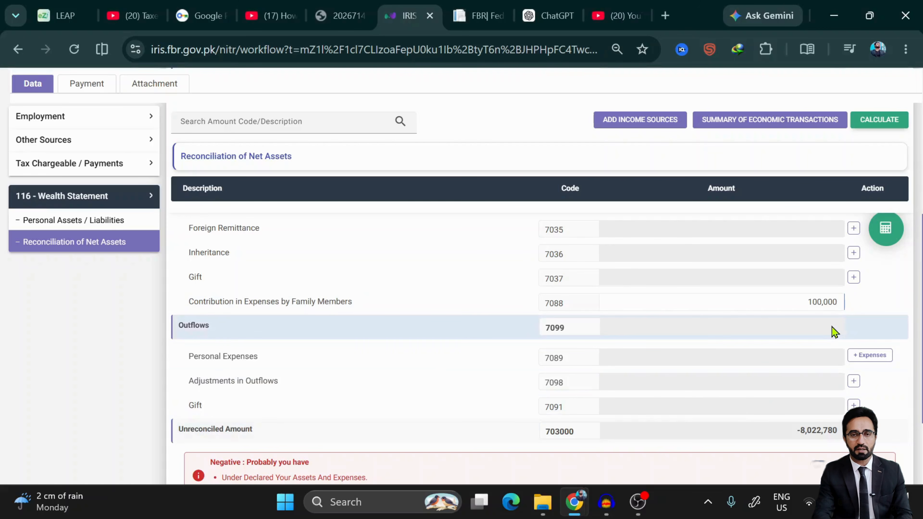
pyautogui.write('0')
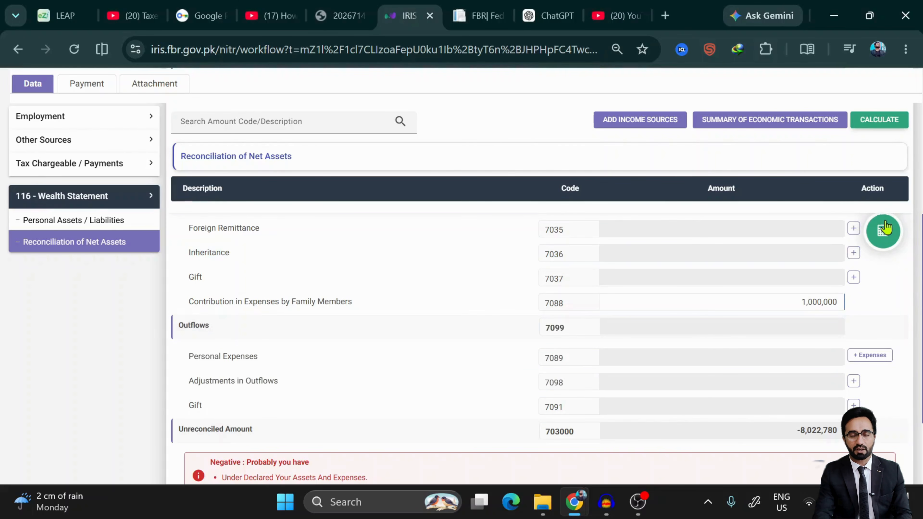
pyautogui.click(887, 232)
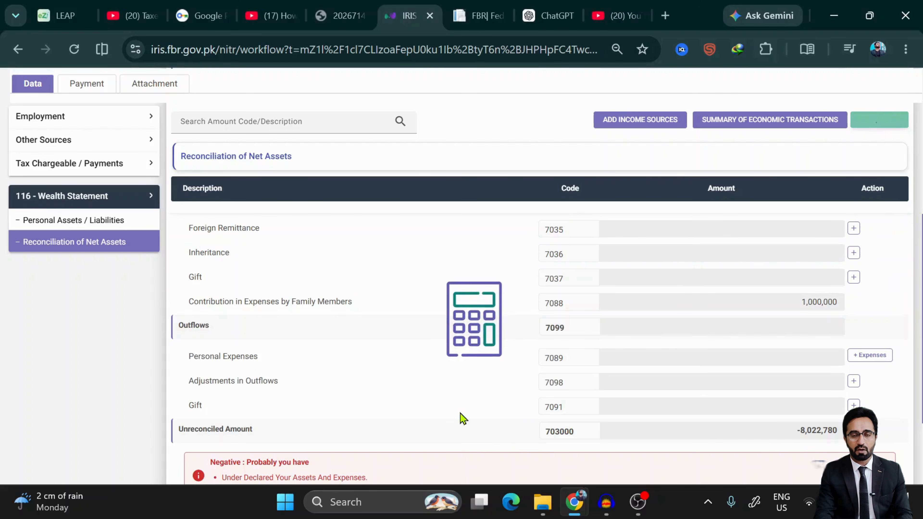
pyautogui.scroll(-3, 454, 416)
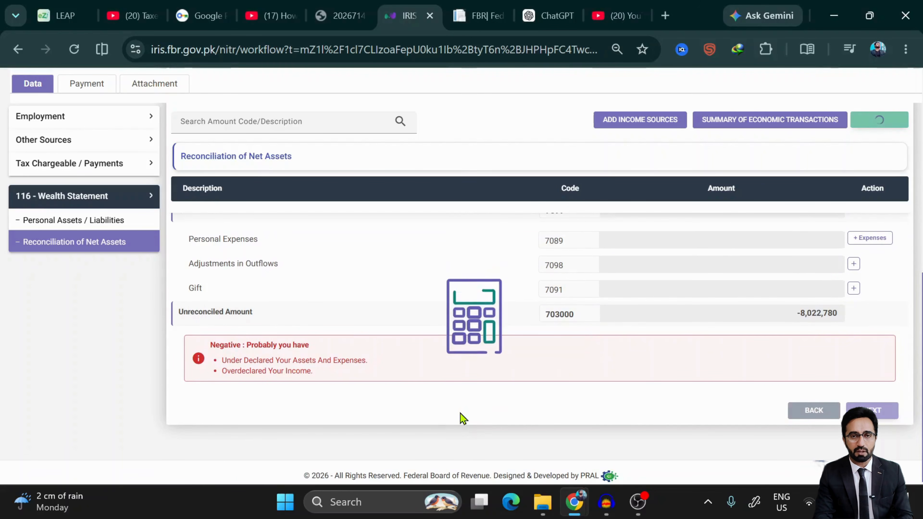
pyautogui.scroll(3, 461, 418)
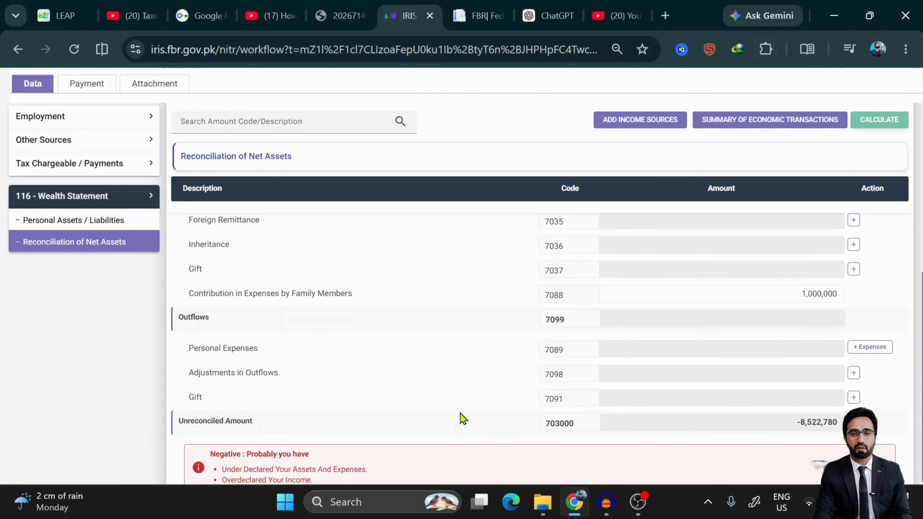
# - Add only the Educational category as a new Personal Expenses row
pyautogui.click(874, 350)
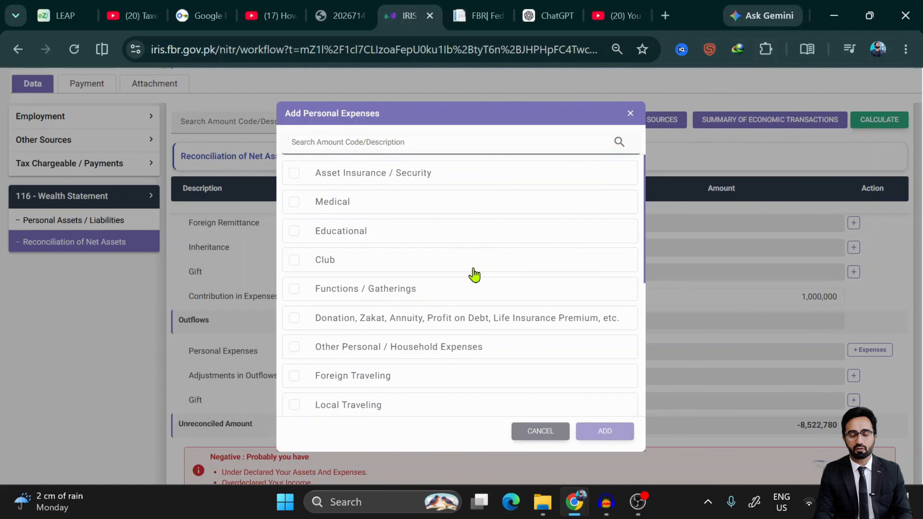
pyautogui.click(304, 207)
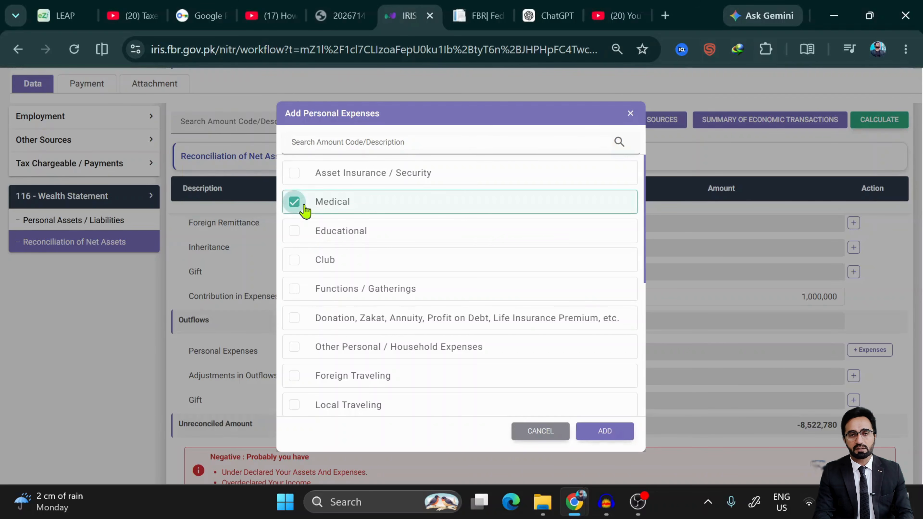
pyautogui.click(304, 206)
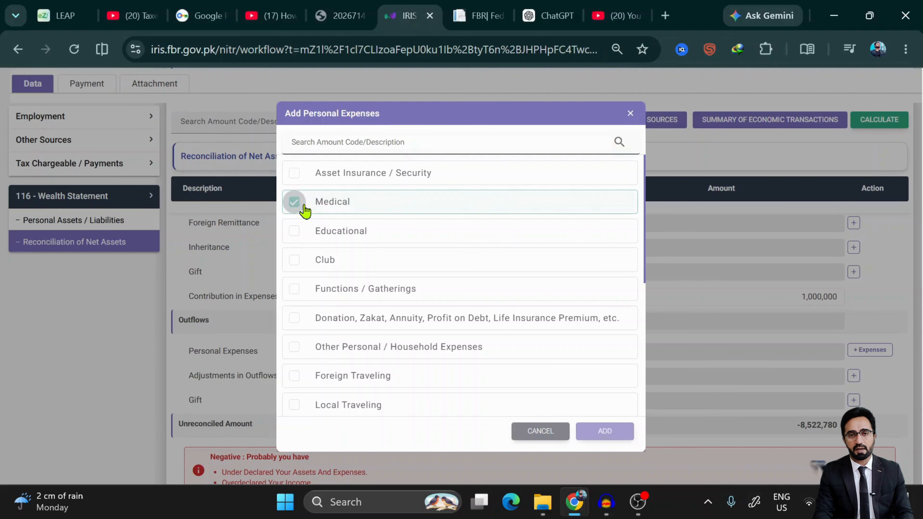
pyautogui.click(302, 236)
pyautogui.click(606, 433)
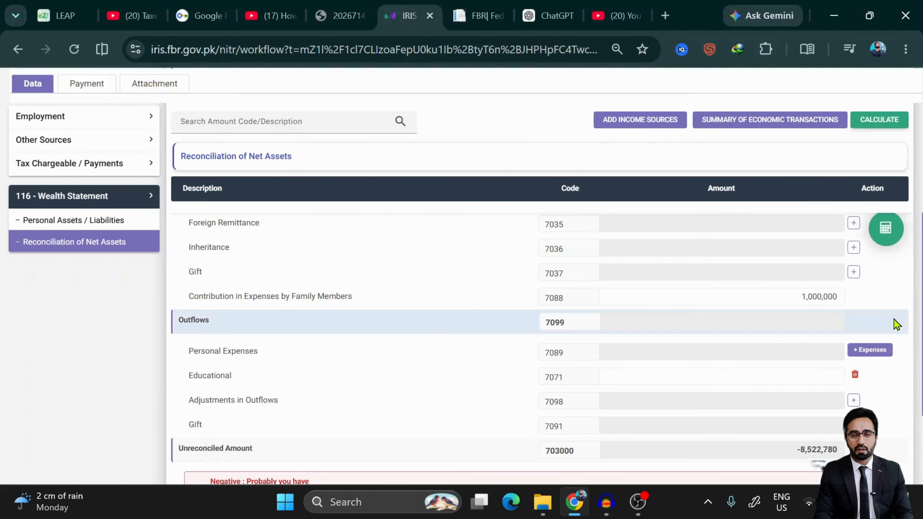
# - Scroll the outflows to check the new Educational row, code 7071, with blank amount
pyautogui.scroll(-4, 771, 414)
pyautogui.scroll(3, 771, 413)
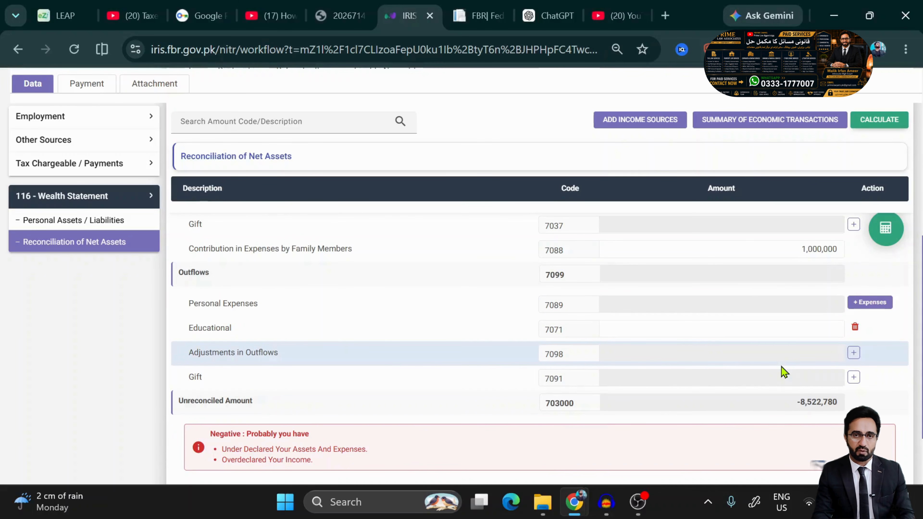
pyautogui.scroll(4, 782, 371)
pyautogui.scroll(-6, 783, 371)
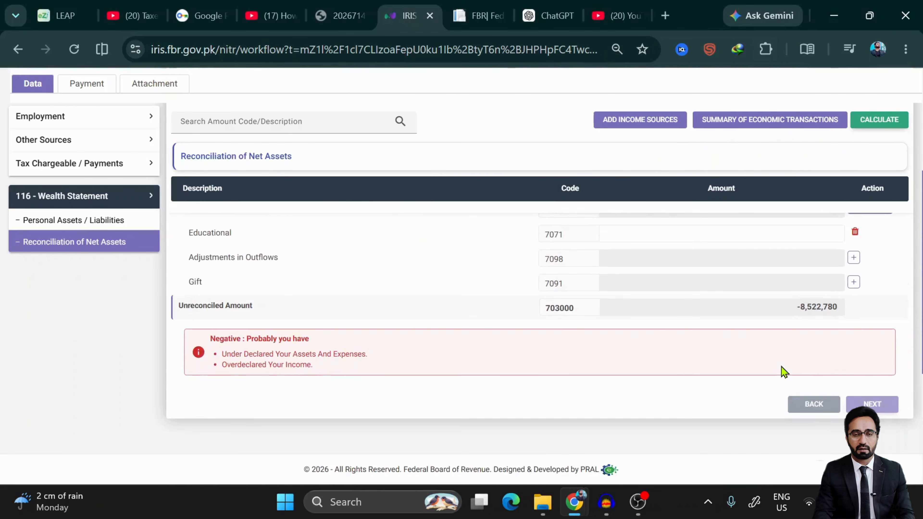
pyautogui.scroll(10, 781, 366)
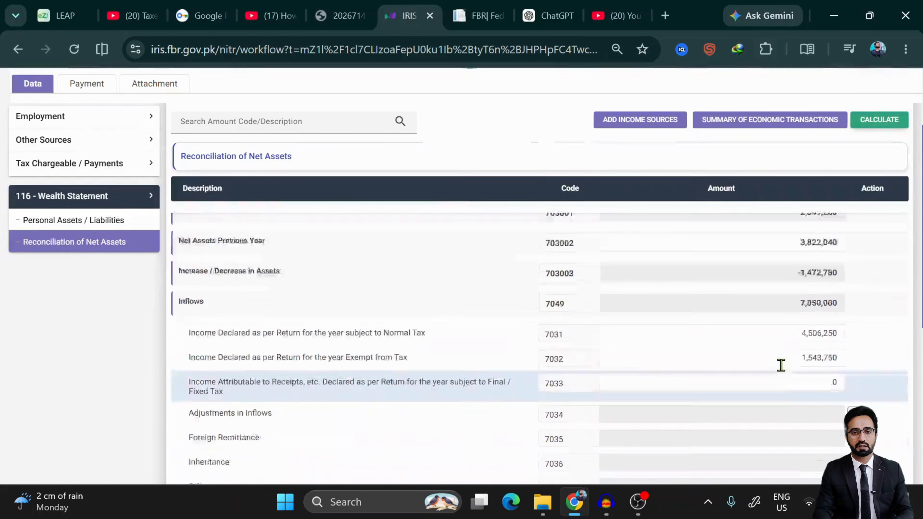
pyautogui.scroll(-3, 782, 365)
pyautogui.scroll(2, 781, 366)
pyautogui.scroll(-1, 783, 371)
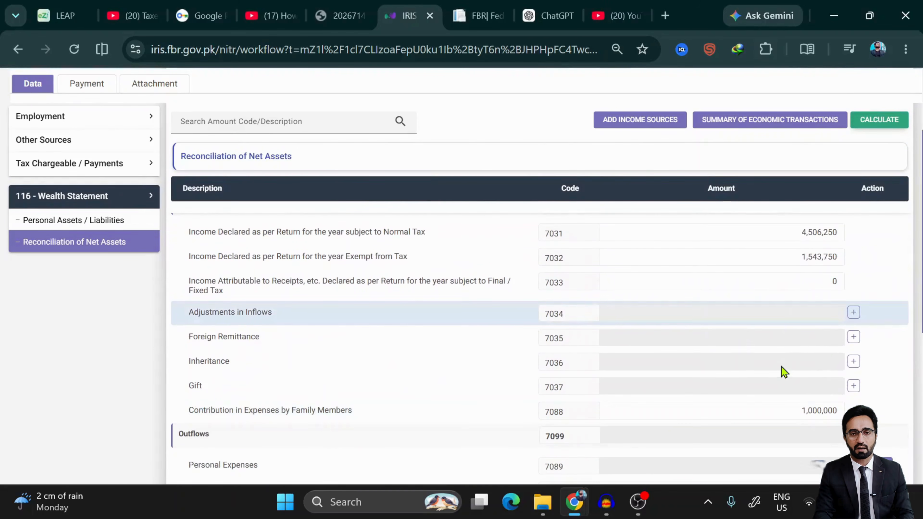
pyautogui.scroll(-4, 783, 371)
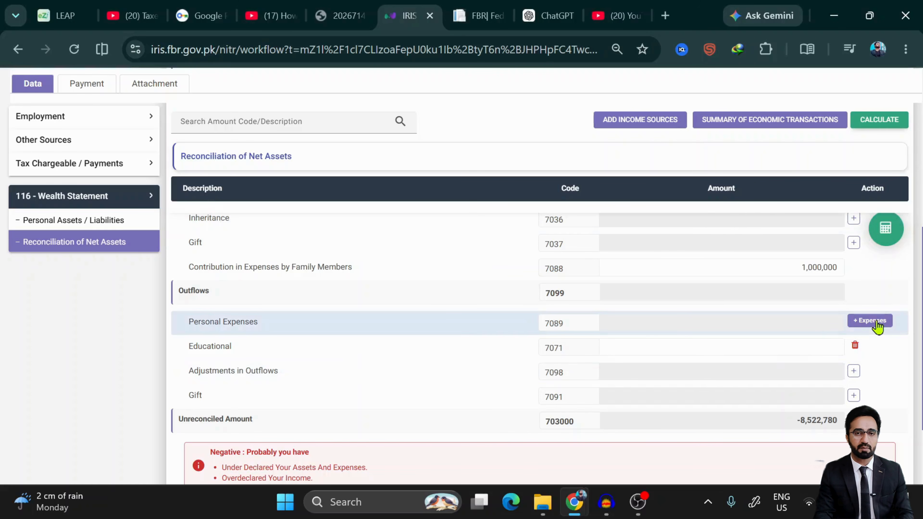
# - Tick Functions / Gatherings, Donation, Other Personal / Household, Foreign Traveling and Local Traveling
pyautogui.click(877, 322)
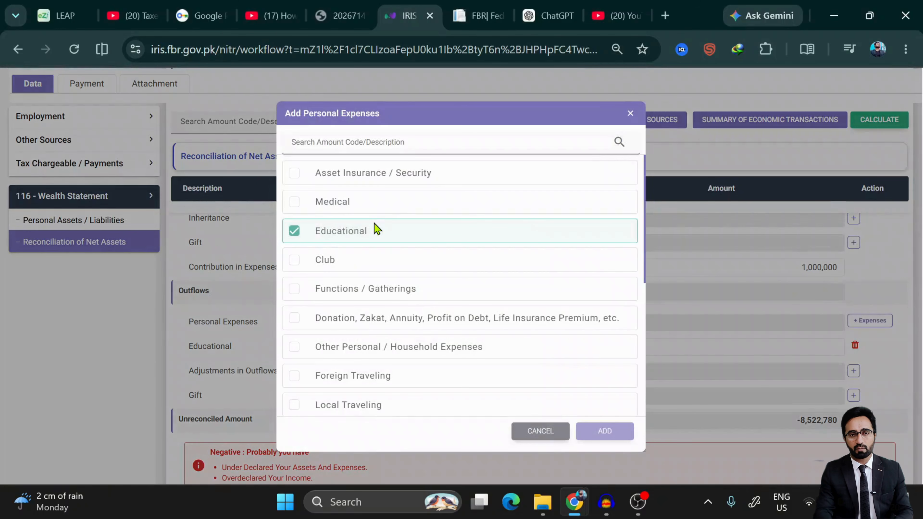
pyautogui.click(302, 291)
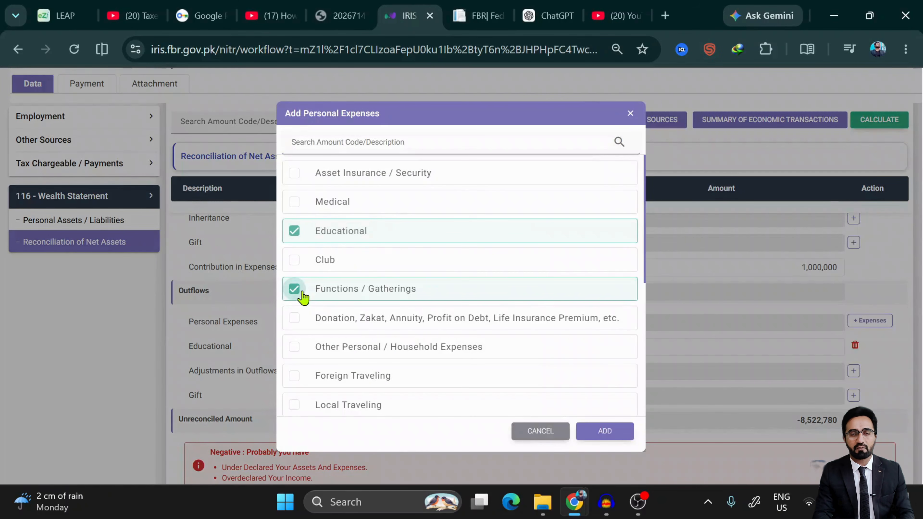
pyautogui.scroll(-2, 303, 295)
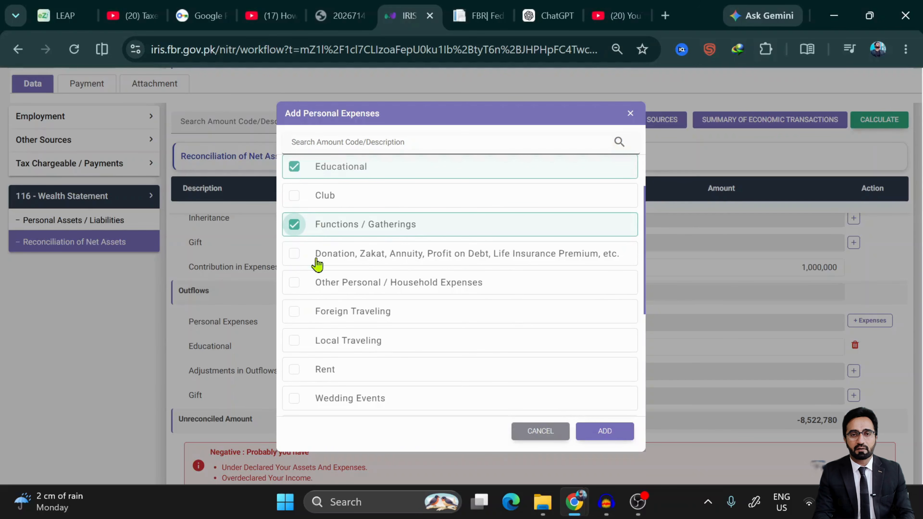
pyautogui.click(294, 253)
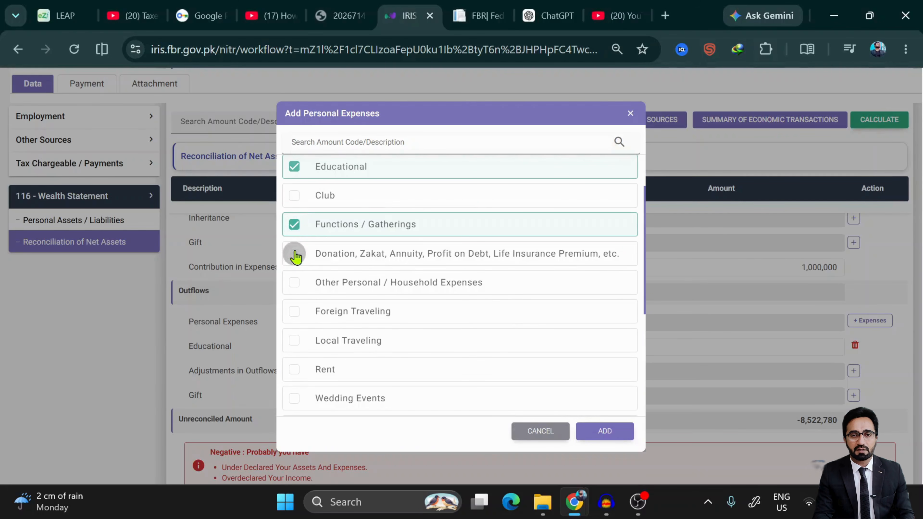
pyautogui.click(298, 292)
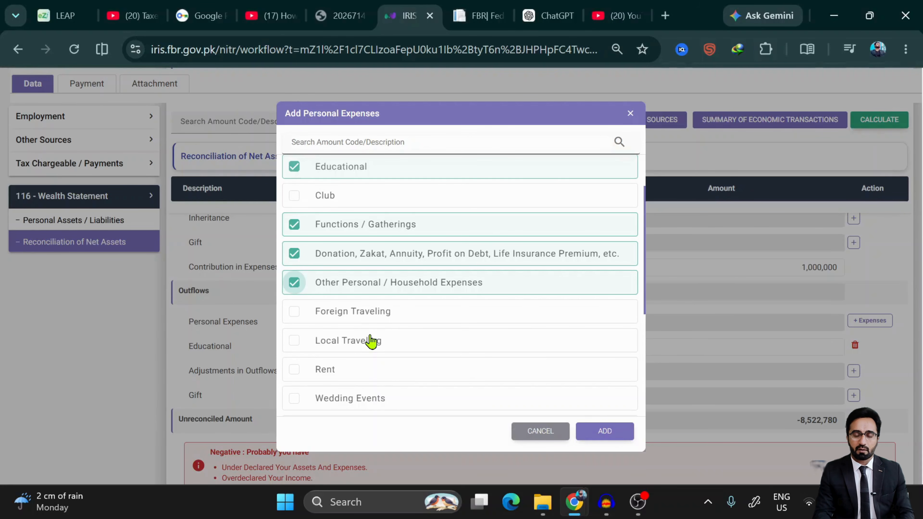
pyautogui.click(303, 312)
pyautogui.click(294, 341)
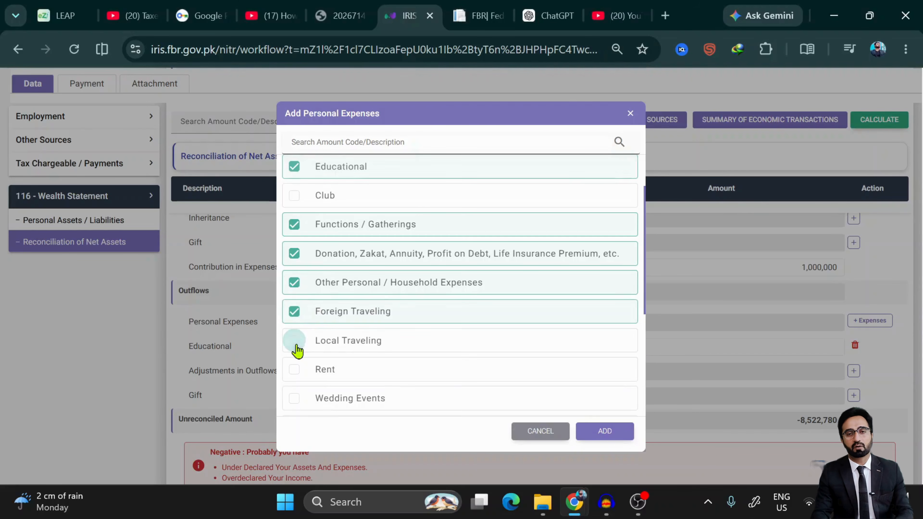
# - Tick Rent, Wedding Events and Other Events / Functions / Gathering
pyautogui.scroll(-3, 292, 320)
pyautogui.click(295, 228)
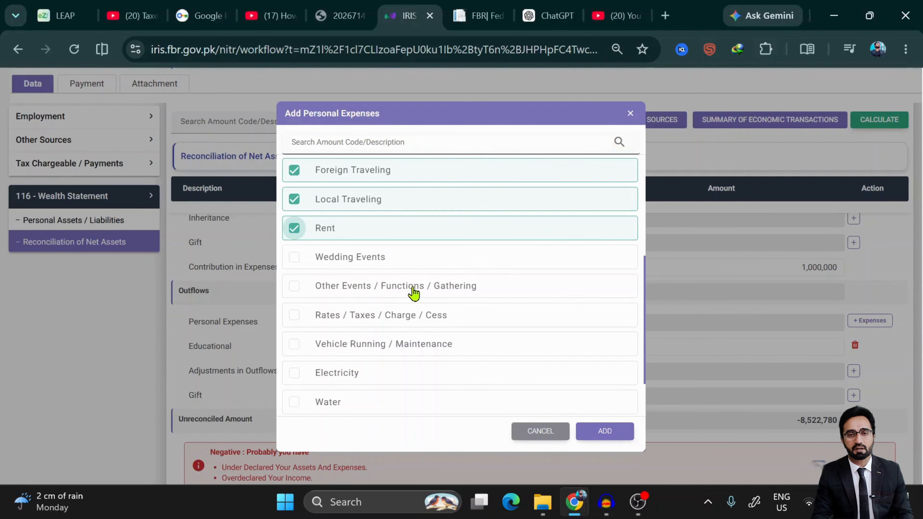
pyautogui.click(293, 259)
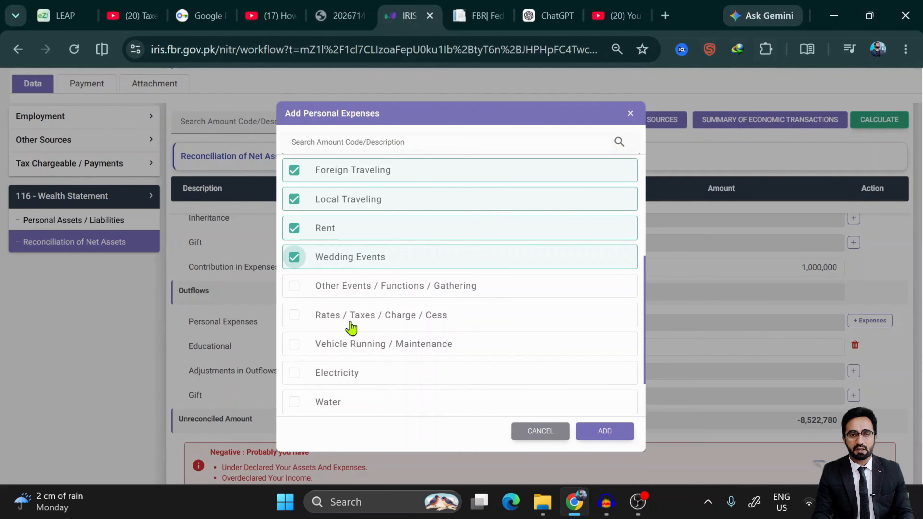
pyautogui.scroll(5, 350, 327)
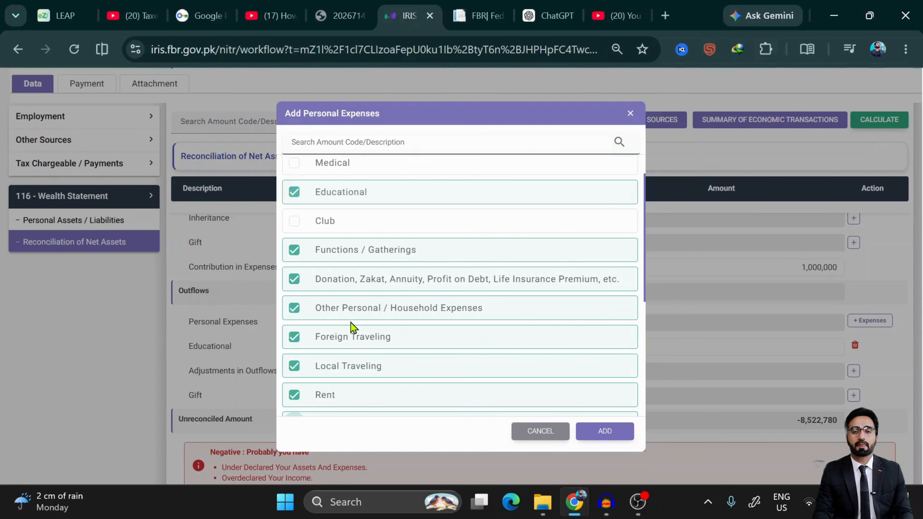
pyautogui.scroll(-5, 371, 384)
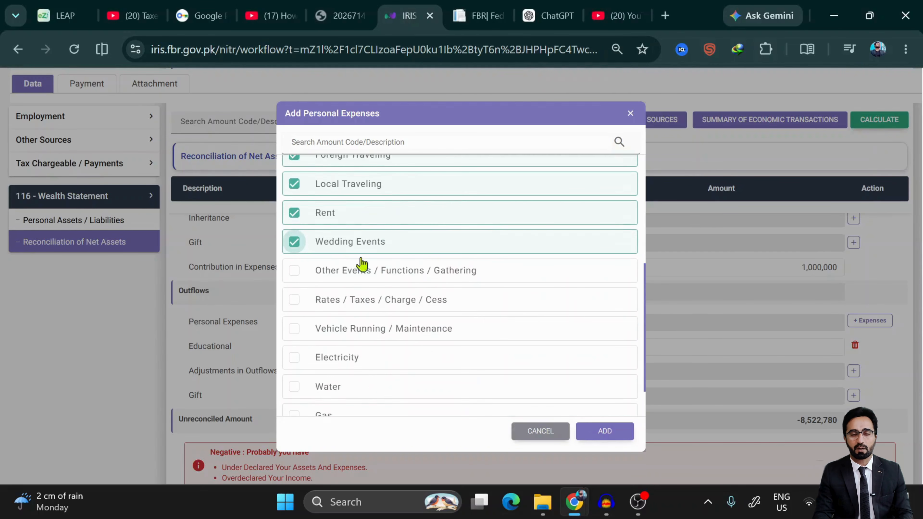
pyautogui.click(295, 275)
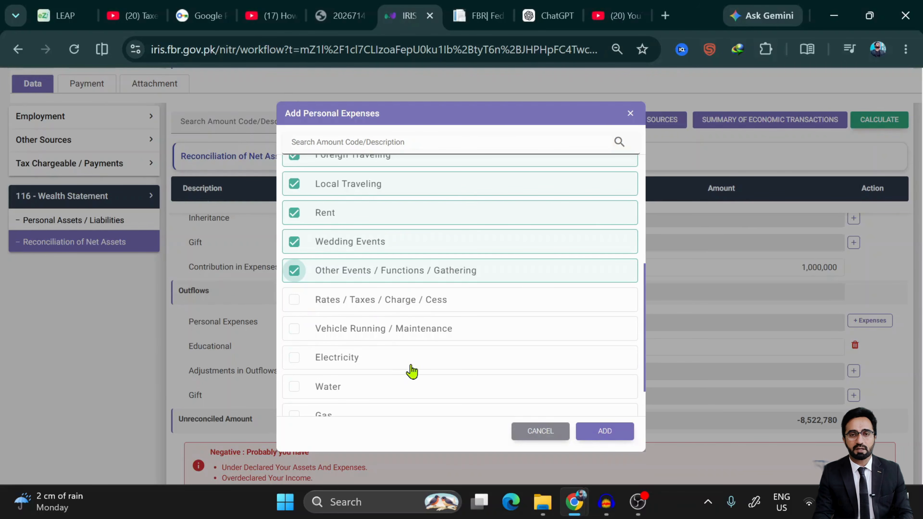
# - Tick Vehicle Running / Maintenance, Electricity, Water, Gas and Telephone
pyautogui.scroll(-1, 409, 371)
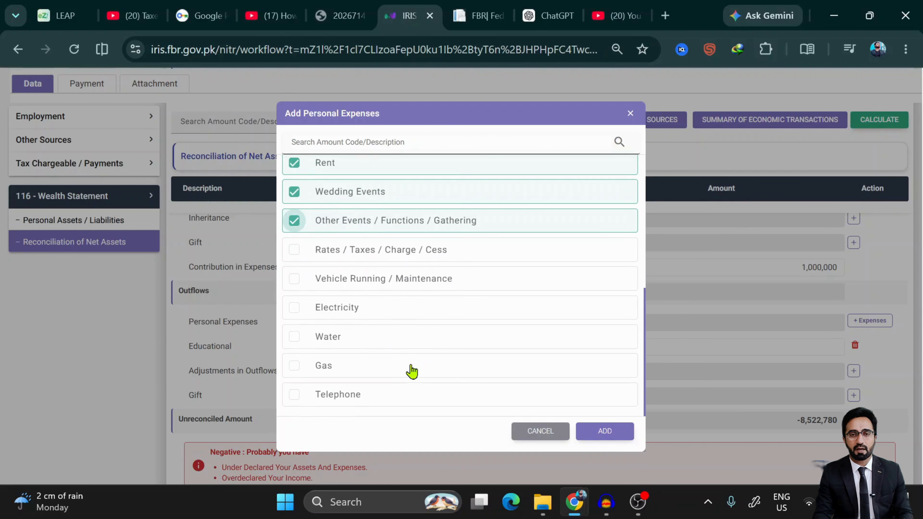
pyautogui.click(294, 289)
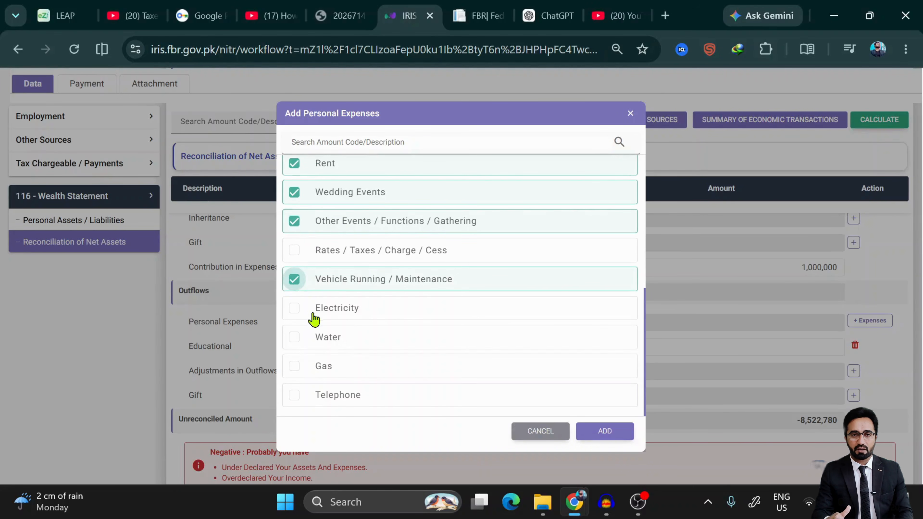
pyautogui.click(295, 314)
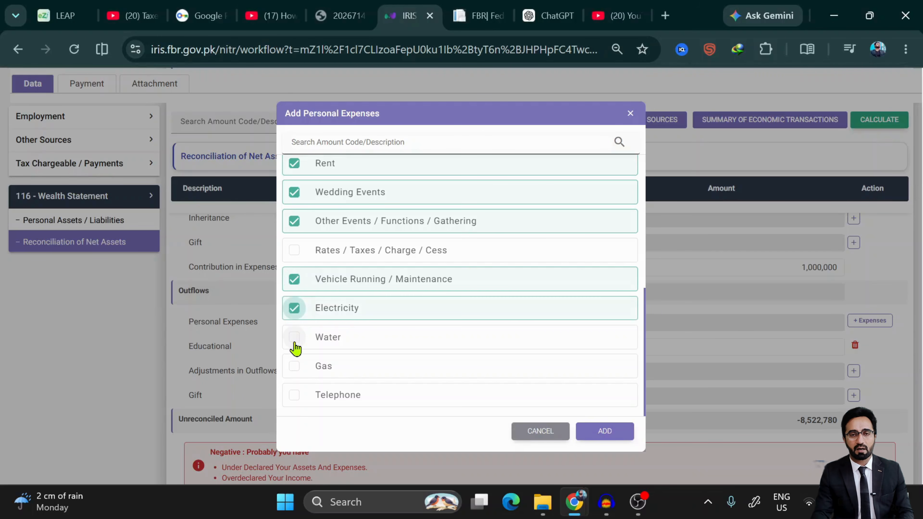
pyautogui.click(294, 343)
pyautogui.click(295, 371)
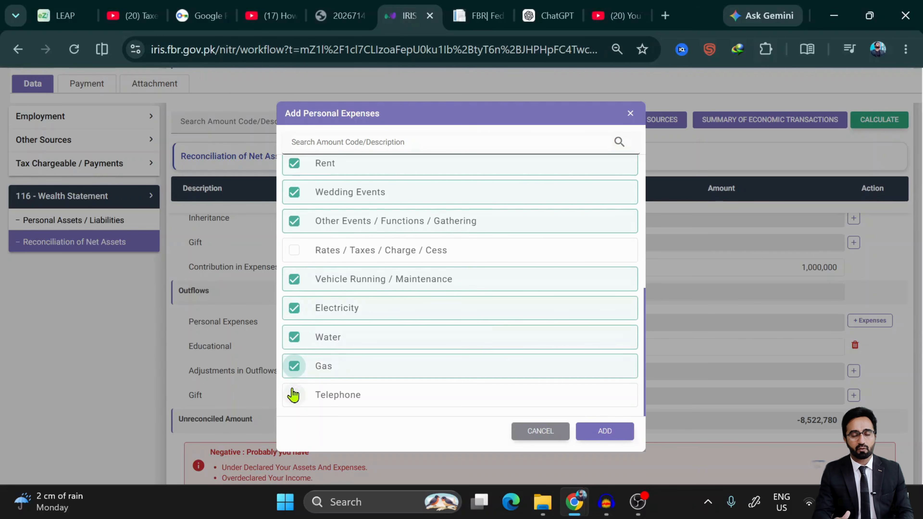
pyautogui.click(295, 394)
pyautogui.scroll(7, 426, 367)
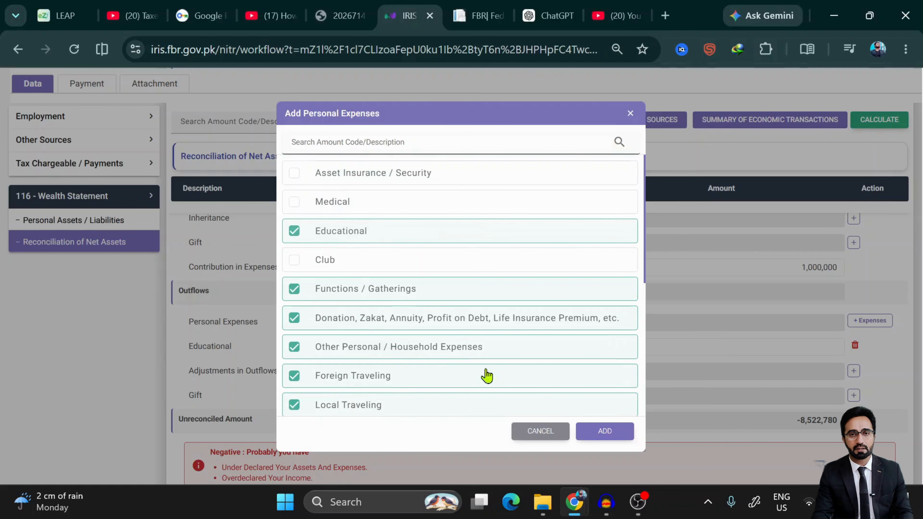
pyautogui.scroll(-4, 378, 343)
pyautogui.scroll(-3, 378, 344)
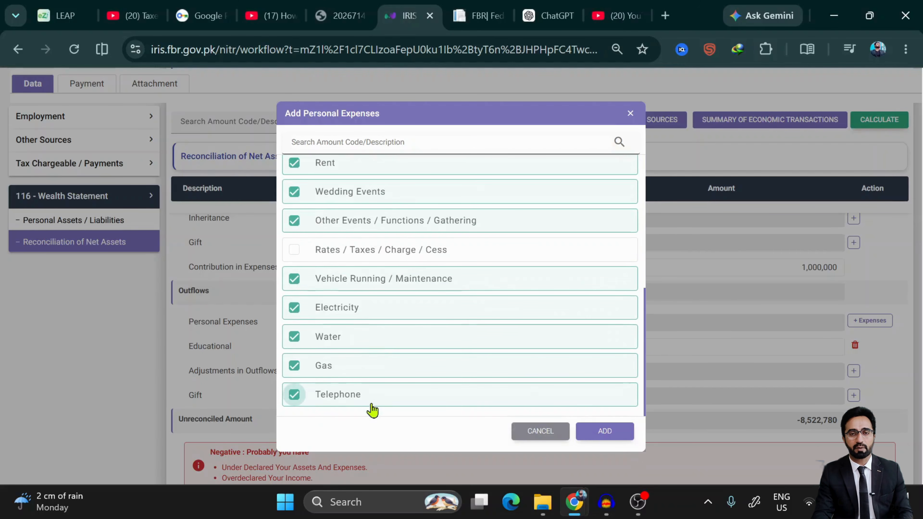
pyautogui.scroll(7, 425, 313)
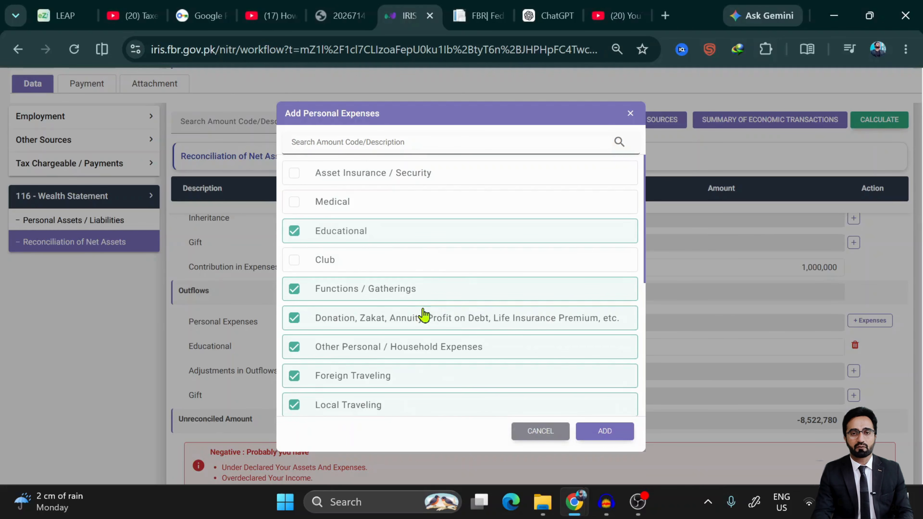
pyautogui.scroll(-7, 424, 315)
pyautogui.scroll(-1, 424, 314)
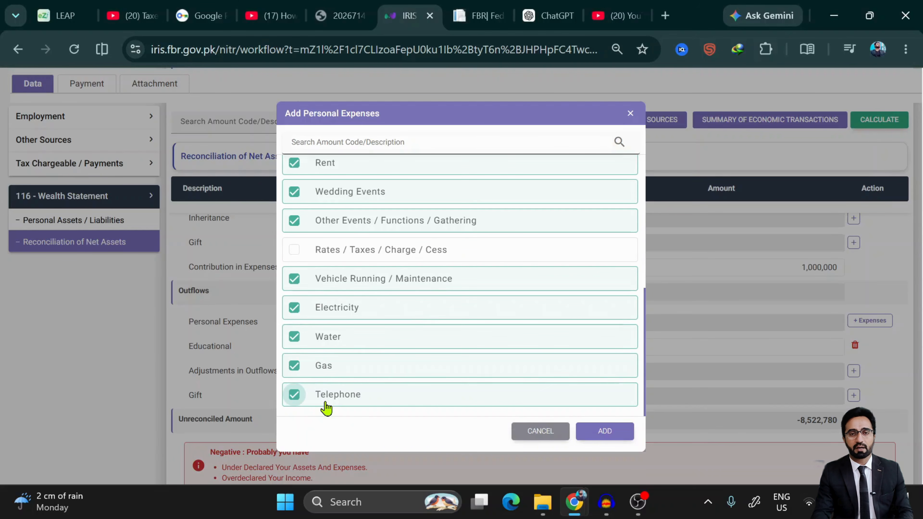
# - Add the ticked categories and review the thirteen new blank expense rows in the outflows
pyautogui.click(628, 435)
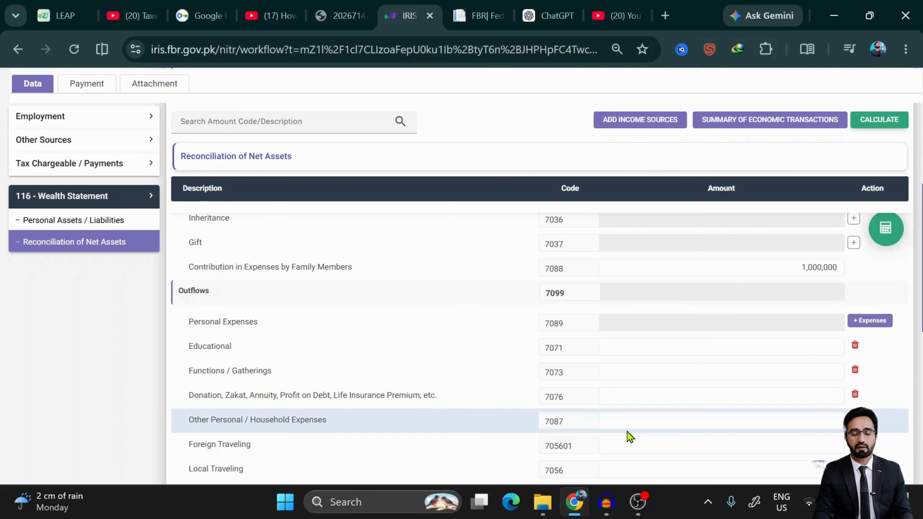
pyautogui.scroll(-10, 629, 437)
pyautogui.scroll(5, 629, 436)
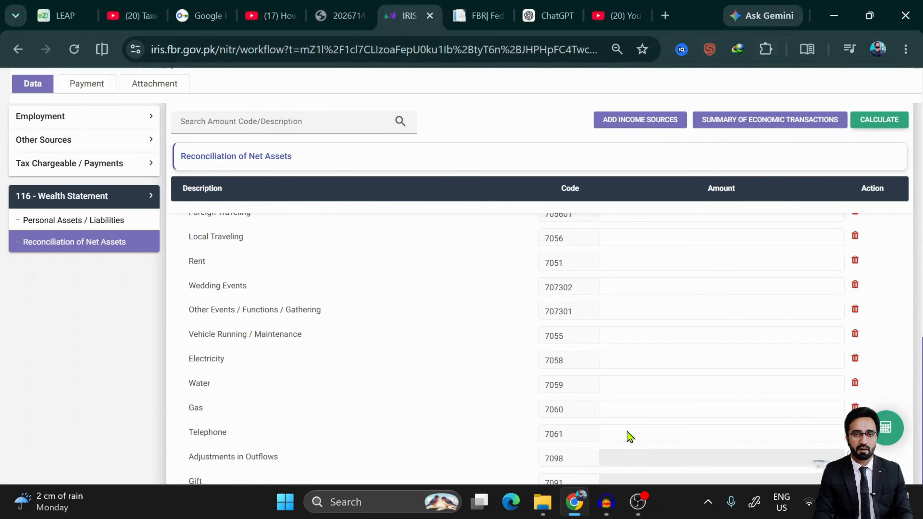
pyautogui.scroll(3, 627, 433)
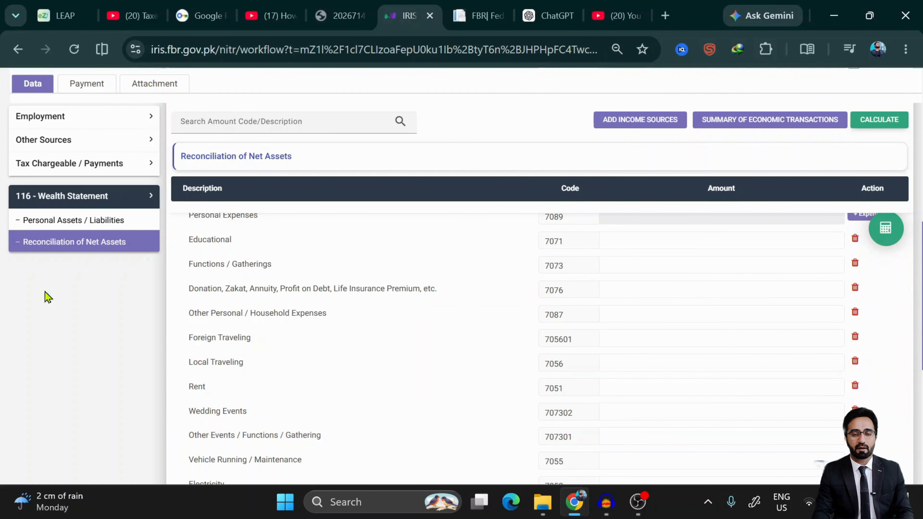
pyautogui.scroll(-1, 496, 468)
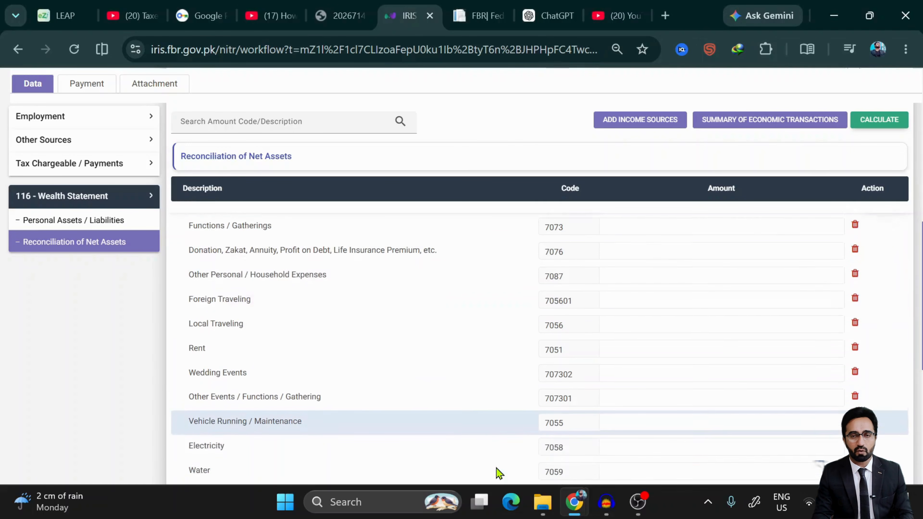
pyautogui.scroll(3, 496, 468)
pyautogui.scroll(-3, 496, 468)
pyautogui.scroll(2, 496, 468)
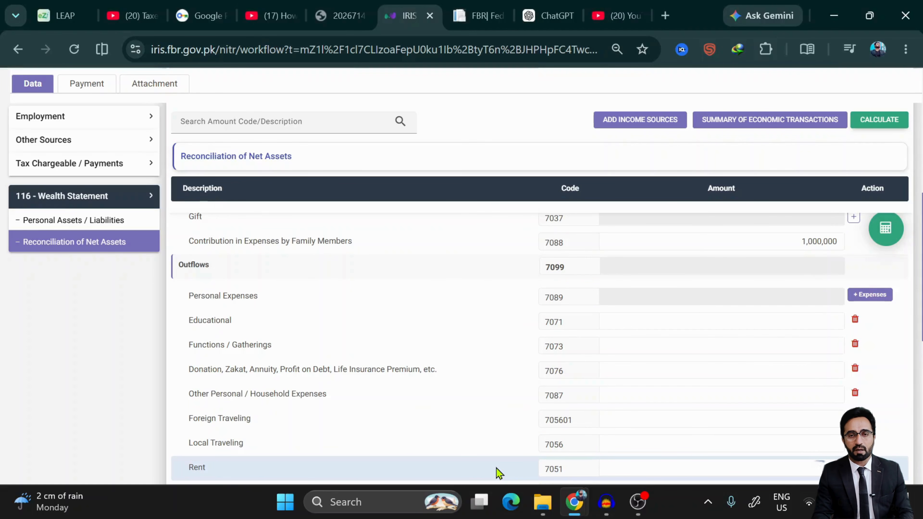
# - Enter 650,000 for Educational, recalculate, and type 50,000 for Functions / Gatherings
pyautogui.click(790, 326)
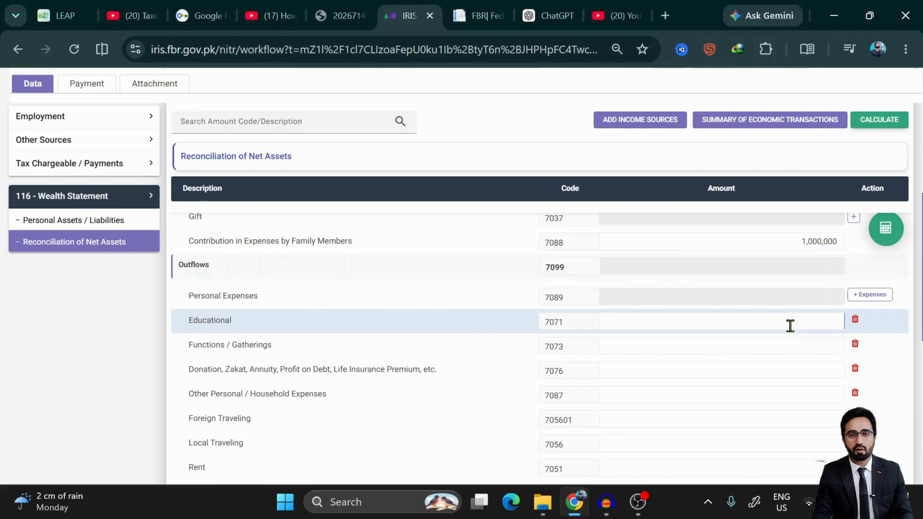
pyautogui.write('6,500,00')
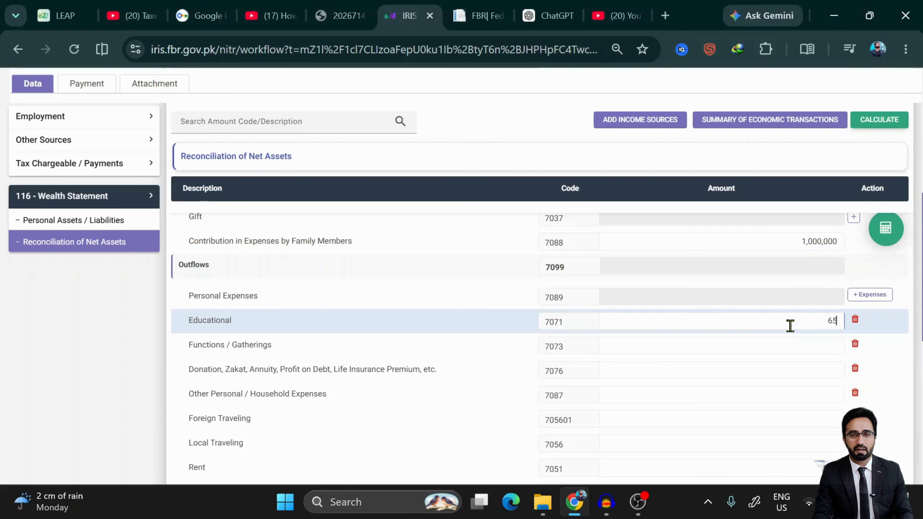
pyautogui.write('0')
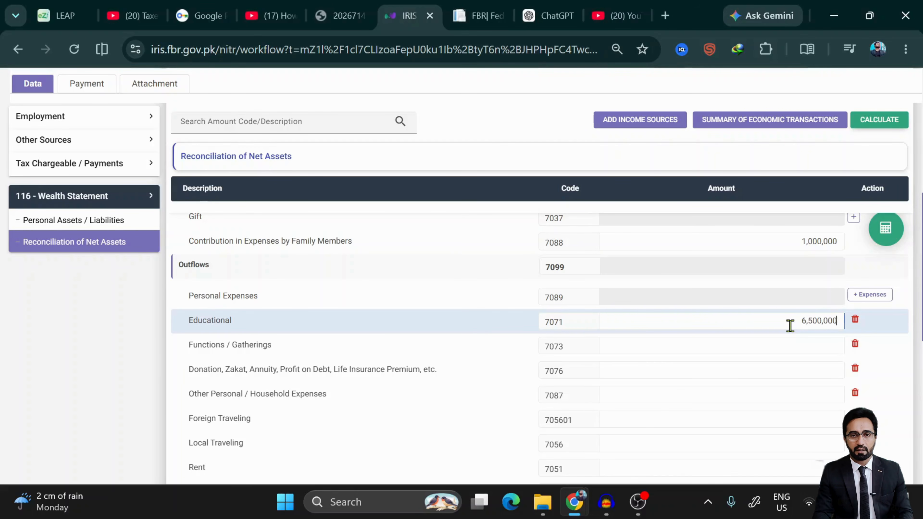
pyautogui.press('BackSpace')
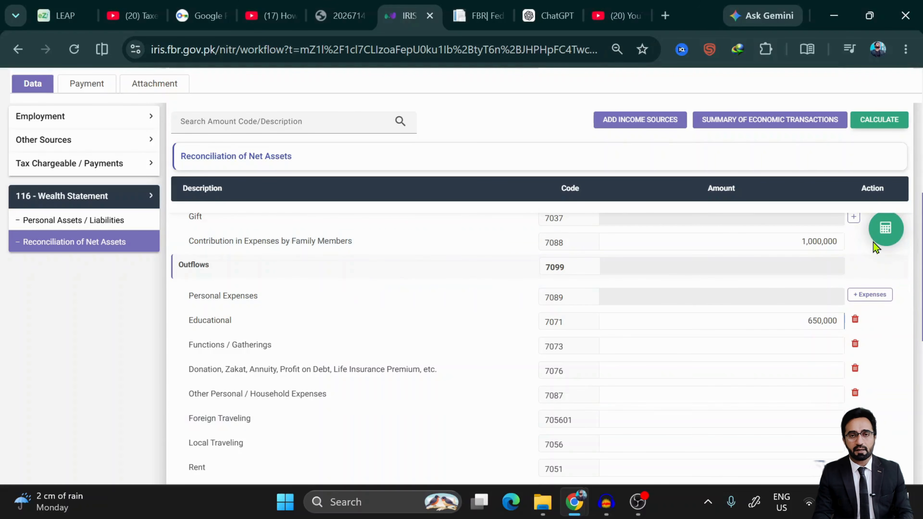
pyautogui.click(888, 229)
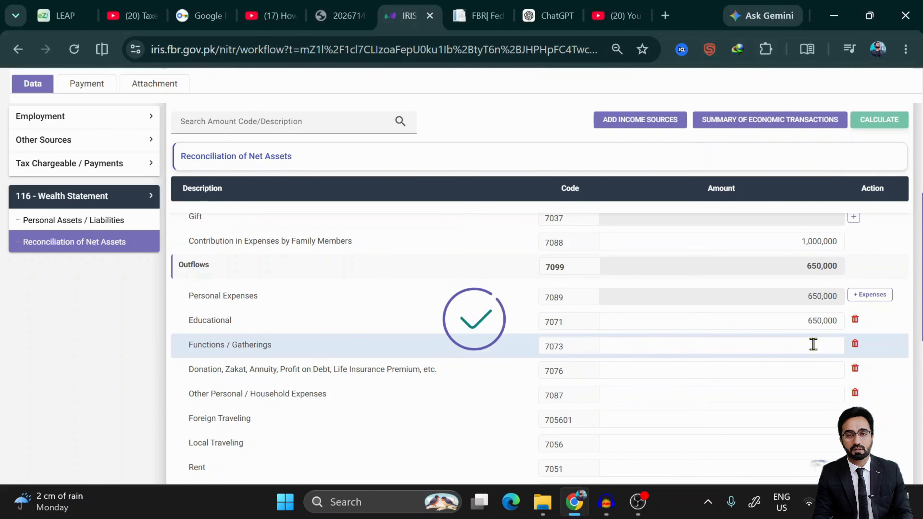
pyautogui.write('5')
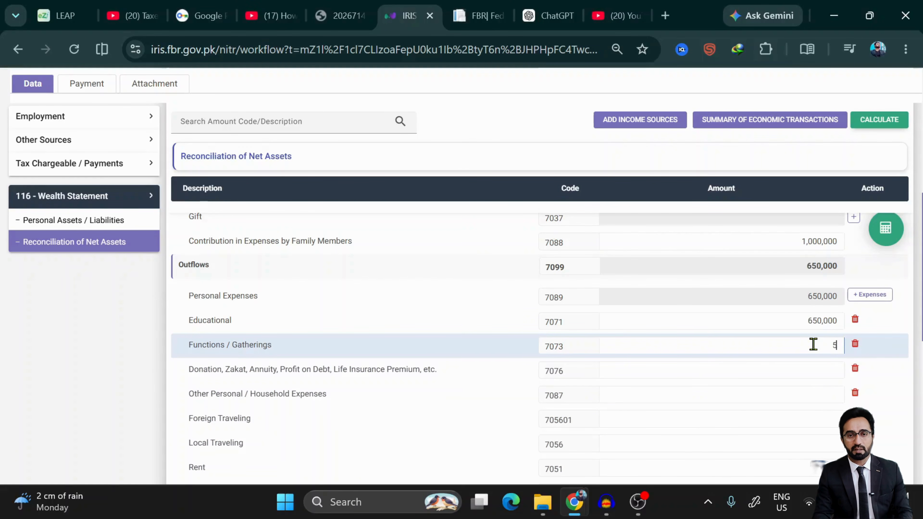
pyautogui.write('0')
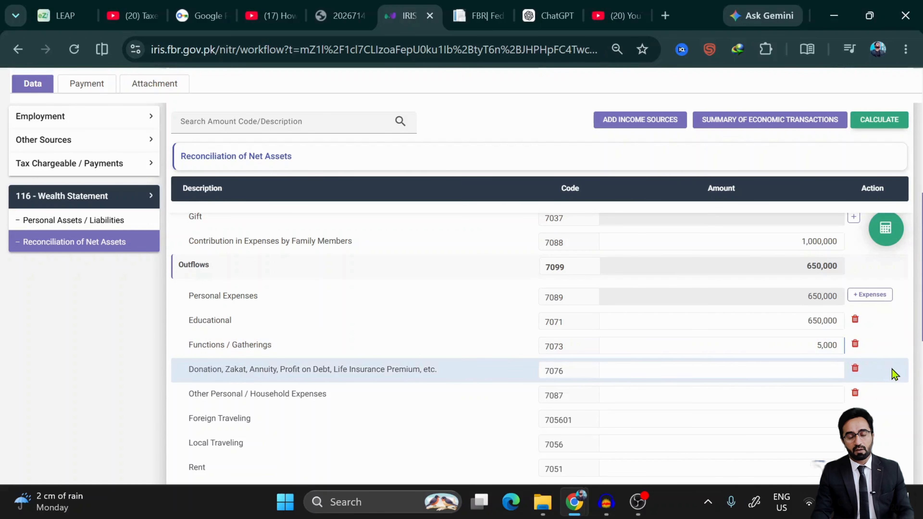
pyautogui.write(',000')
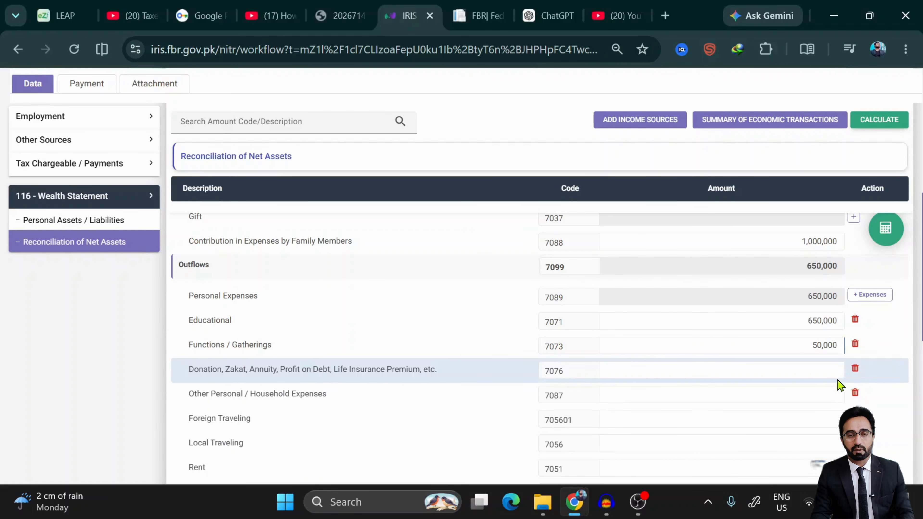
# - Enter Donation 30,000, Rent 700,000 and Wedding Events 150,000
pyautogui.click(829, 377)
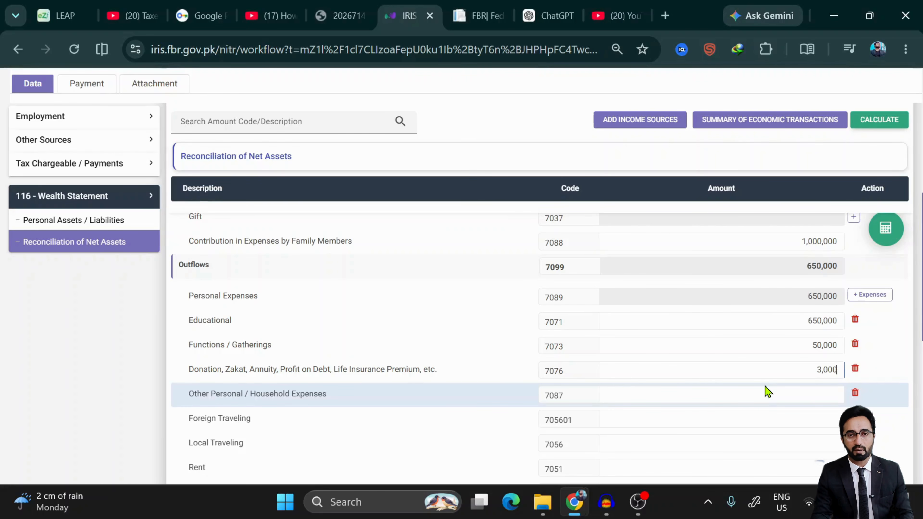
pyautogui.write('0')
pyautogui.scroll(-3, 766, 390)
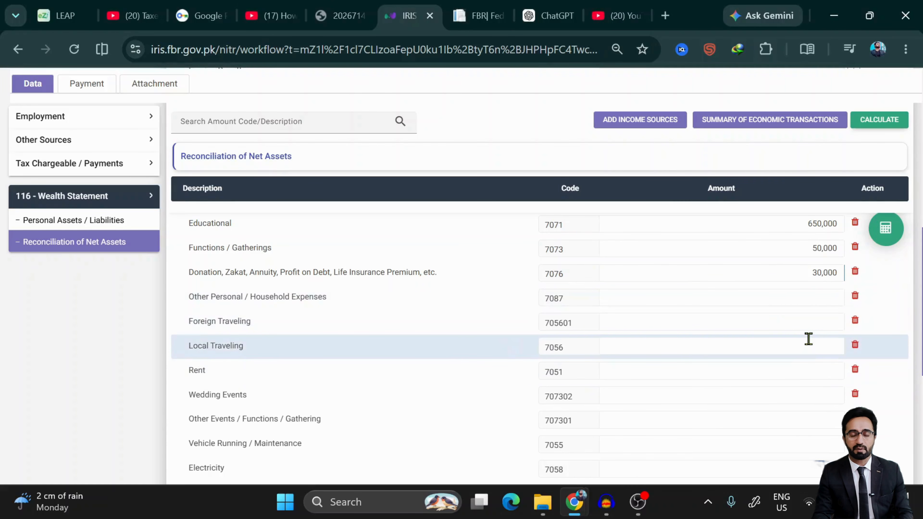
pyautogui.click(801, 377)
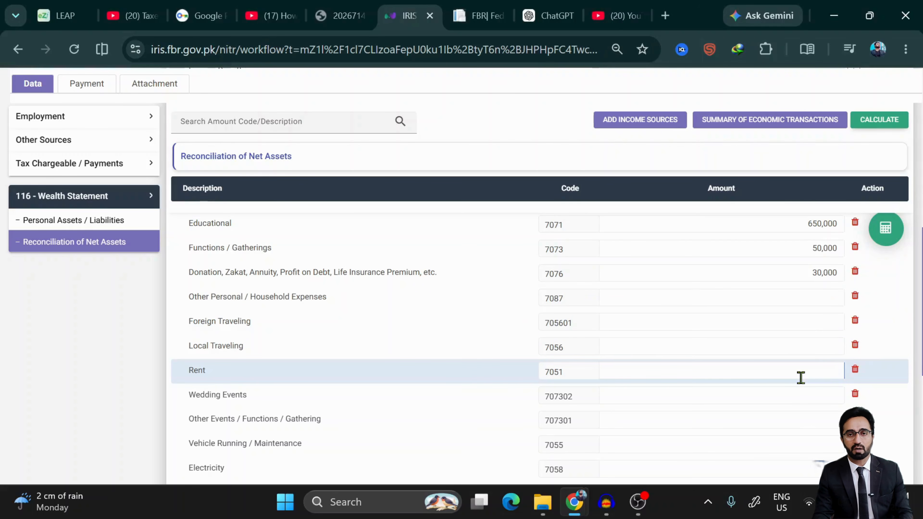
pyautogui.write('700,000')
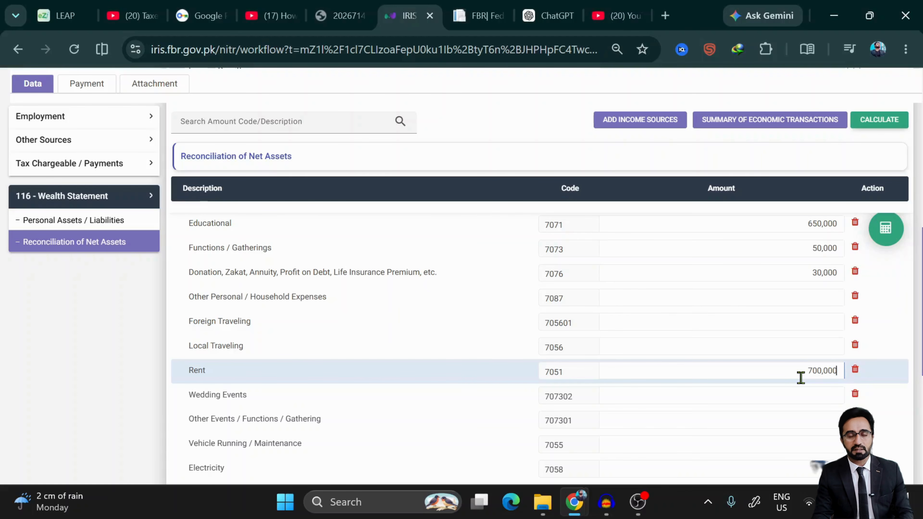
pyautogui.scroll(-3, 801, 377)
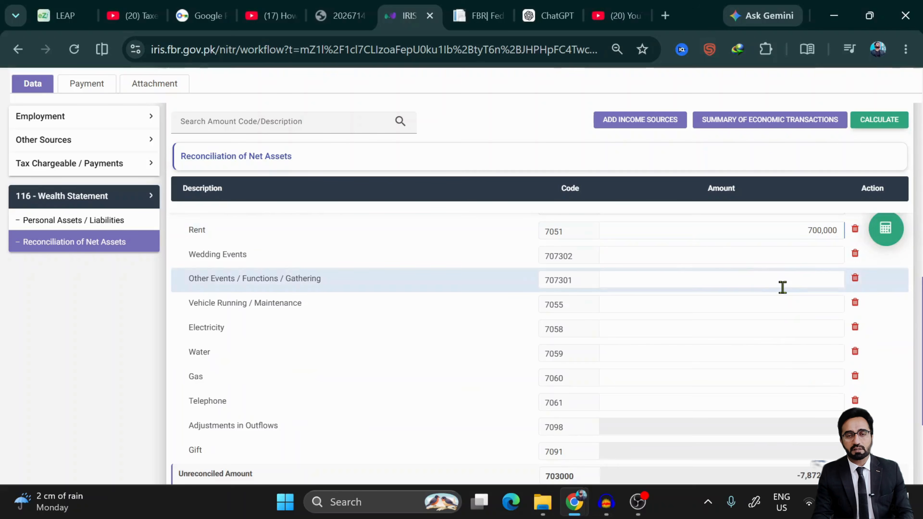
pyautogui.click(783, 262)
pyautogui.write('1')
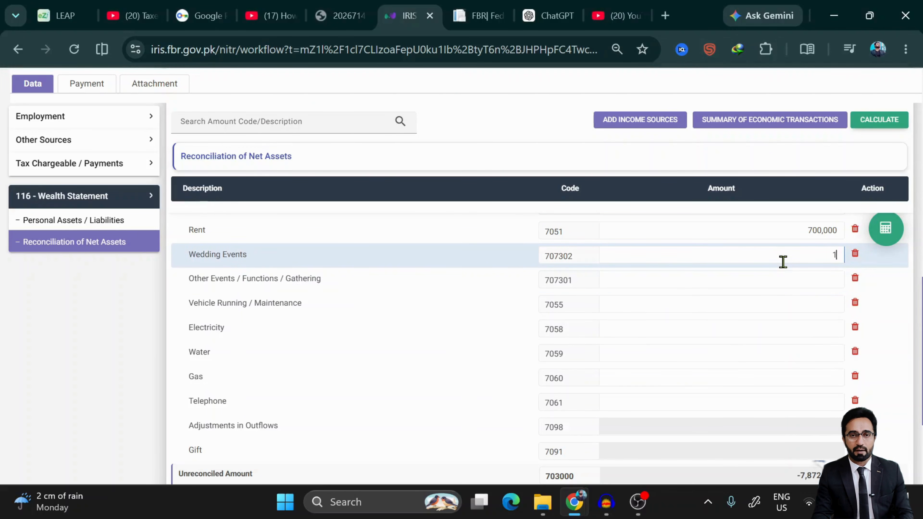
pyautogui.write(',50')
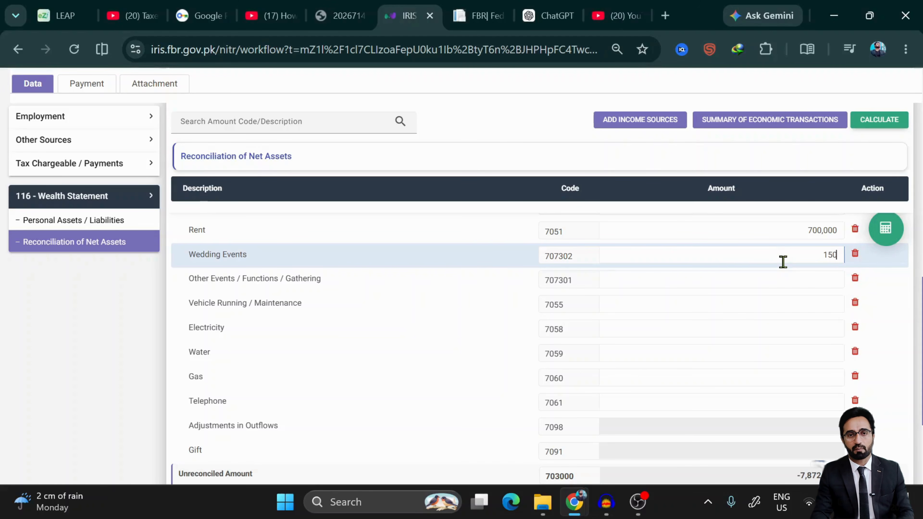
pyautogui.write('0,000')
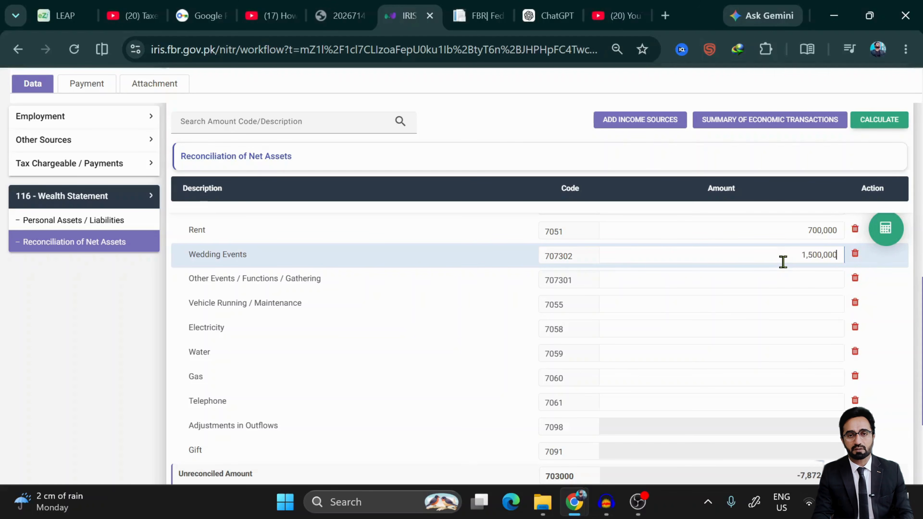
pyautogui.press('BackSpace')
# - Enter Vehicle 500,000, Electricity 150,000, Water 20,000, Gas 75,000 and Telephone 20,000
pyautogui.click(780, 311)
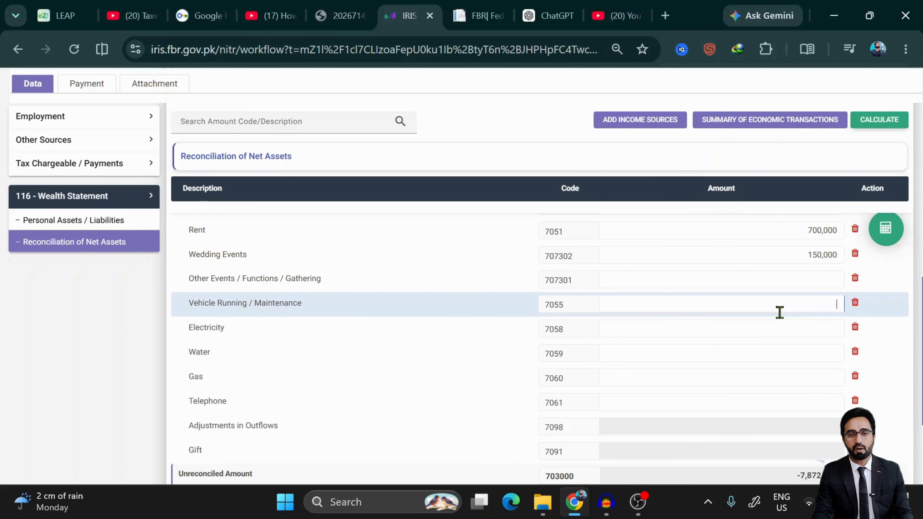
pyautogui.write('5')
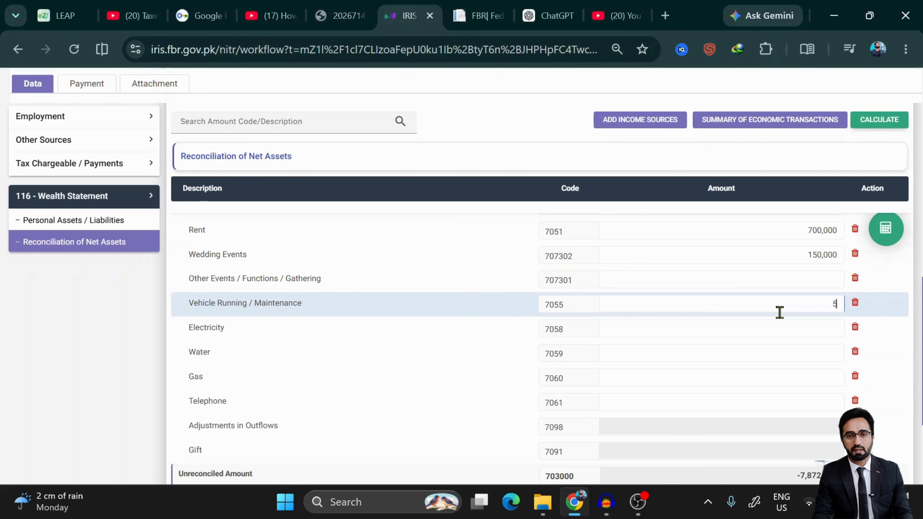
pyautogui.write('00')
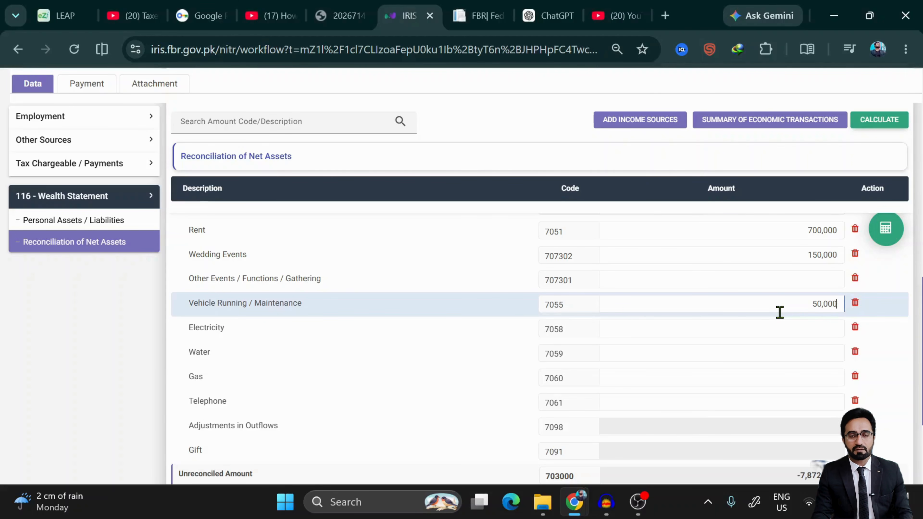
pyautogui.write(',000')
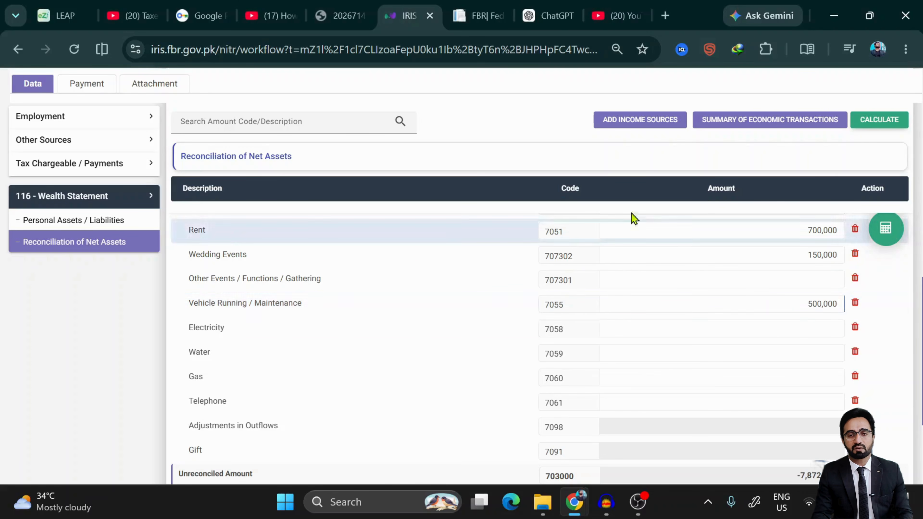
pyautogui.click(798, 329)
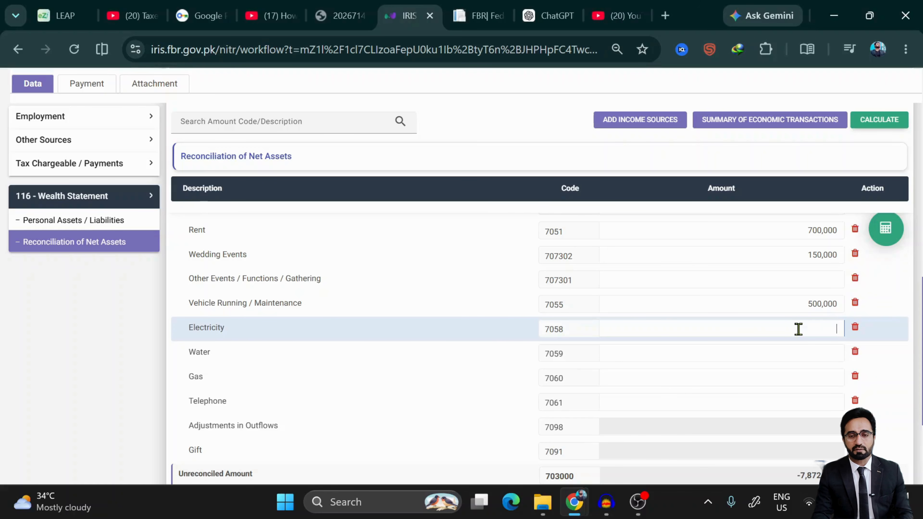
pyautogui.write('150')
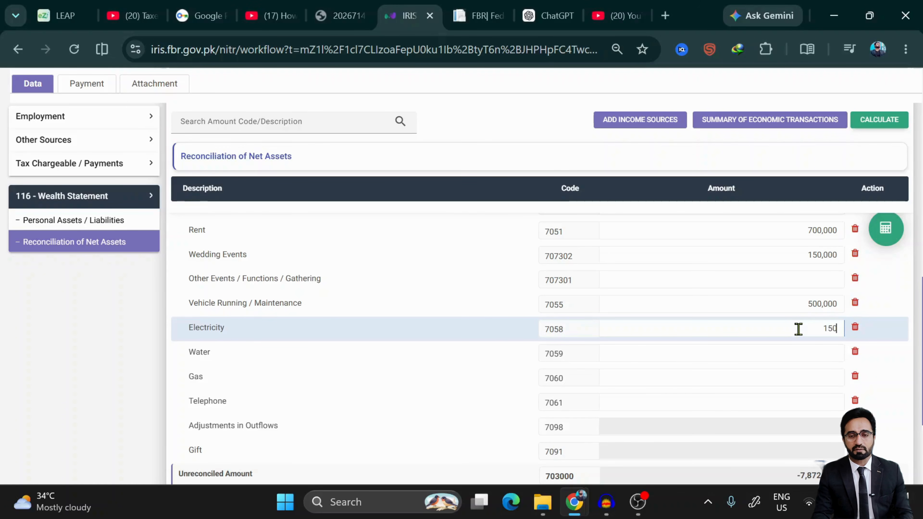
pyautogui.write(',000')
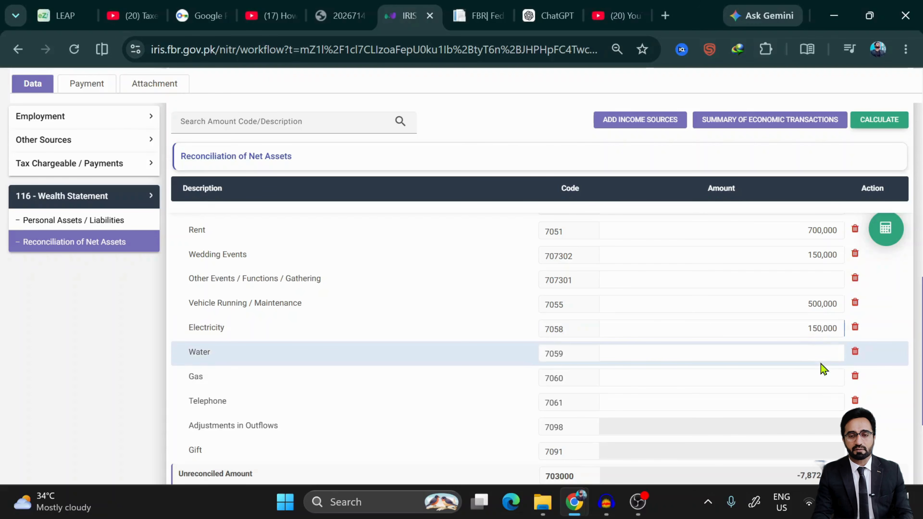
pyautogui.click(819, 352)
pyautogui.write('200,000')
pyautogui.press('BackSpace')
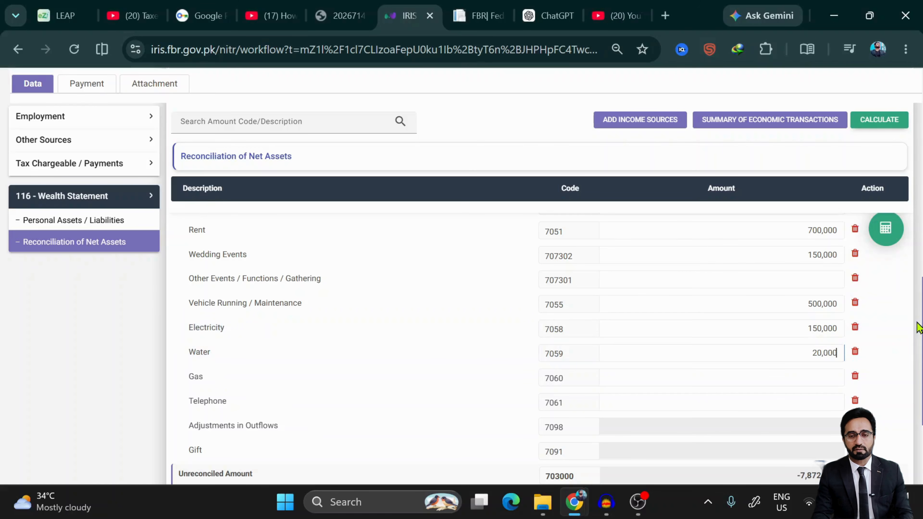
pyautogui.click(814, 375)
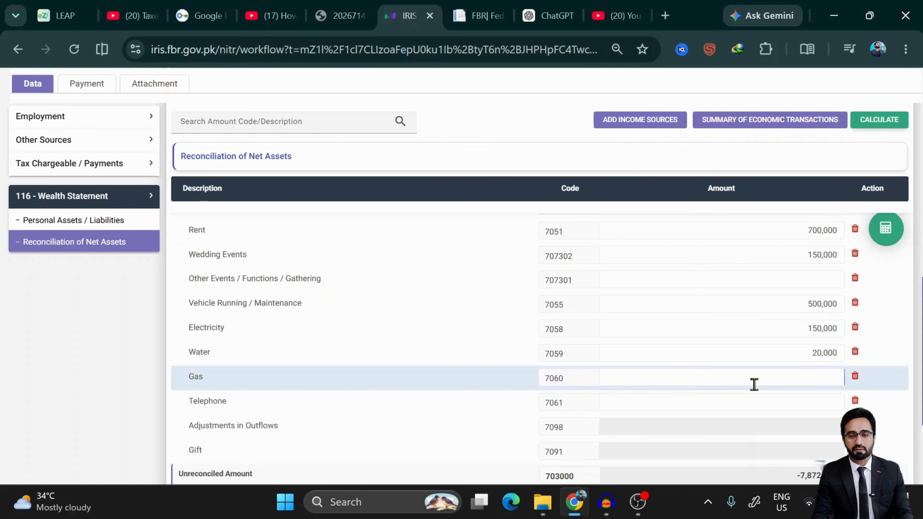
pyautogui.write('75,000')
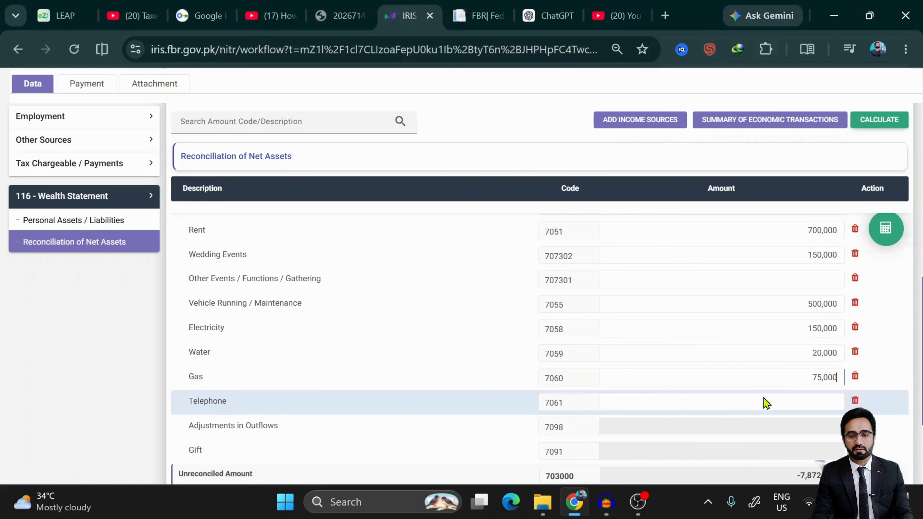
pyautogui.click(780, 401)
pyautogui.write('20,000')
# - Recalculate the reconciliation so Outflows total 2,345,000 and the negative -6,177,780 Unreconciled Amount warning appears
pyautogui.click(885, 232)
pyautogui.scroll(-5, 692, 374)
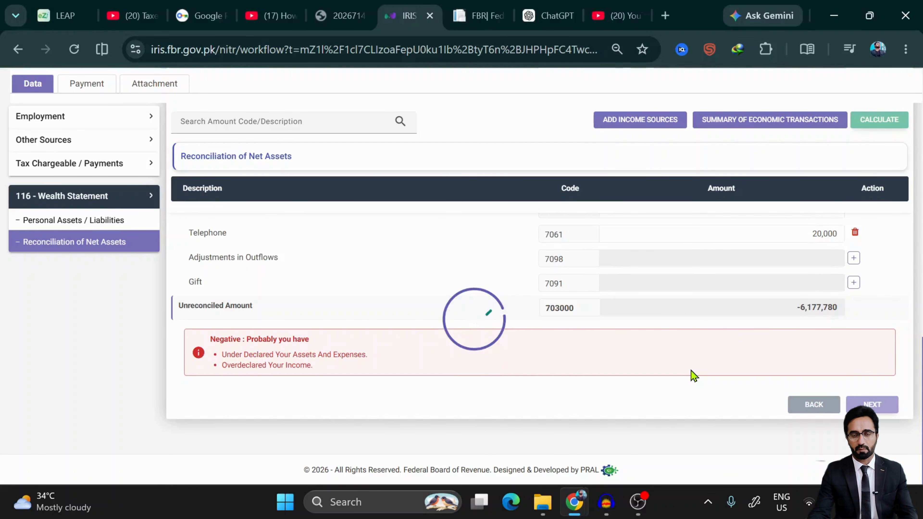
pyautogui.scroll(5, 694, 375)
pyautogui.scroll(-5, 694, 374)
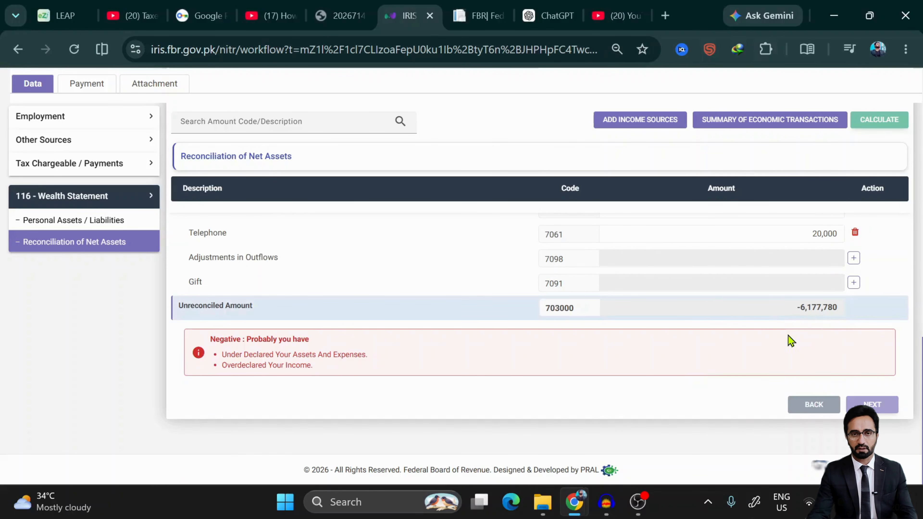
pyautogui.scroll(2, 790, 340)
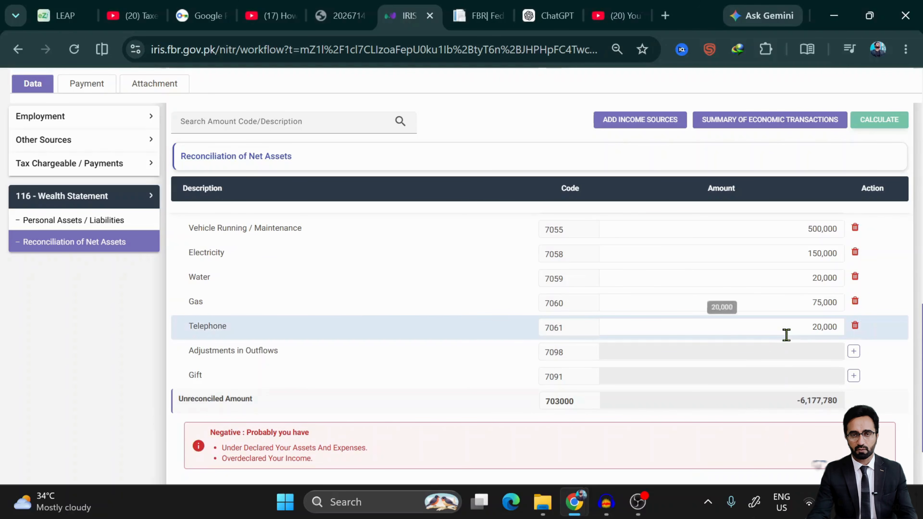
pyautogui.scroll(2, 661, 363)
pyautogui.scroll(4, 664, 363)
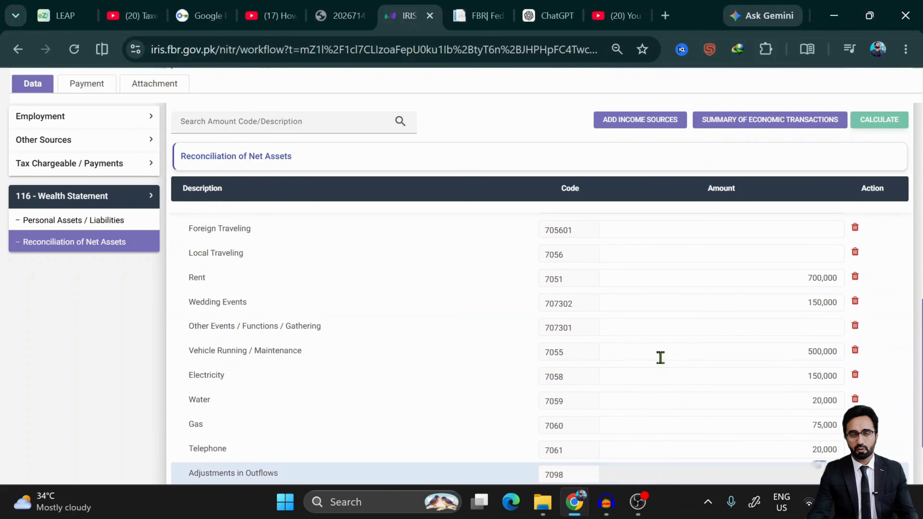
pyautogui.scroll(8, 660, 358)
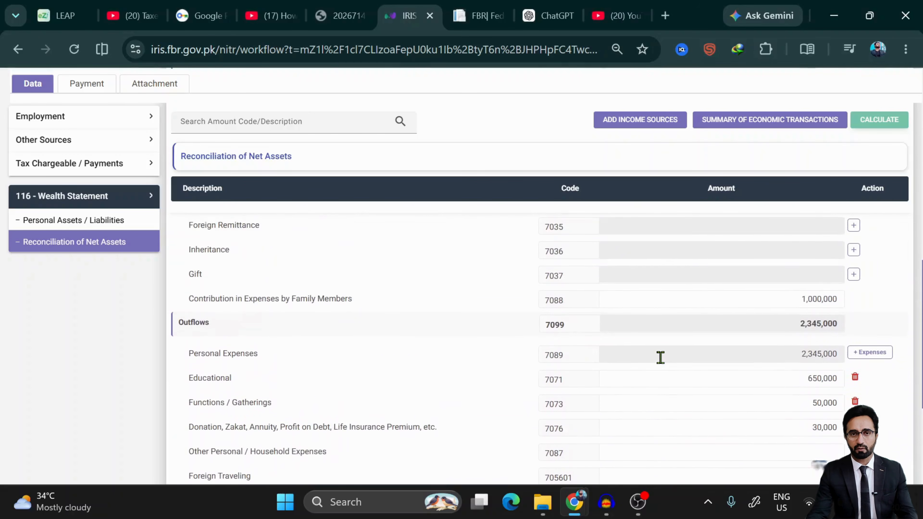
pyautogui.scroll(-4, 661, 363)
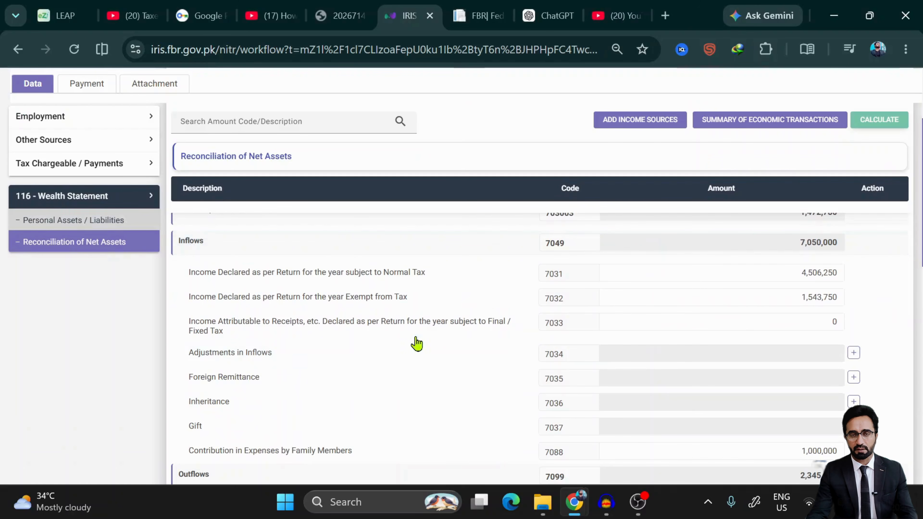
pyautogui.scroll(-2, 423, 357)
pyautogui.rightClick(422, 356)
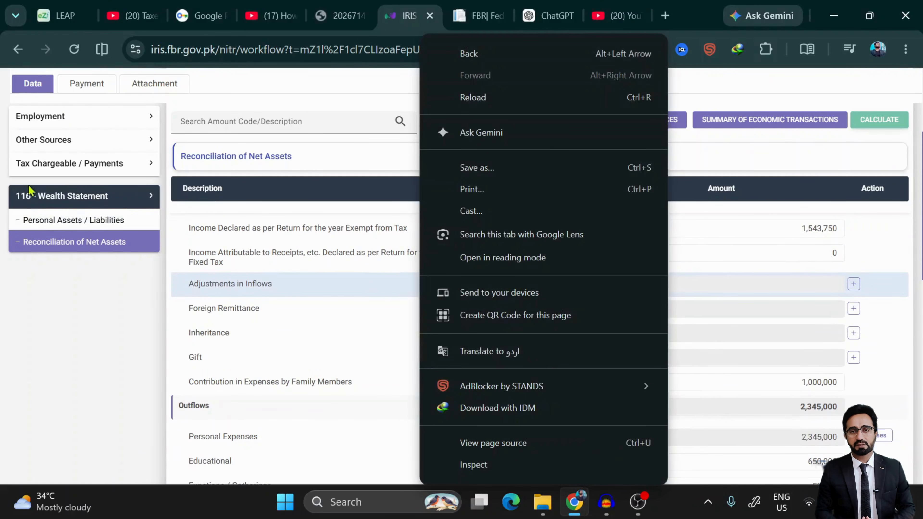
pyautogui.click(51, 226)
# - Scroll through the net-assets reconciliation to locate the Unreconciled Amount
pyautogui.click(51, 227)
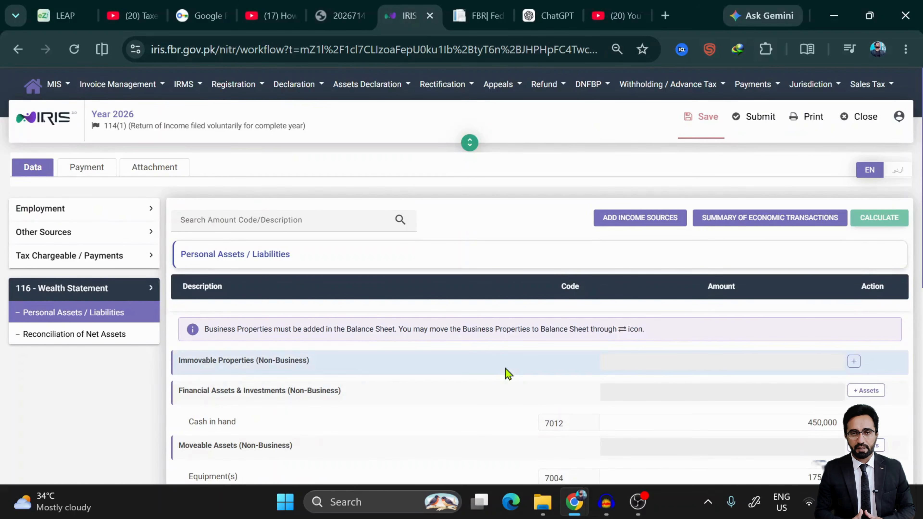
pyautogui.scroll(-5, 506, 373)
pyautogui.scroll(-3, 508, 373)
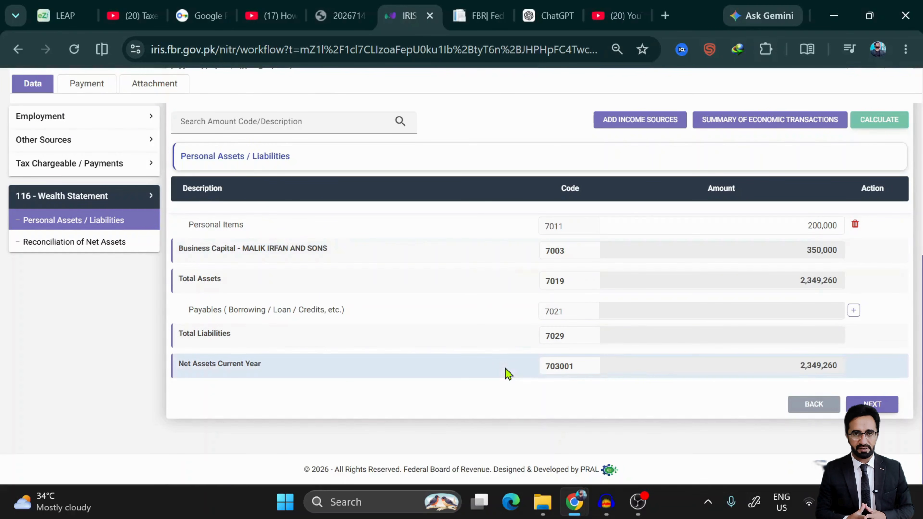
pyautogui.scroll(6, 507, 373)
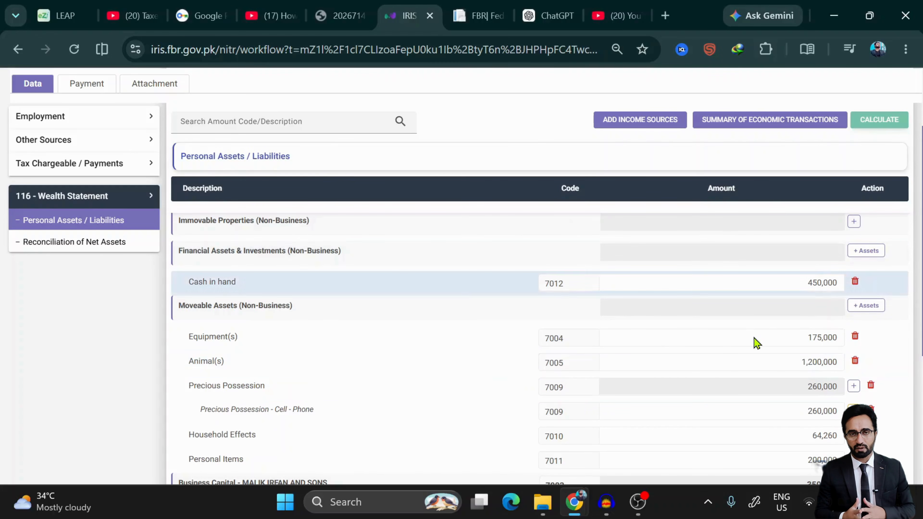
pyautogui.scroll(5, 756, 343)
pyautogui.scroll(-2, 756, 343)
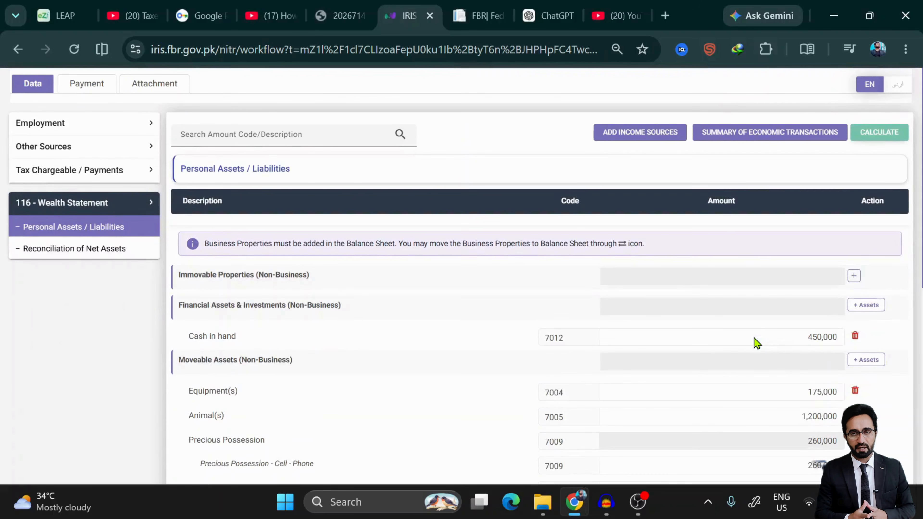
pyautogui.scroll(-1, 753, 336)
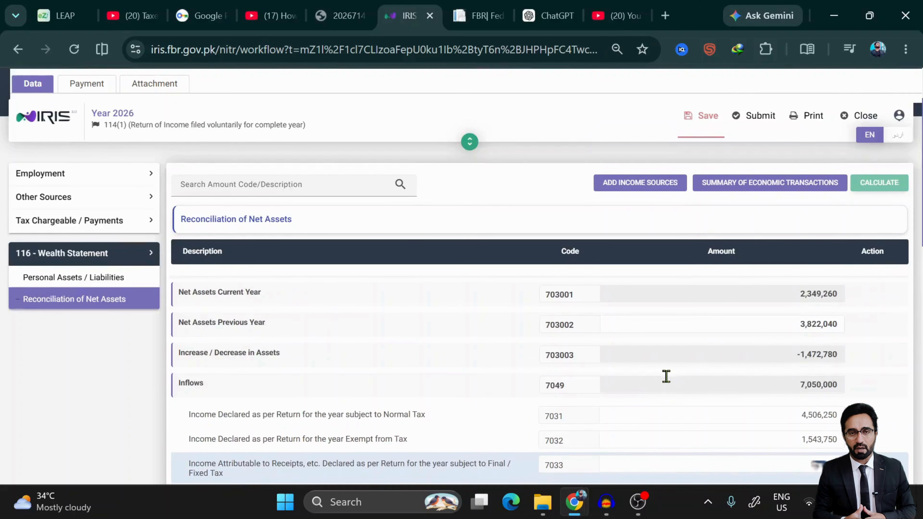
pyautogui.scroll(-15, 665, 380)
pyautogui.scroll(15, 668, 375)
pyautogui.scroll(-15, 723, 405)
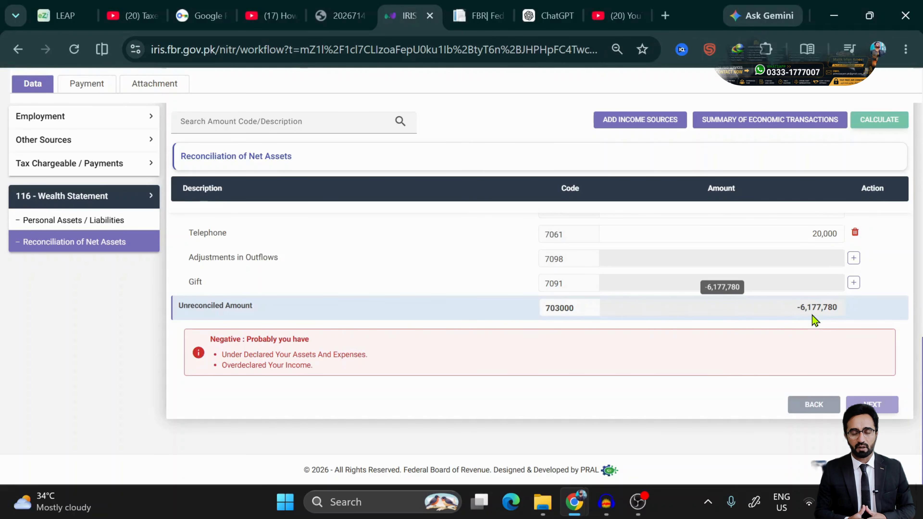
# - Copy the 6,177,780 unreconciled amount and return to Personal Assets / Liabilities
pyautogui.doubleClick(807, 307)
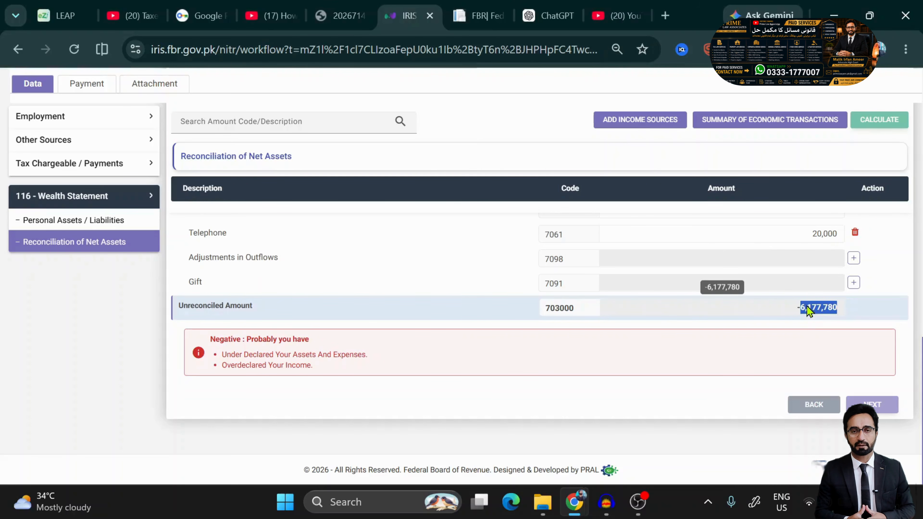
pyautogui.rightClick(806, 308)
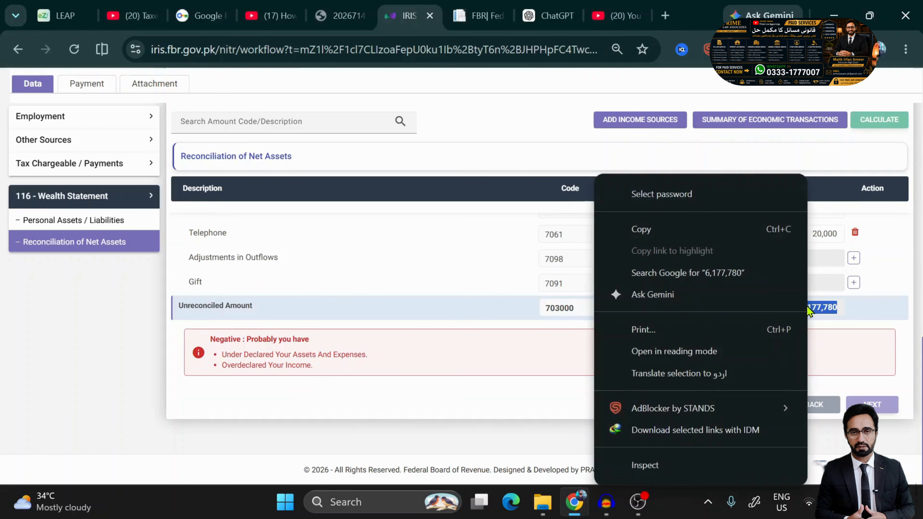
pyautogui.click(656, 233)
pyautogui.click(110, 219)
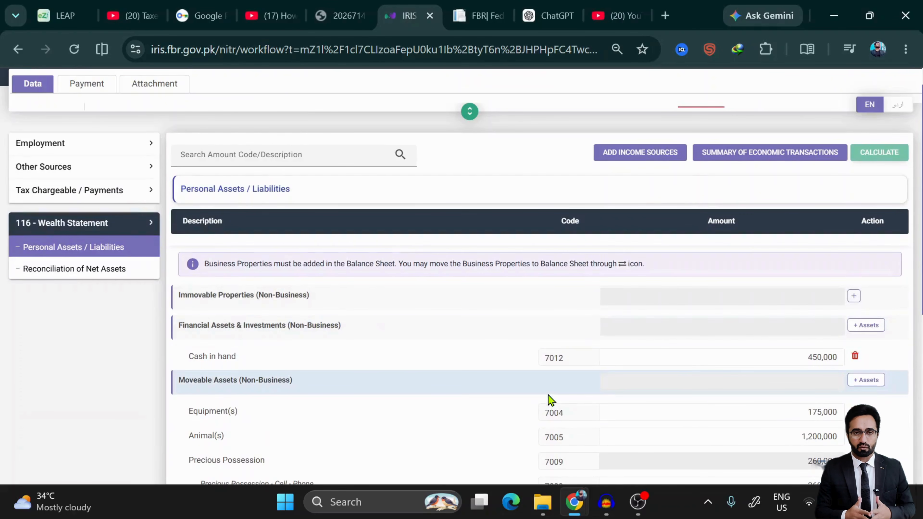
# - Add Investments / Stocks / Bonds and Bank Account(s) rows under Financial Assets & Investments
pyautogui.click(861, 329)
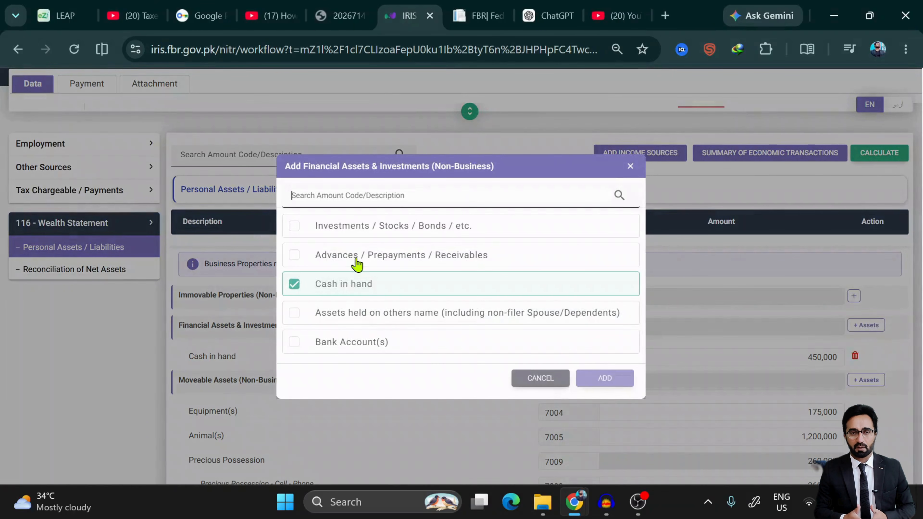
pyautogui.click(326, 229)
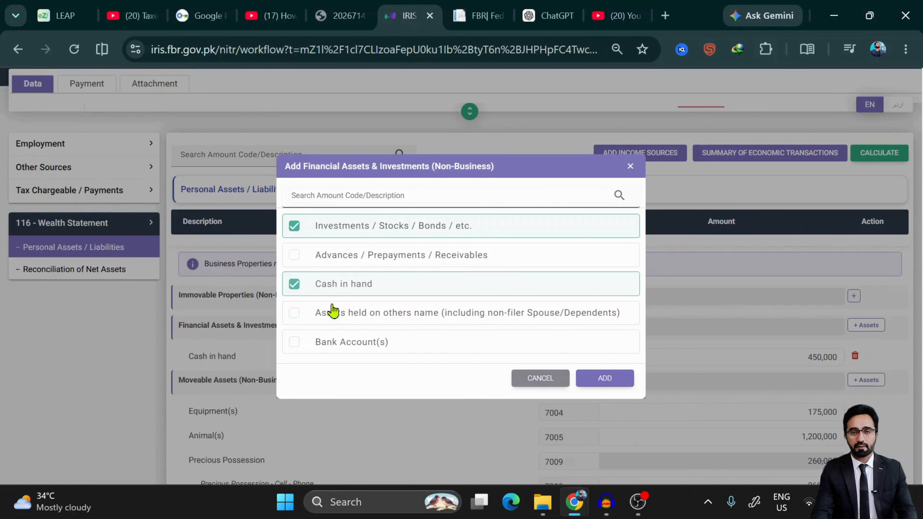
pyautogui.click(335, 349)
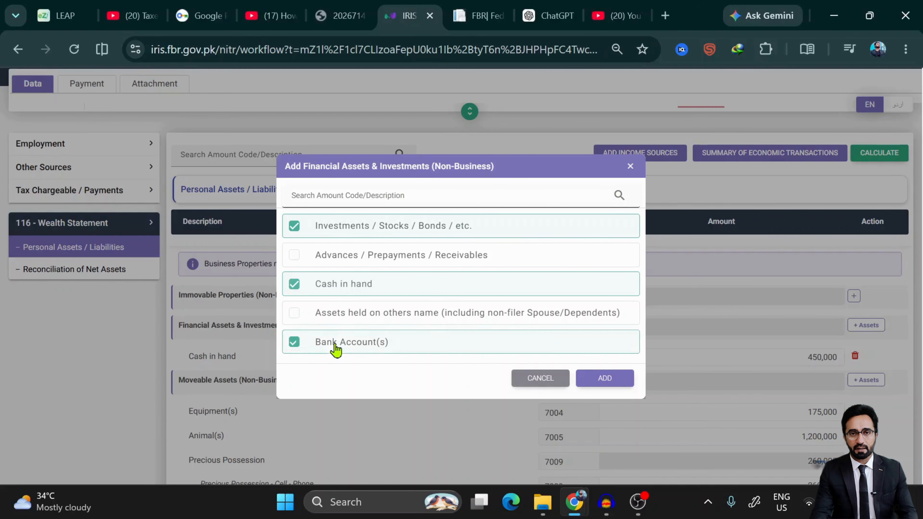
pyautogui.click(604, 380)
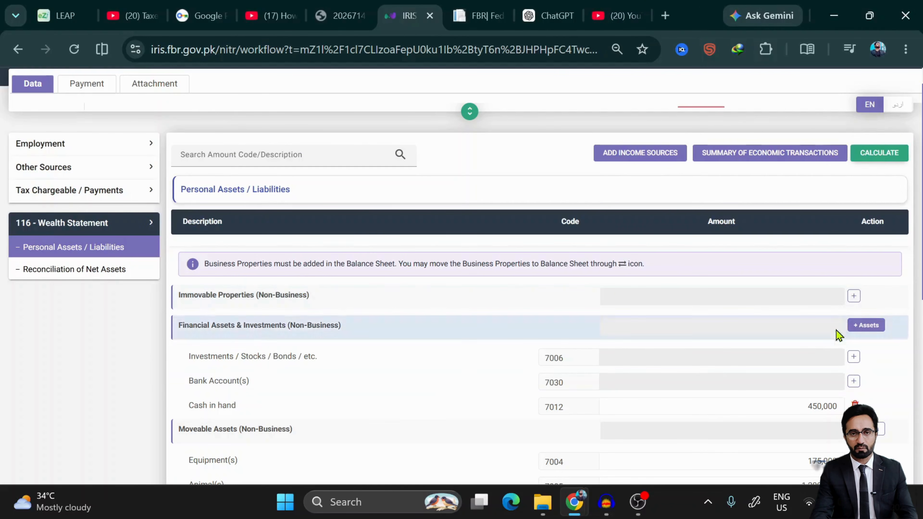
# - Open the investment details form, type 'Investment', then cancel it without saving
pyautogui.click(854, 357)
pyautogui.click(464, 211)
pyautogui.write('Investment')
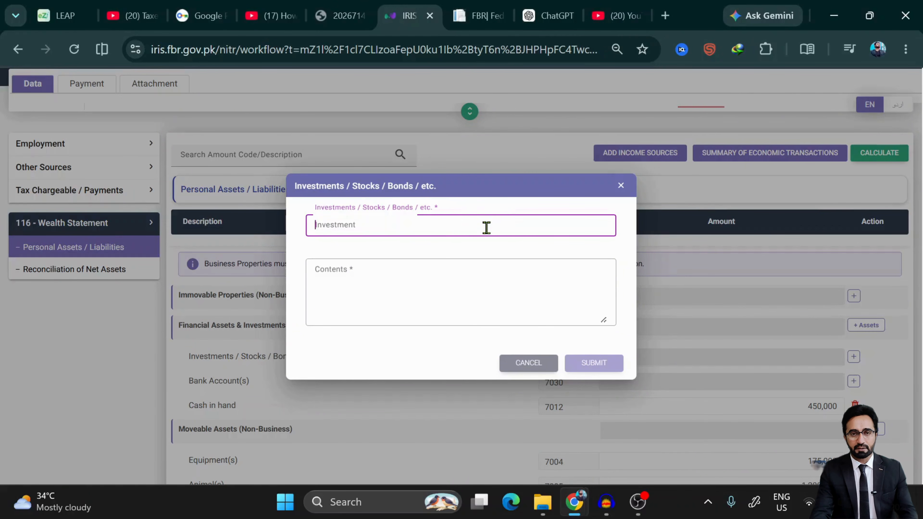
pyautogui.click(511, 364)
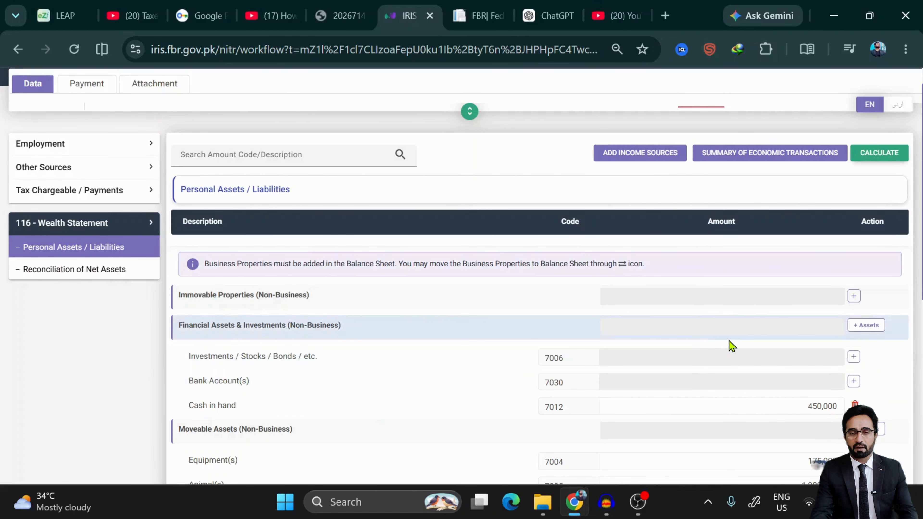
pyautogui.click(853, 357)
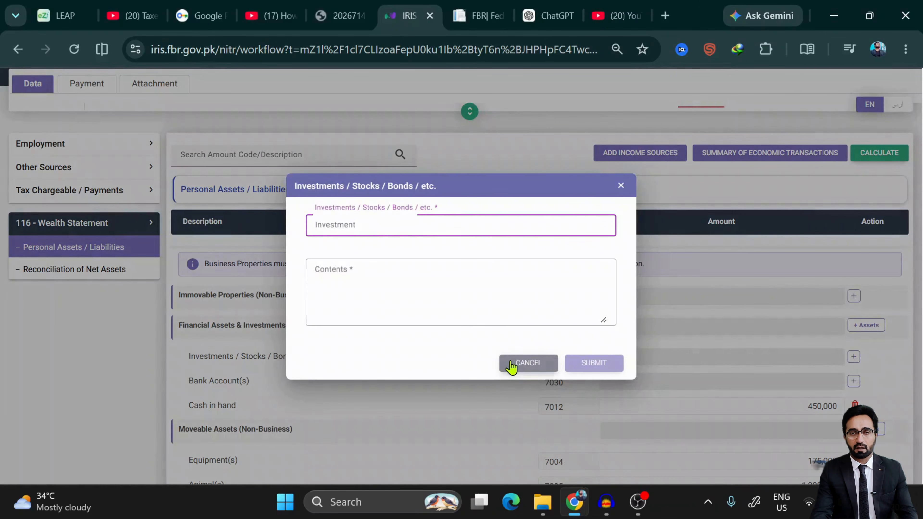
pyautogui.click(614, 411)
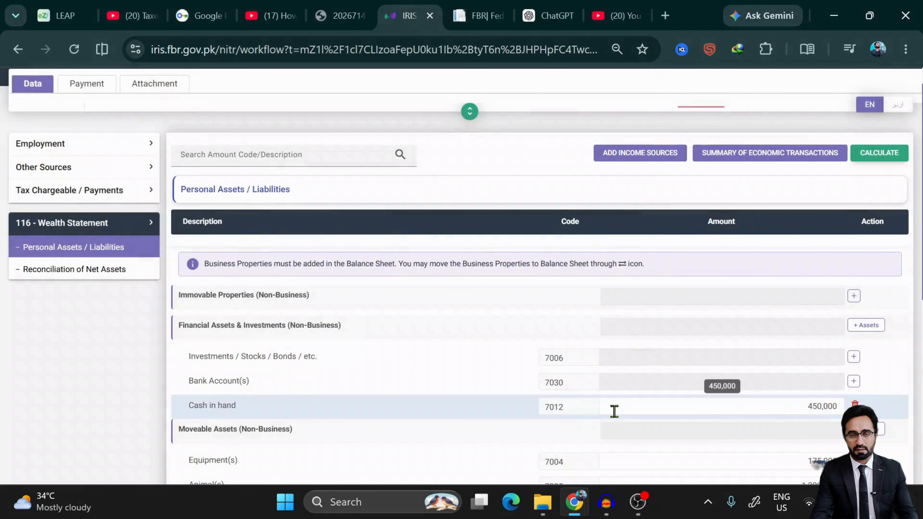
pyautogui.scroll(-3, 658, 390)
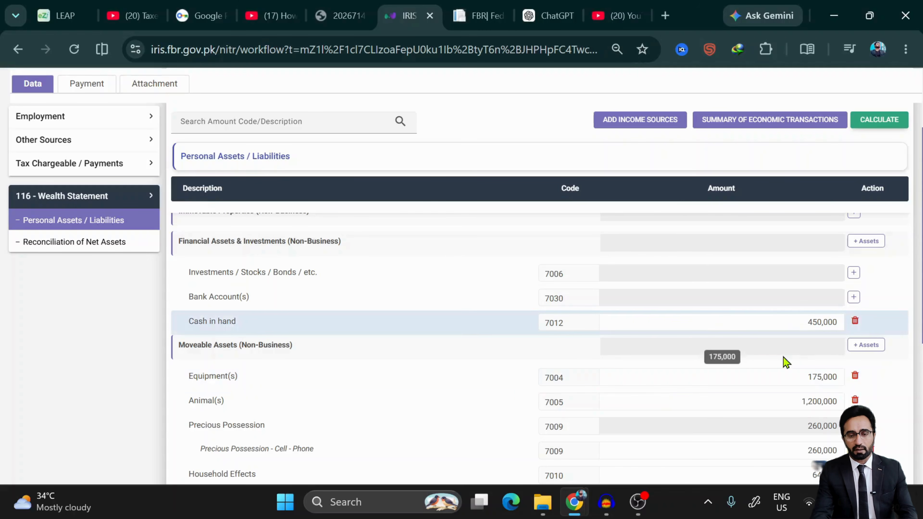
# - Add Motor Vehicle(s) and Any Other Asset(s) rows under Moveable Assets
pyautogui.scroll(-3, 784, 361)
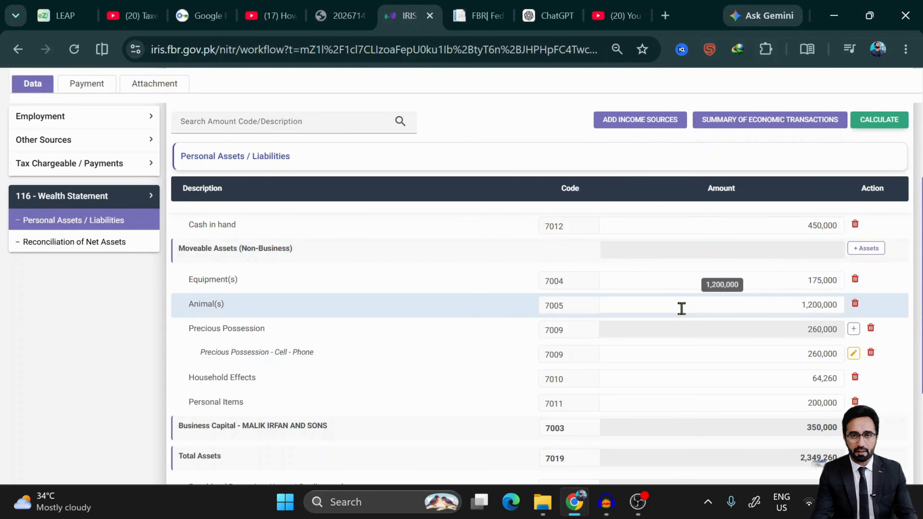
pyautogui.click(868, 254)
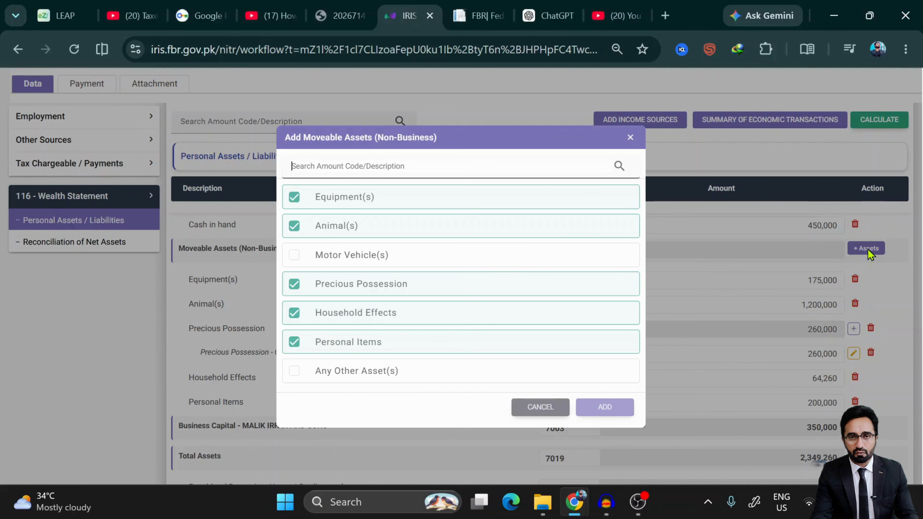
pyautogui.click(320, 261)
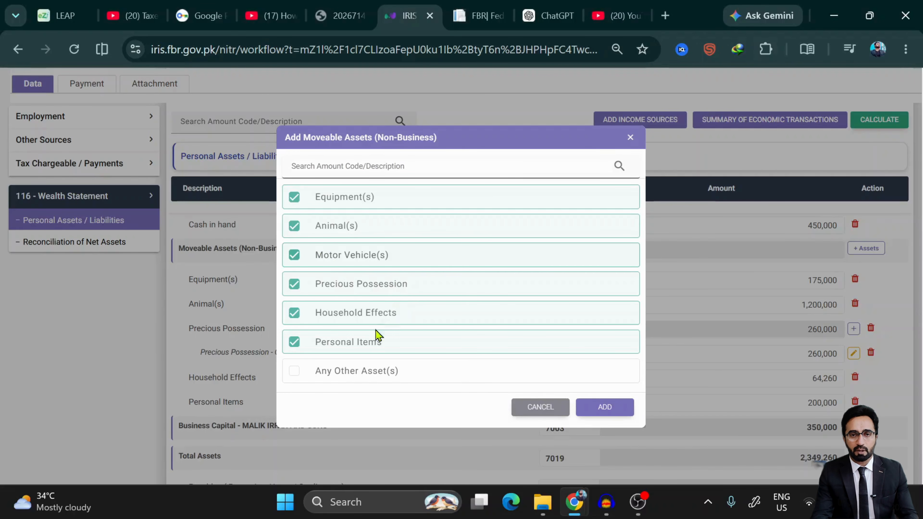
pyautogui.click(359, 373)
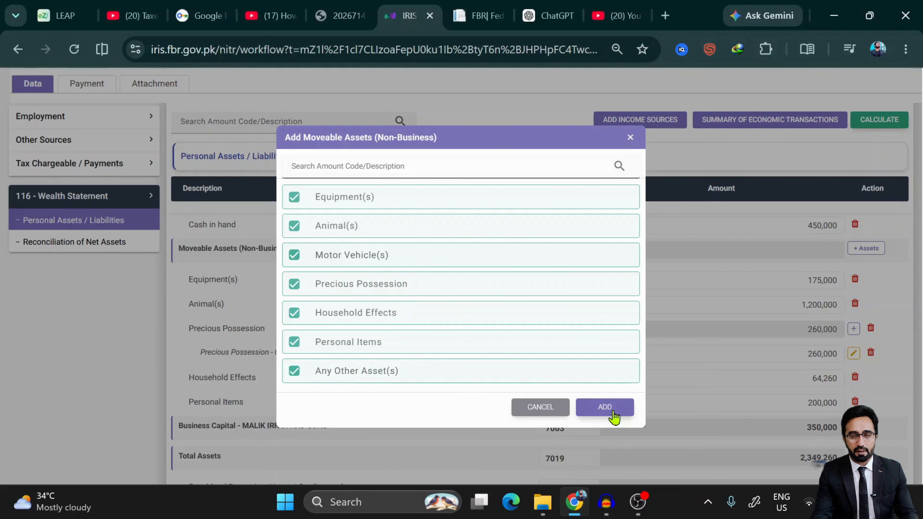
pyautogui.click(604, 407)
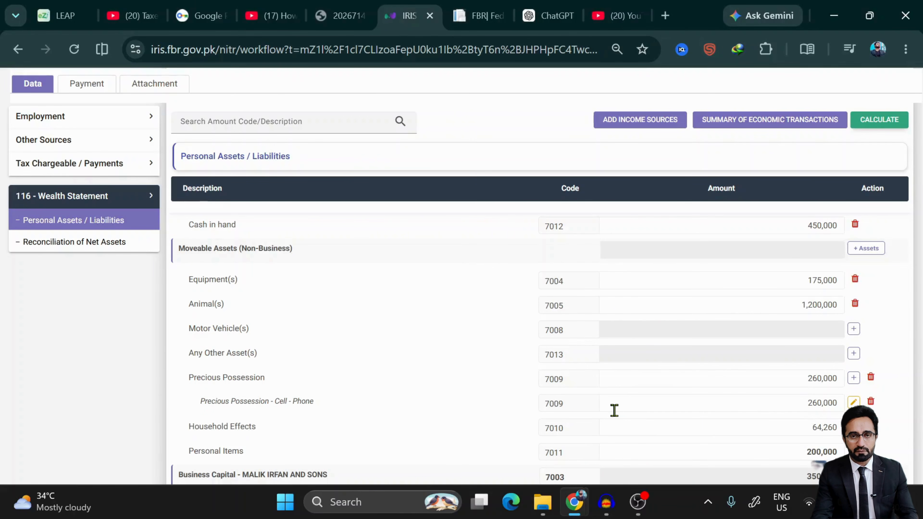
# - Close the Motor Vehicle form without adding a vehicle, then open the Any Other Asset(s) form
pyautogui.scroll(-5, 769, 348)
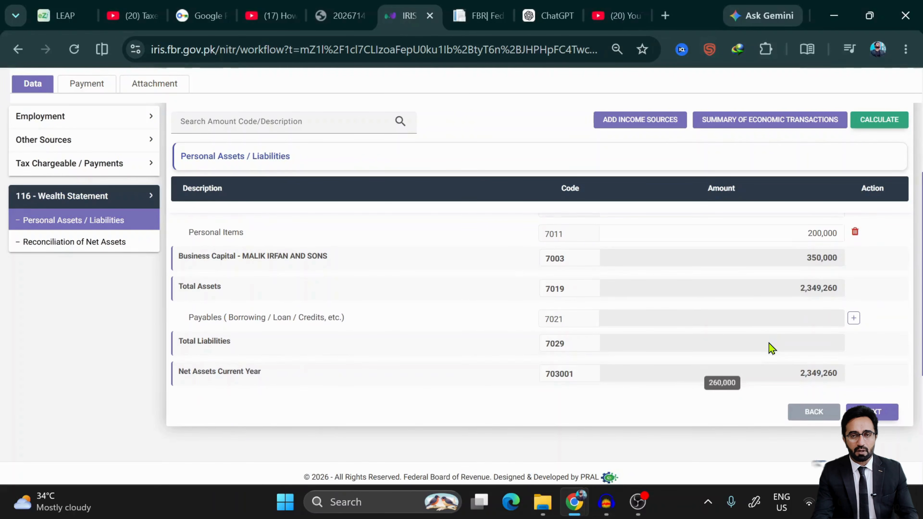
pyautogui.scroll(5, 771, 348)
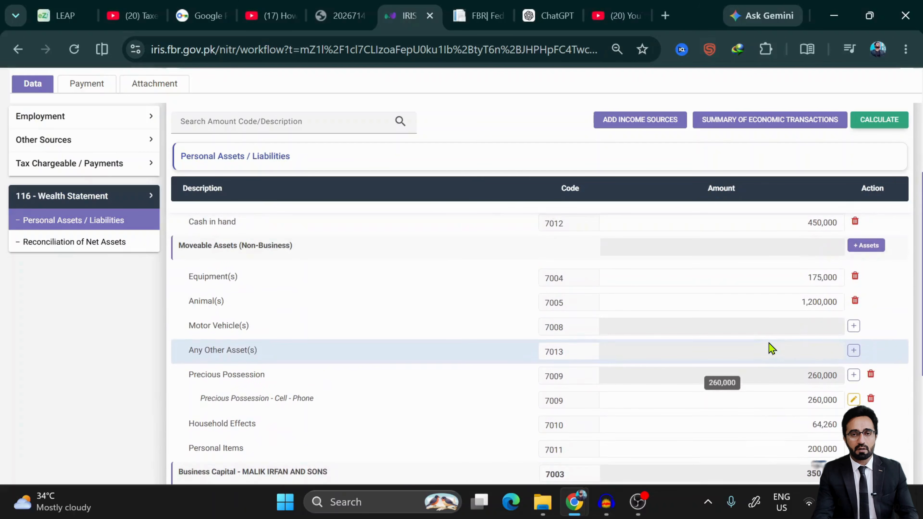
pyautogui.click(857, 327)
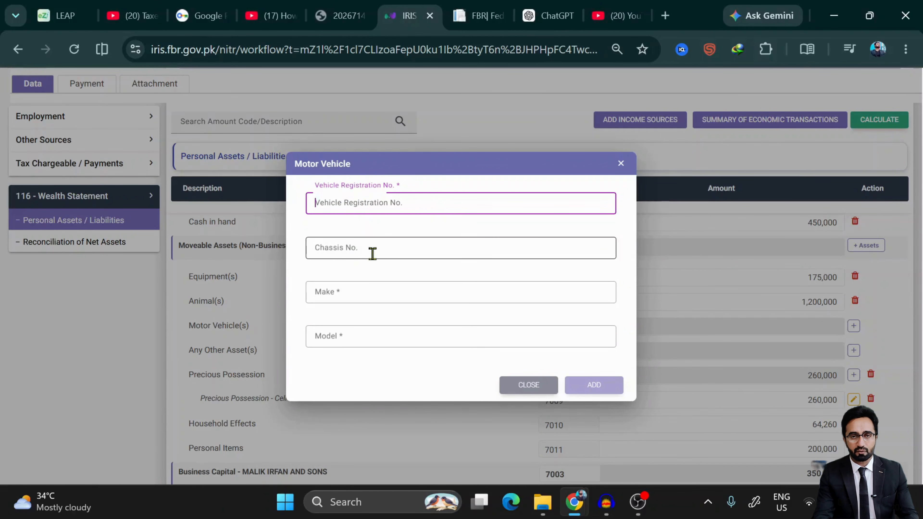
pyautogui.click(355, 332)
pyautogui.click(346, 304)
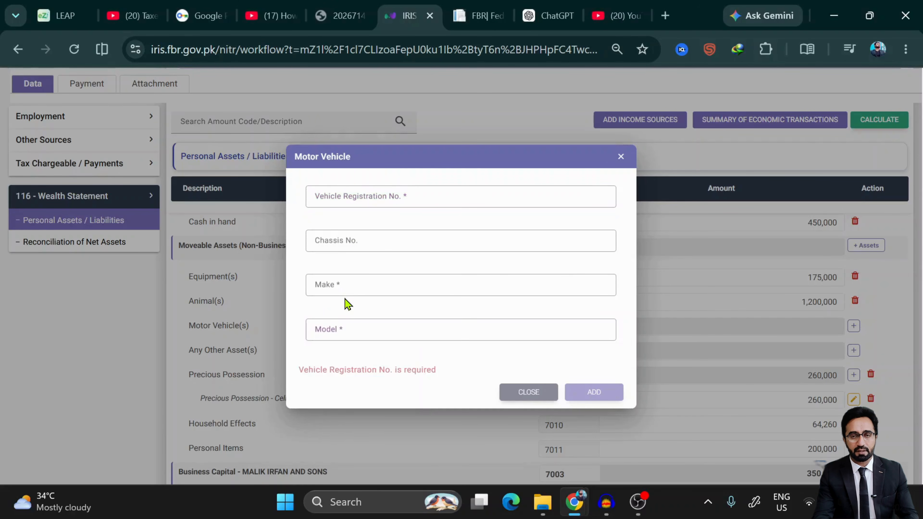
pyautogui.click(343, 282)
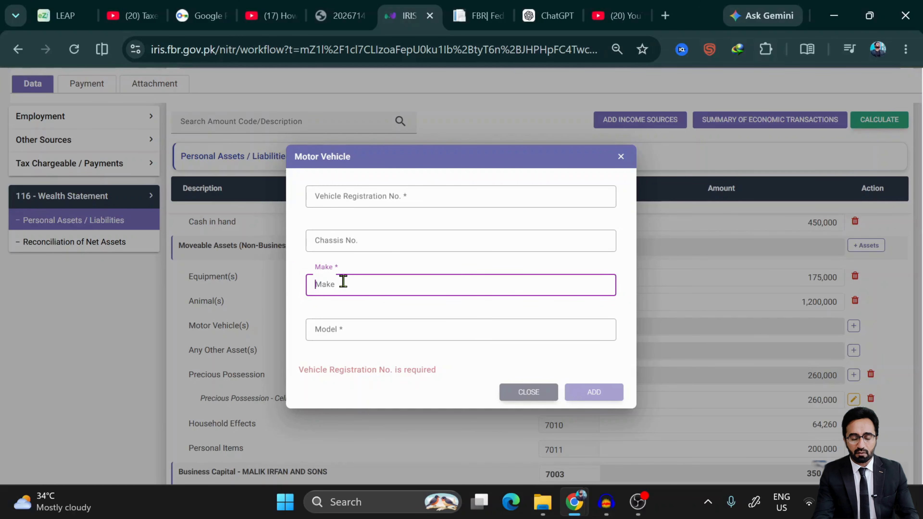
pyautogui.click(531, 396)
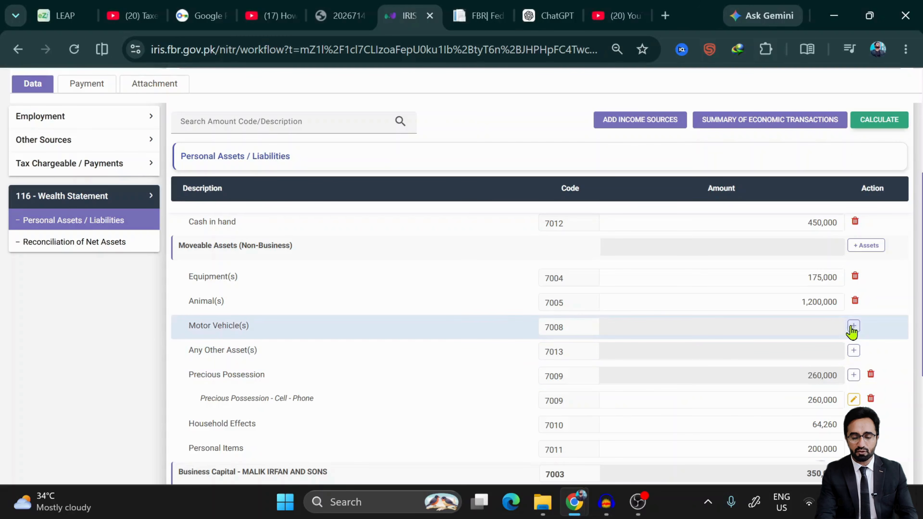
pyautogui.click(853, 351)
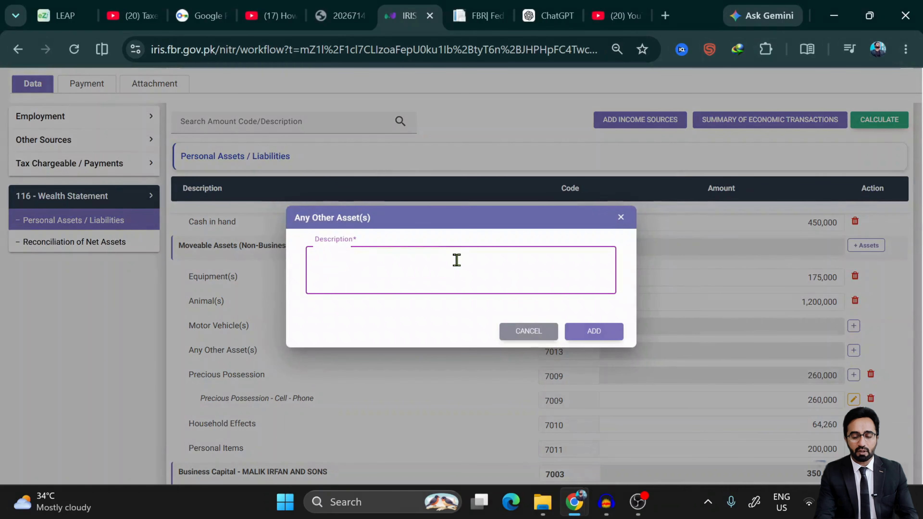
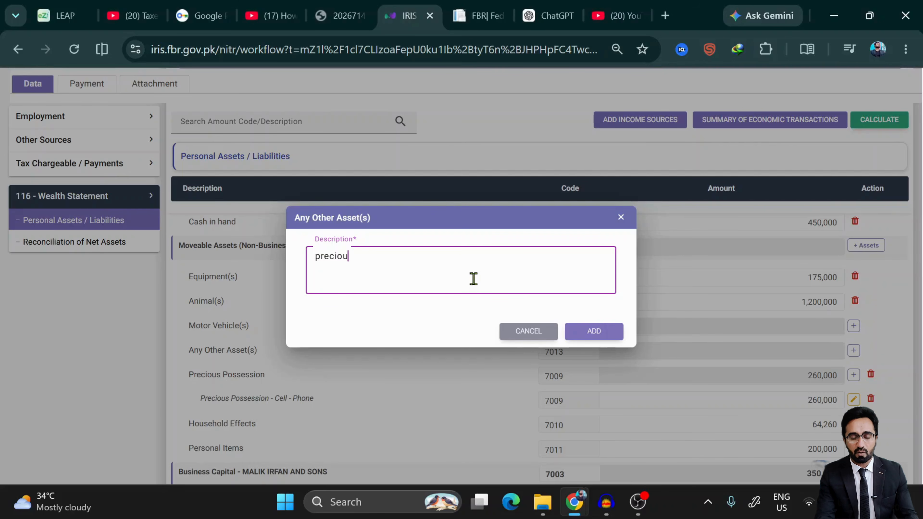
# - Describe the new asset as 'precious stones' and add it under code 7013
pyautogui.write('s stones')
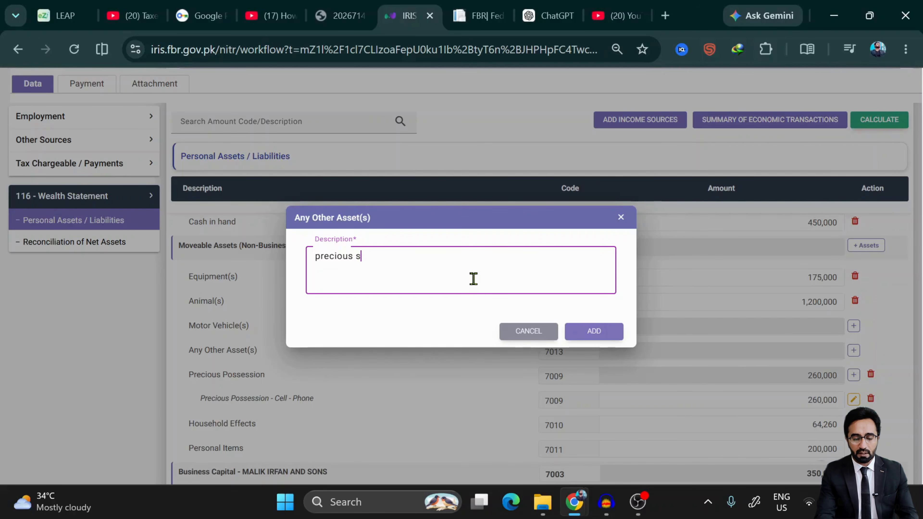
pyautogui.click(587, 340)
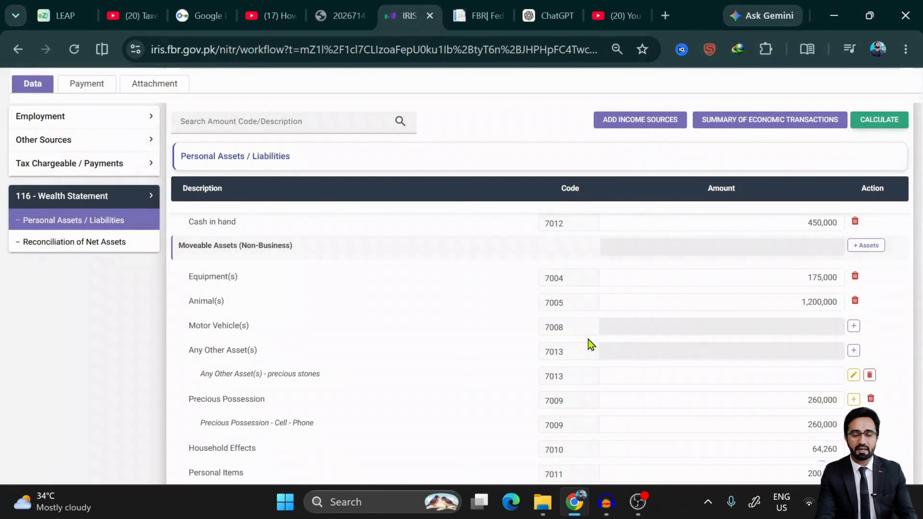
# - Enter 500,000 for the precious stones and recalculate, bringing total assets to 2,849,260
pyautogui.scroll(-5, 591, 344)
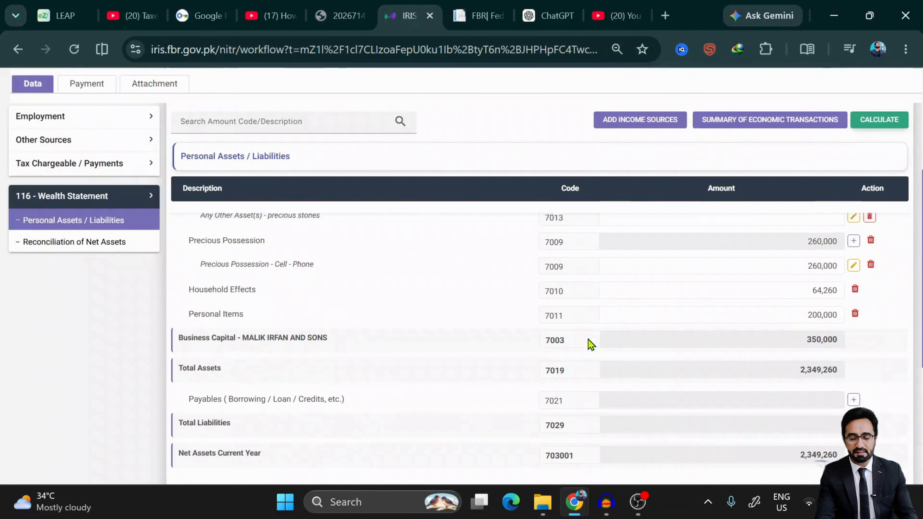
pyautogui.scroll(8, 591, 345)
pyautogui.scroll(4, 590, 345)
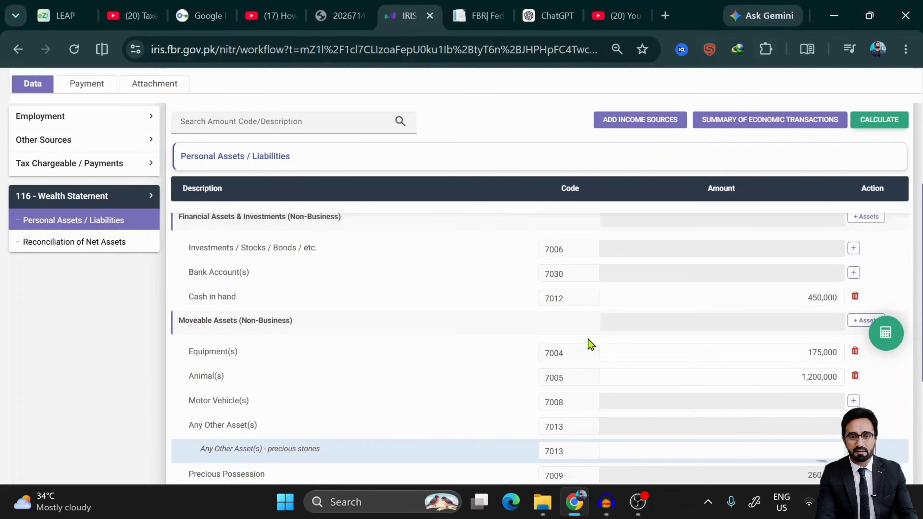
pyautogui.scroll(-6, 590, 345)
pyautogui.scroll(-2, 590, 345)
pyautogui.scroll(3, 591, 345)
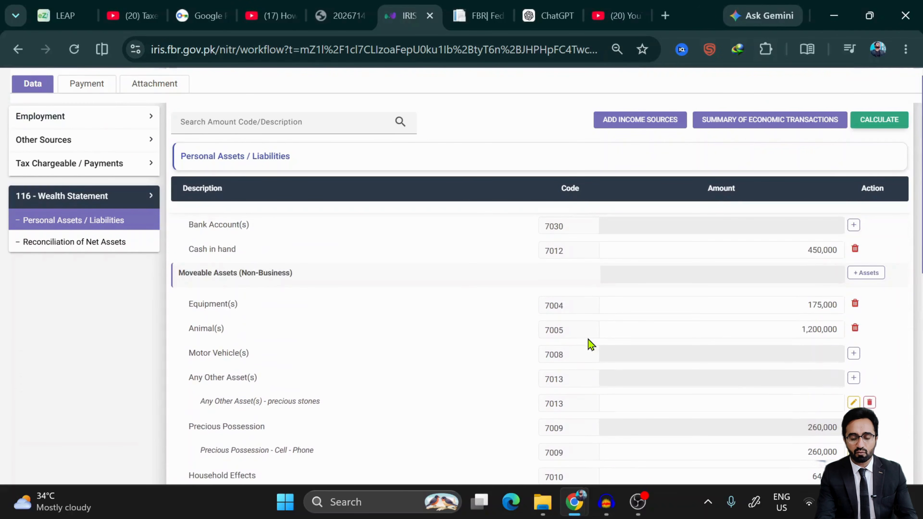
pyautogui.scroll(-3, 590, 345)
pyautogui.scroll(-5, 590, 345)
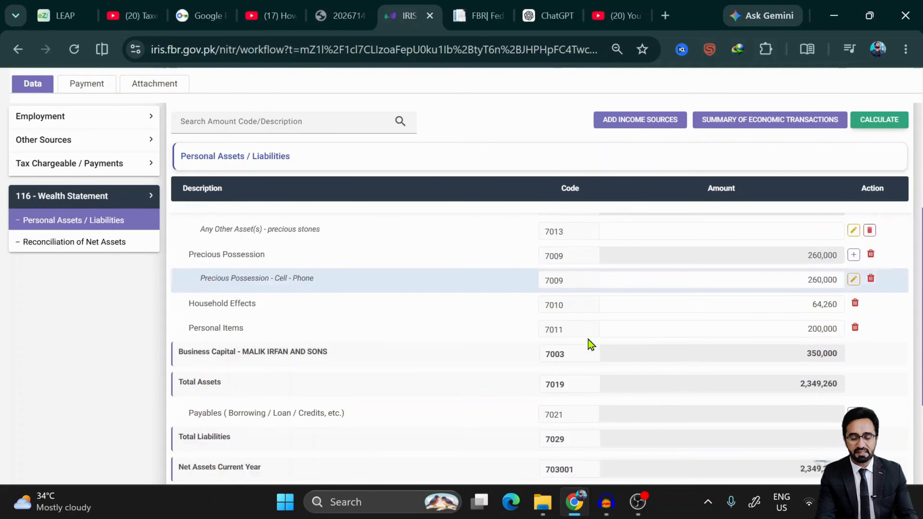
pyautogui.scroll(3, 591, 345)
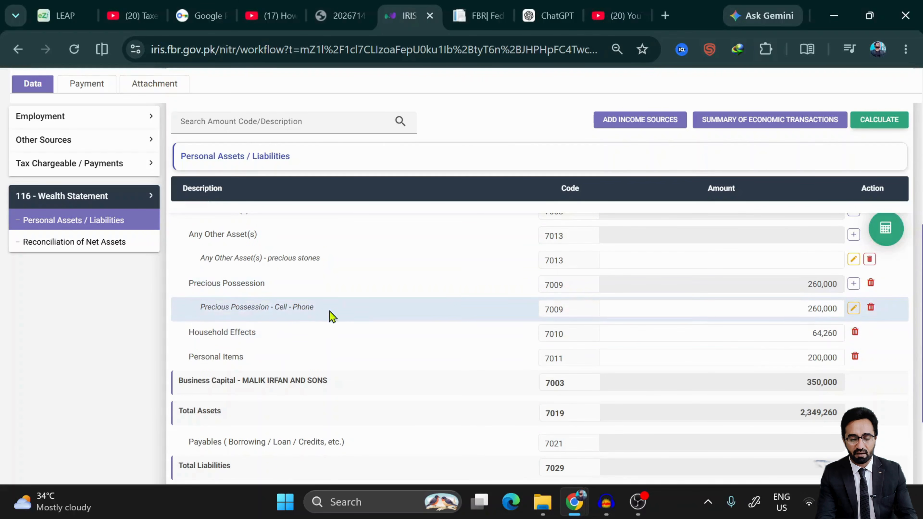
pyautogui.scroll(2, 365, 313)
pyautogui.scroll(3, 365, 313)
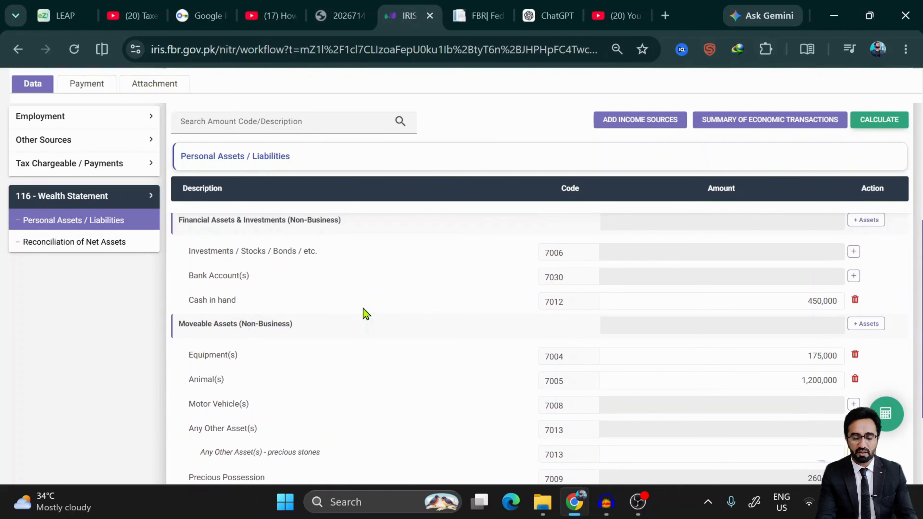
pyautogui.scroll(-1, 362, 313)
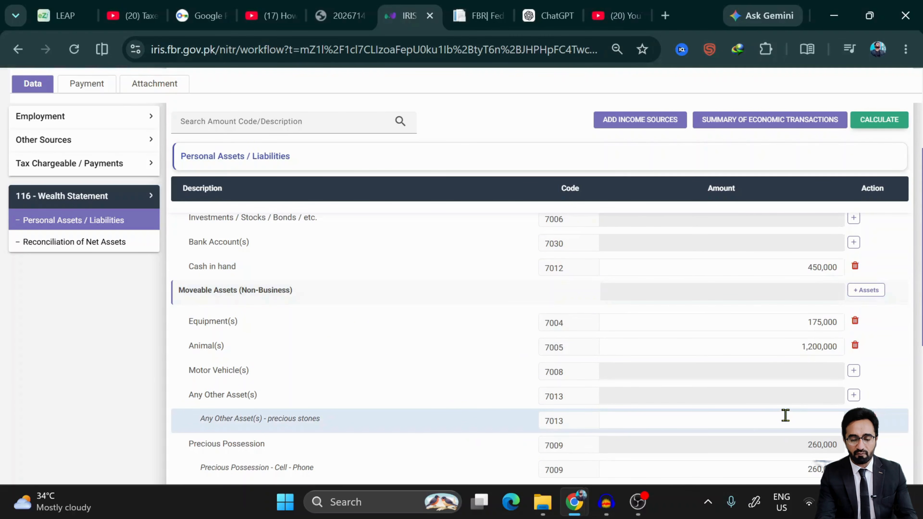
pyautogui.scroll(-2, 785, 414)
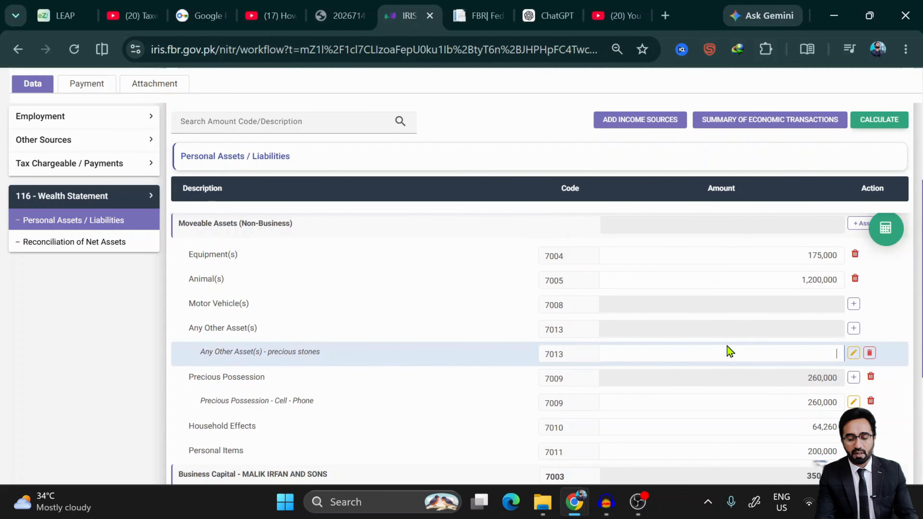
pyautogui.write('5')
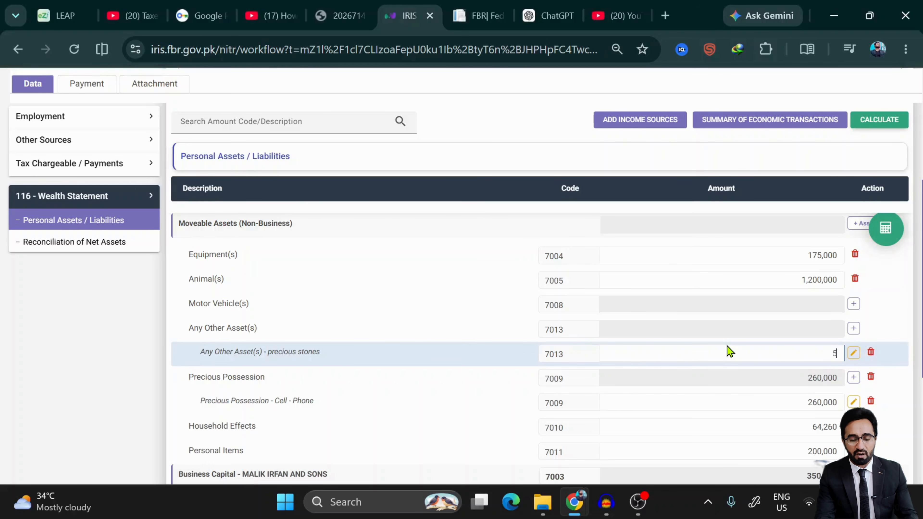
pyautogui.write('00,000')
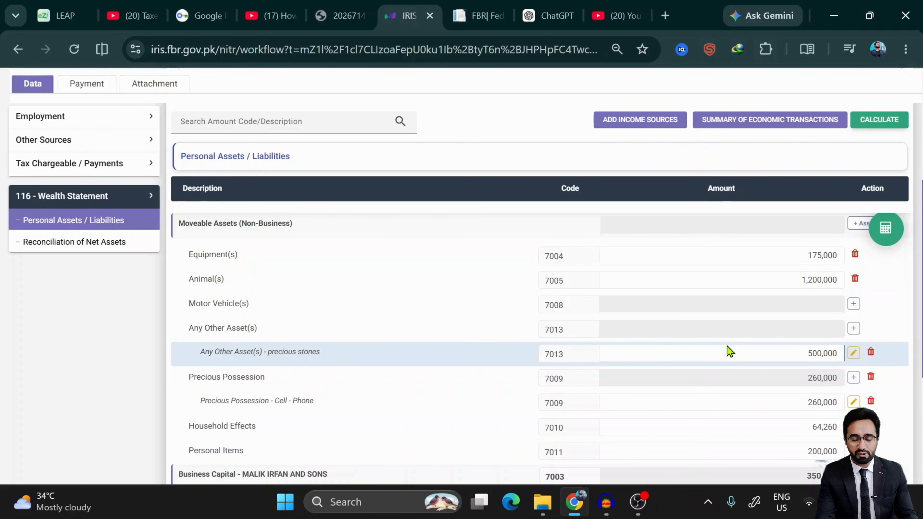
pyautogui.click(897, 235)
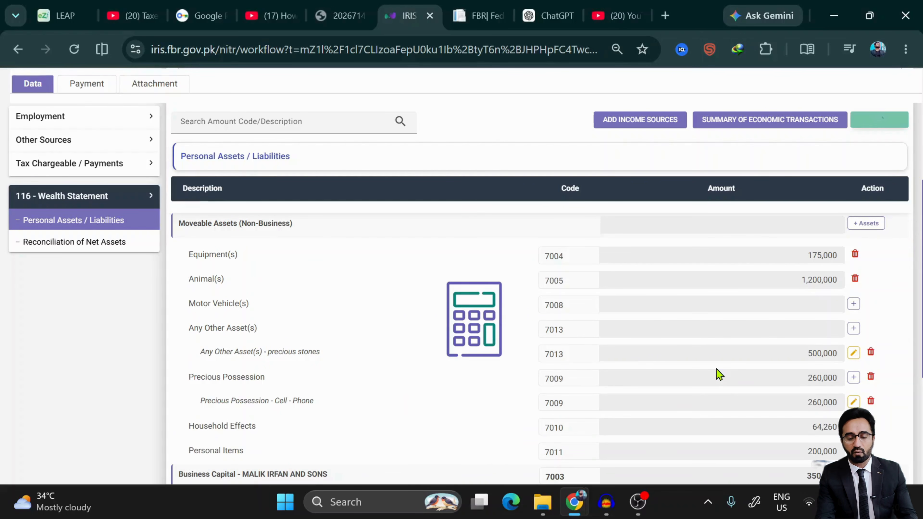
pyautogui.scroll(-3, 719, 374)
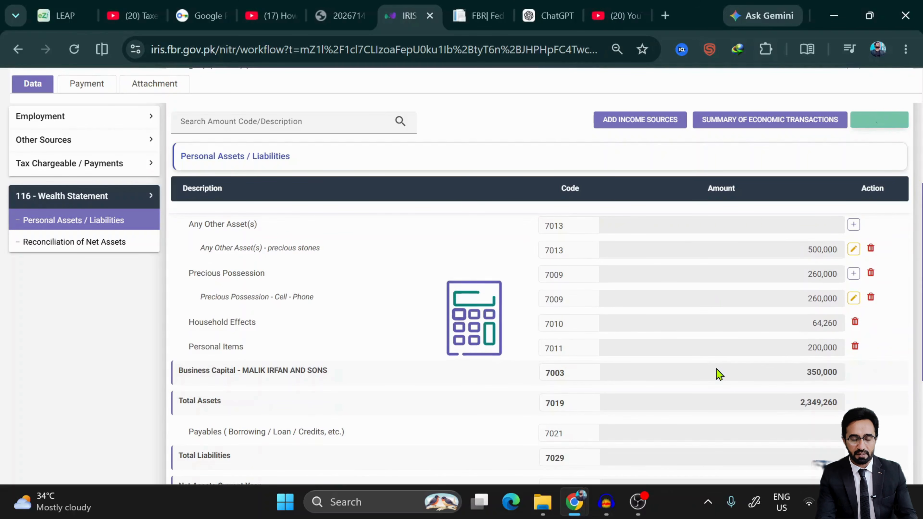
pyautogui.scroll(-3, 717, 375)
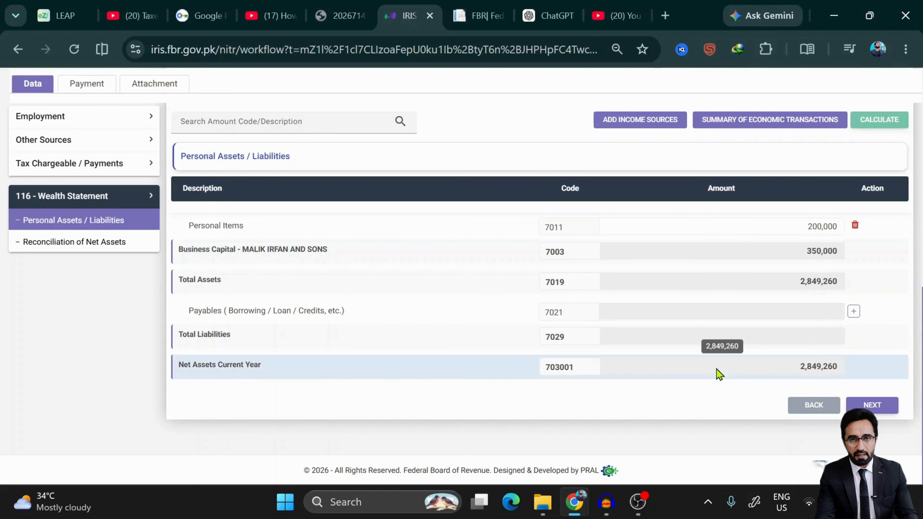
pyautogui.scroll(4, 719, 374)
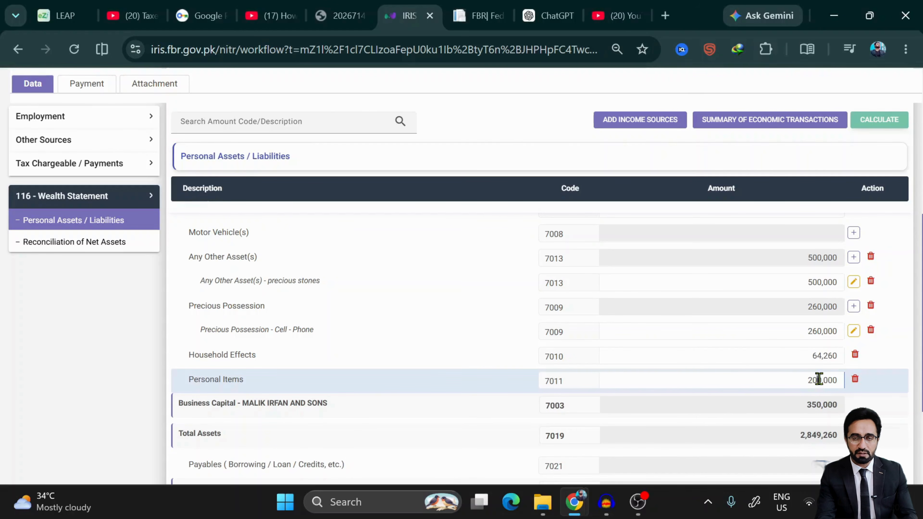
# - Replace the Personal Items amount of 200,000 with 5000
pyautogui.doubleClick(806, 379)
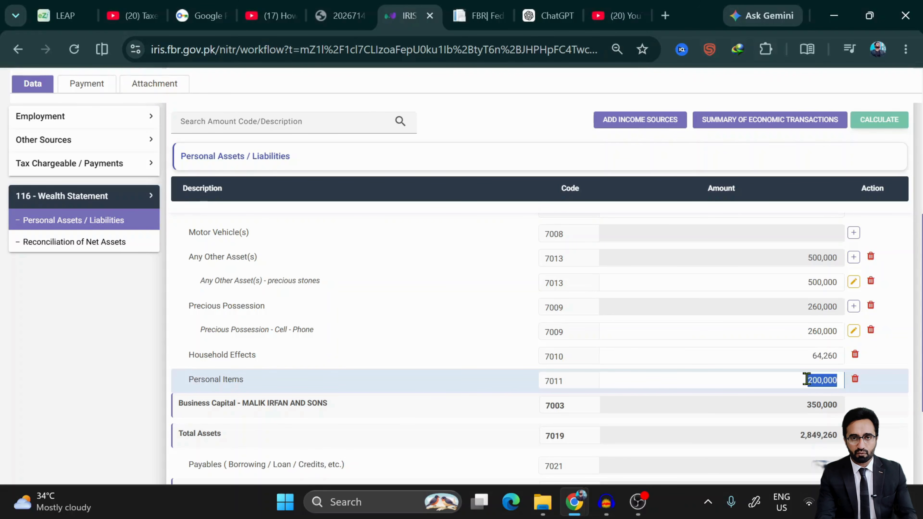
pyautogui.write('5000')
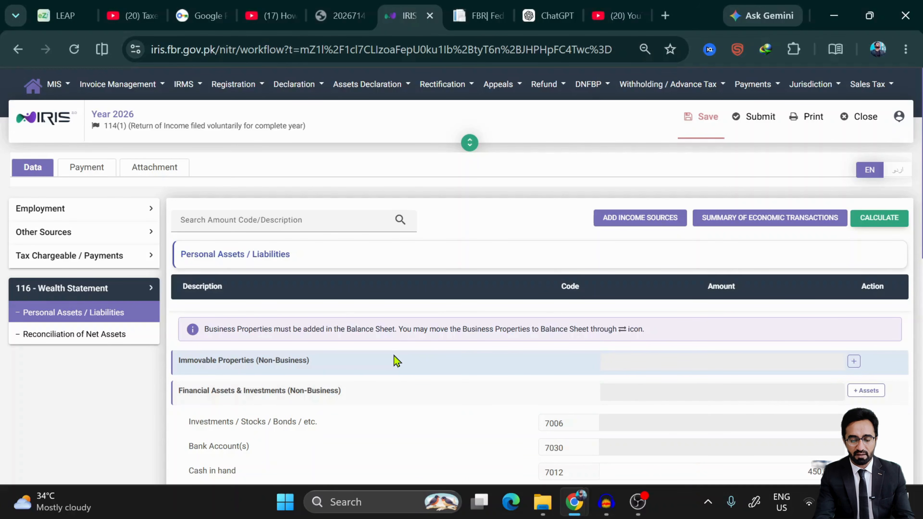
# - Start a new immovable property of type Residential Property, sub-type Flat
pyautogui.click(854, 362)
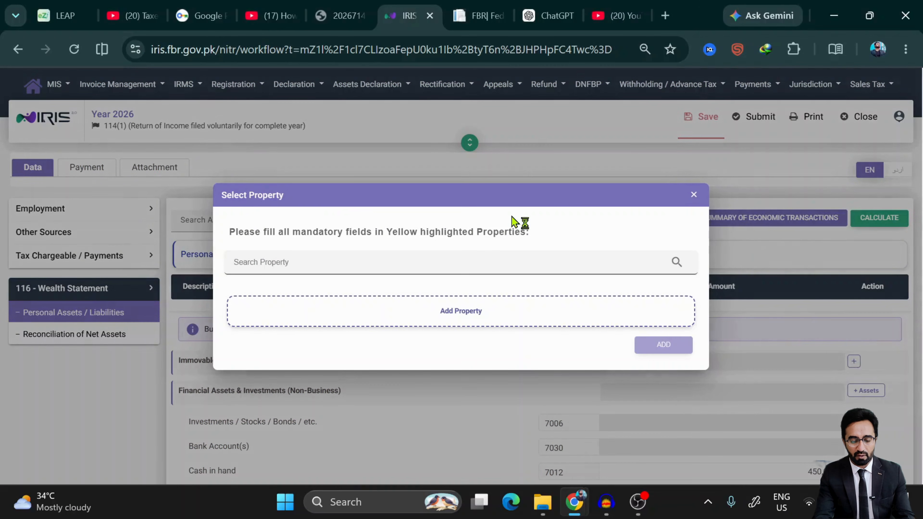
pyautogui.click(459, 320)
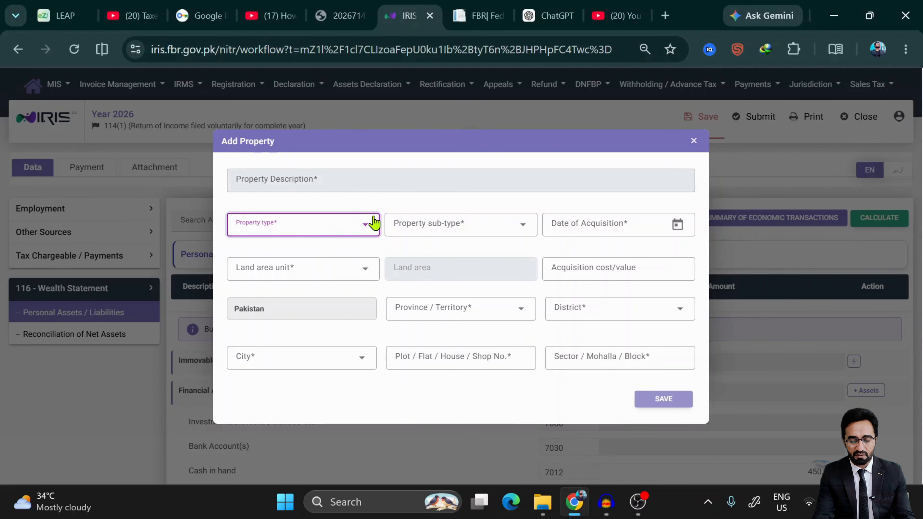
pyautogui.click(354, 225)
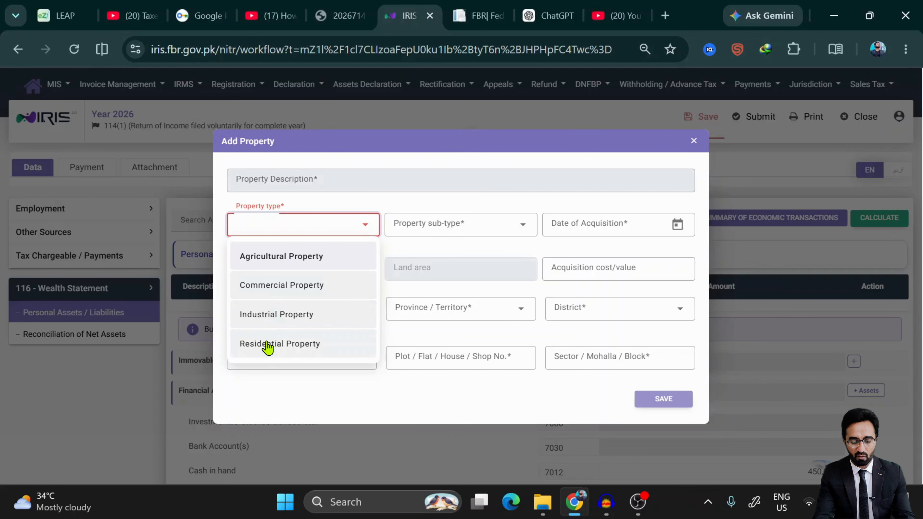
pyautogui.click(457, 227)
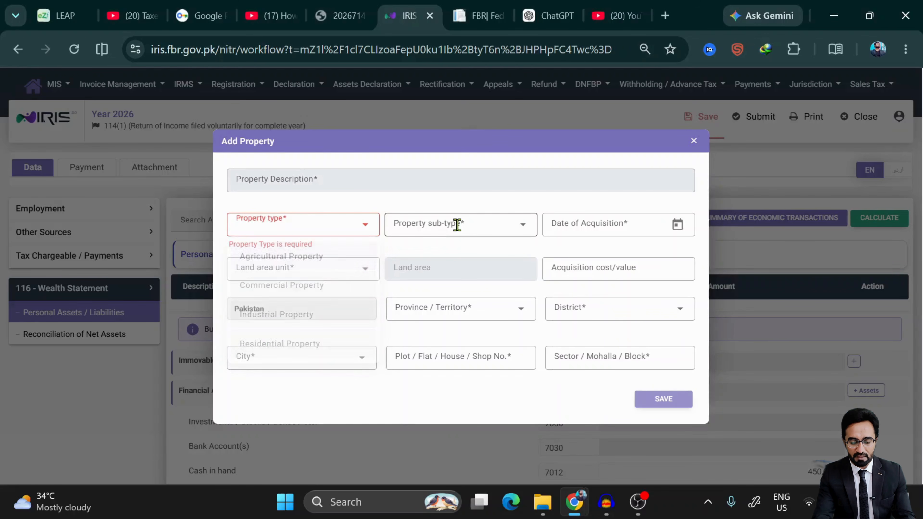
pyautogui.click(317, 227)
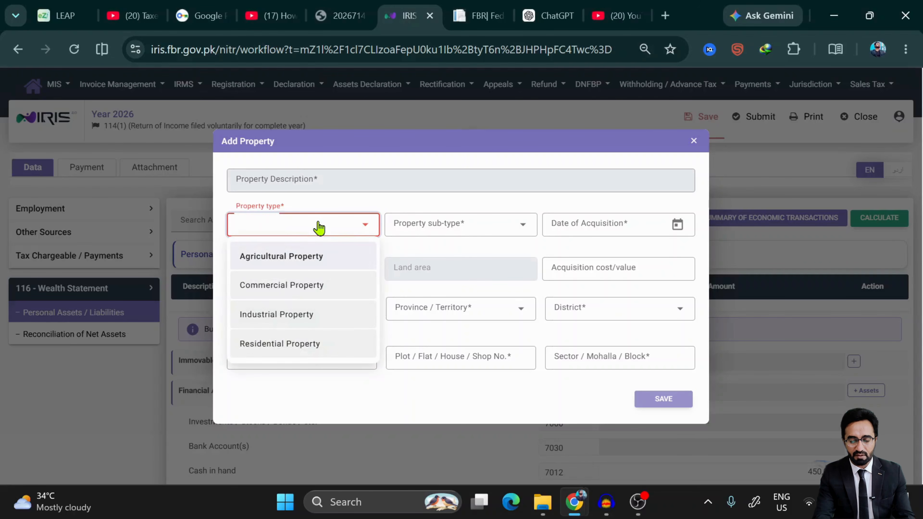
pyautogui.click(298, 353)
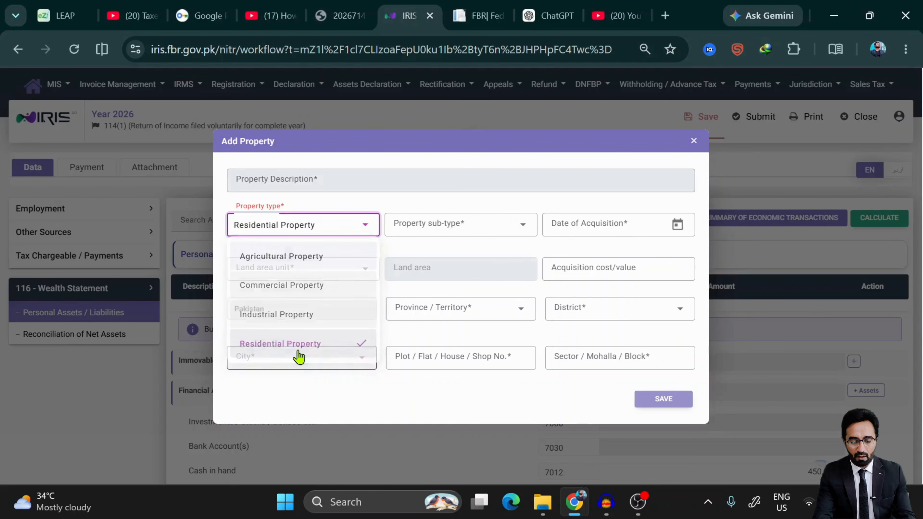
pyautogui.click(498, 226)
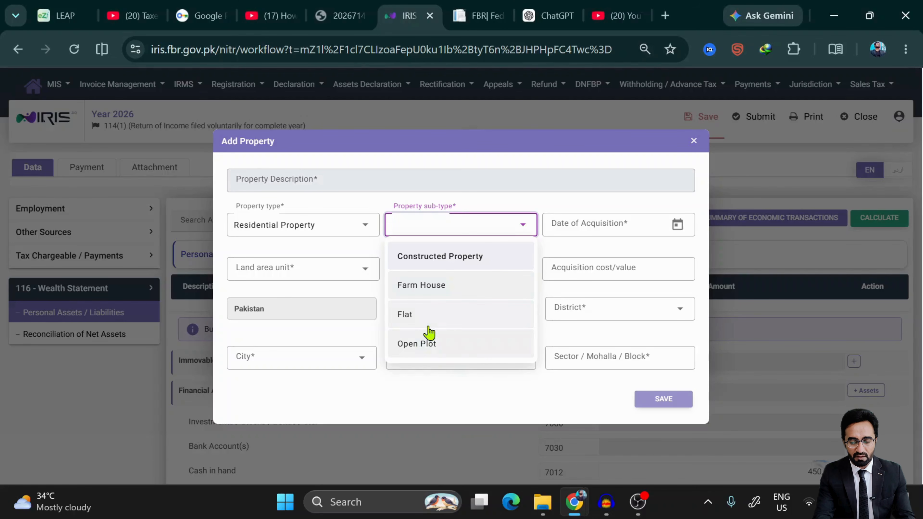
pyautogui.click(420, 316)
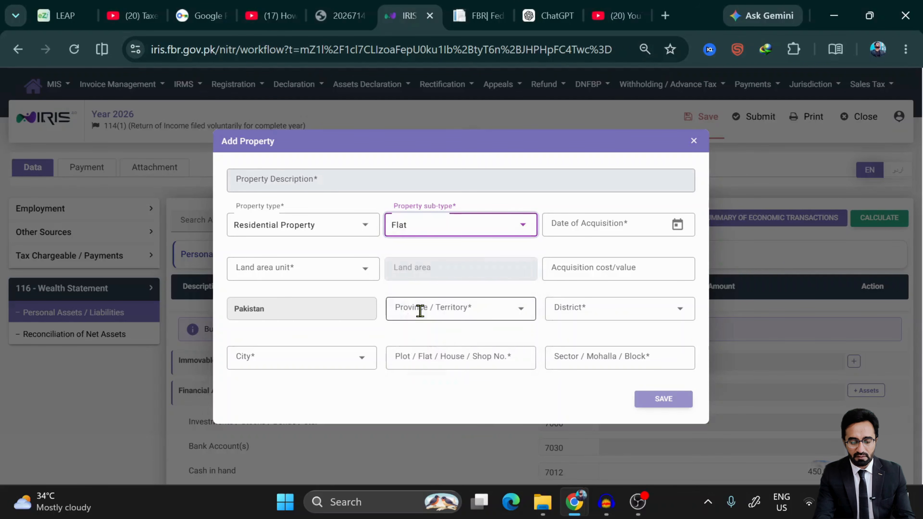
# - Set the property's acquisition date to 11 May 2015
pyautogui.click(683, 235)
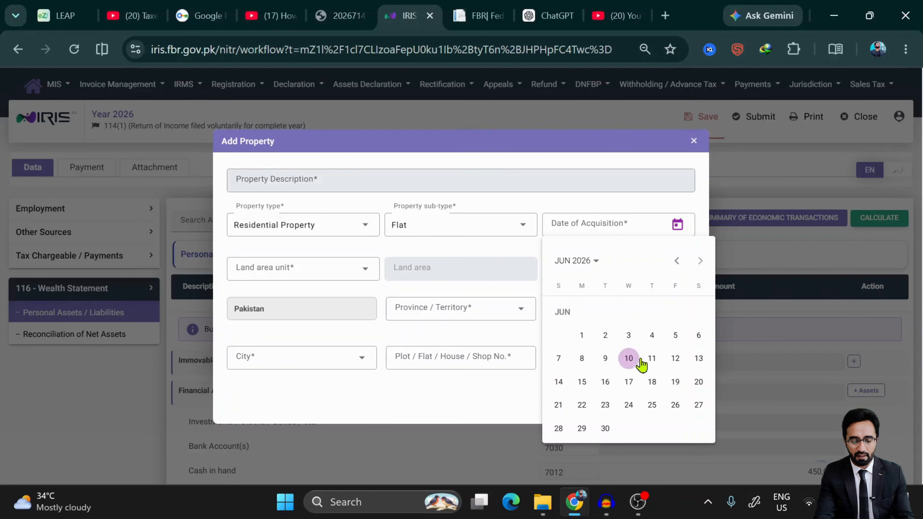
pyautogui.click(595, 269)
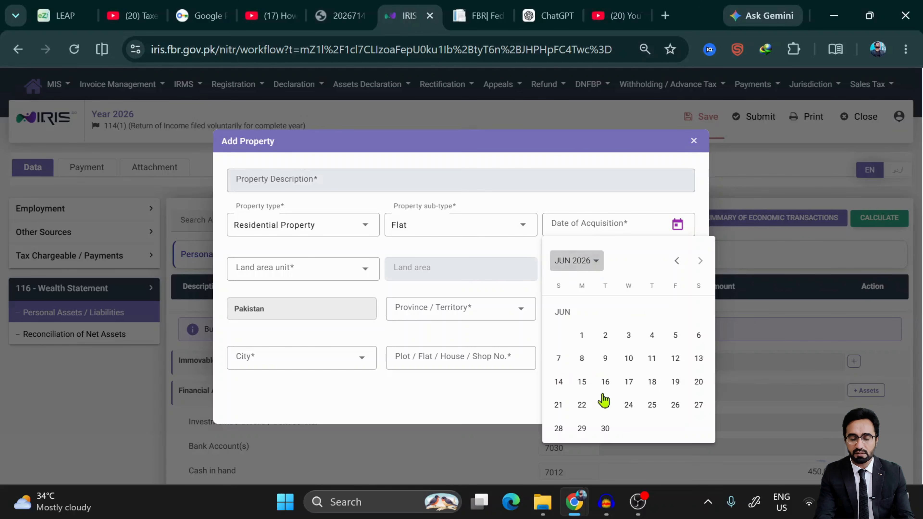
pyautogui.click(586, 367)
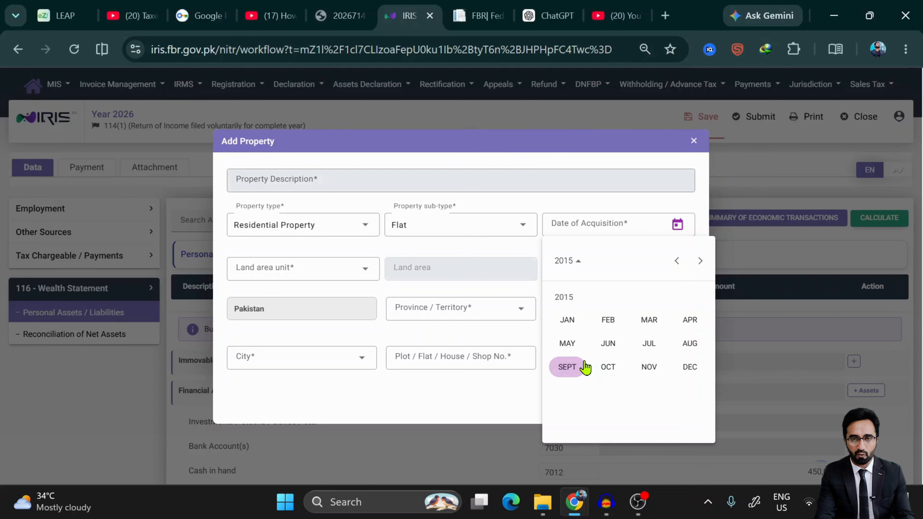
pyautogui.click(567, 343)
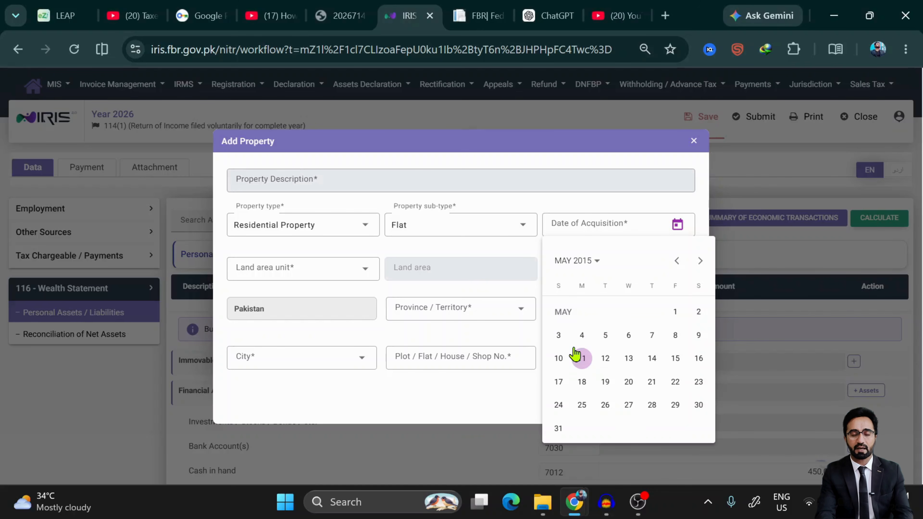
pyautogui.click(575, 354)
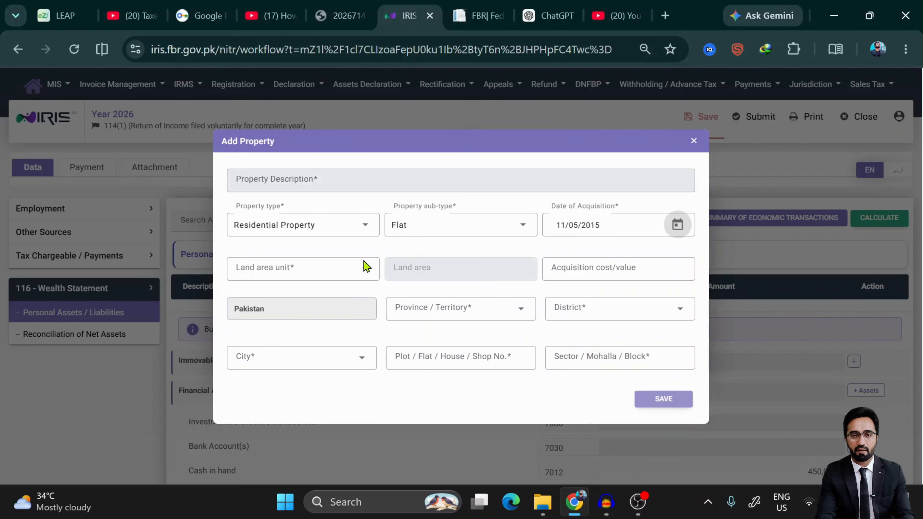
pyautogui.click(350, 272)
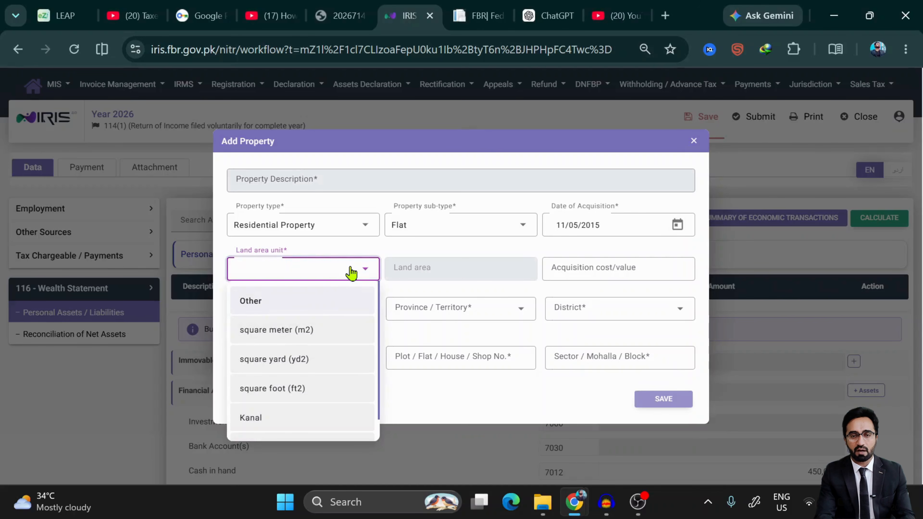
# - Record the land area as 10 Marla and the cost as 5,000,000
pyautogui.click(289, 365)
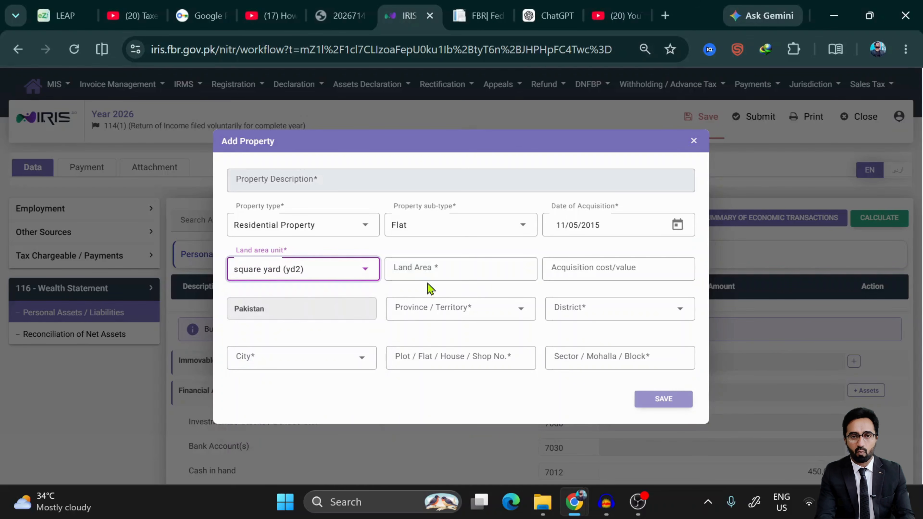
pyautogui.click(347, 275)
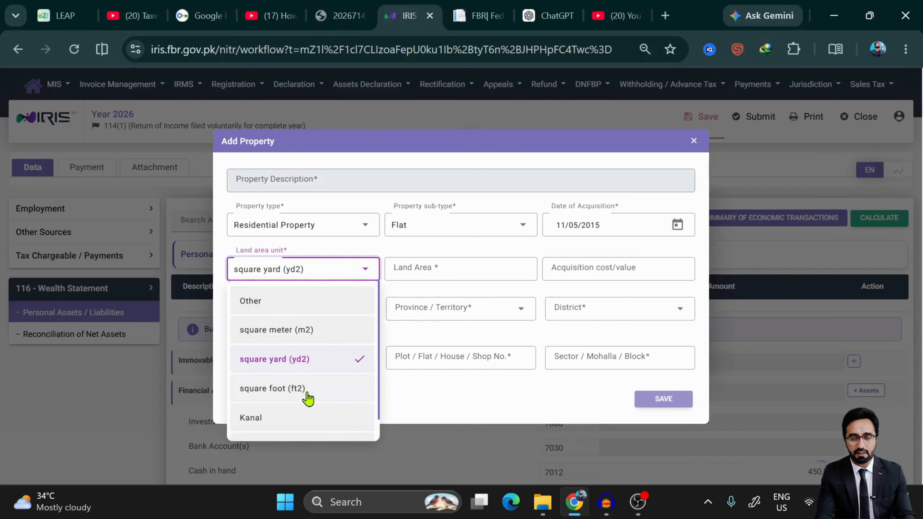
pyautogui.scroll(-1, 307, 396)
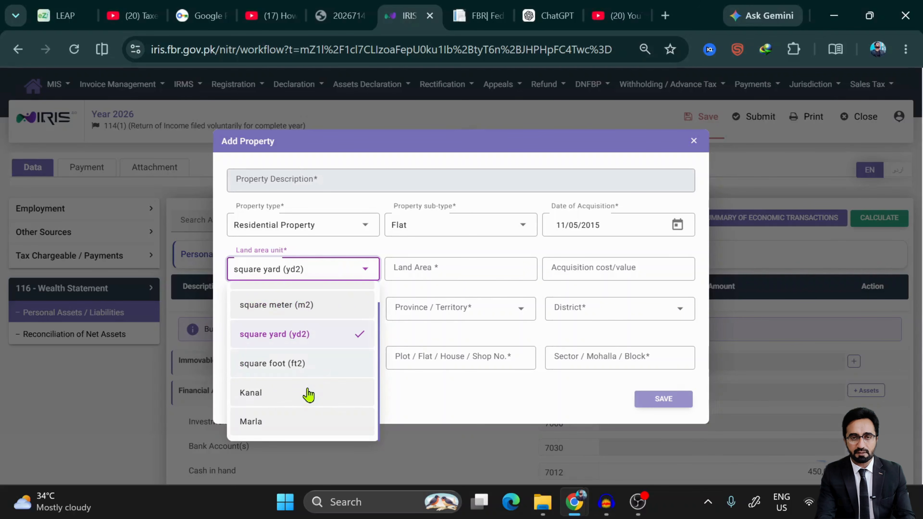
pyautogui.click(280, 421)
pyautogui.click(429, 262)
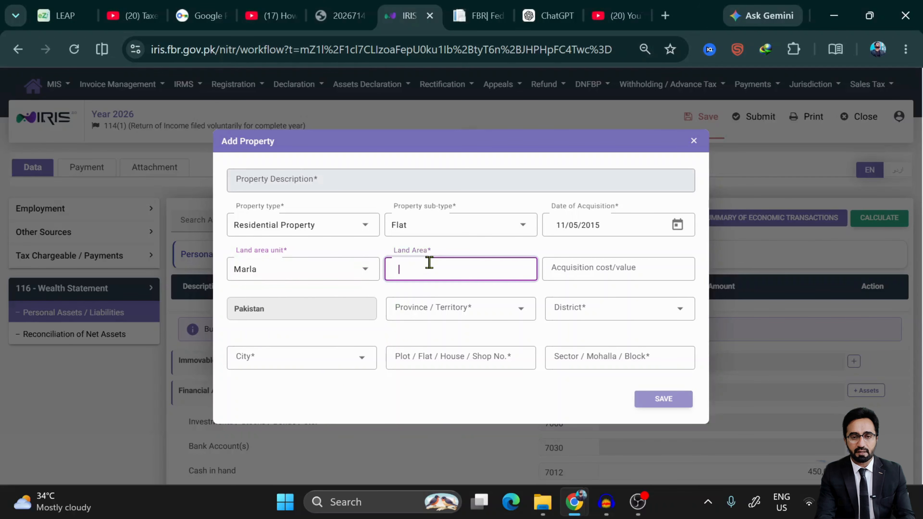
pyautogui.write('10')
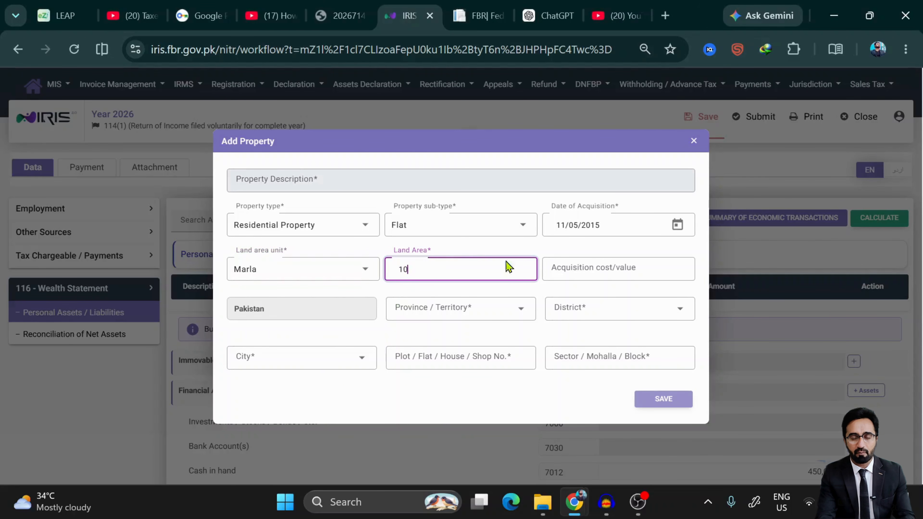
pyautogui.click(599, 271)
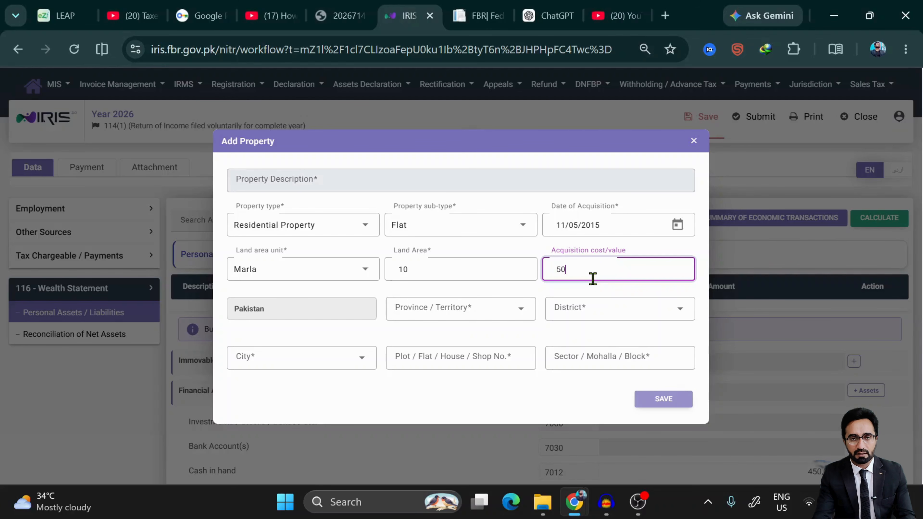
pyautogui.write('000')
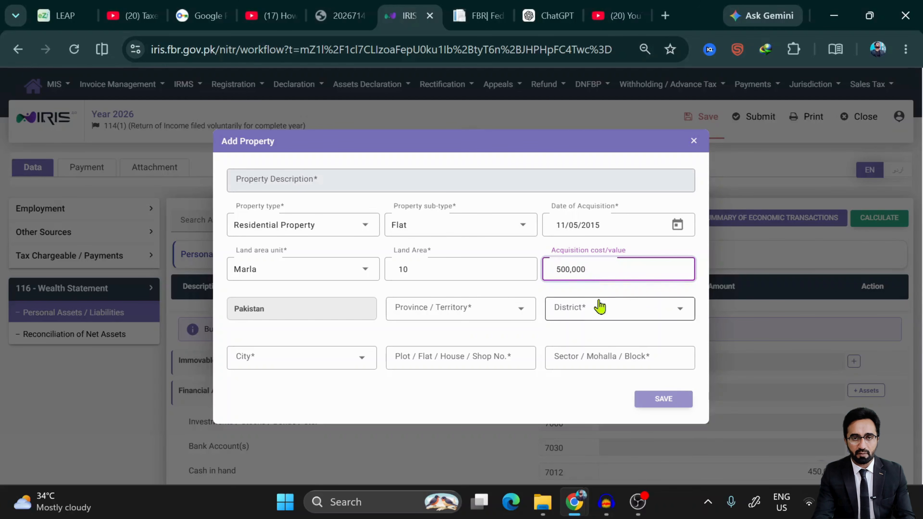
pyautogui.write(',0')
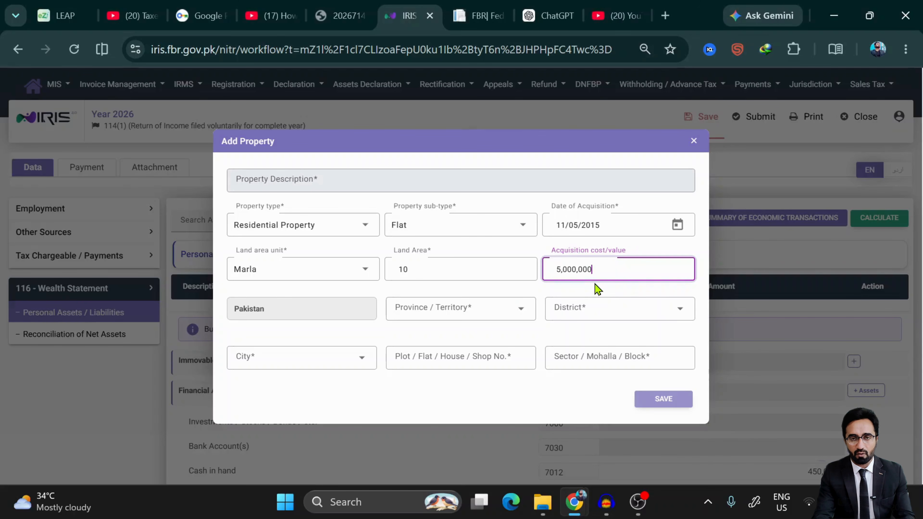
# - Set the property's province to ICT
pyautogui.click(484, 311)
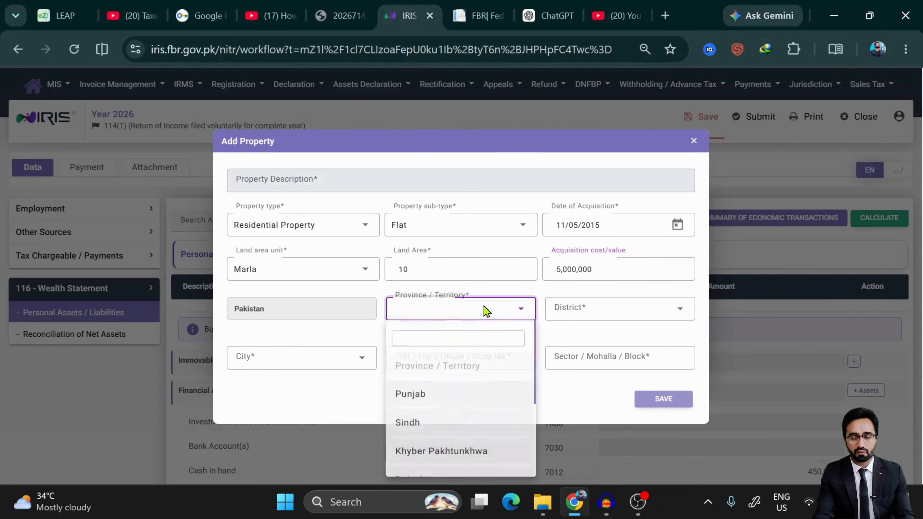
pyautogui.click(436, 400)
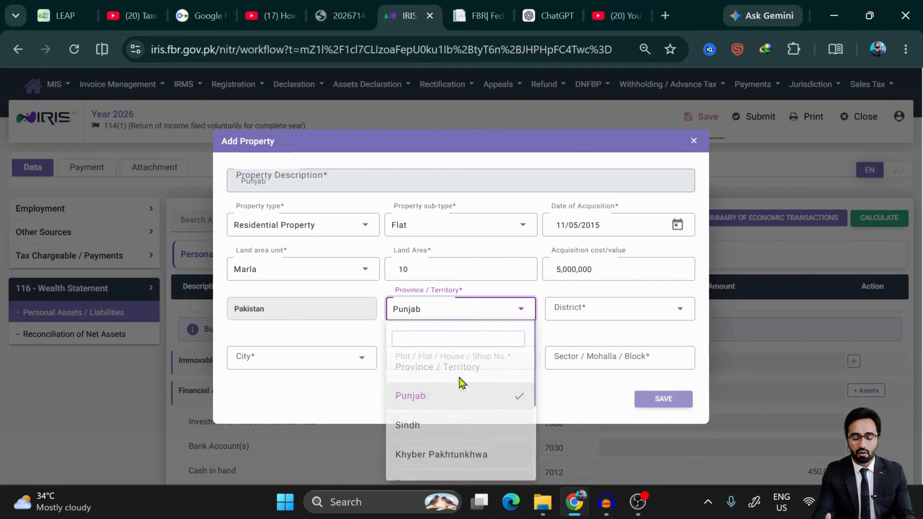
pyautogui.click(449, 313)
pyautogui.scroll(-2, 459, 383)
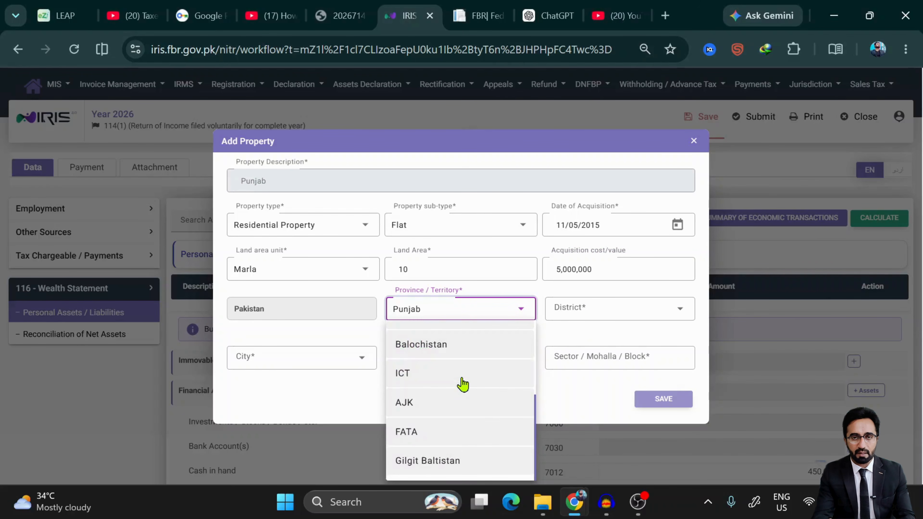
pyautogui.scroll(3, 471, 385)
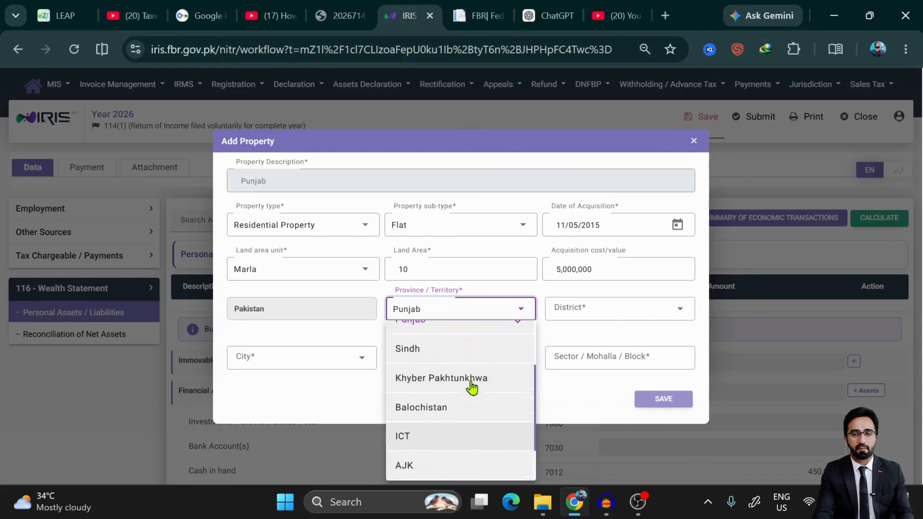
pyautogui.scroll(1, 471, 387)
pyautogui.scroll(-3, 472, 387)
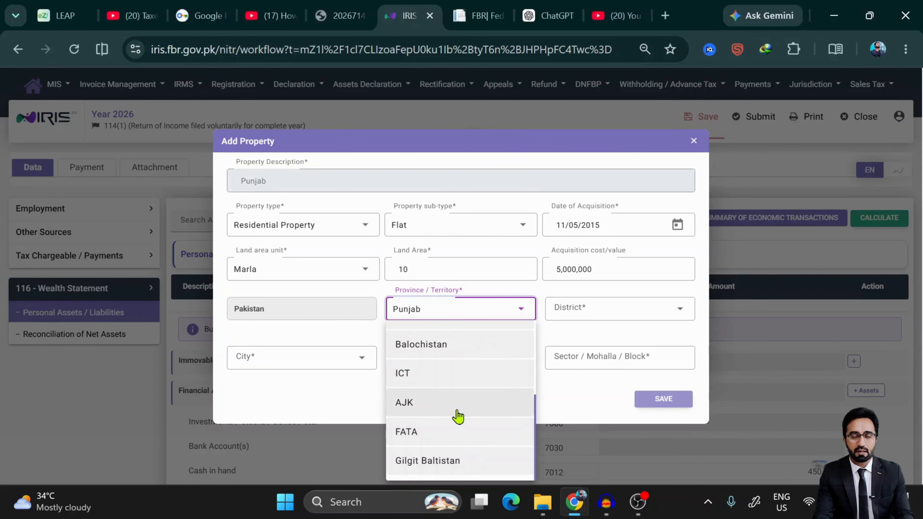
pyautogui.scroll(1, 457, 449)
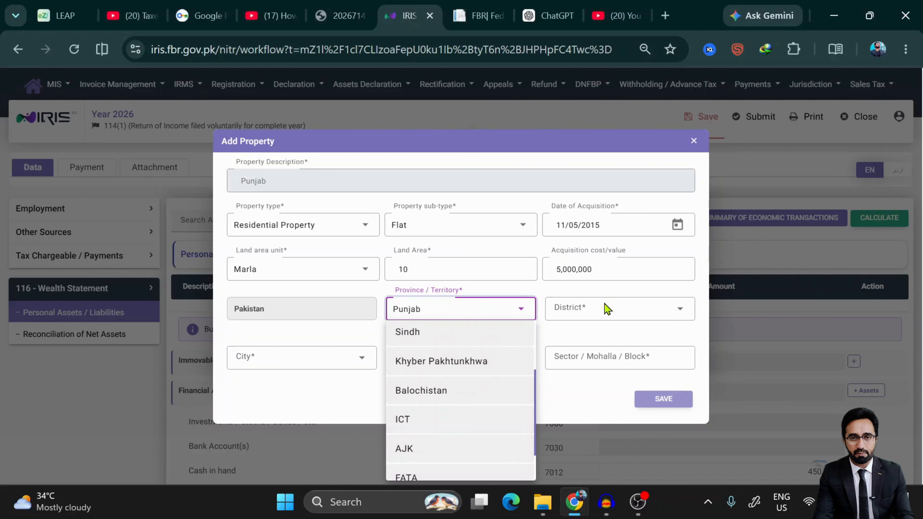
pyautogui.click(609, 308)
pyautogui.click(609, 308)
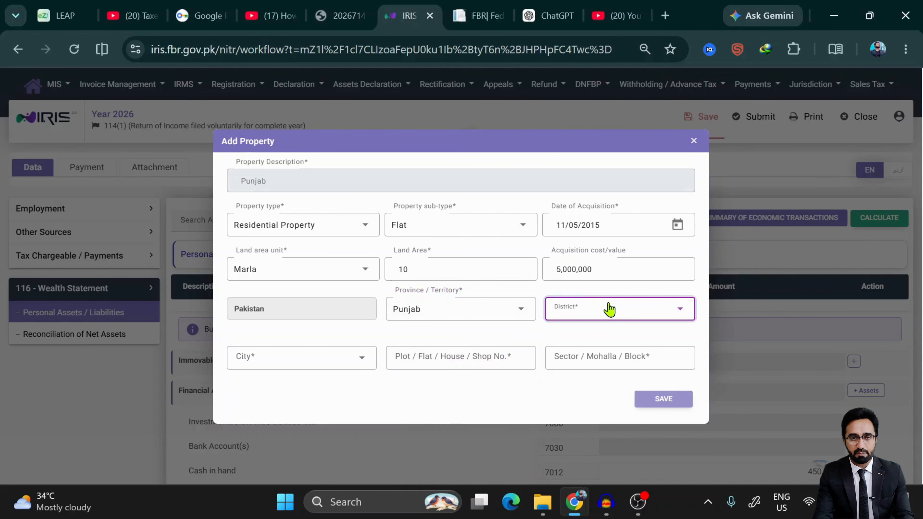
pyautogui.click(609, 308)
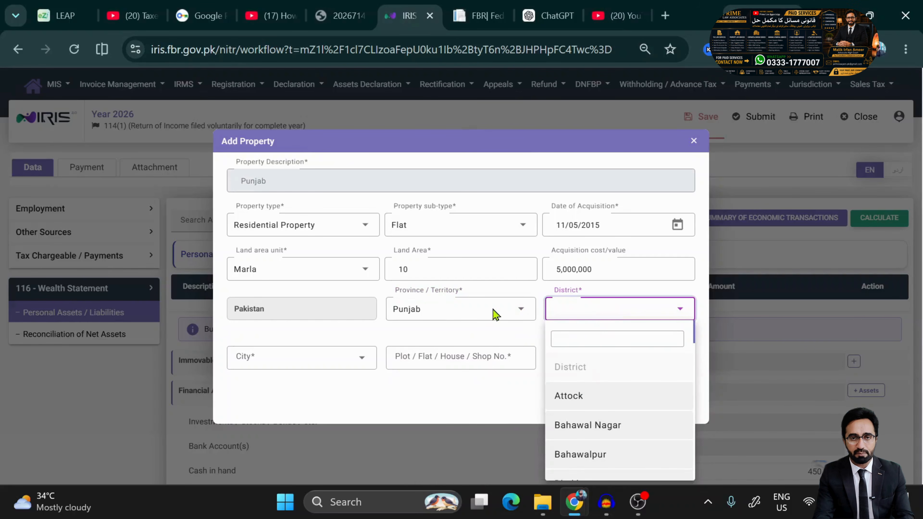
pyautogui.click(481, 311)
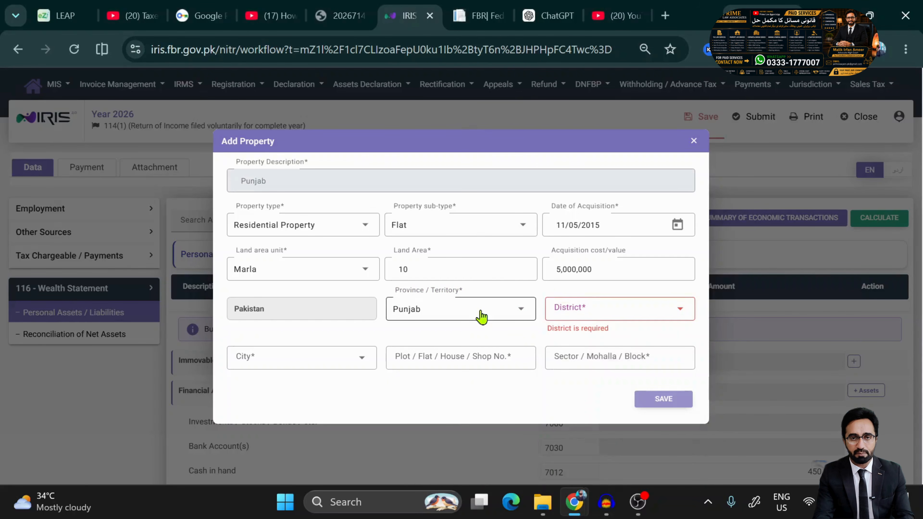
pyautogui.click(481, 311)
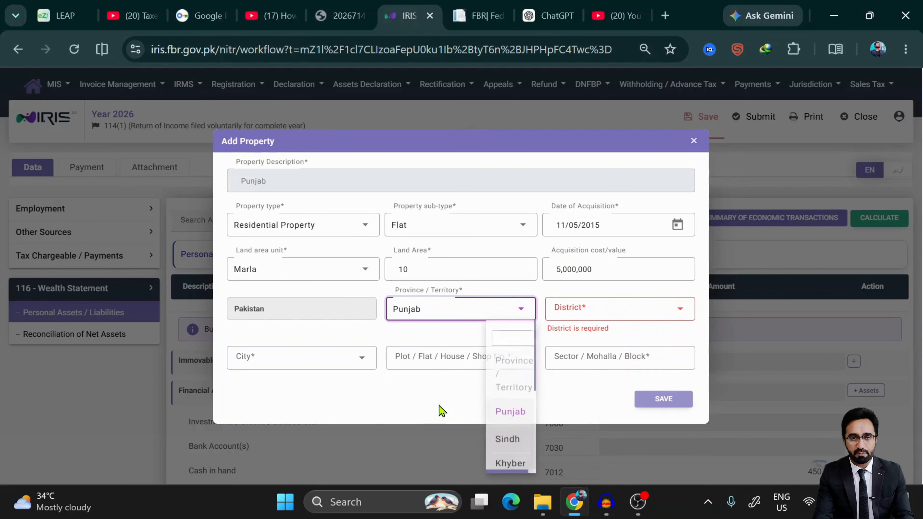
pyautogui.scroll(-3, 443, 404)
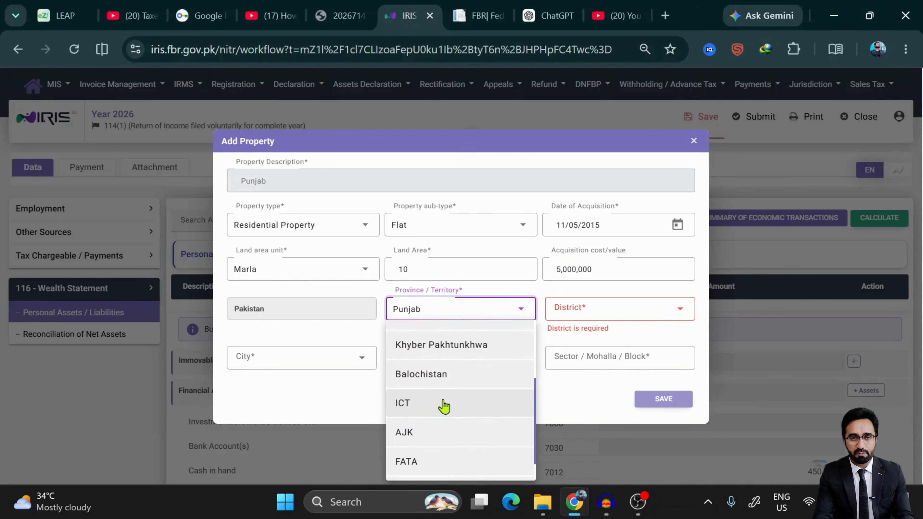
pyautogui.click(443, 404)
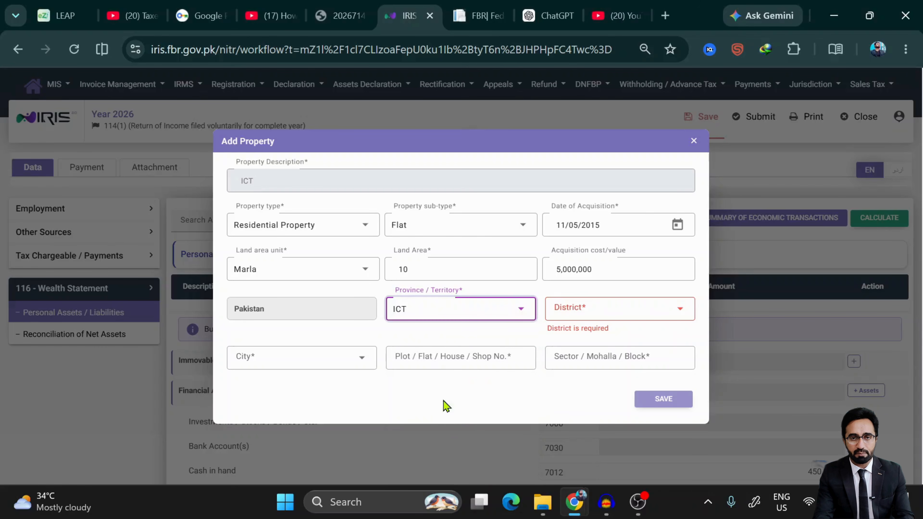
# - Choose Islamabad as both the district and the city
pyautogui.click(590, 312)
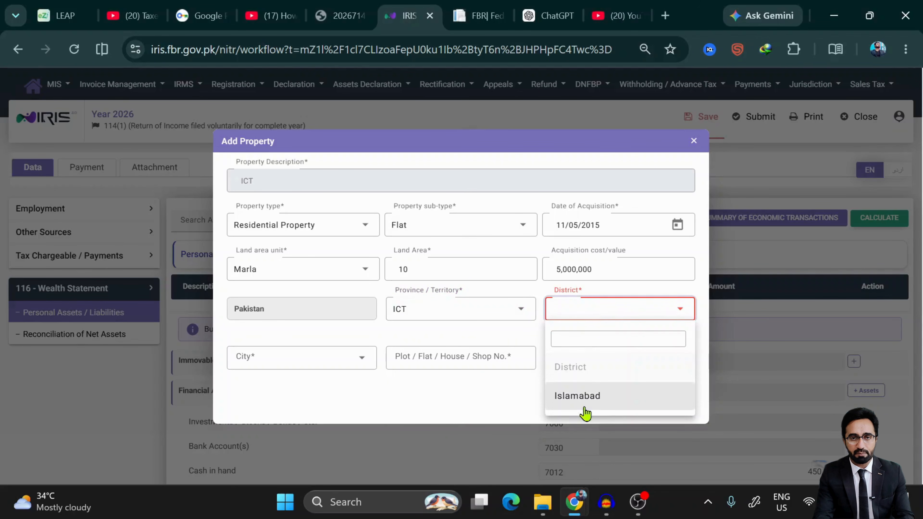
pyautogui.click(588, 399)
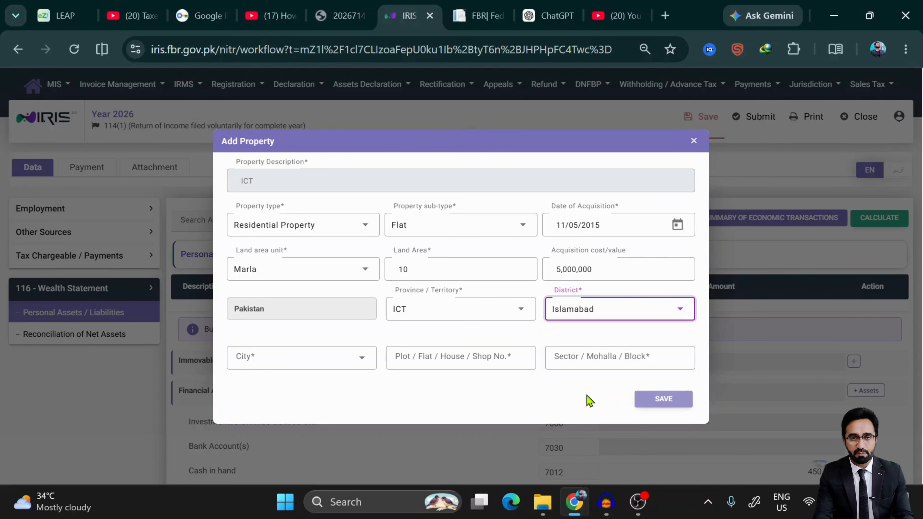
pyautogui.click(327, 362)
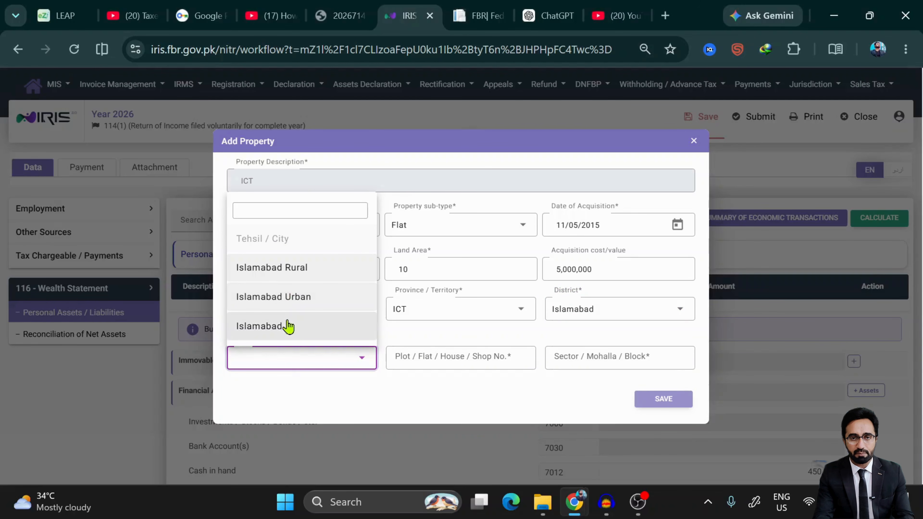
pyautogui.click(273, 328)
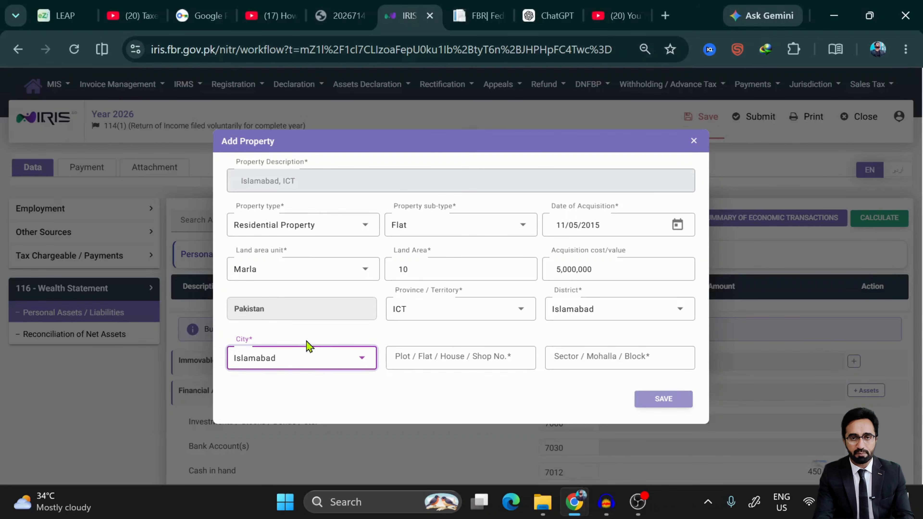
# - Enter plot/flat number 4666 and sector 'f', then add the flat as a property
pyautogui.click(456, 358)
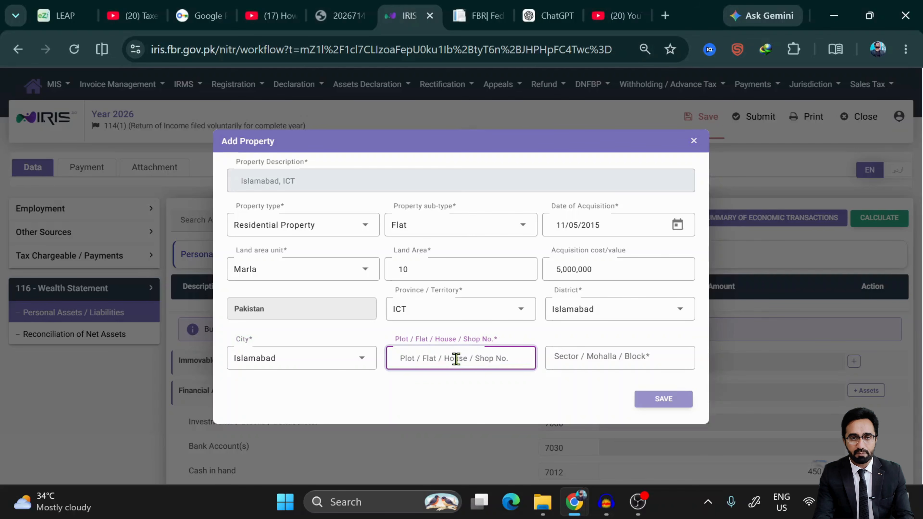
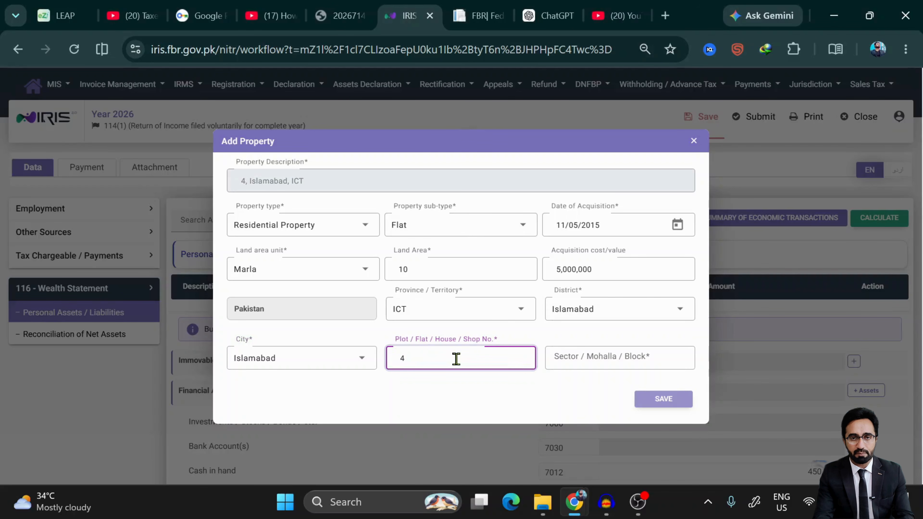
pyautogui.click(608, 362)
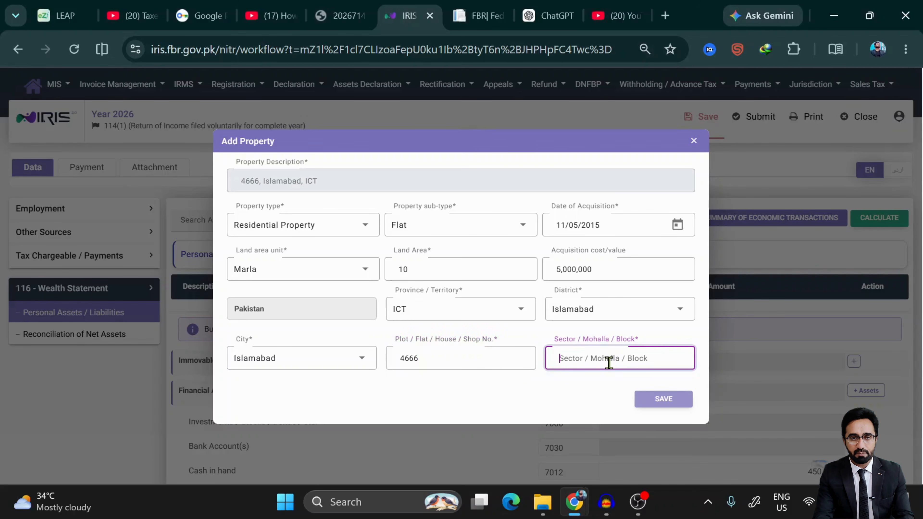
pyautogui.write('f')
pyautogui.click(678, 404)
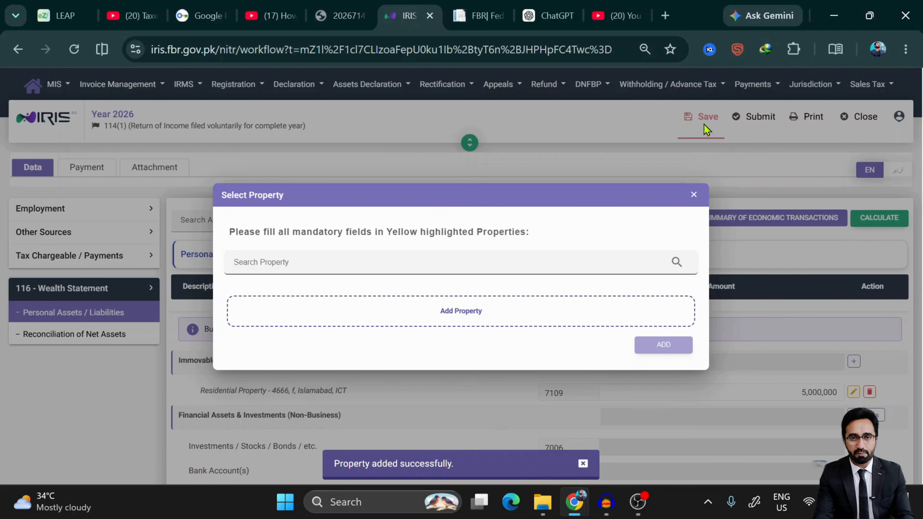
# - Close the property selection box and save the wealth statement
pyautogui.click(694, 194)
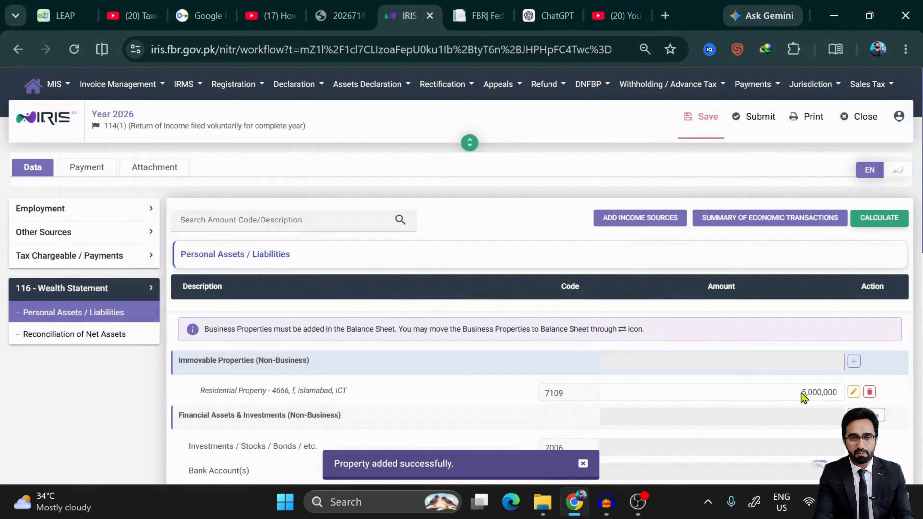
pyautogui.click(696, 122)
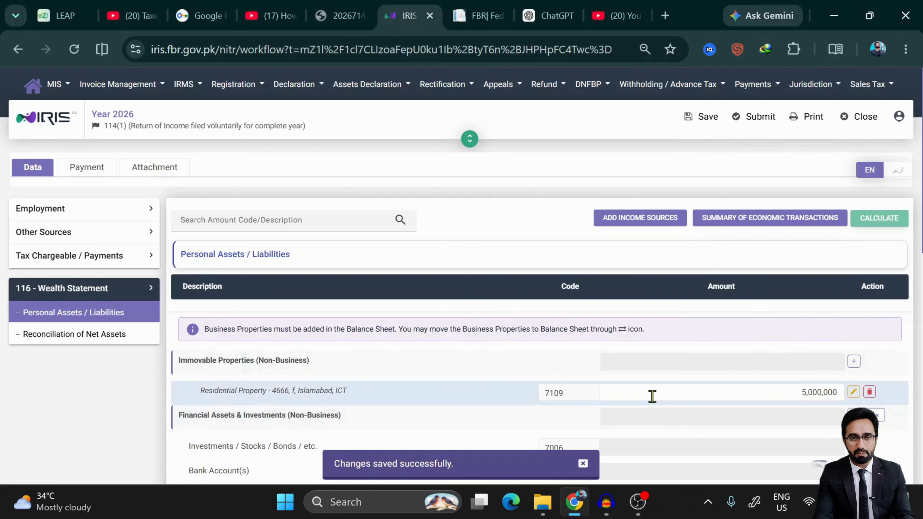
pyautogui.scroll(-5, 651, 396)
# - Copy the -377,780 unreconciled amount from the reconciliation, then return to Personal Assets / Liabilities
pyautogui.scroll(-1, 156, 263)
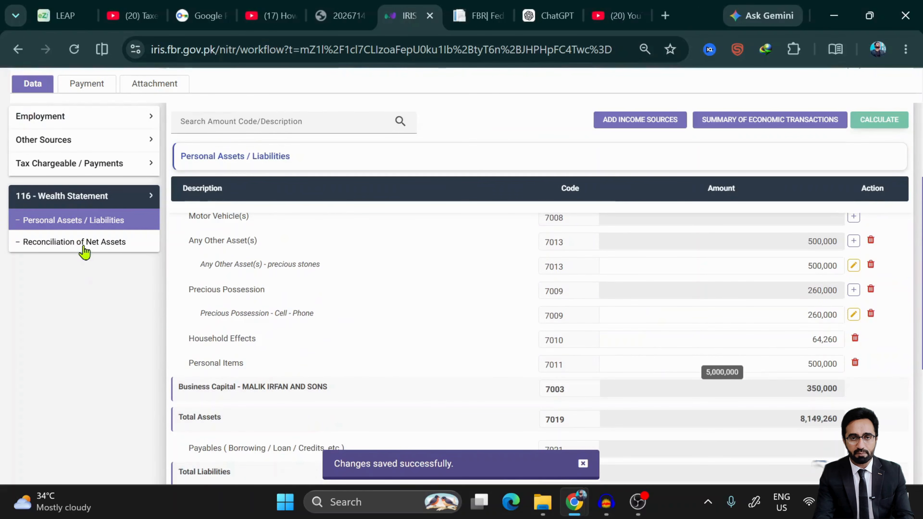
pyautogui.click(84, 245)
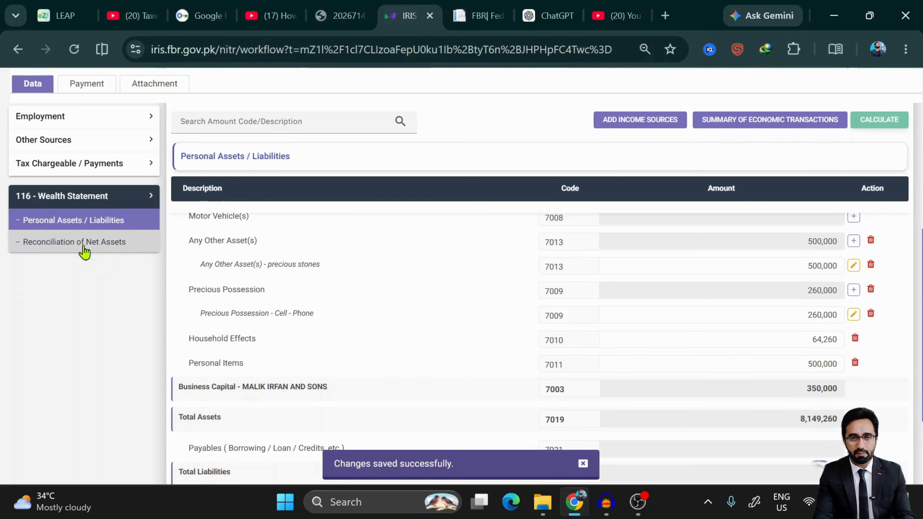
pyautogui.scroll(-10, 563, 354)
pyautogui.scroll(12, 565, 358)
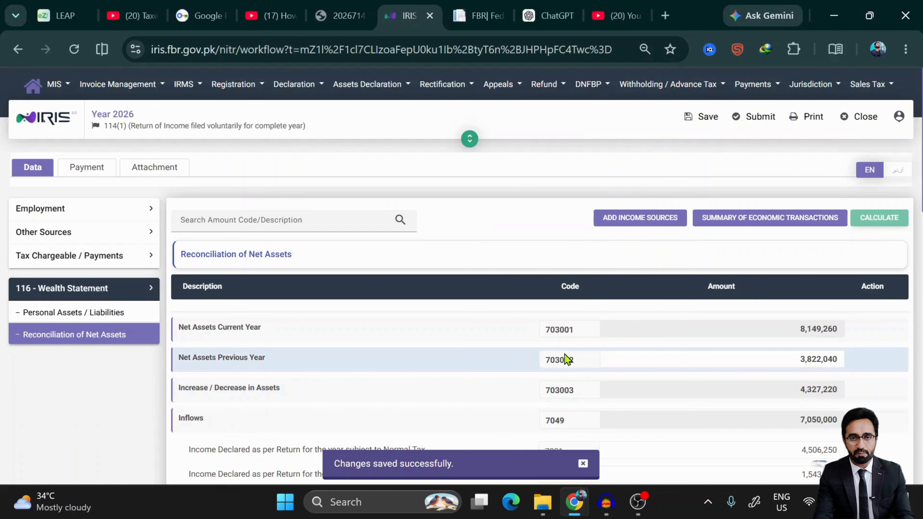
pyautogui.scroll(-6, 567, 360)
pyautogui.scroll(-5, 565, 356)
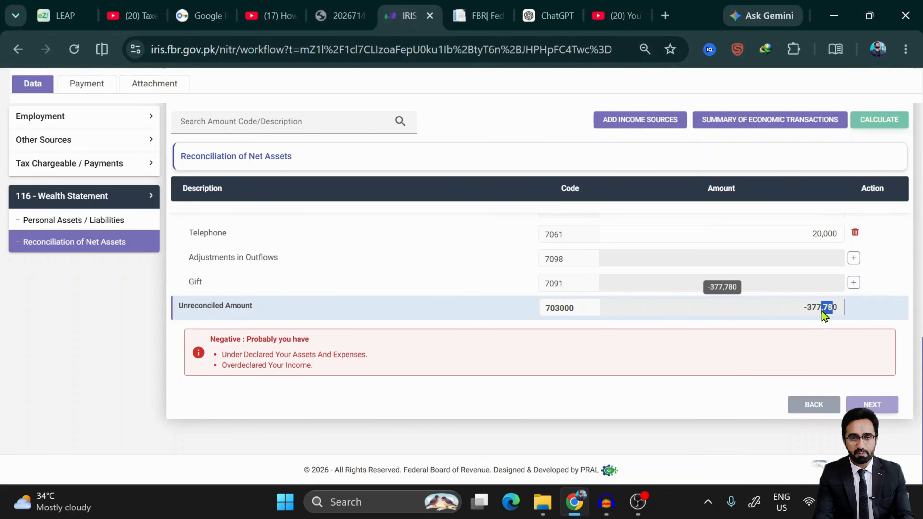
pyautogui.rightClick(823, 315)
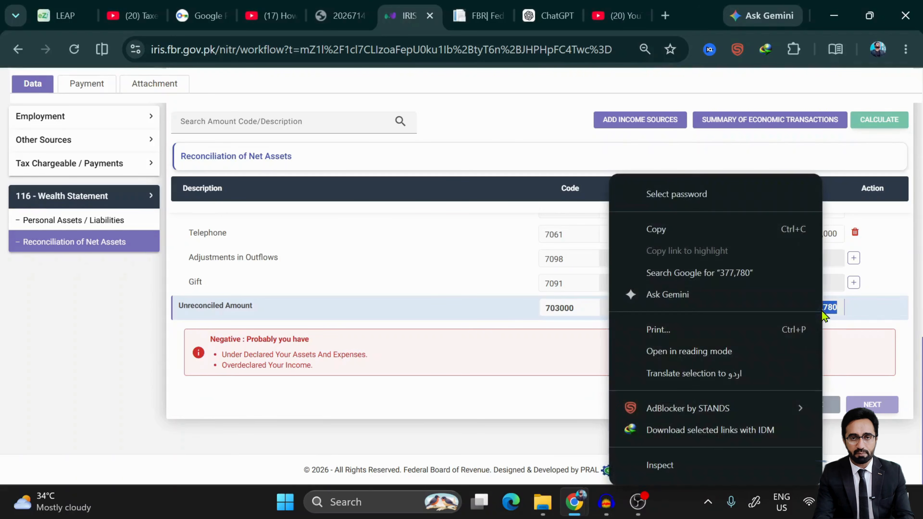
pyautogui.click(657, 230)
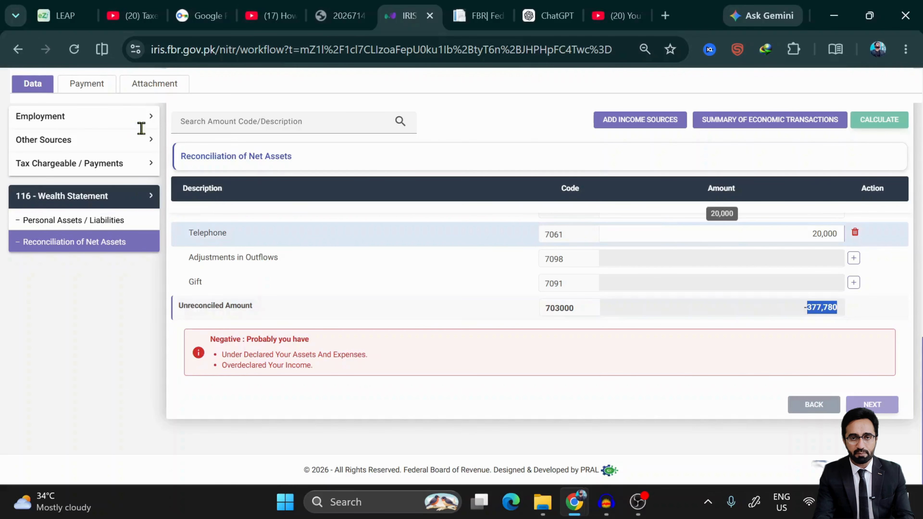
pyautogui.click(108, 220)
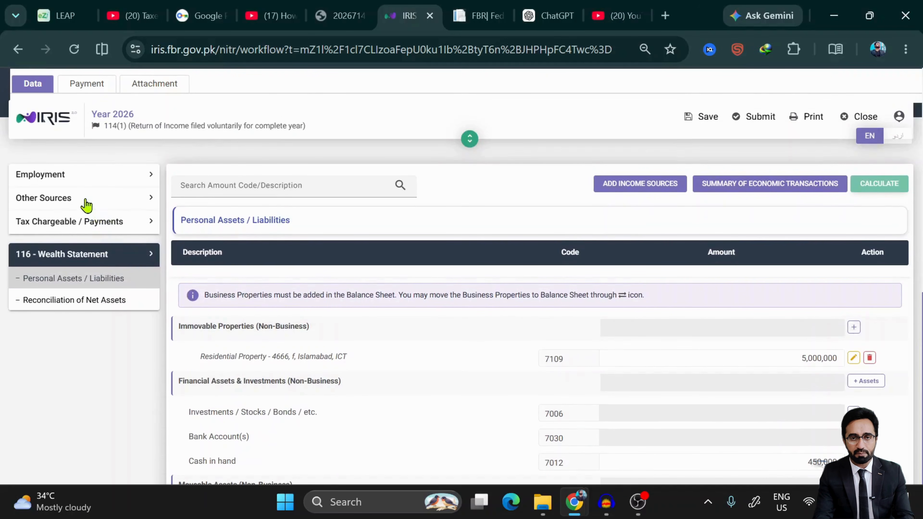
# - Open a new Bank Account(s) entry form under Financial Assets
pyautogui.scroll(-6, 352, 370)
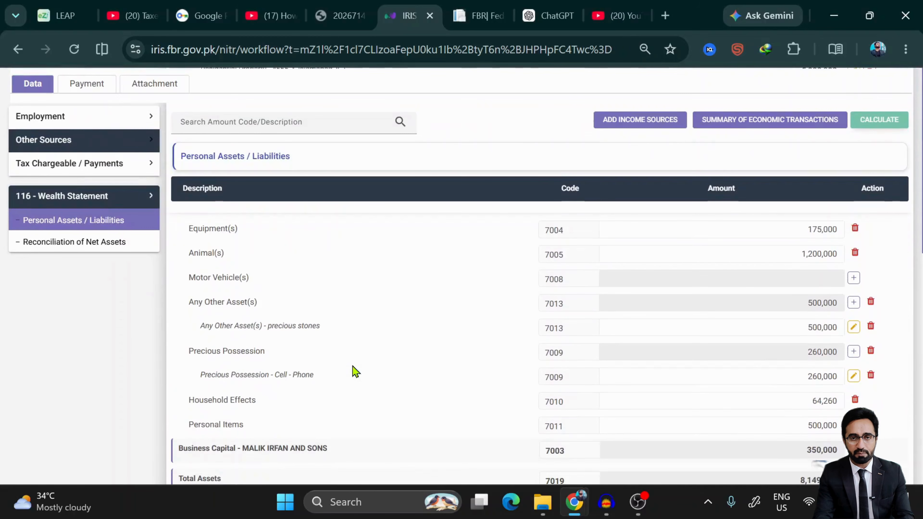
pyautogui.scroll(-5, 354, 370)
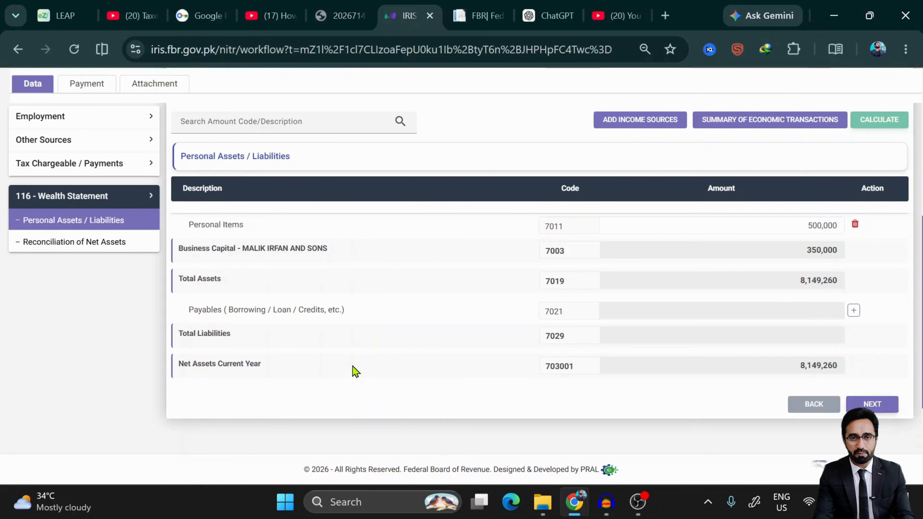
pyautogui.scroll(6, 355, 371)
pyautogui.scroll(4, 353, 367)
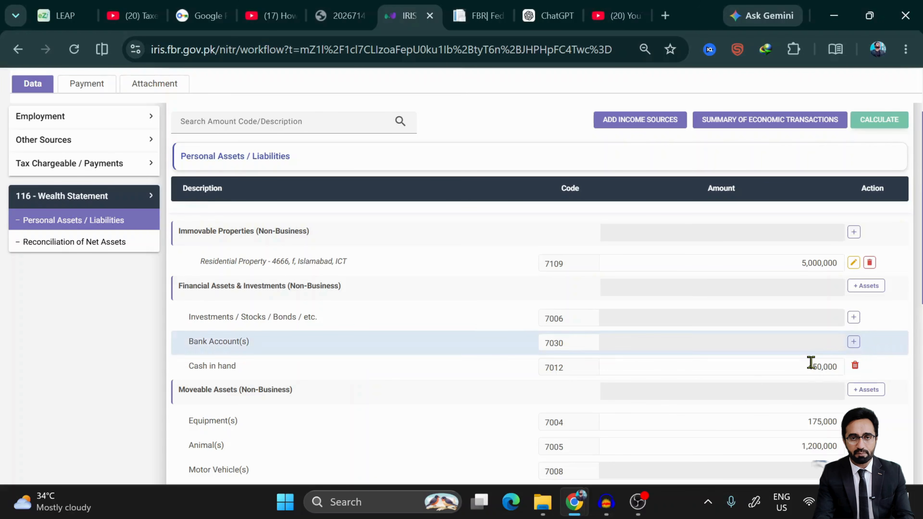
pyautogui.click(857, 345)
pyautogui.click(386, 206)
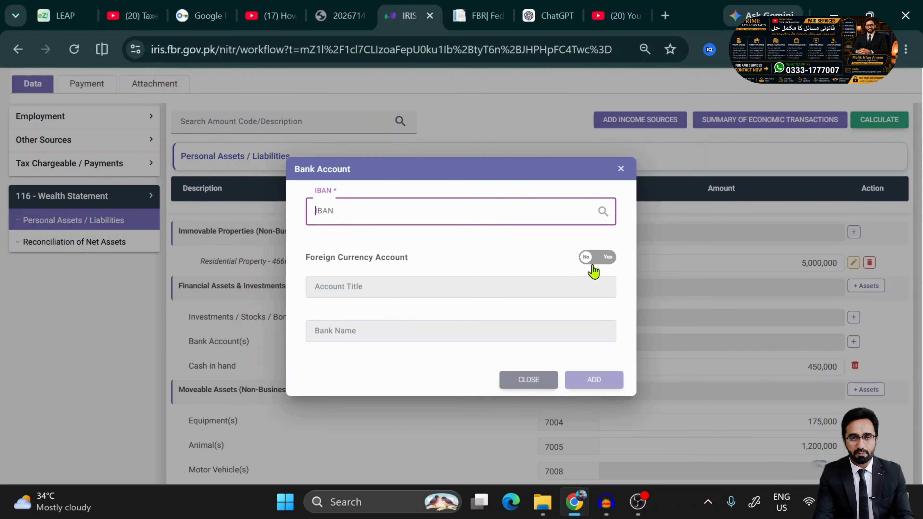
# - Fill in the IBAN and account title, enter bank name 'alfalah', and add the account
pyautogui.click(601, 264)
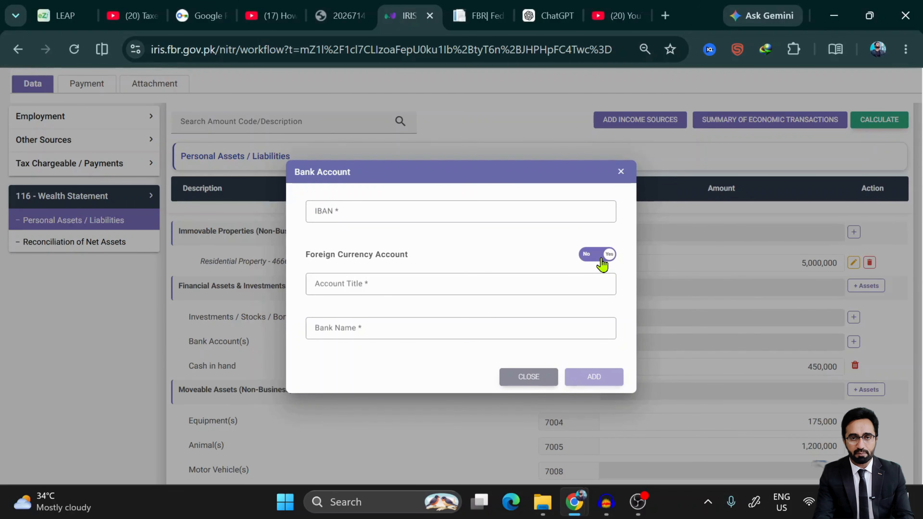
pyautogui.click(376, 288)
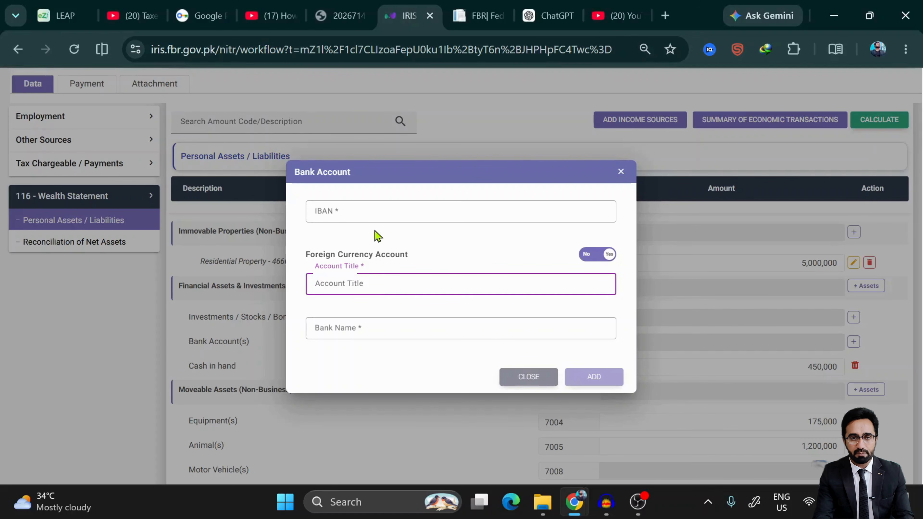
pyautogui.click(375, 210)
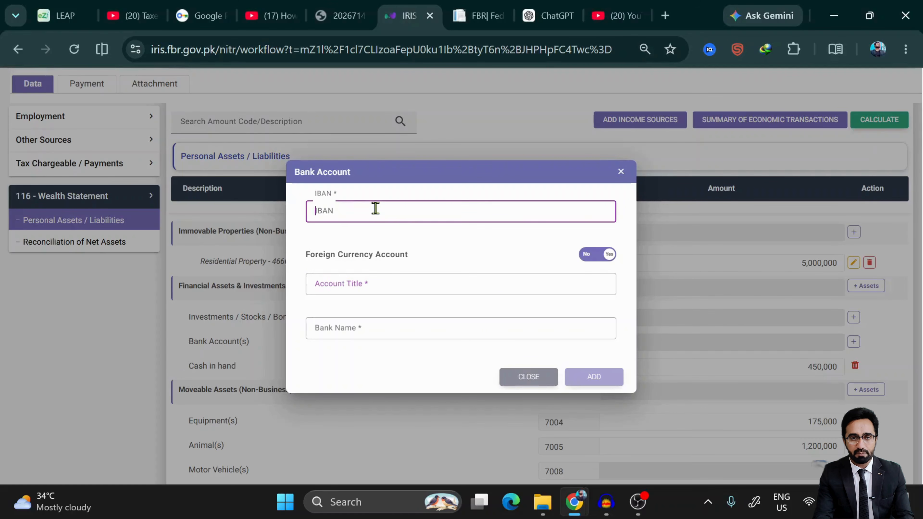
pyautogui.click(356, 275)
pyautogui.click(354, 332)
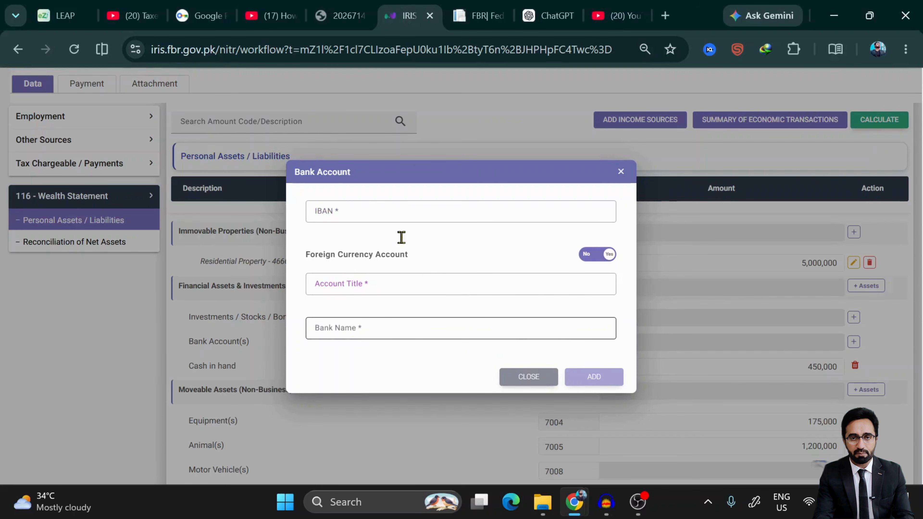
pyautogui.click(386, 207)
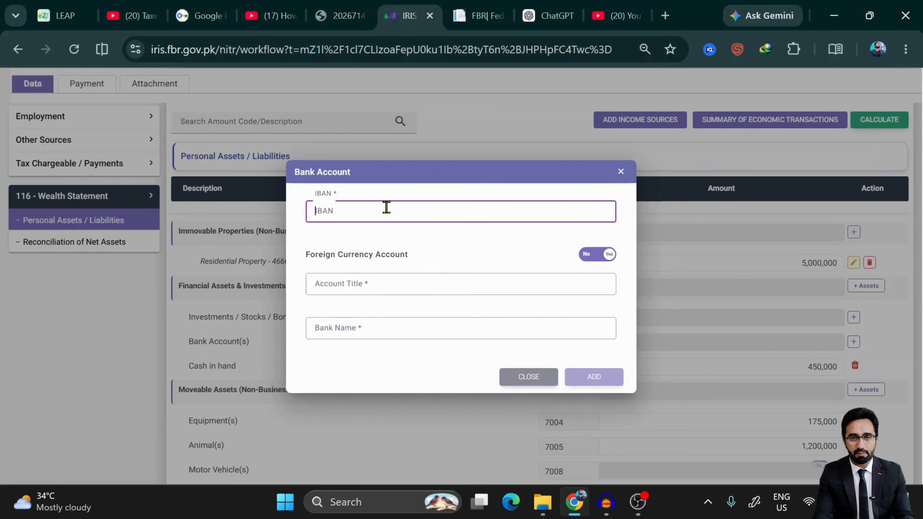
pyautogui.write('356666')
pyautogui.click(392, 278)
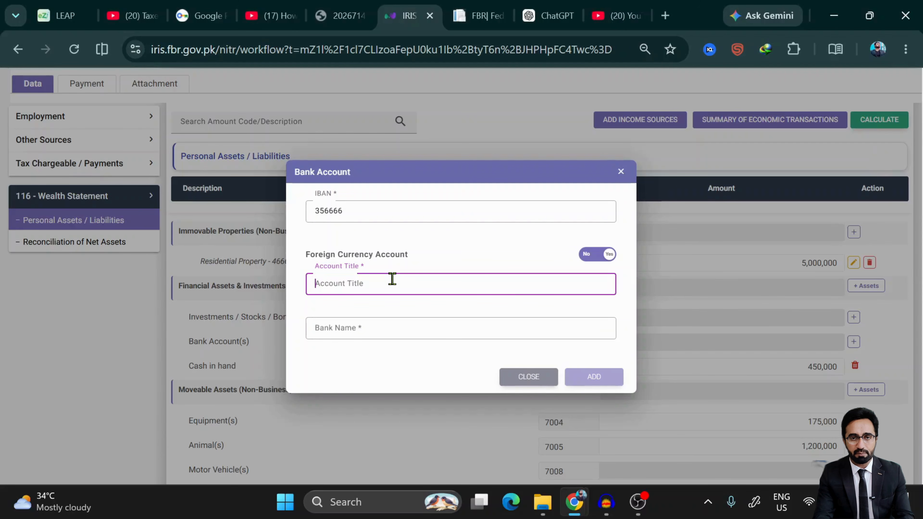
pyautogui.write('3354447m')
pyautogui.click(374, 329)
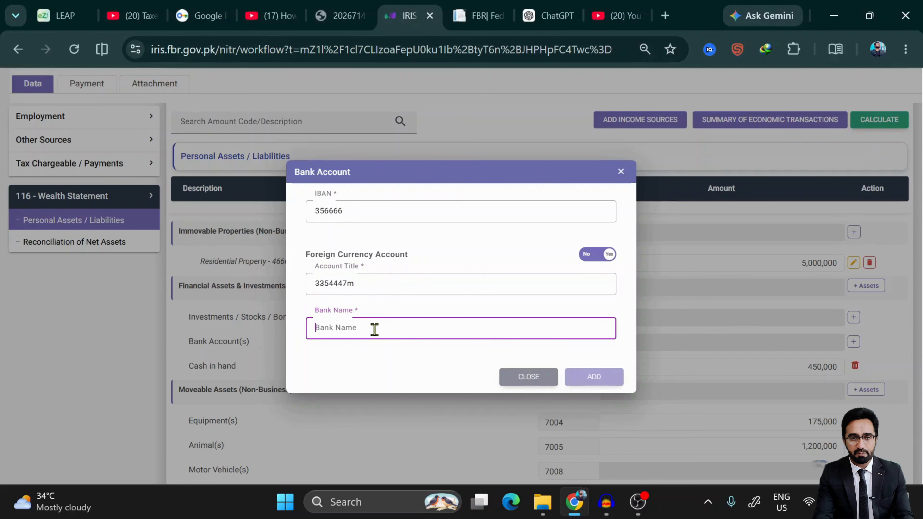
pyautogui.write('al')
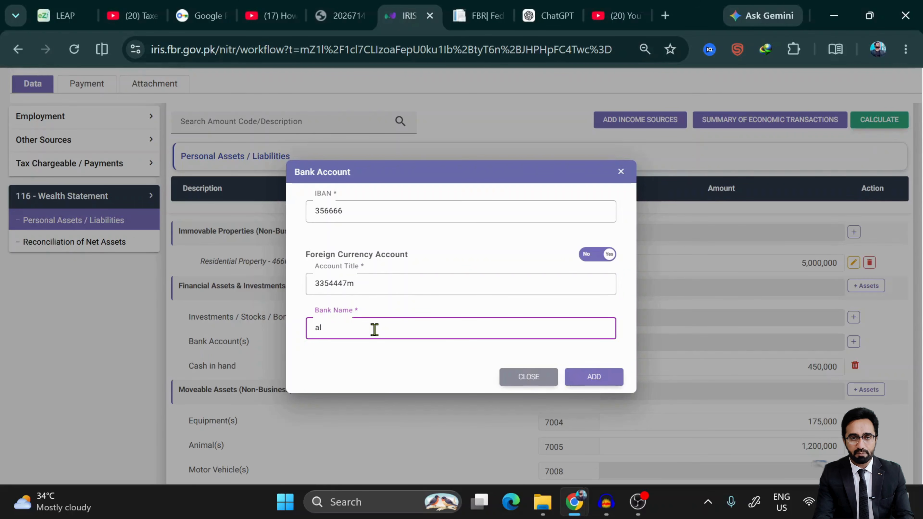
pyautogui.write('falah')
pyautogui.click(594, 378)
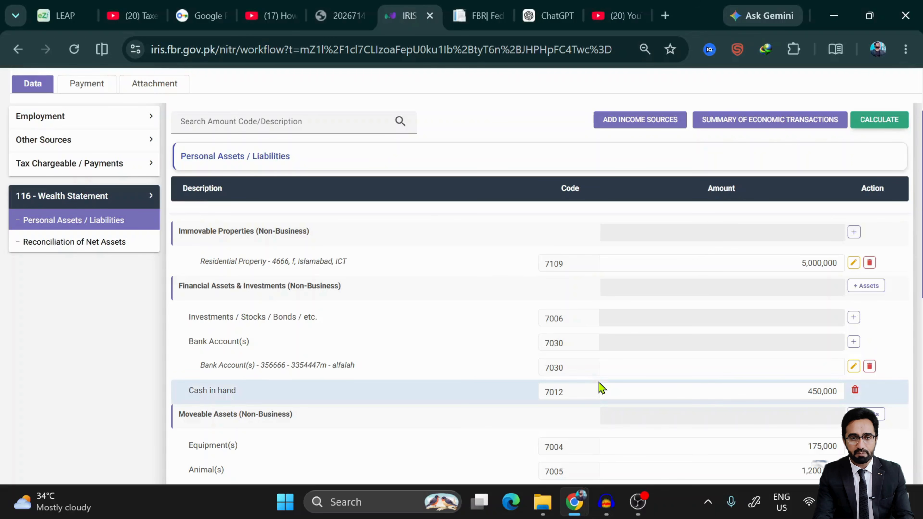
# - Paste 377,780 as the Alfalah account balance and recalculate the return
pyautogui.scroll(-3, 600, 387)
pyautogui.scroll(3, 599, 385)
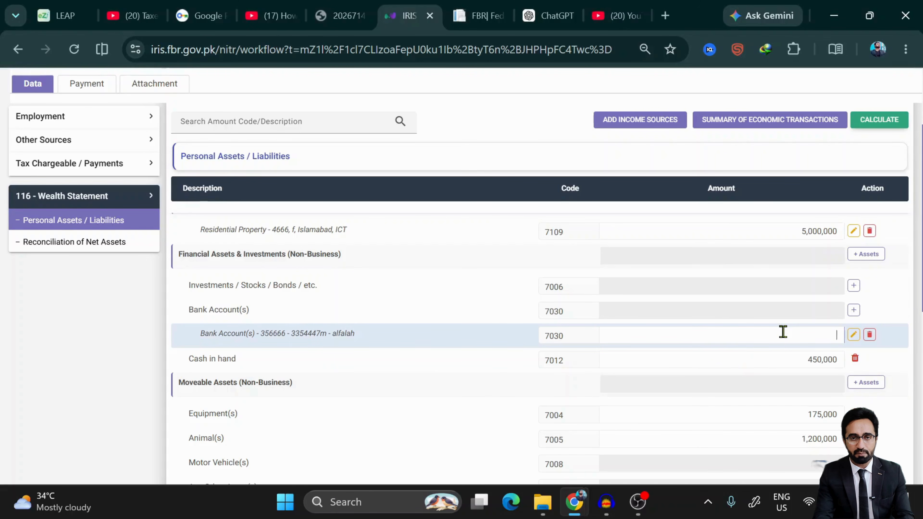
pyautogui.hotkey('ctrl', 'v')
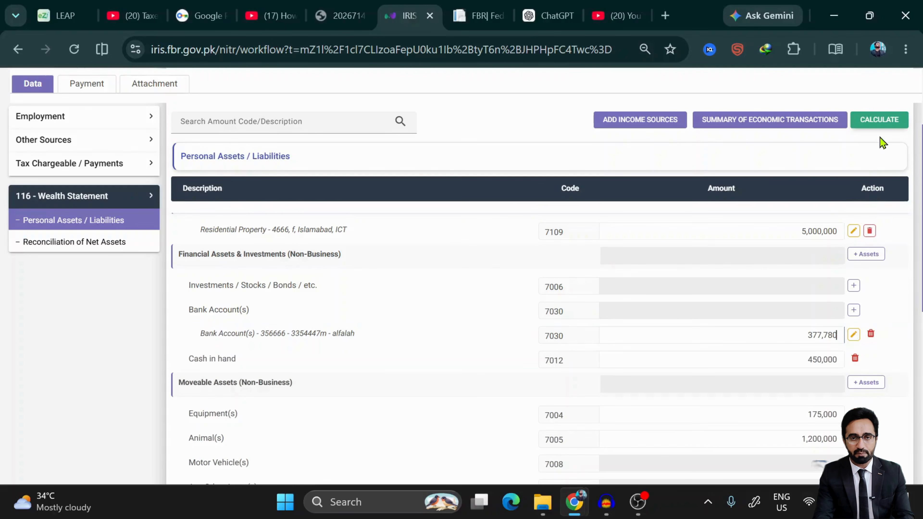
pyautogui.click(875, 123)
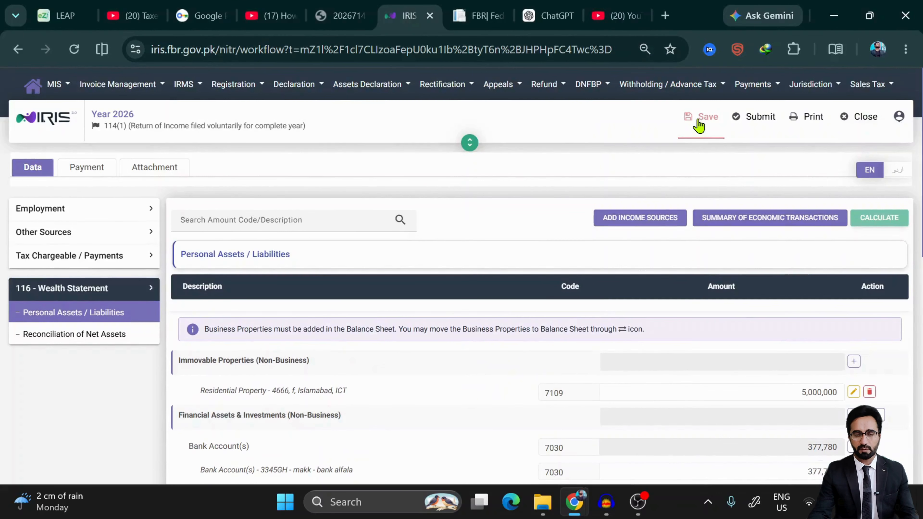
# - Save the updated tax year 2026 return
pyautogui.click(694, 120)
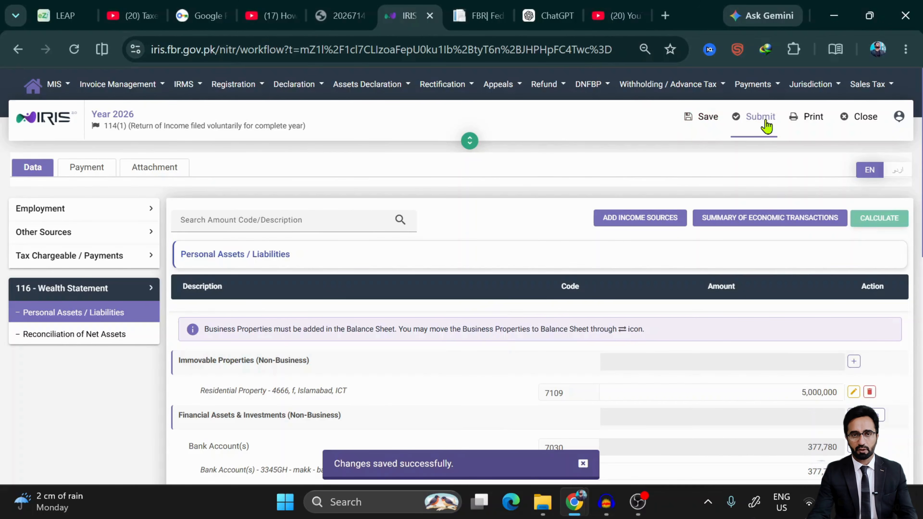
pyautogui.scroll(-5, 651, 351)
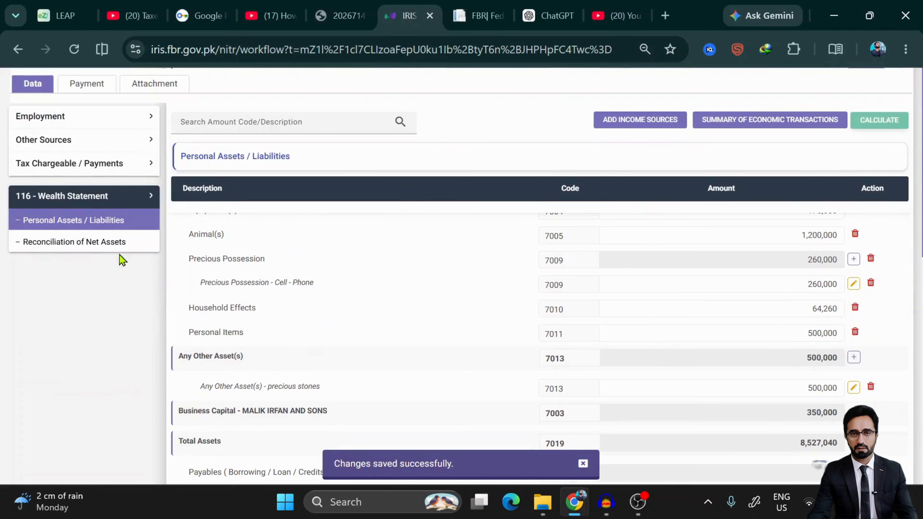
pyautogui.scroll(-1, 118, 254)
# - Open Reconciliation of Net Assets and confirm 0 unreconciled with net assets of 8,527,040
pyautogui.click(114, 249)
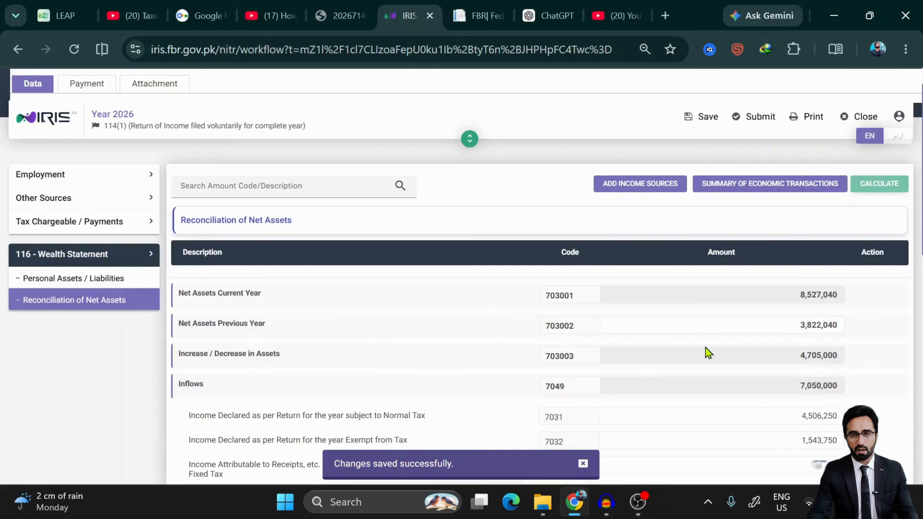
pyautogui.scroll(-8, 704, 351)
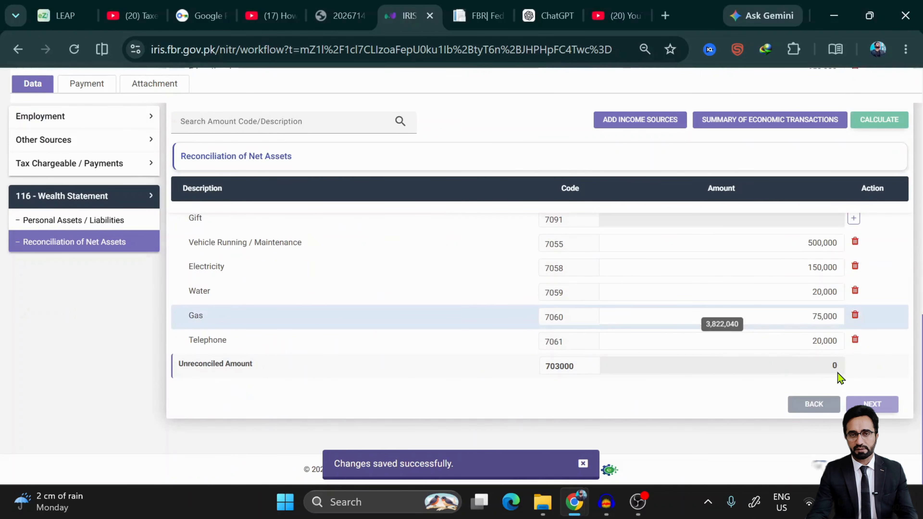
pyautogui.scroll(8, 664, 343)
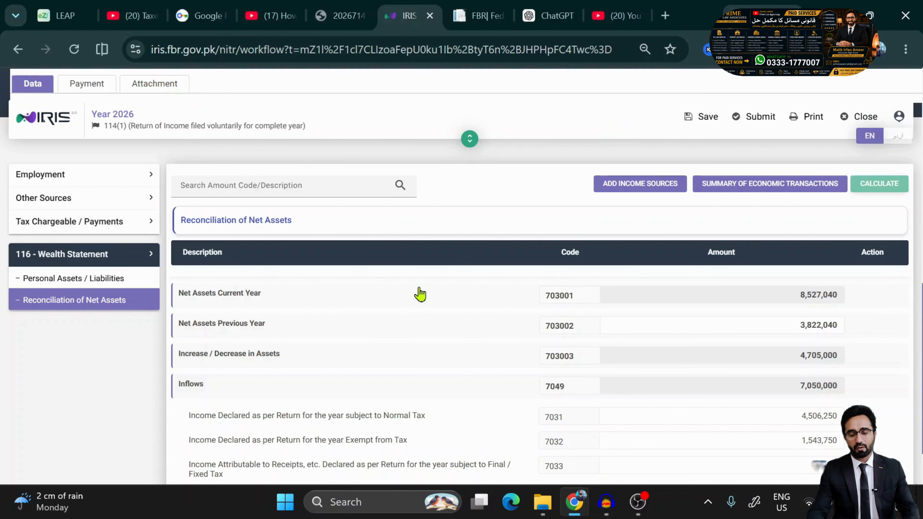
pyautogui.scroll(1, 532, 329)
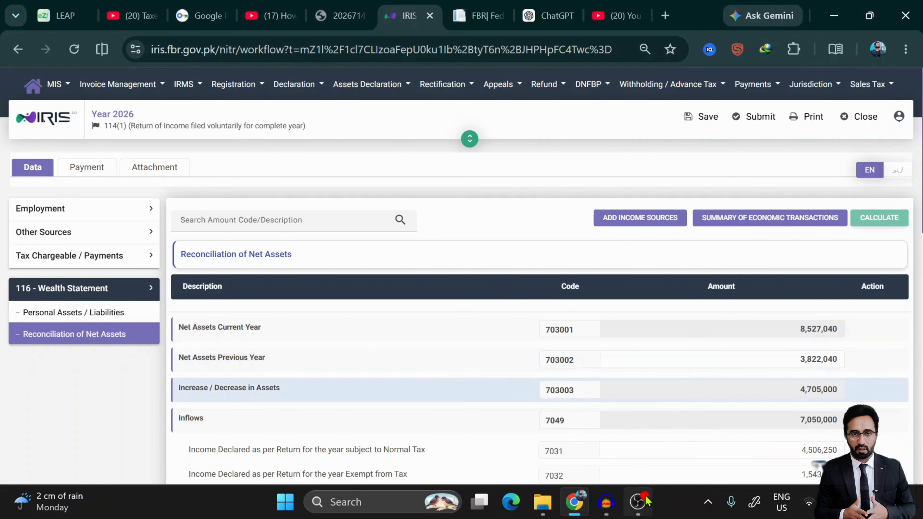
pyautogui.click(638, 502)
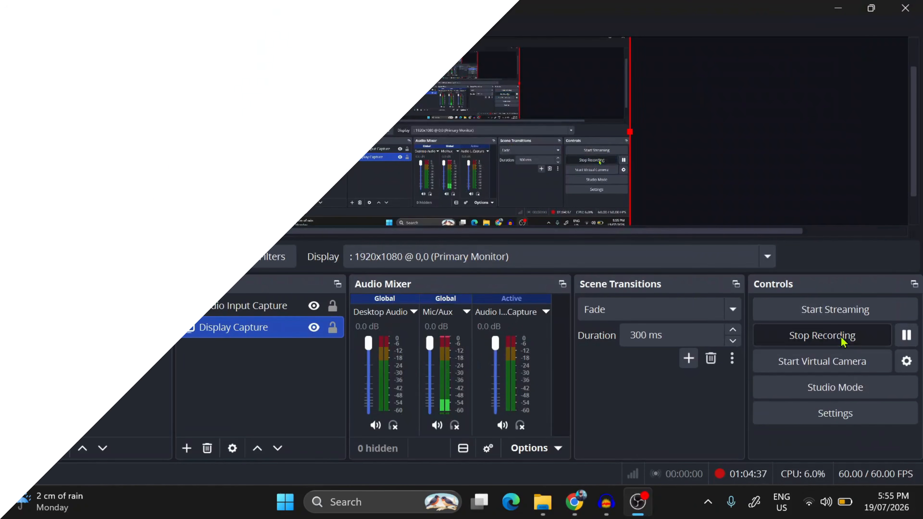